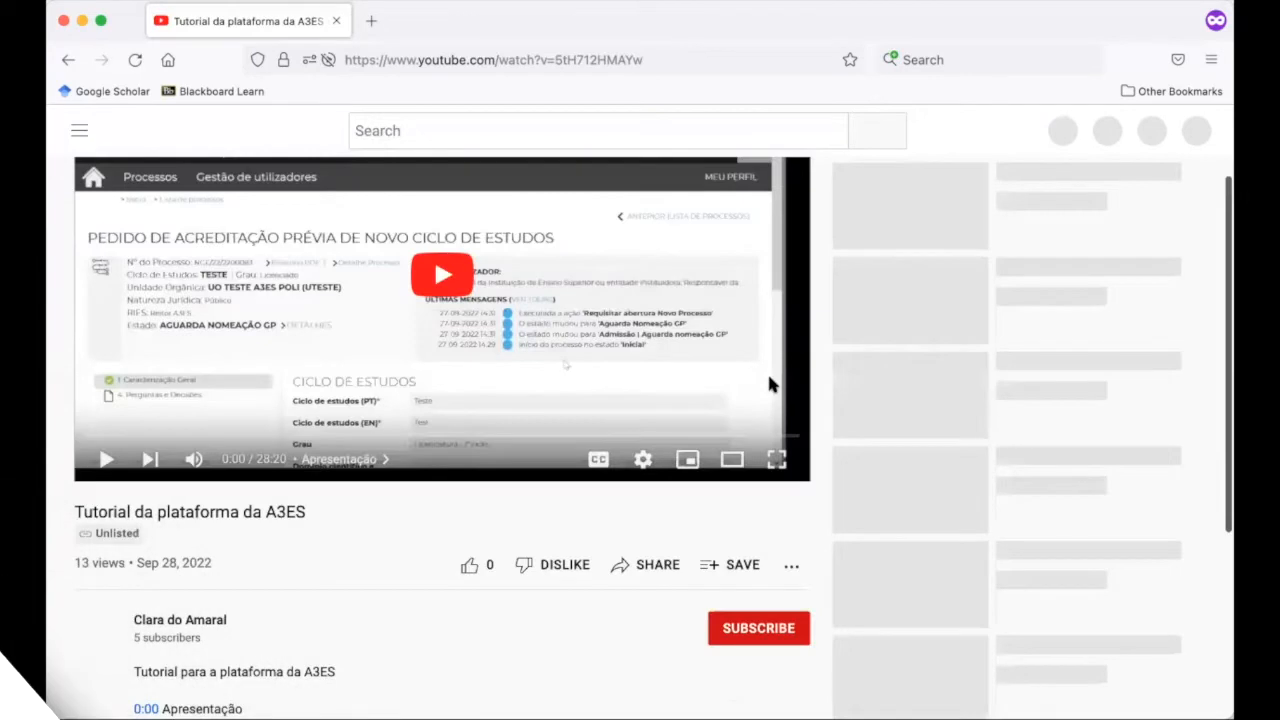
Expand the video description and play the tutorial from the 9:00 'Prazo da IES' chapter
scroll(145, 413, "down", 2)
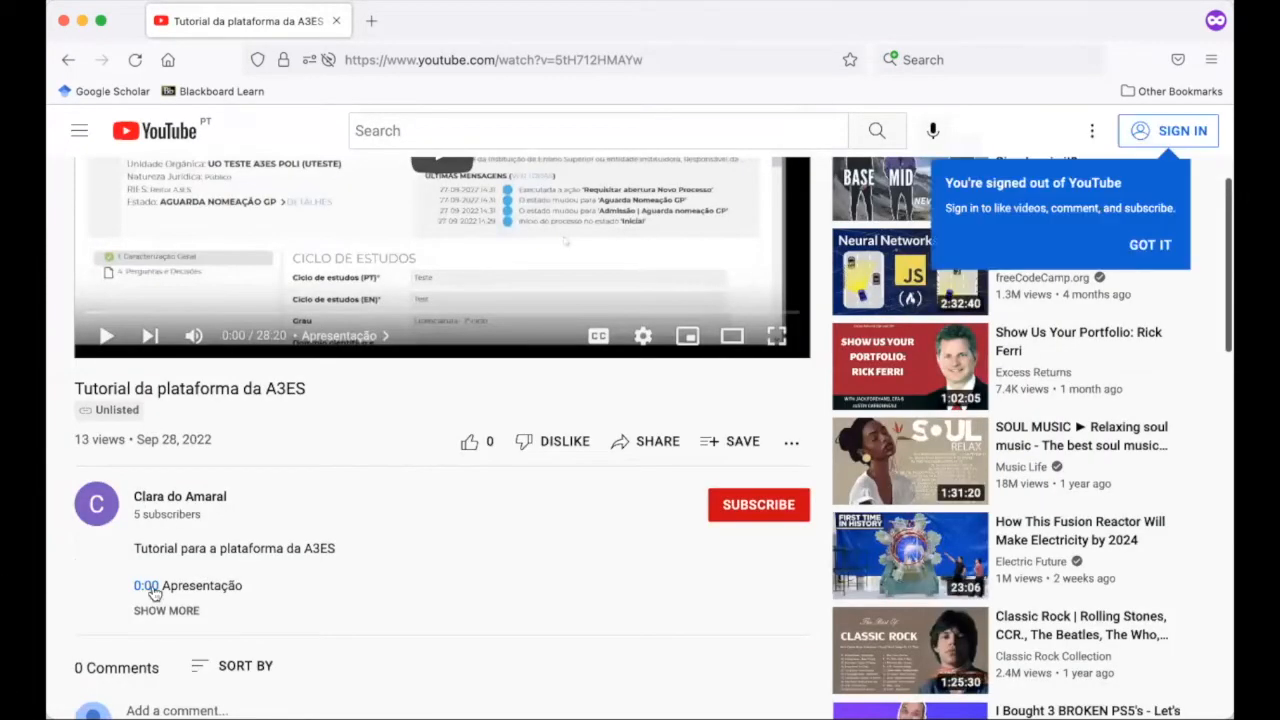
scroll(163, 531, "down", 1)
left_click(163, 530)
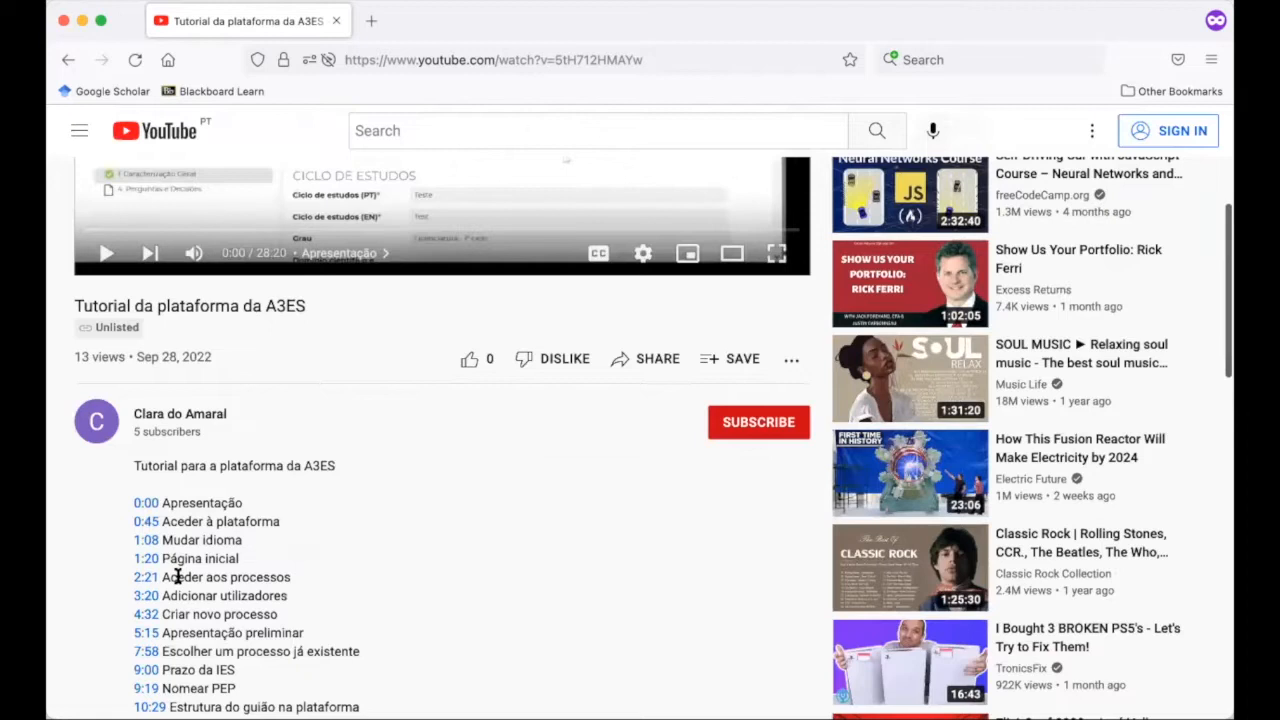
scroll(177, 577, "down", 1)
scroll(183, 580, "down", 1)
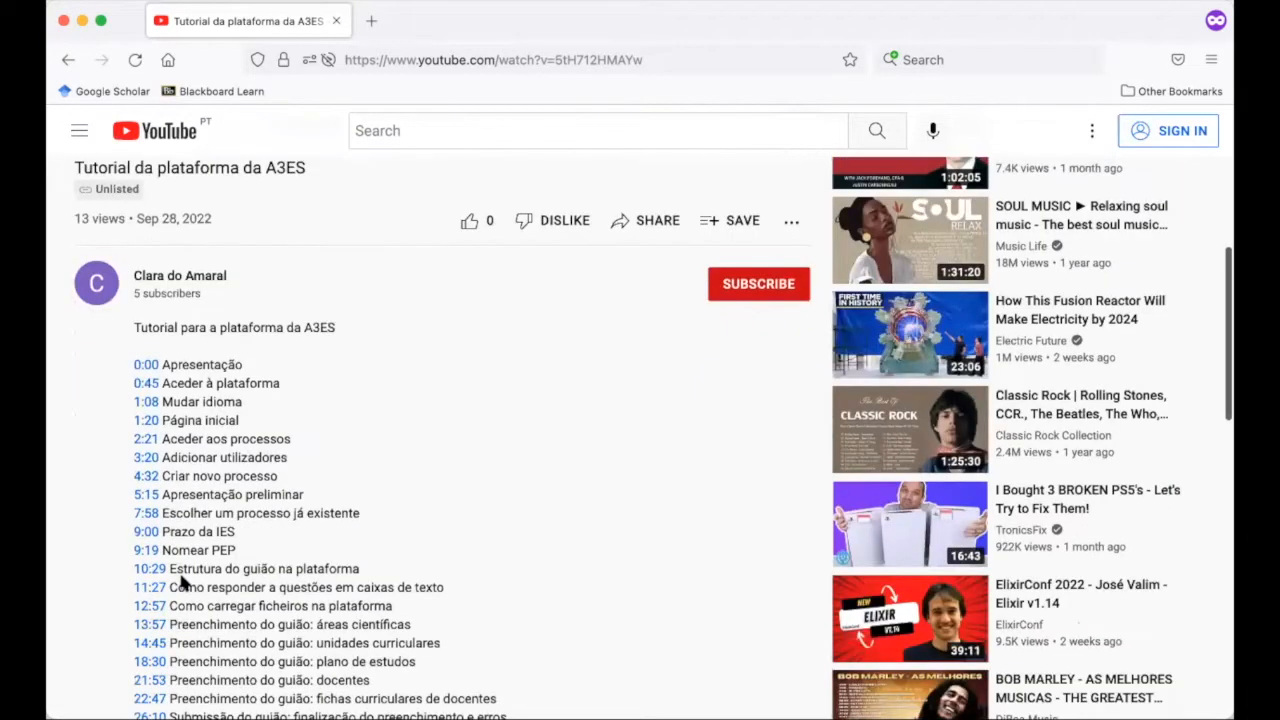
scroll(183, 580, "up", 2)
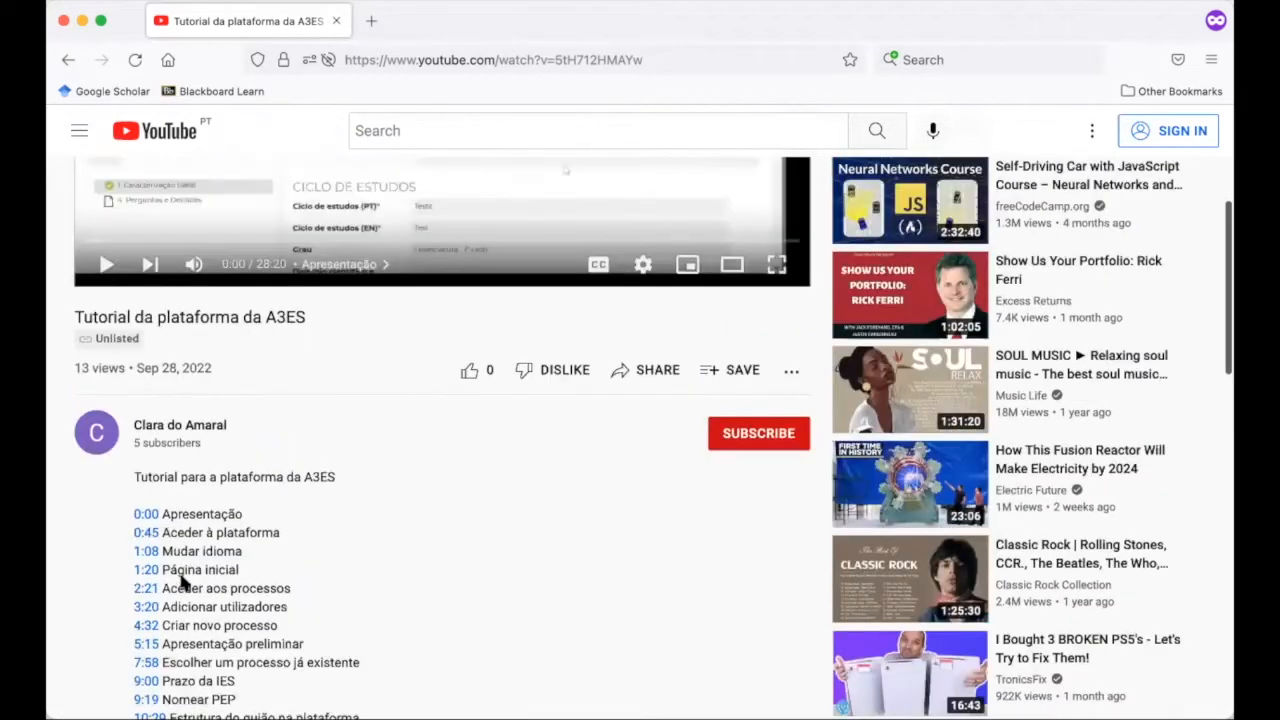
left_click(147, 680)
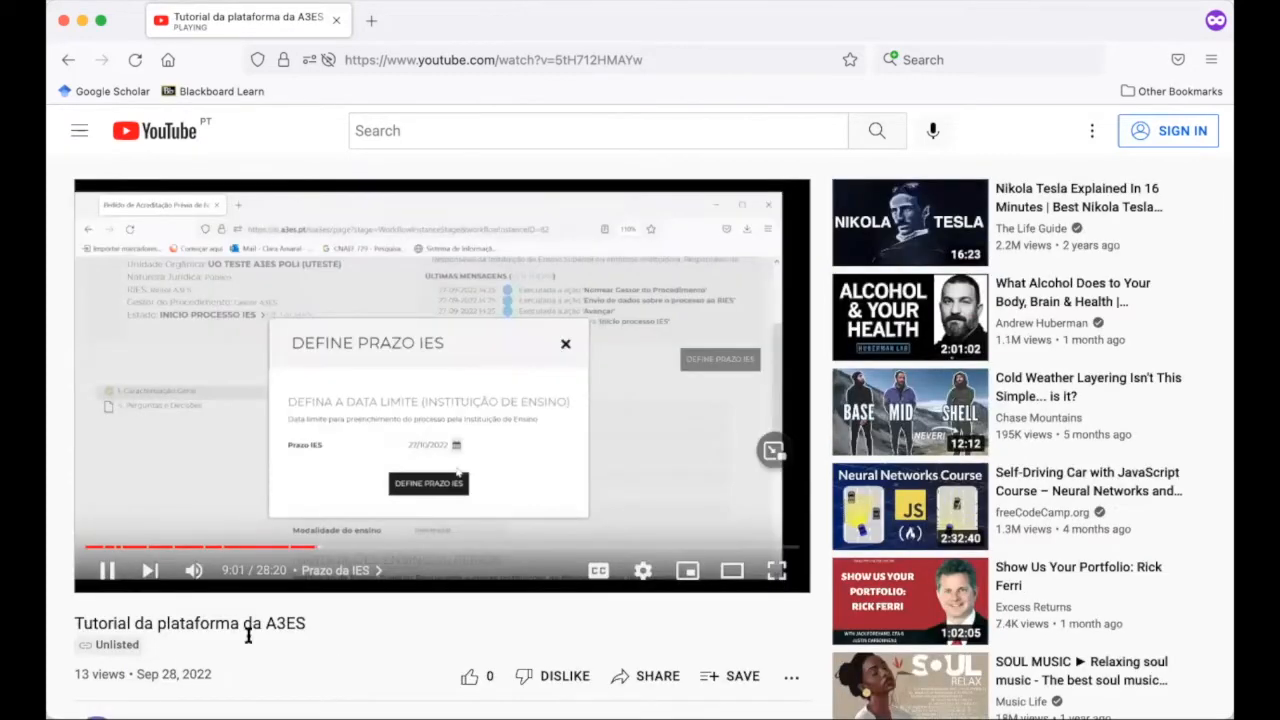
scroll(280, 640, "down", 2)
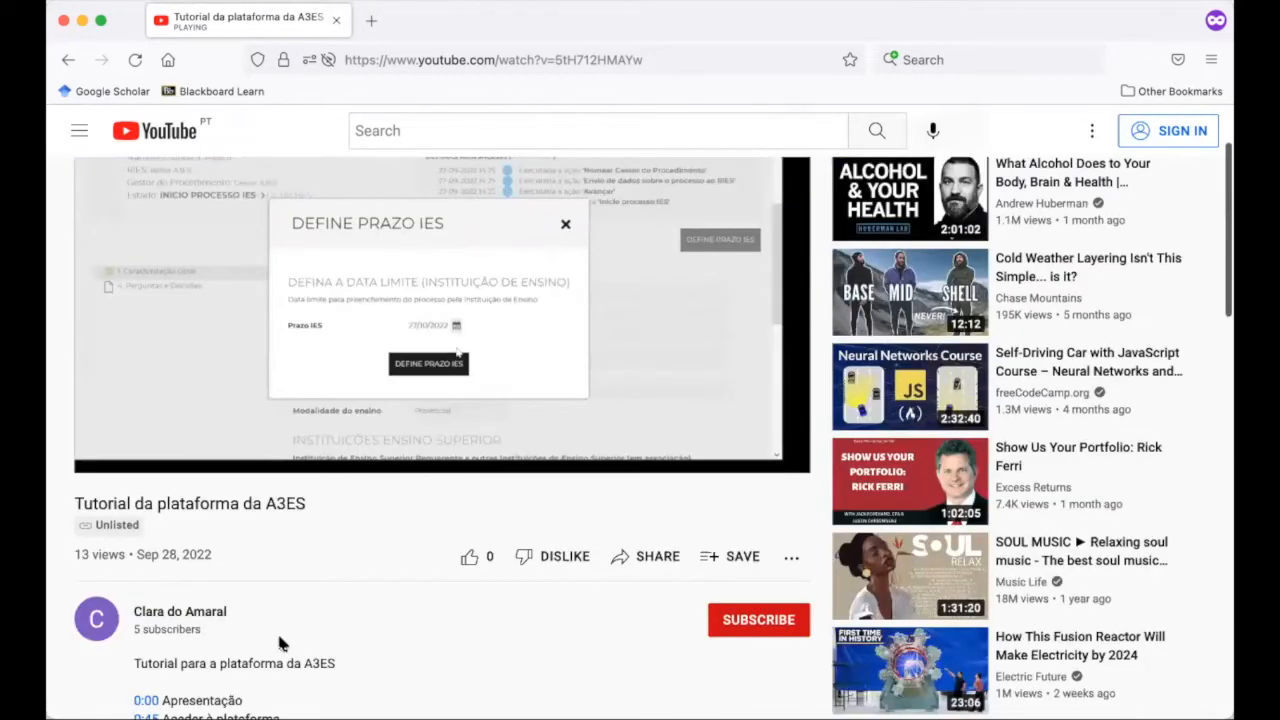
scroll(278, 632, "down", 2)
scroll(120, 517, "up", 3)
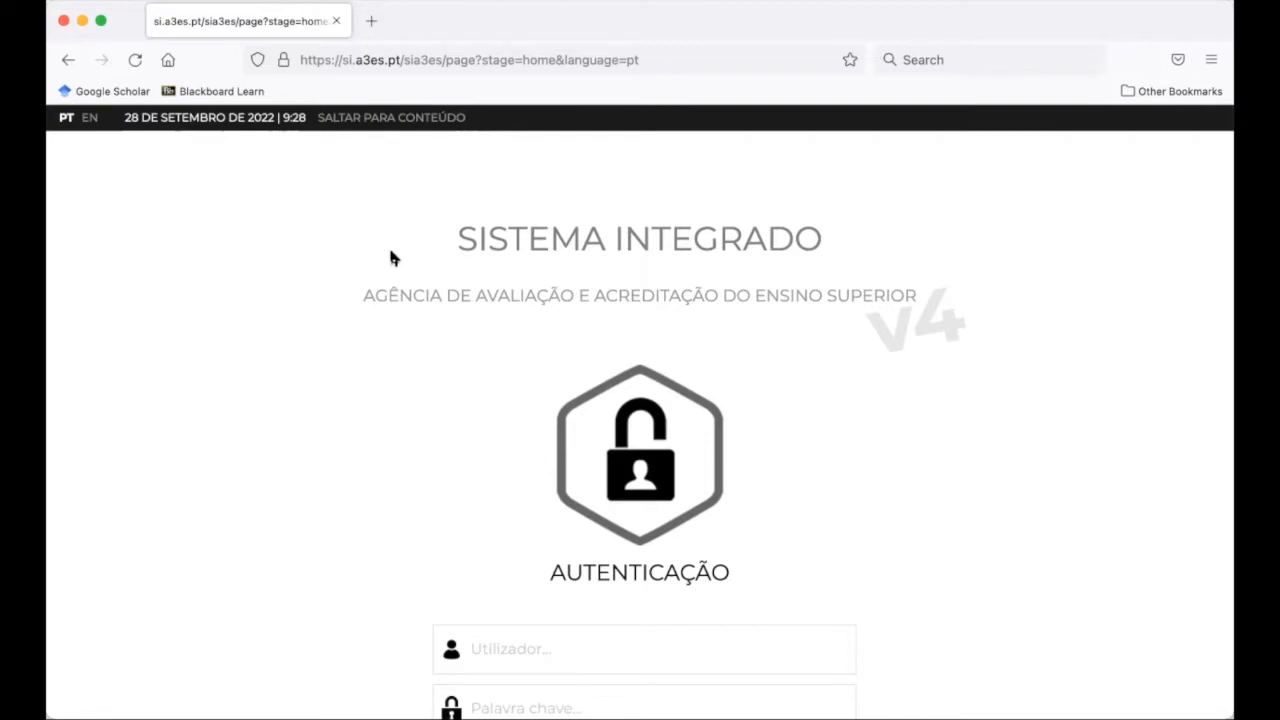
left_click_drag(342, 60, 405, 60)
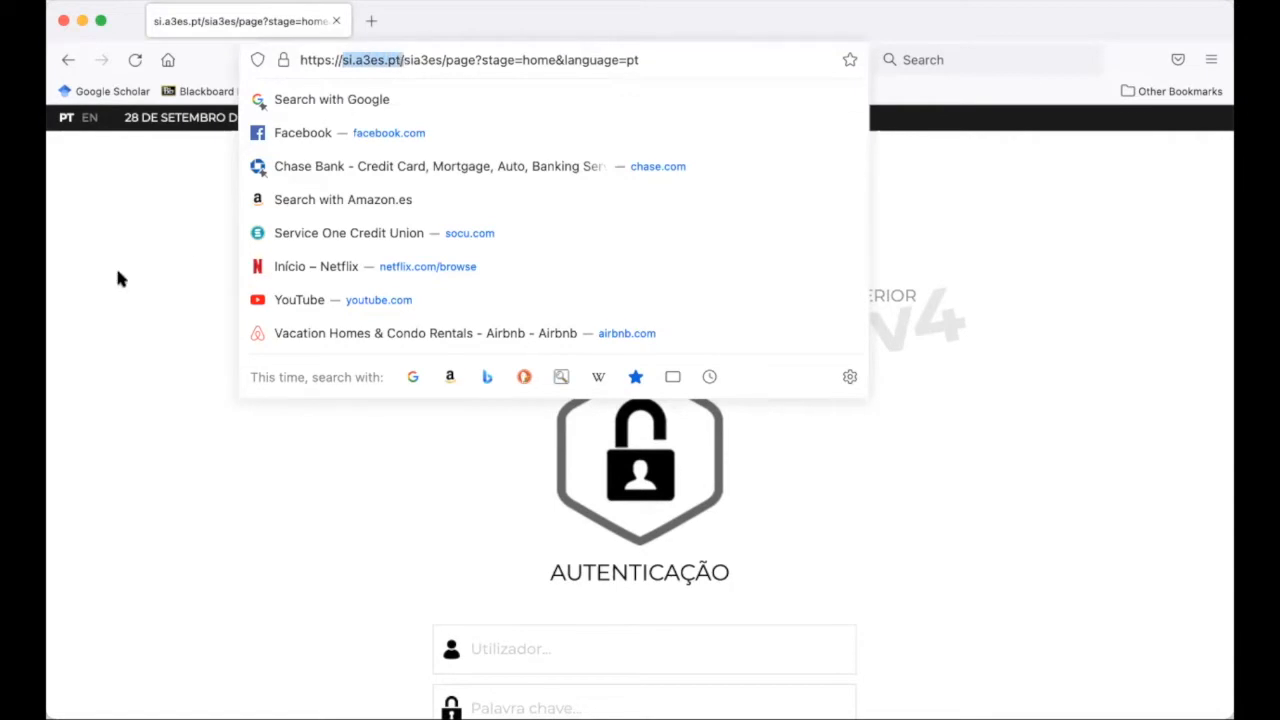
left_click(107, 332)
scroll(442, 564, "down", 5)
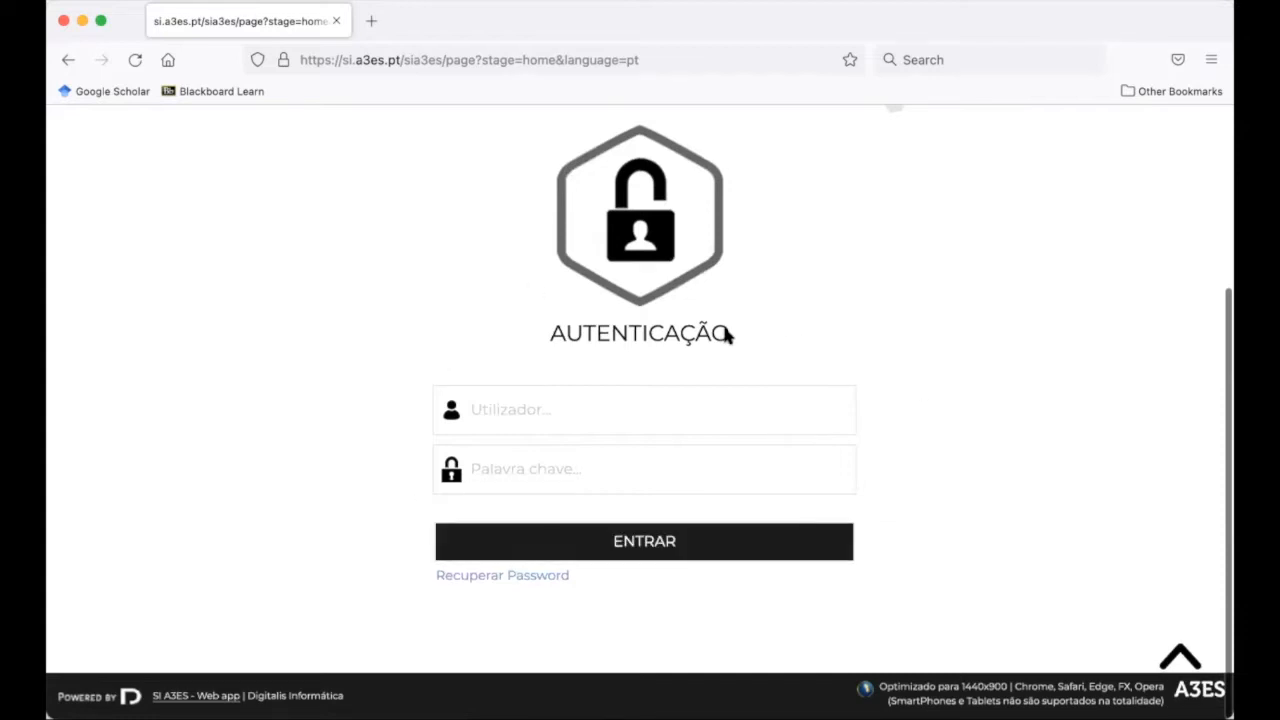
scroll(726, 337, "up", 1)
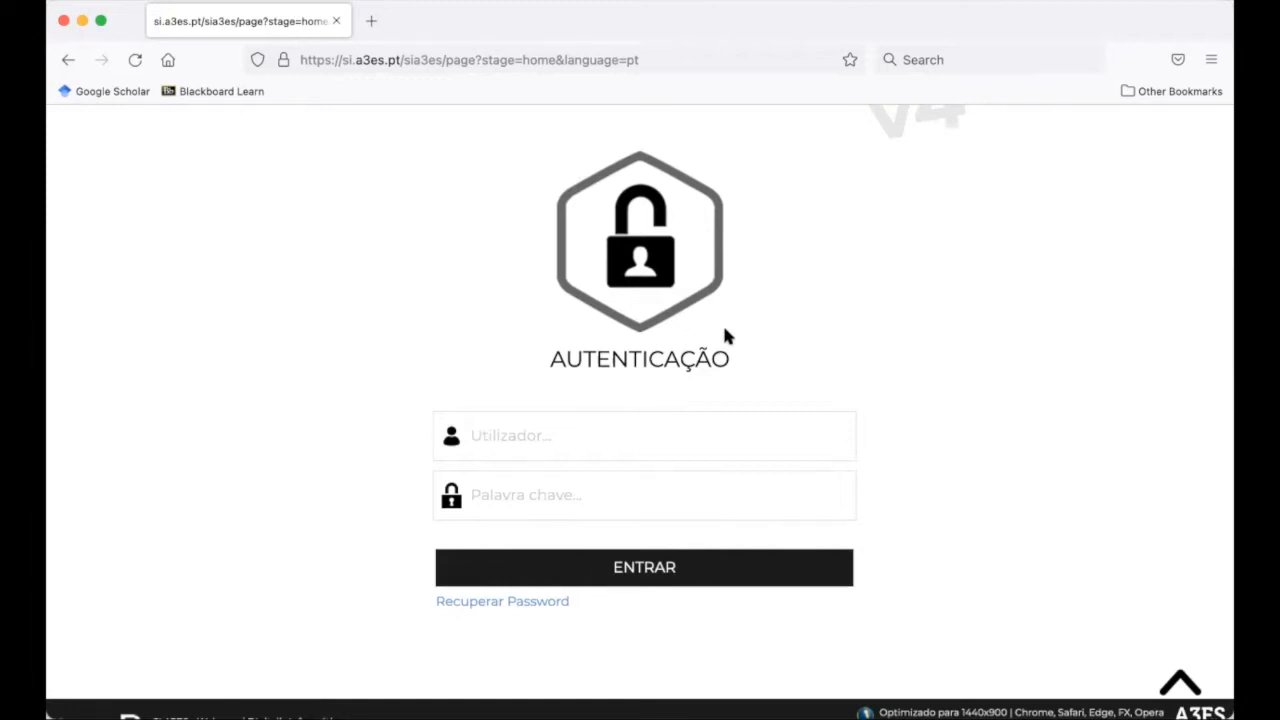
scroll(726, 337, "up", 5)
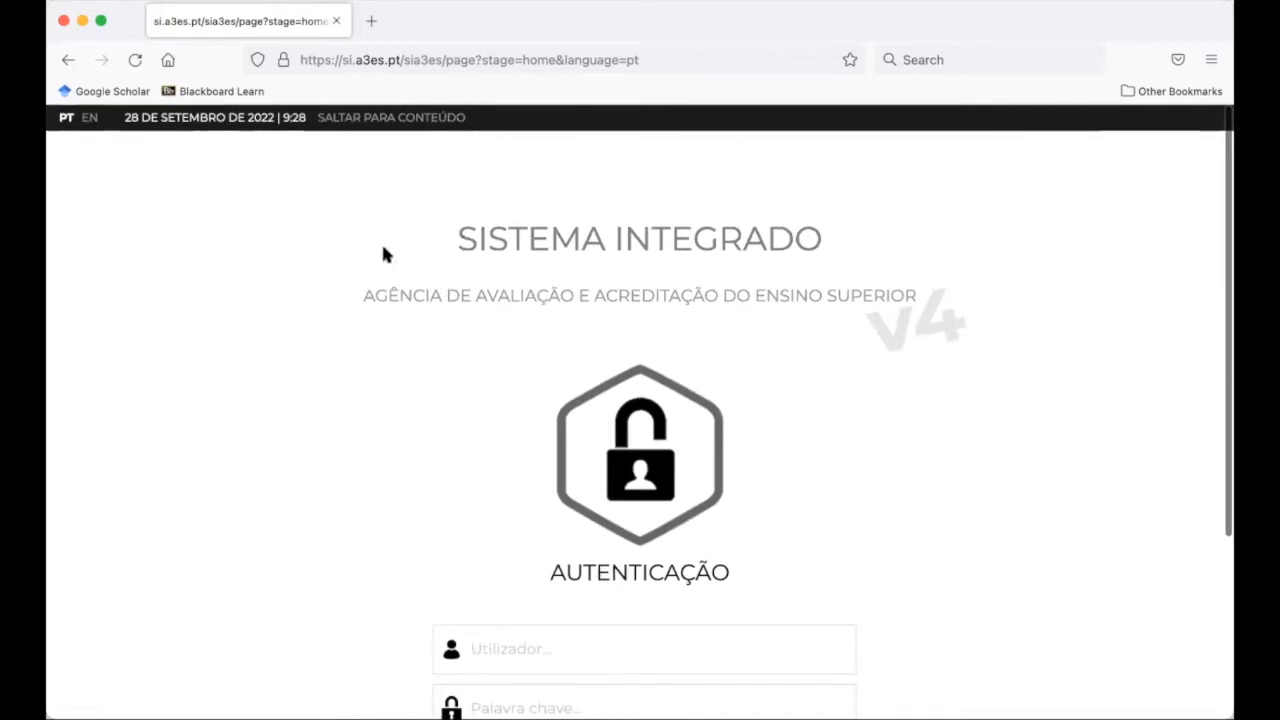
scroll(103, 249, "up", 2)
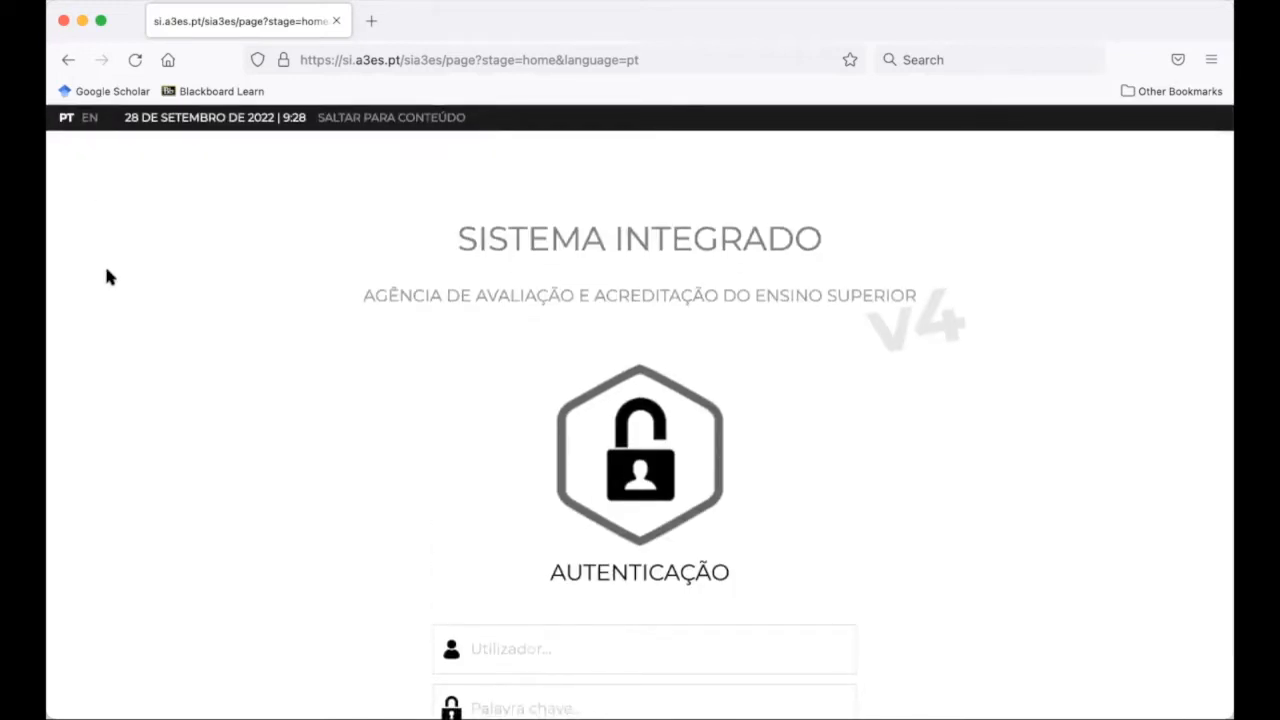
left_click(88, 118)
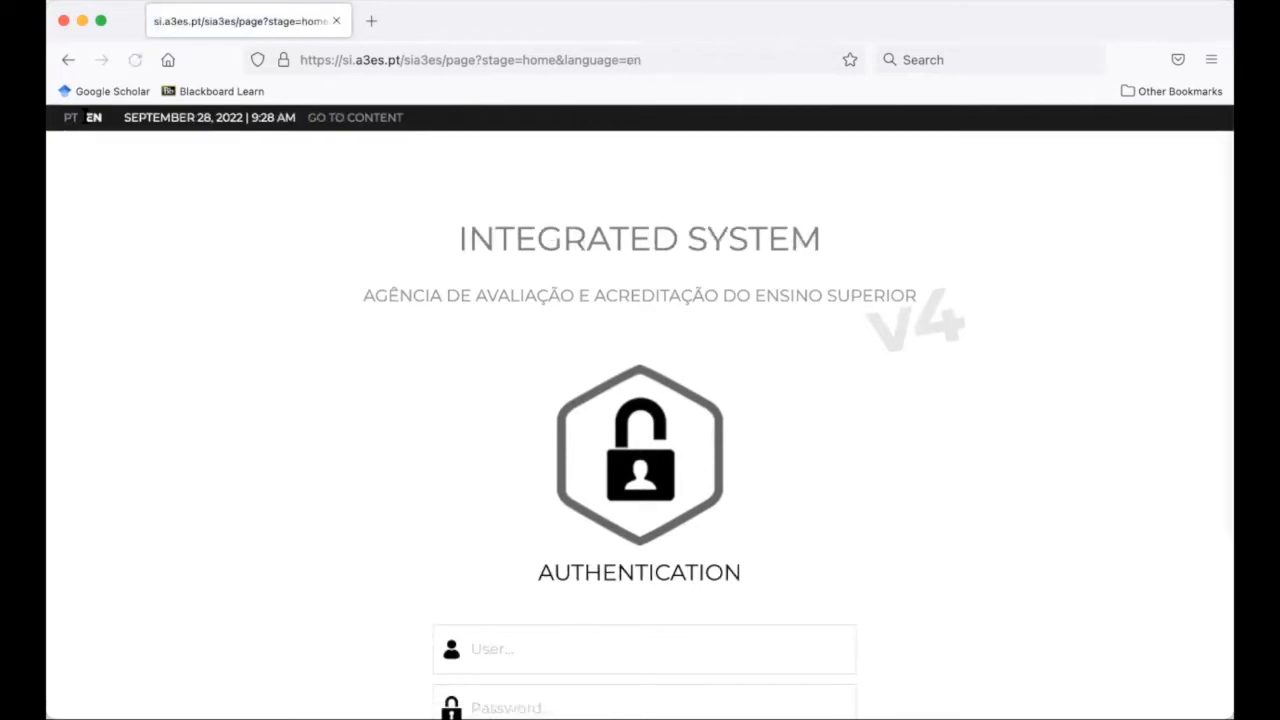
left_click(70, 120)
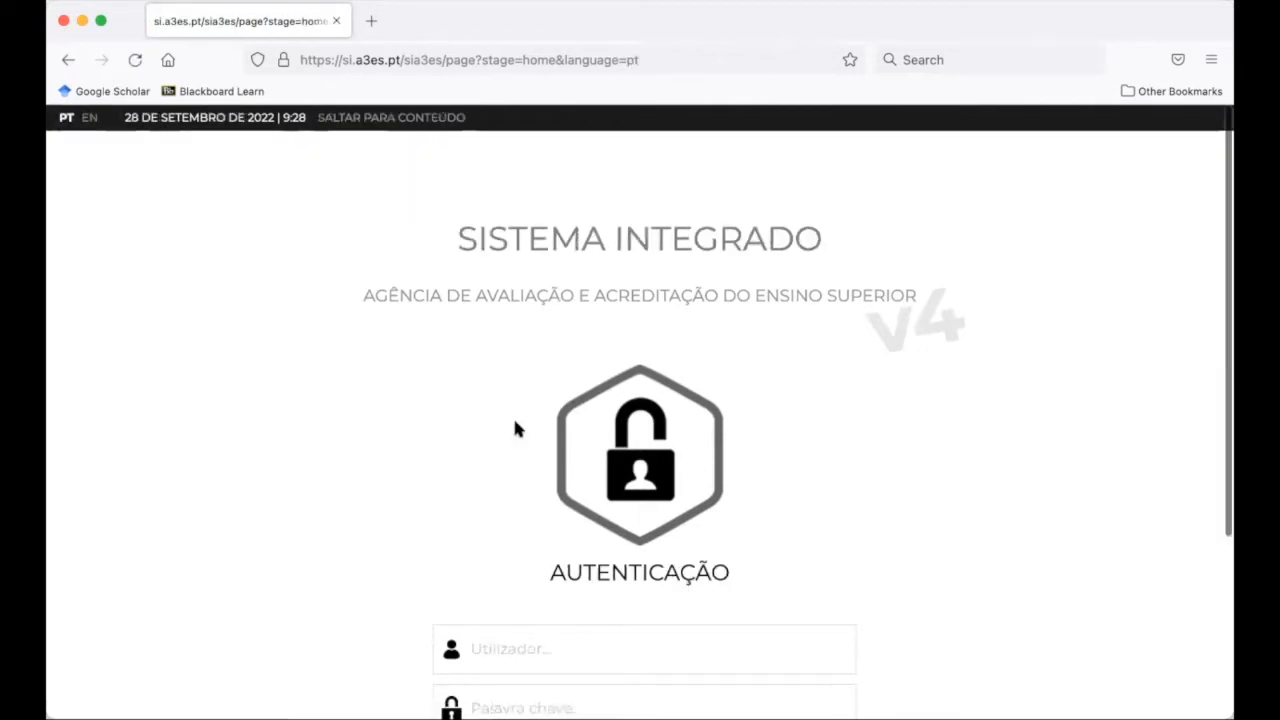
scroll(515, 422, "down", 5)
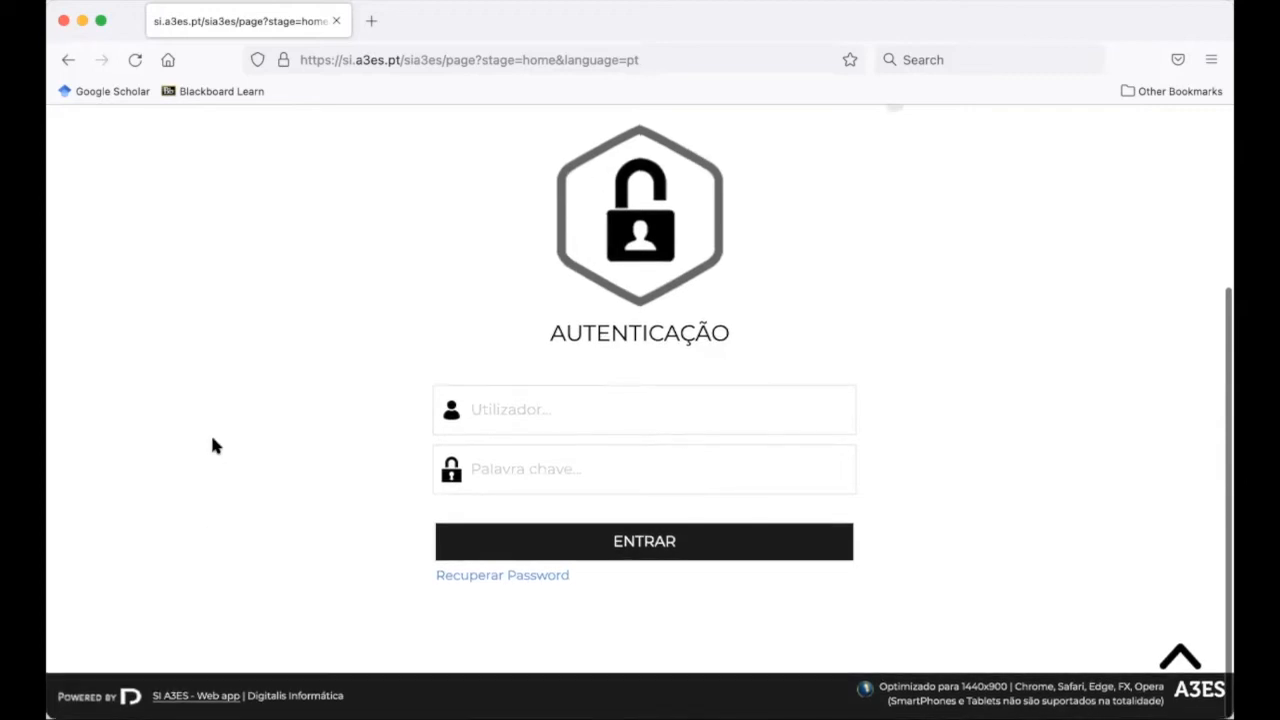
Sign in with the responsible user's username and password, then show the MEU PERFIL options
left_click(604, 414)
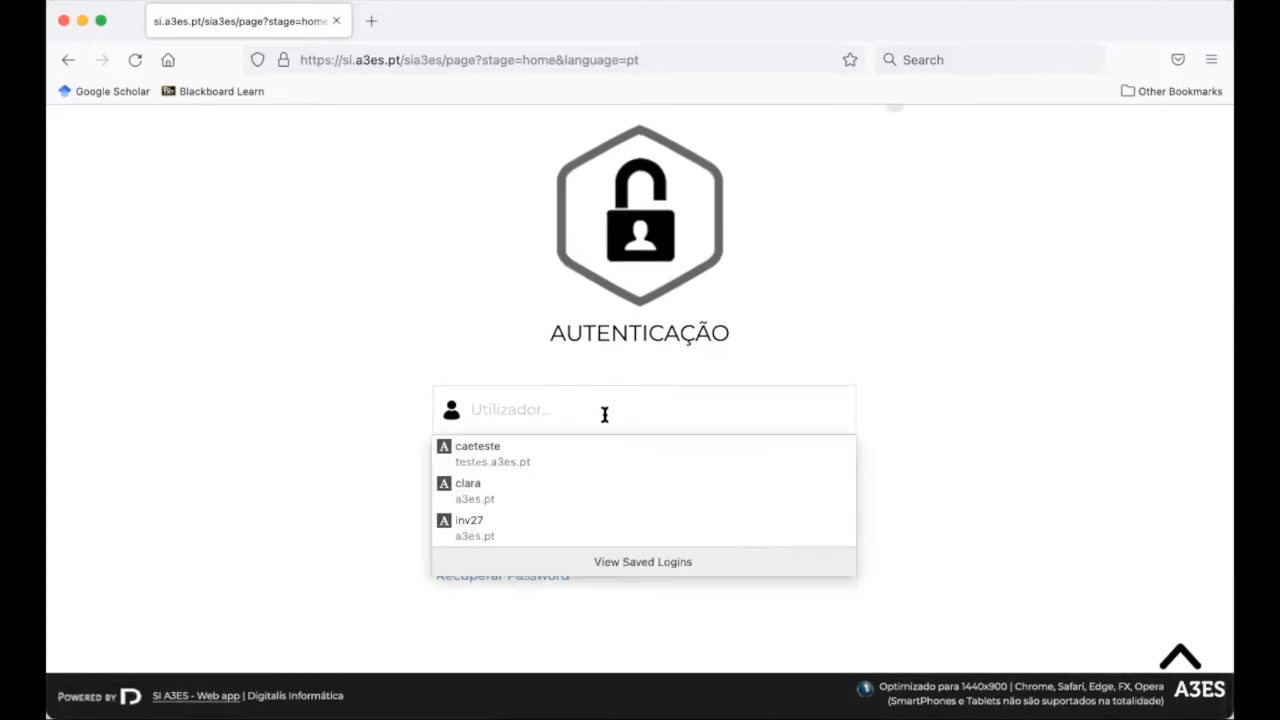
type("ra")
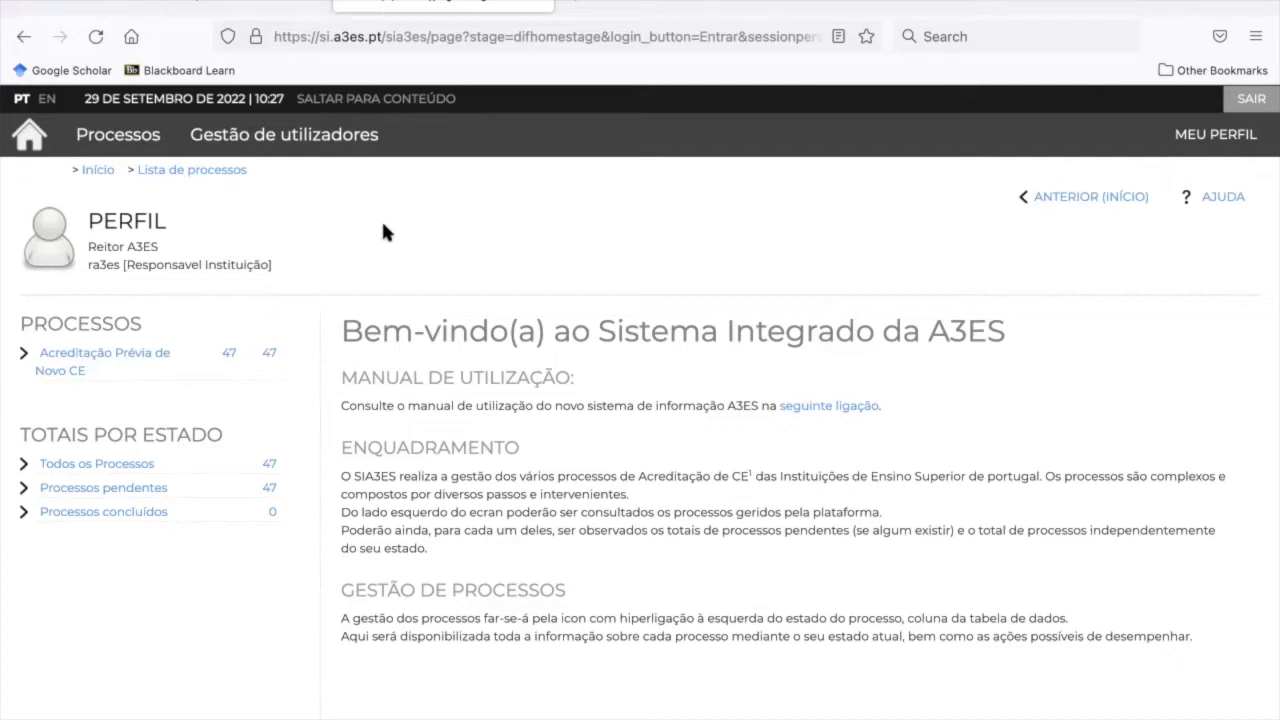
left_click(1200, 146)
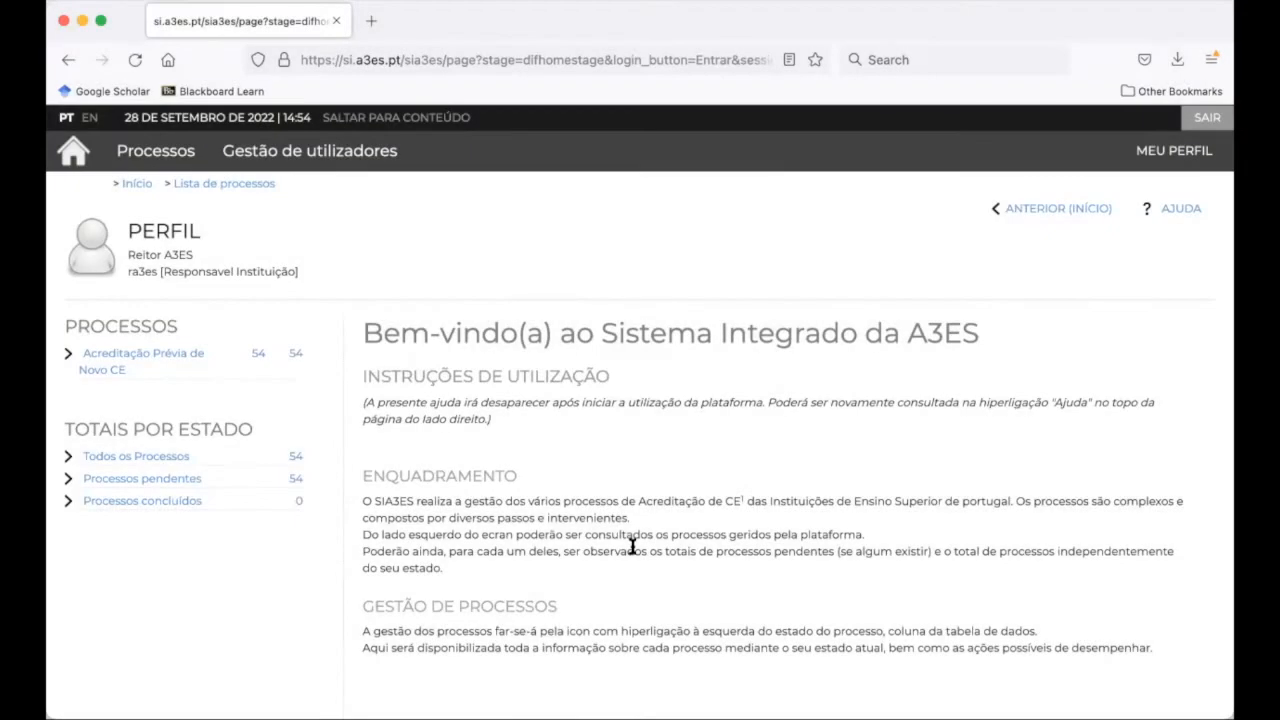
Open the Acreditação Prévia de Novo CE list and browse its 54 processes
left_click(172, 364)
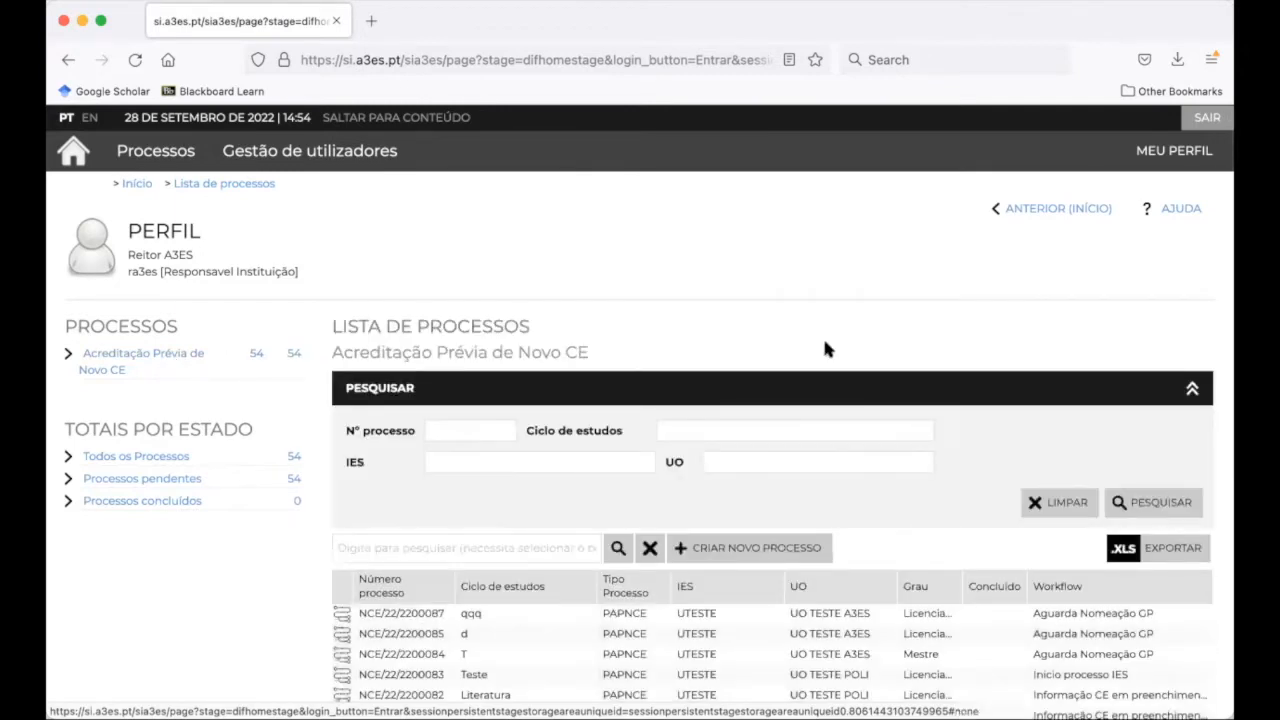
scroll(822, 349, "down", 3)
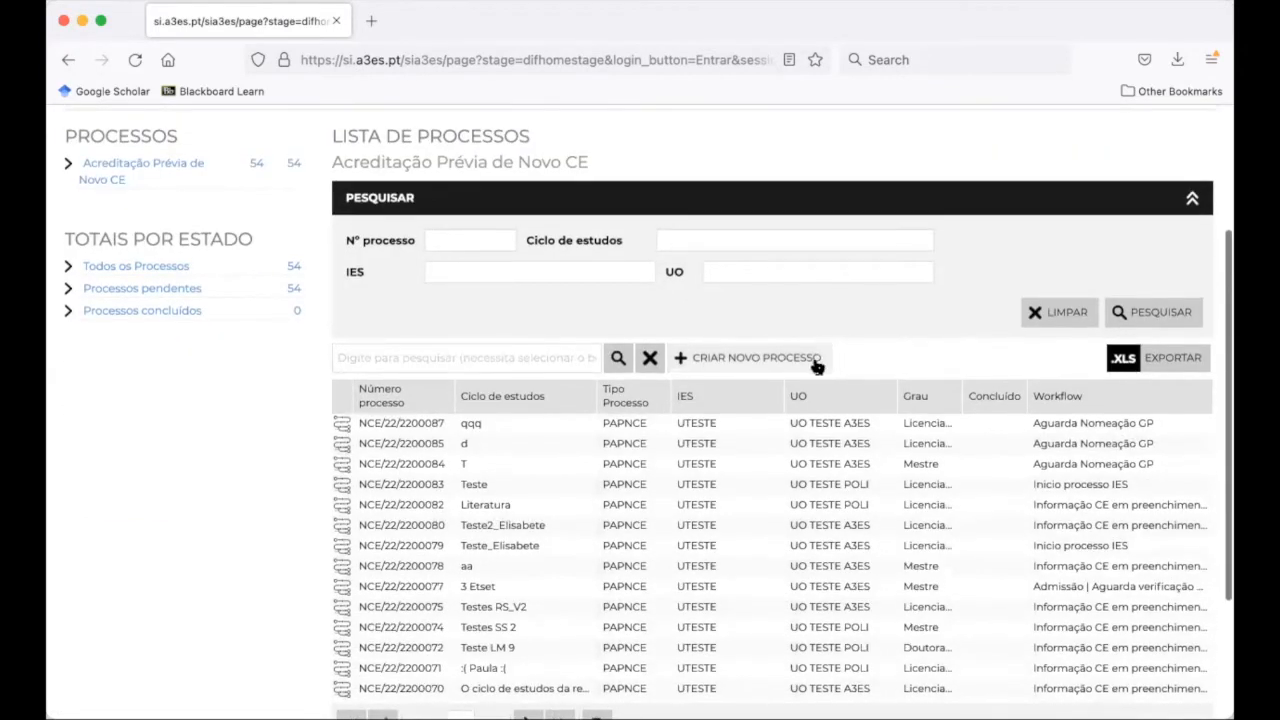
scroll(785, 514, "down", 2)
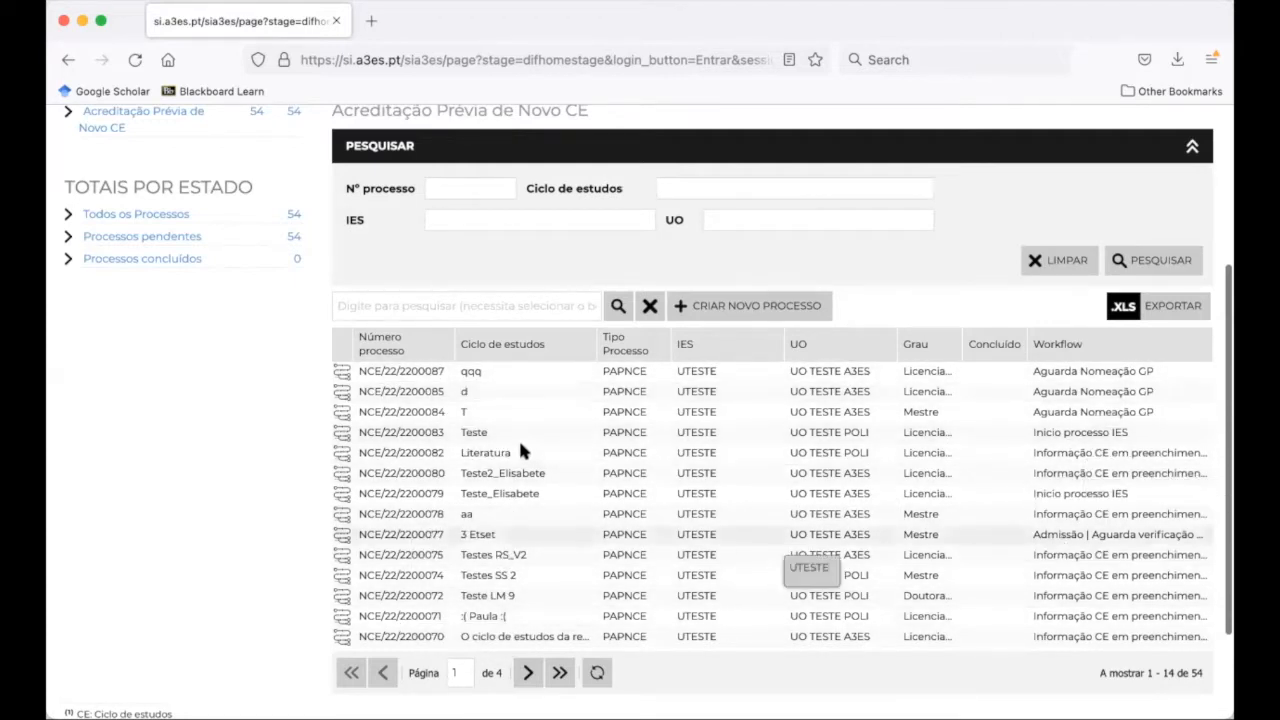
scroll(524, 452, "down", 1)
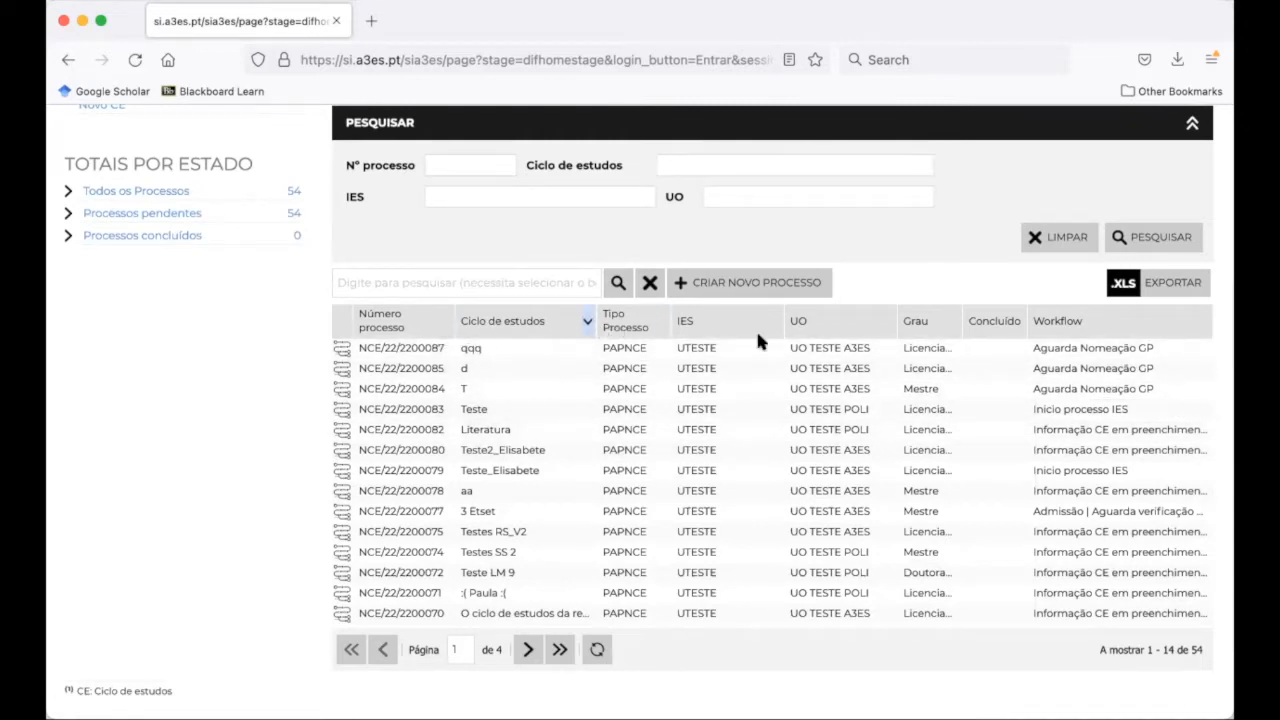
scroll(705, 523, "up", 2)
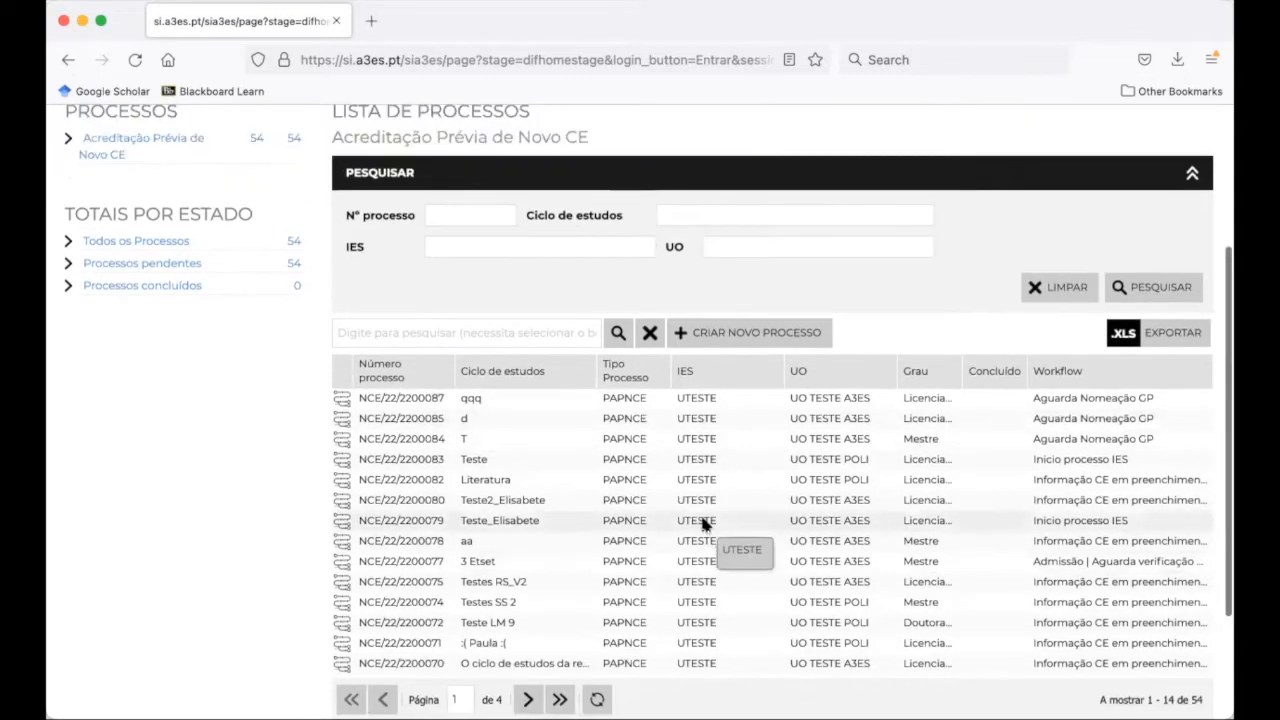
scroll(705, 523, "down", 3)
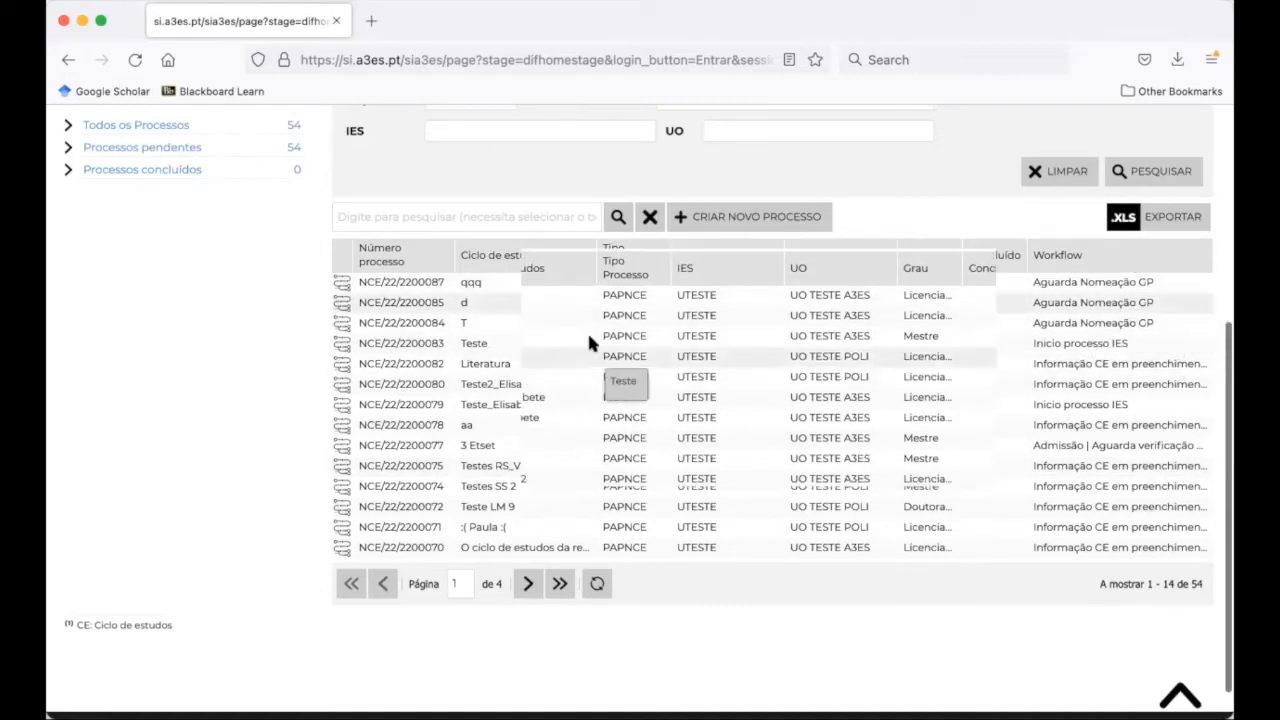
scroll(587, 330, "up", 3)
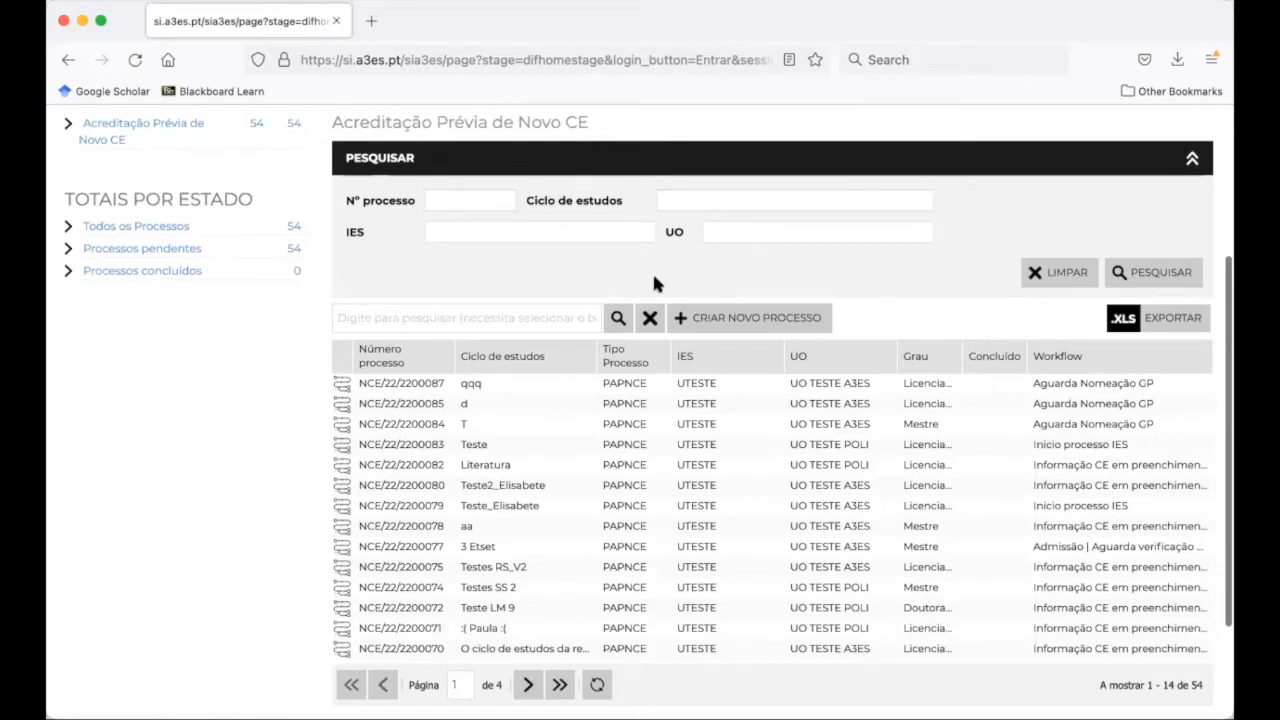
scroll(655, 284, "up", 1)
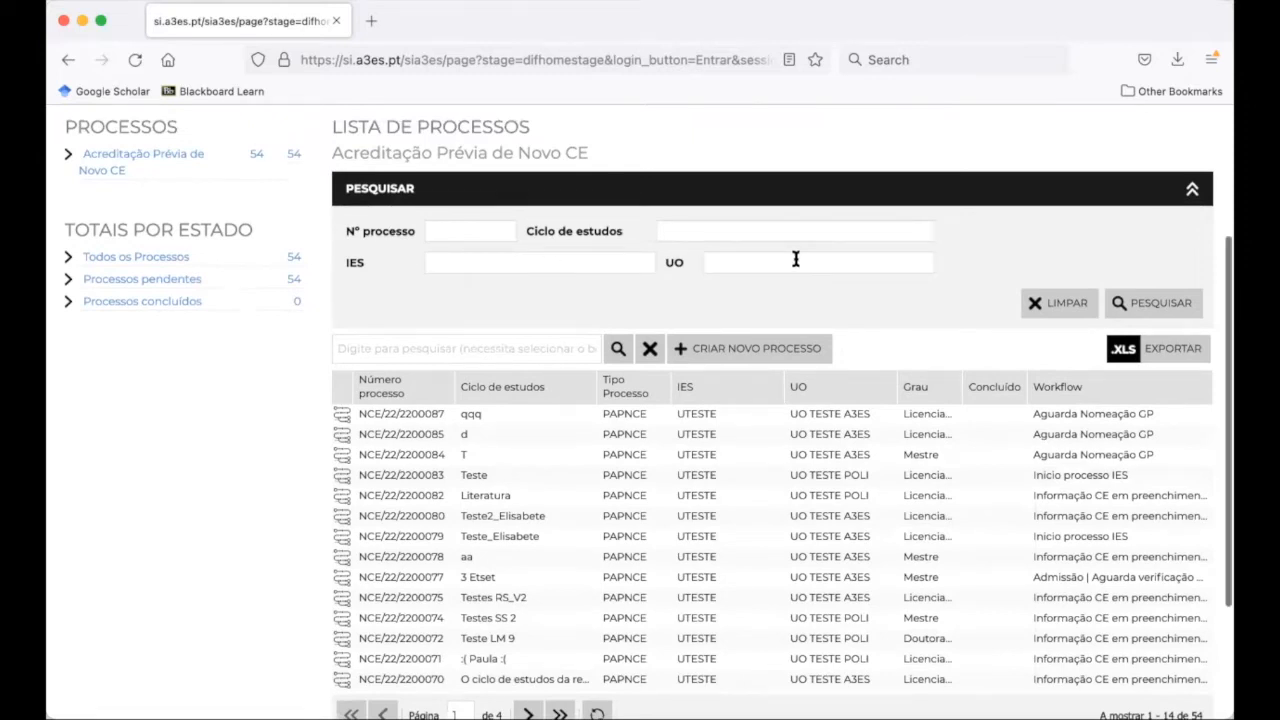
scroll(520, 250, "up", 5)
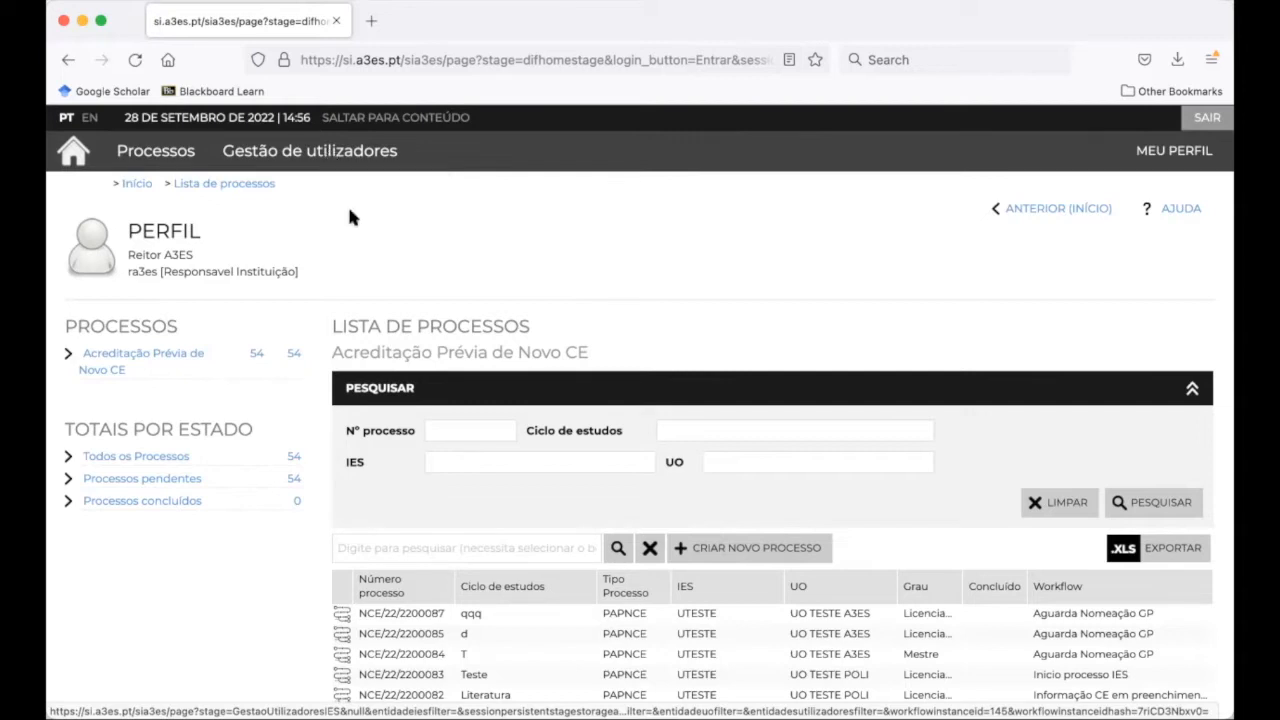
In Gestão de utilizadores, list the users of UO TESTE A3ES POLI
left_click(333, 152)
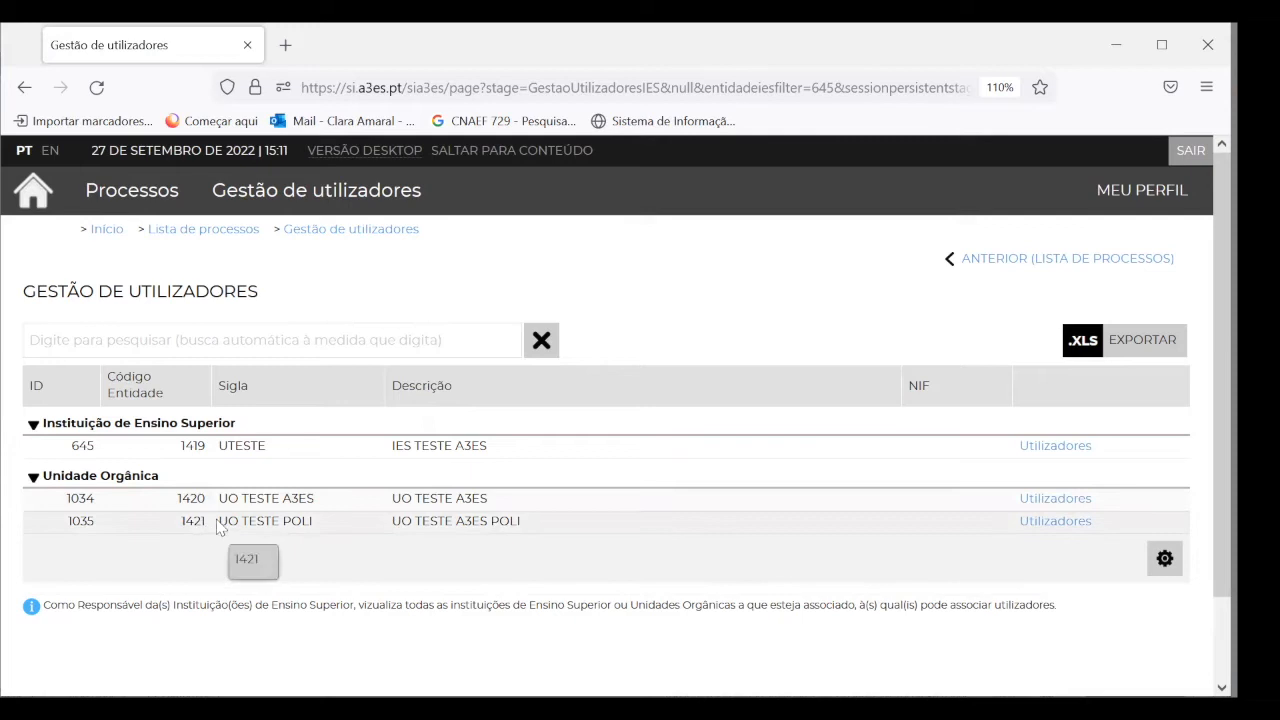
left_click(1066, 527)
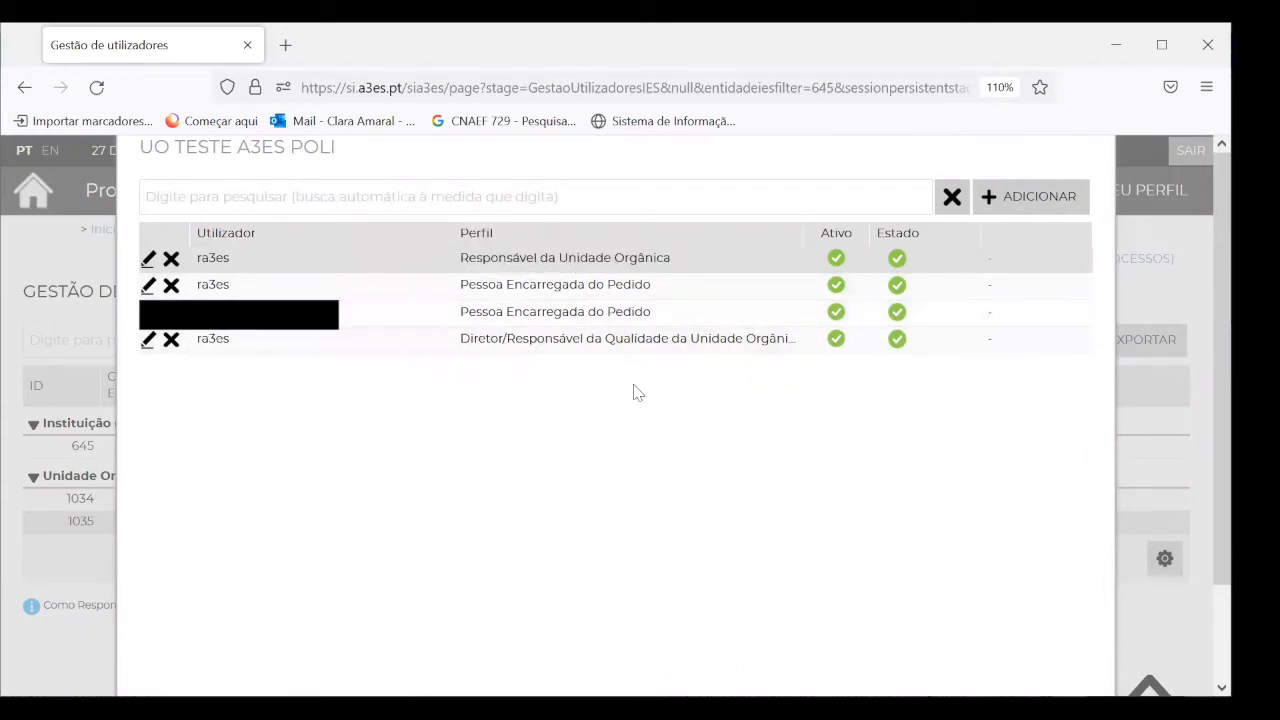
Register a new user with name, e-mail and the Pessoa Encarregada do Pedido profile, and save
left_click(1040, 200)
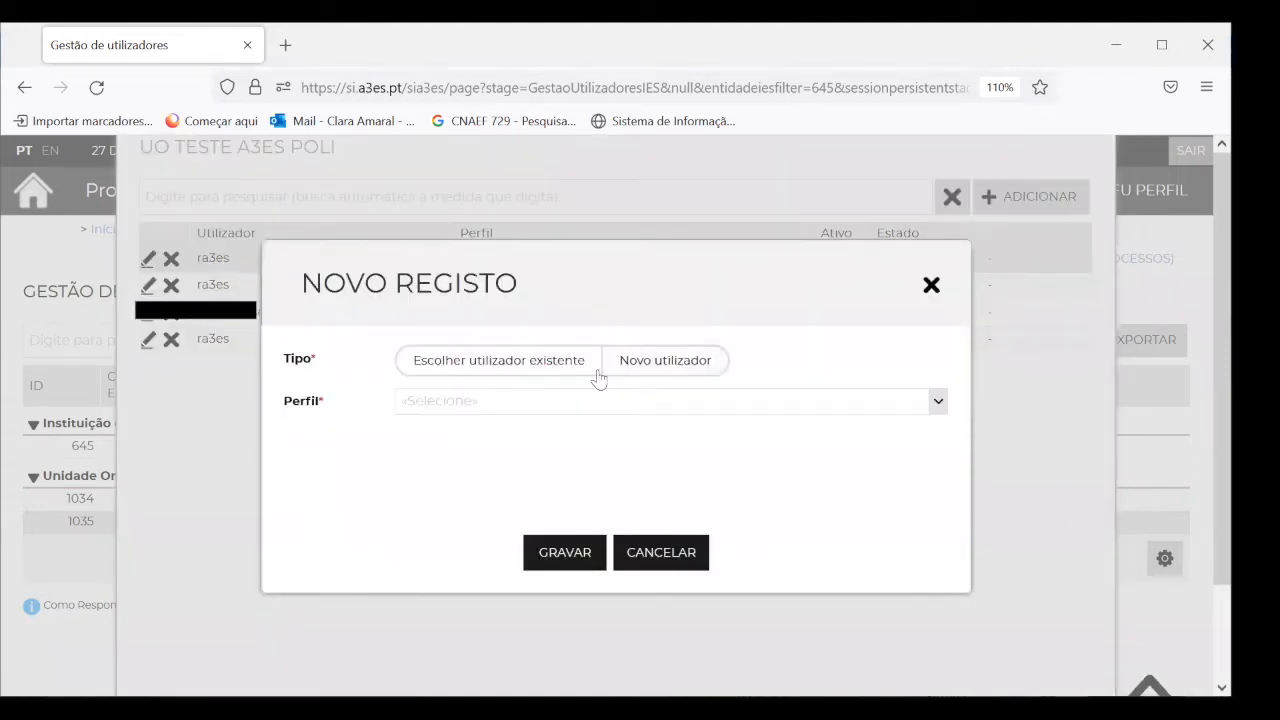
left_click(608, 362)
left_click(503, 440)
type("teste")
left_click(487, 471)
type("teste@teste.pt")
left_click(450, 400)
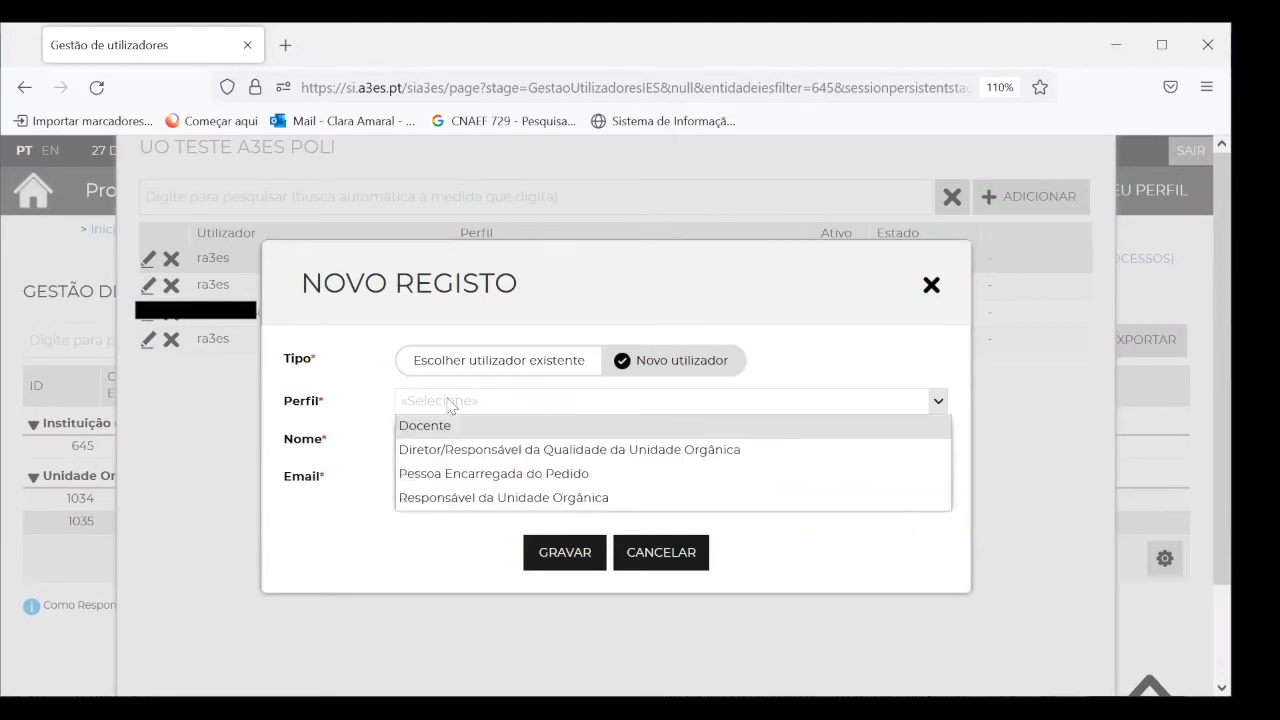
left_click(430, 474)
left_click(594, 561)
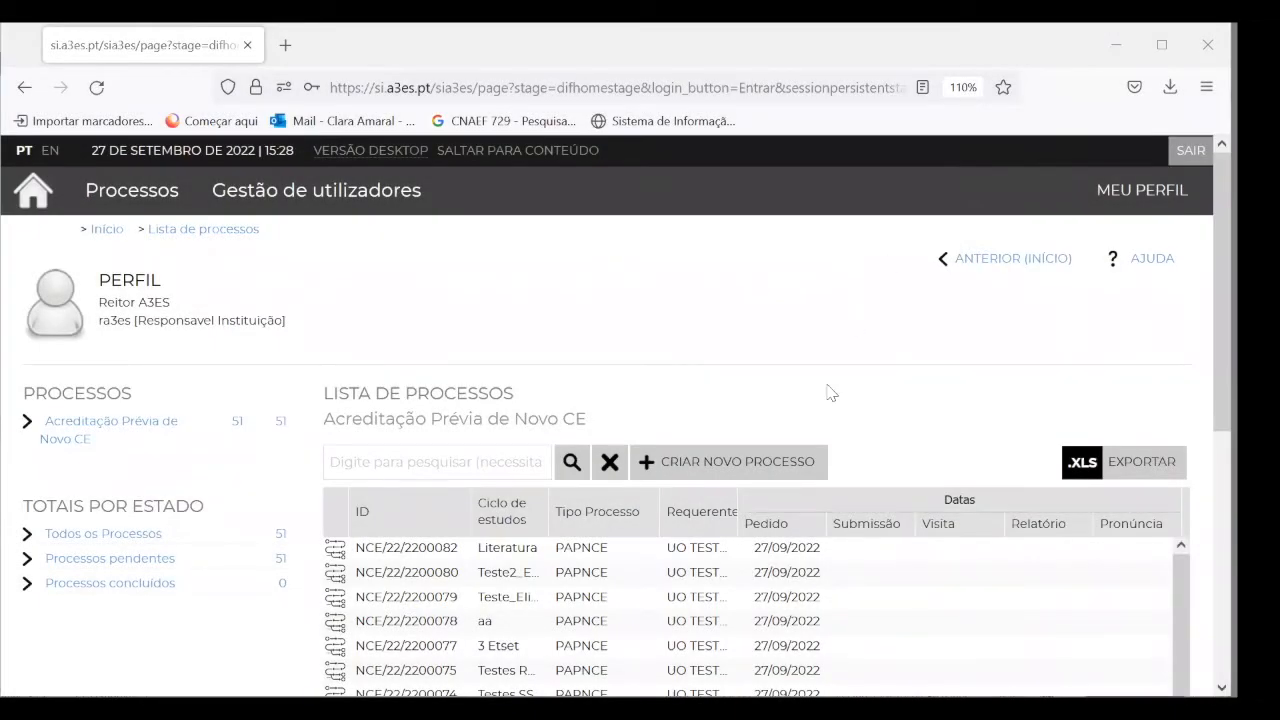
Create an Acreditação Prévia de Novo CE process attached to UO TESTE A3ES POLI
scroll(829, 393, "down", 2)
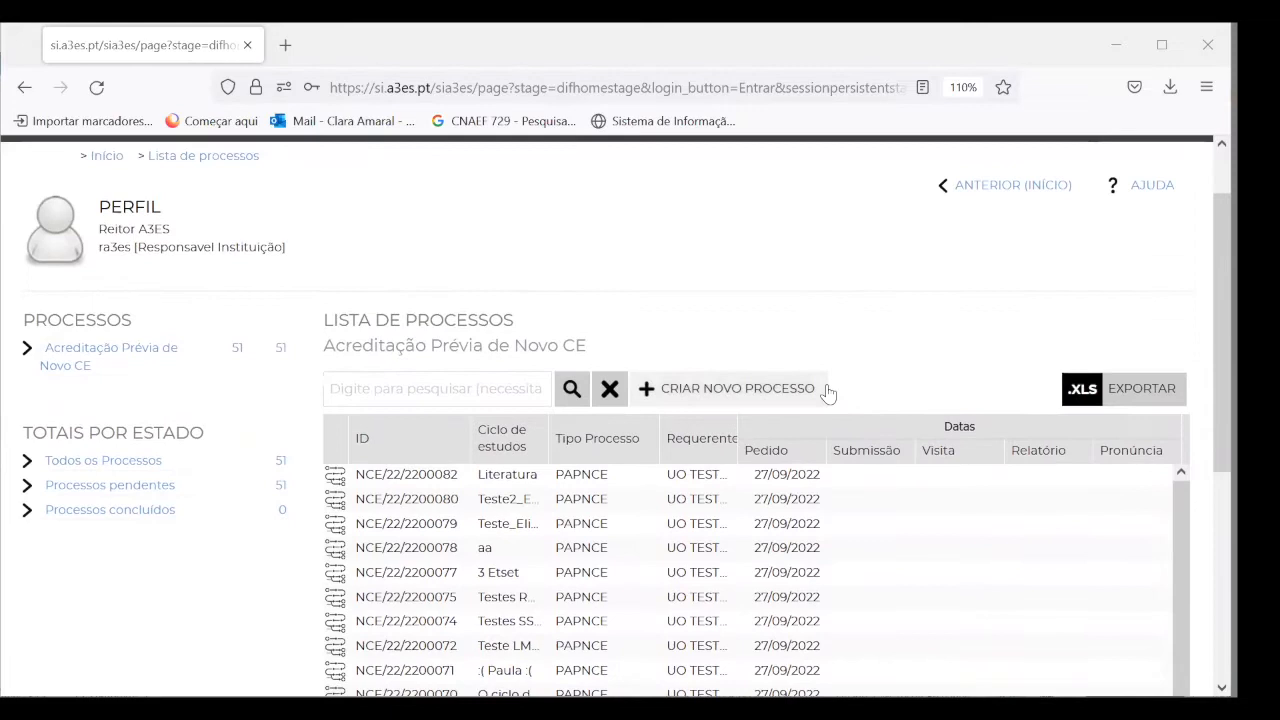
scroll(829, 393, "up", 1)
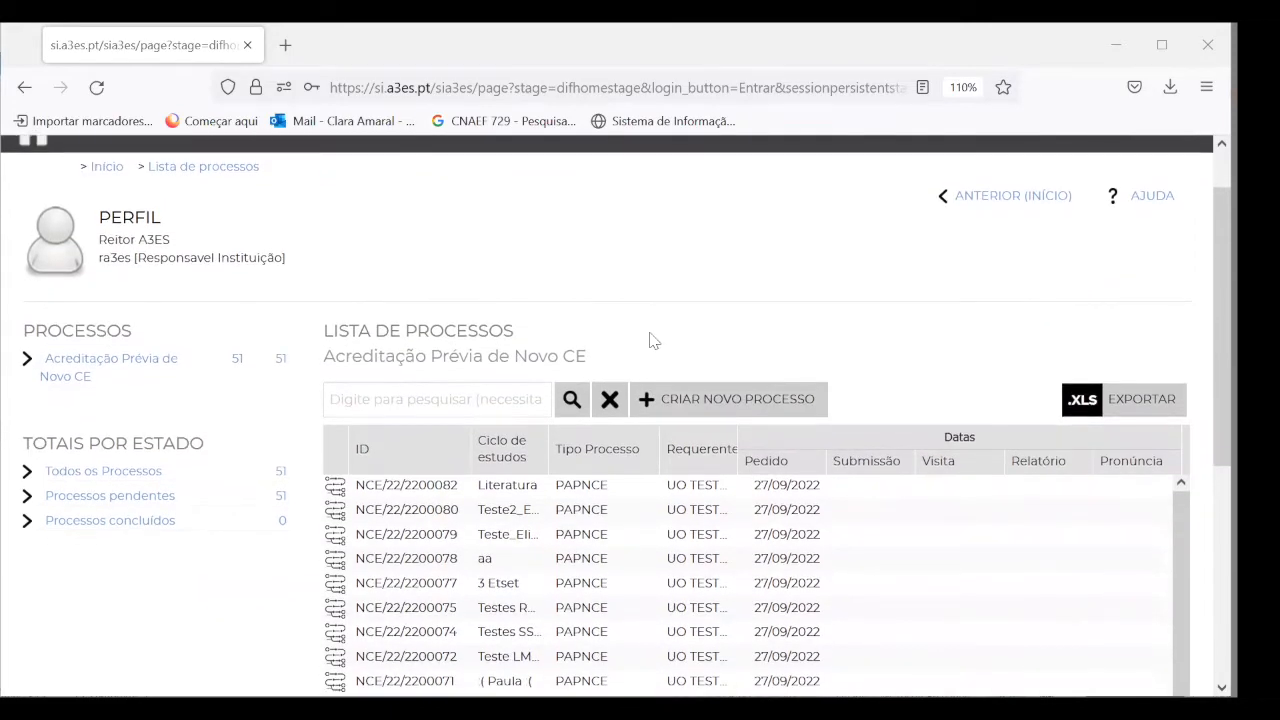
left_click(724, 406)
left_click_drag(566, 155, 563, 230)
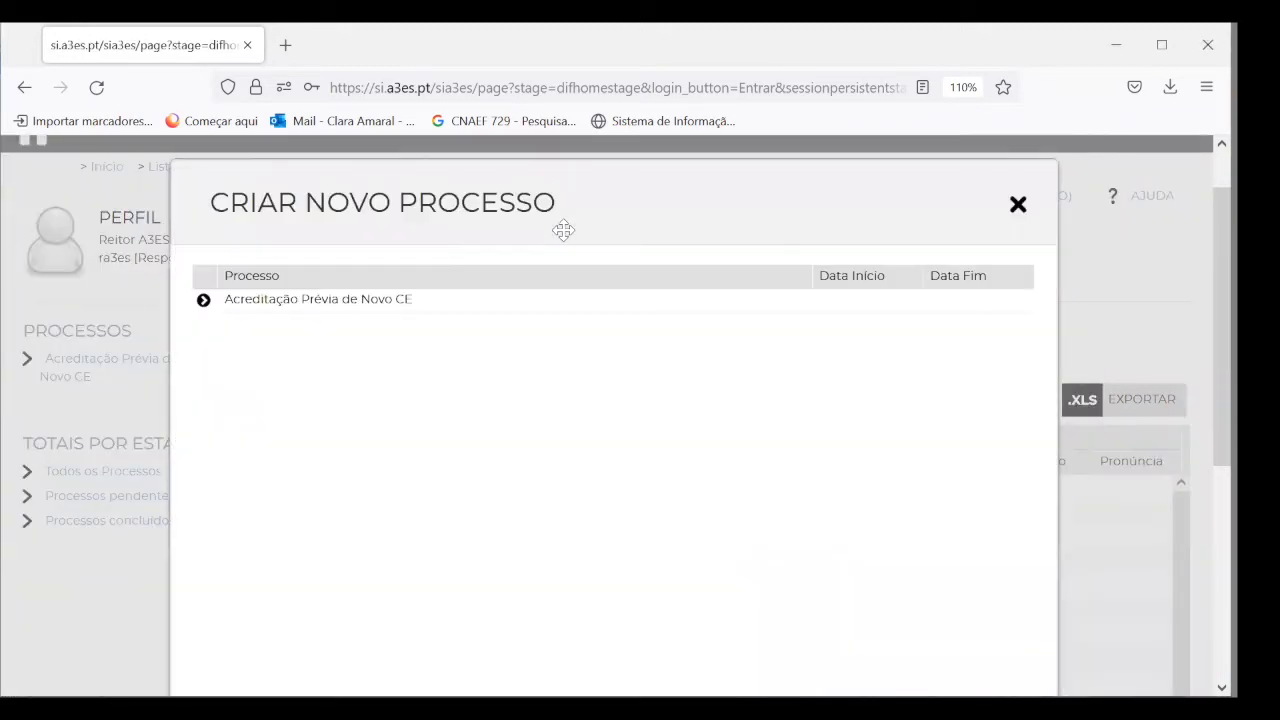
left_click(296, 300)
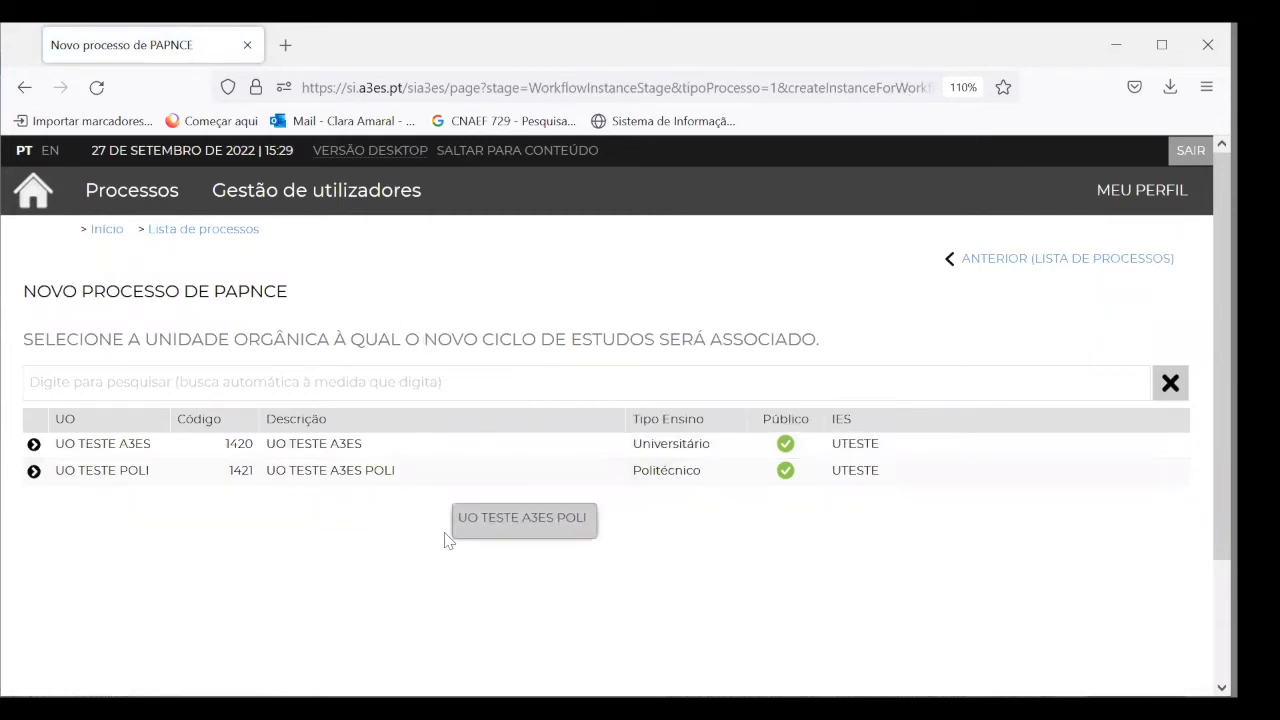
left_click(410, 481)
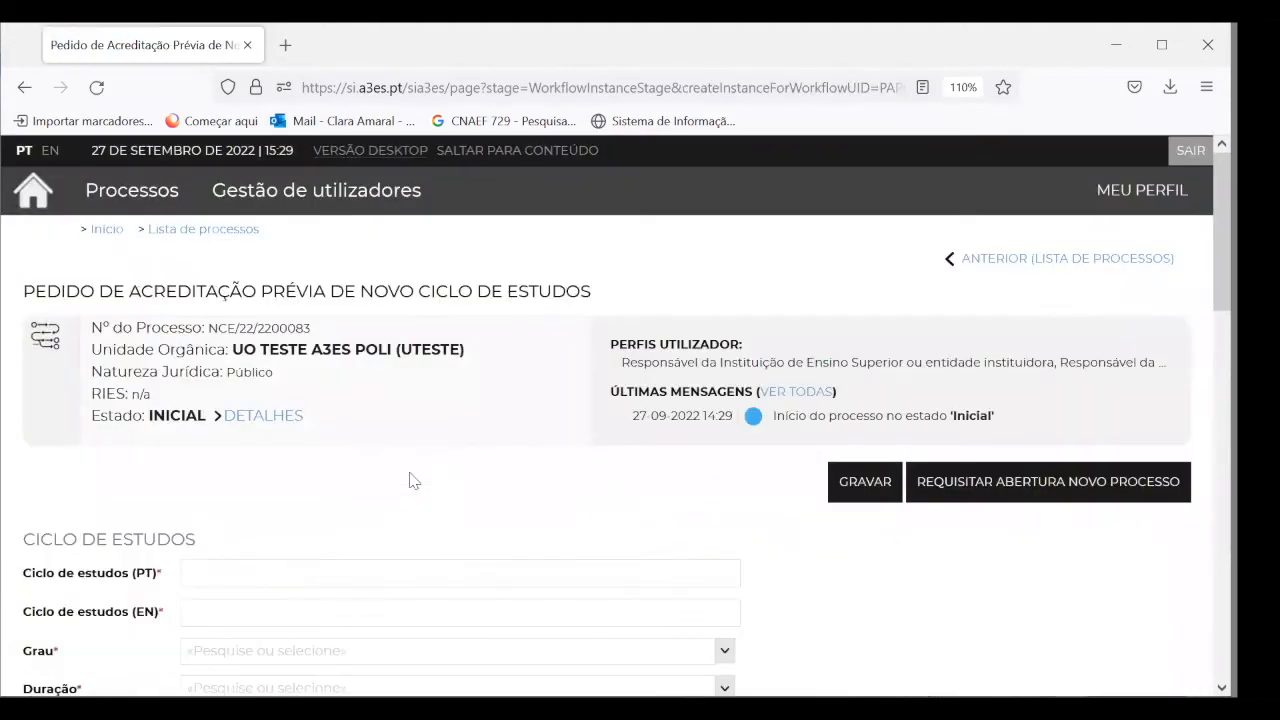
Enter the study cycle name Teste in Portuguese and Test in English
scroll(410, 481, "down", 5)
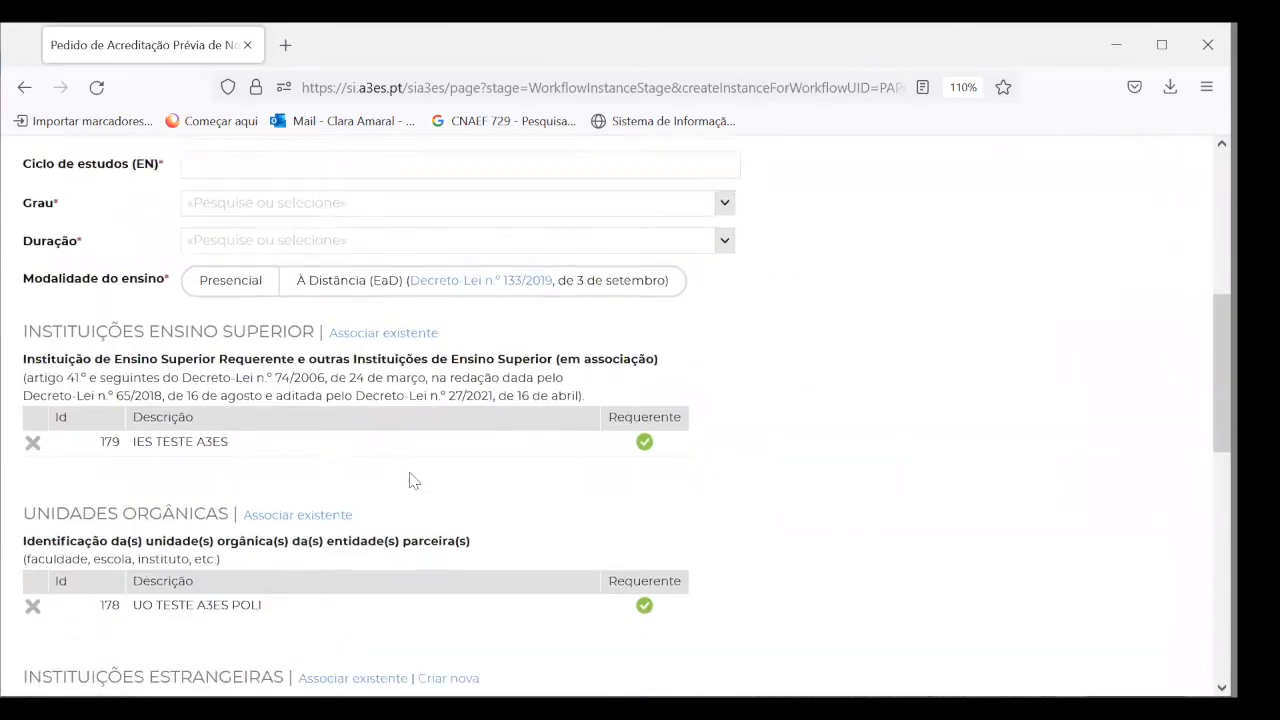
scroll(410, 481, "up", 5)
scroll(410, 481, "down", 10)
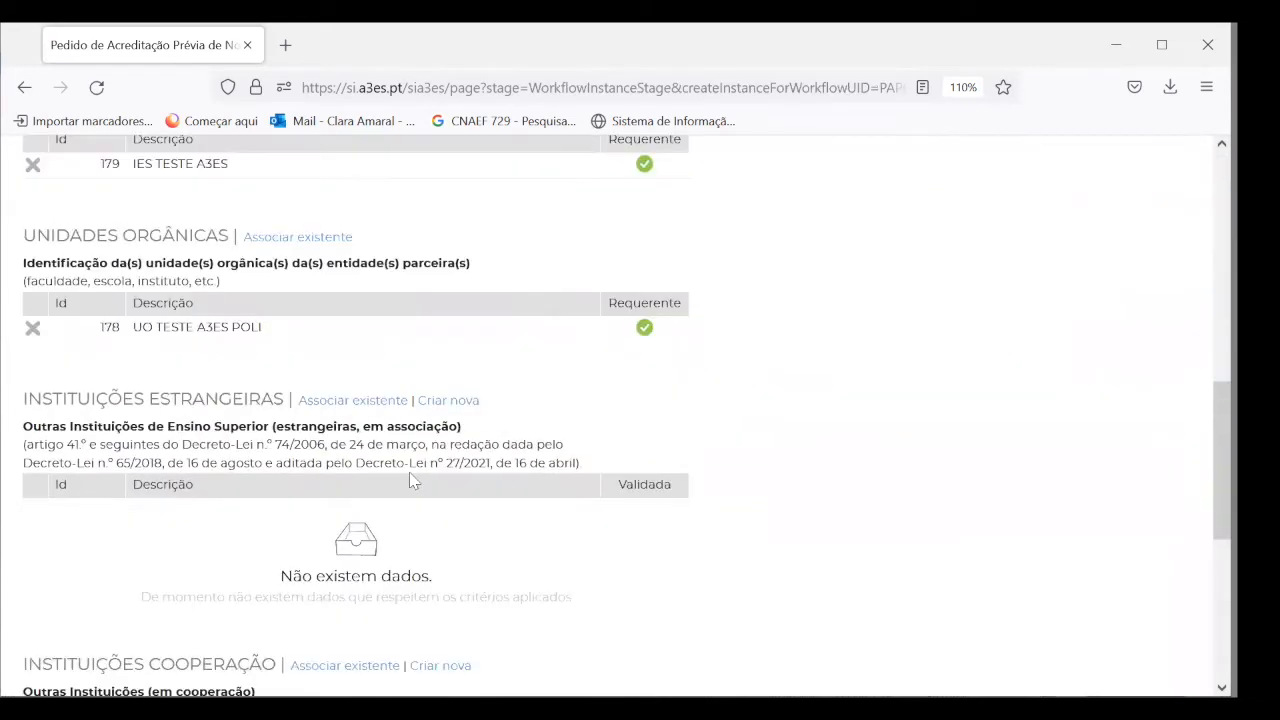
scroll(410, 481, "down", 2)
scroll(410, 481, "up", 12)
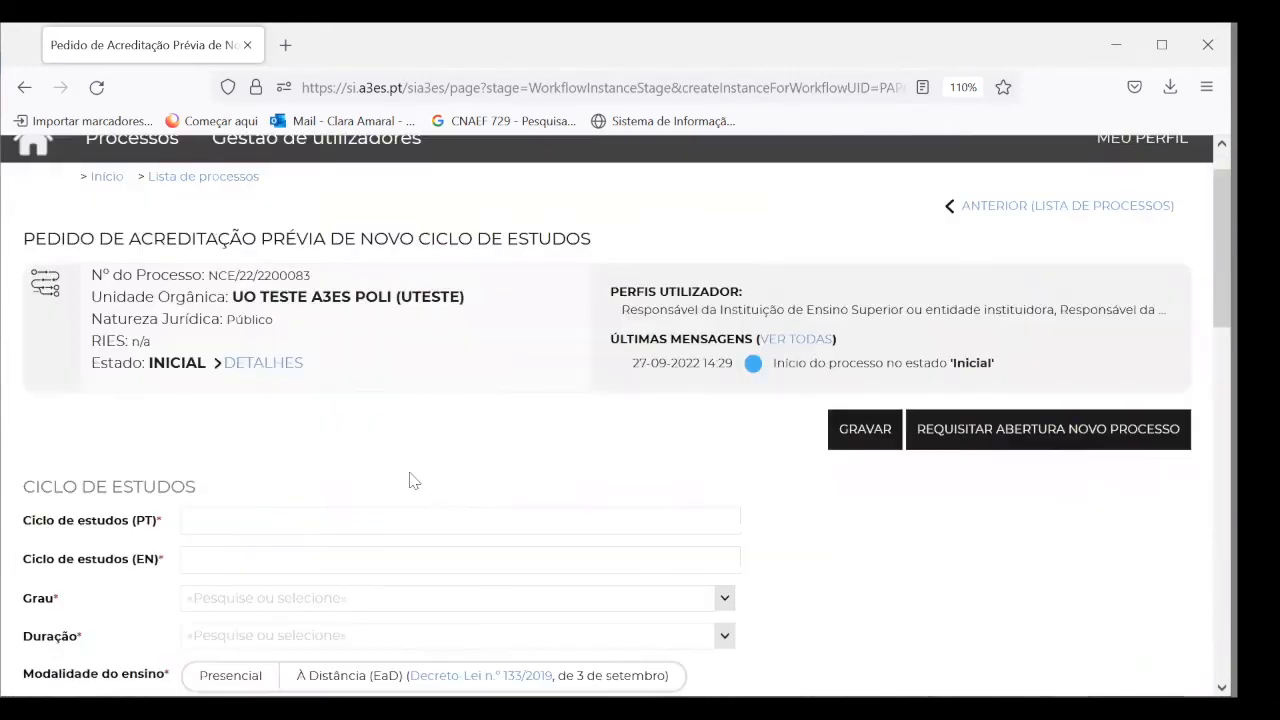
scroll(410, 481, "up", 1)
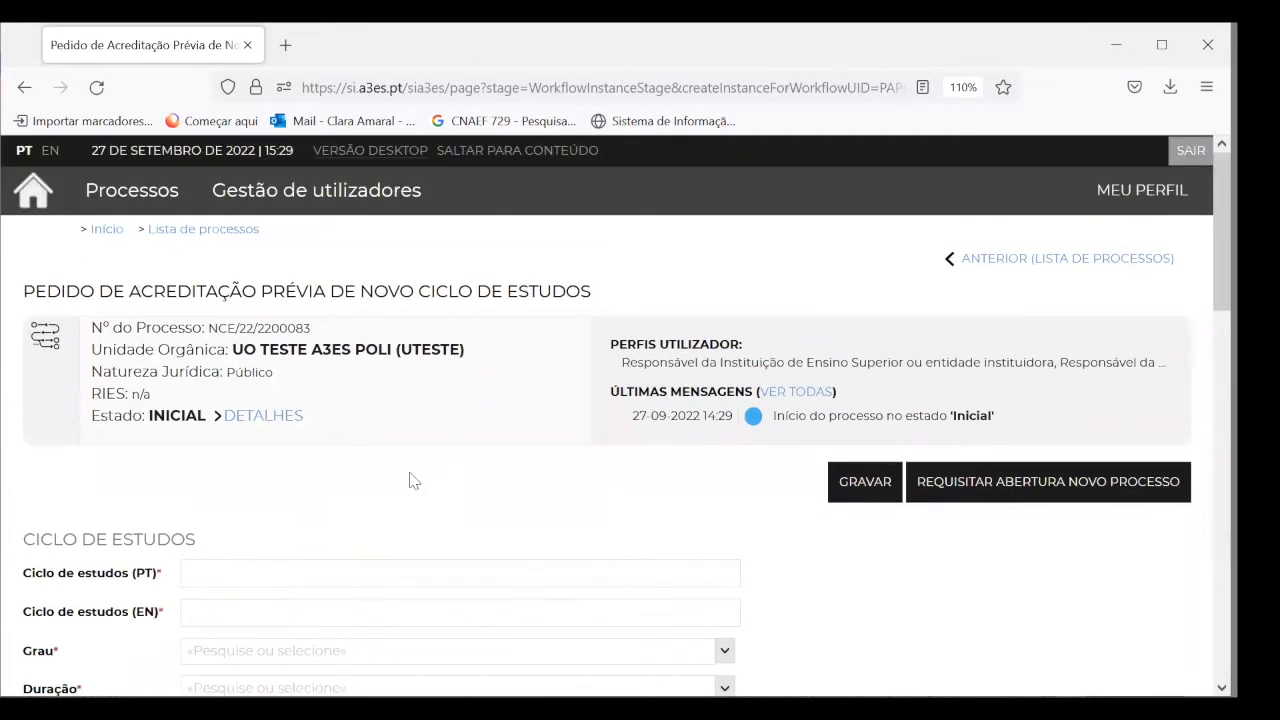
scroll(410, 517, "down", 2)
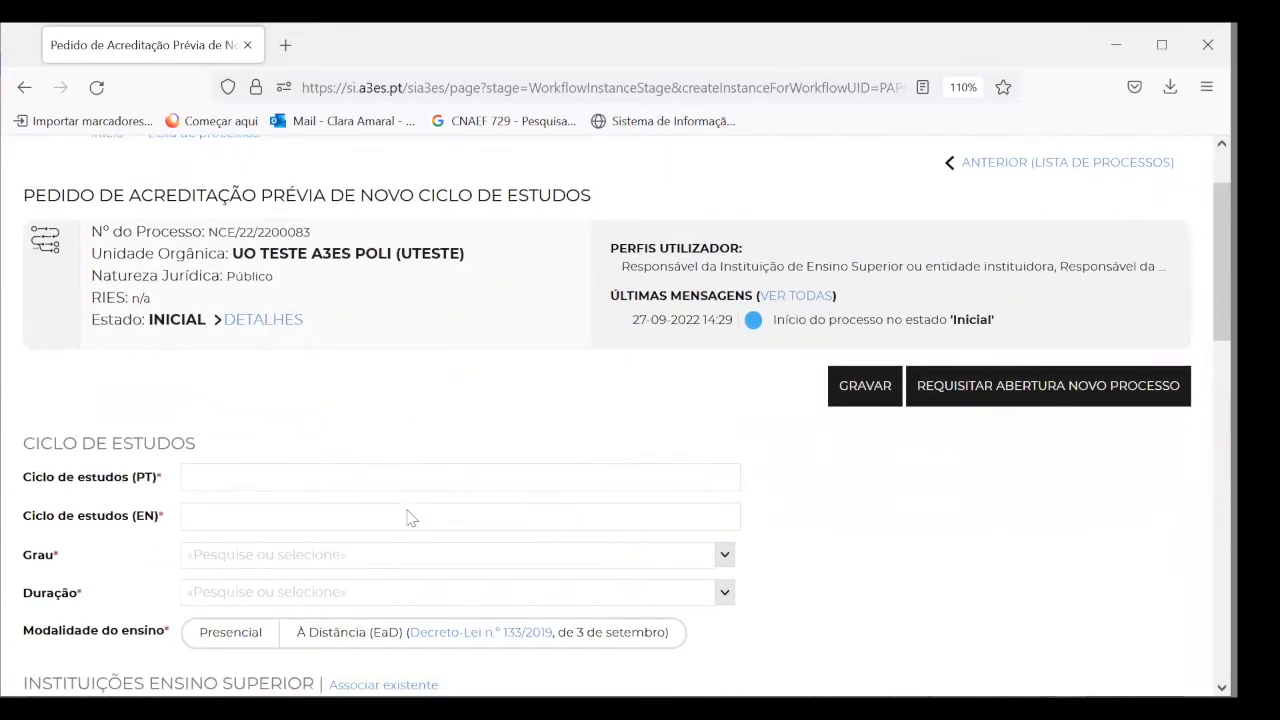
scroll(410, 517, "up", 1)
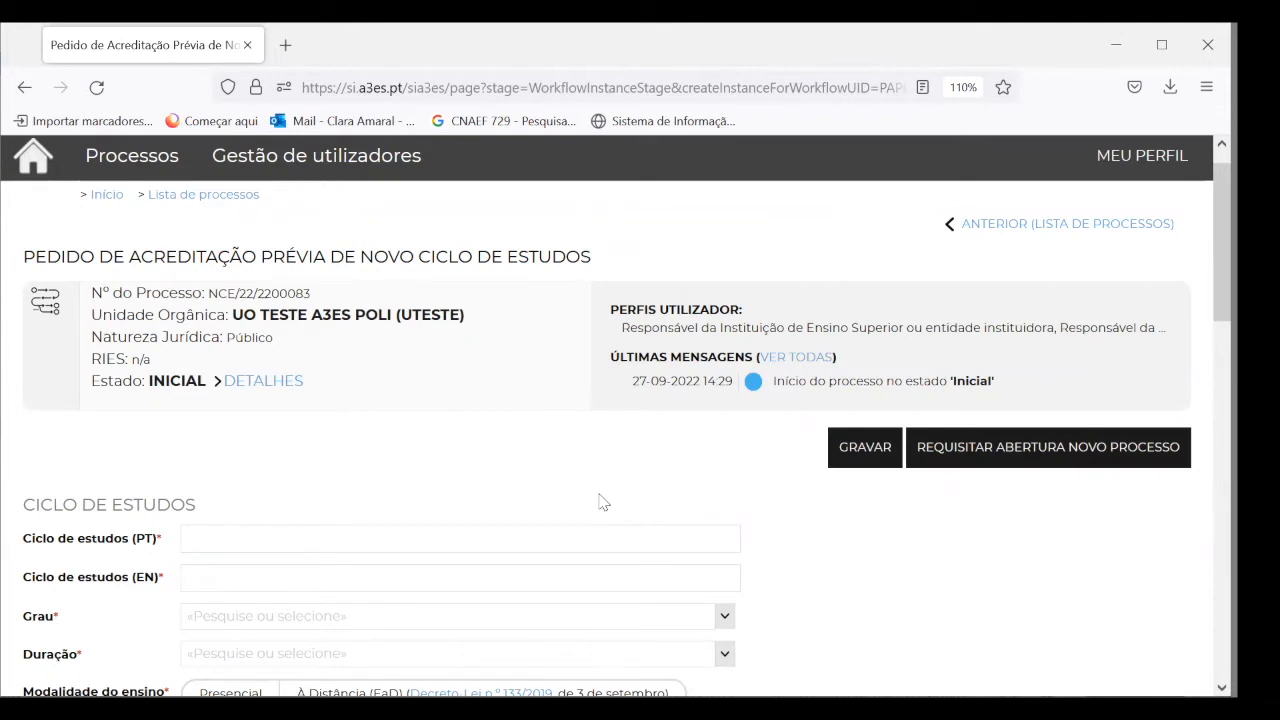
scroll(460, 535, "up", 1)
scroll(463, 545, "down", 3)
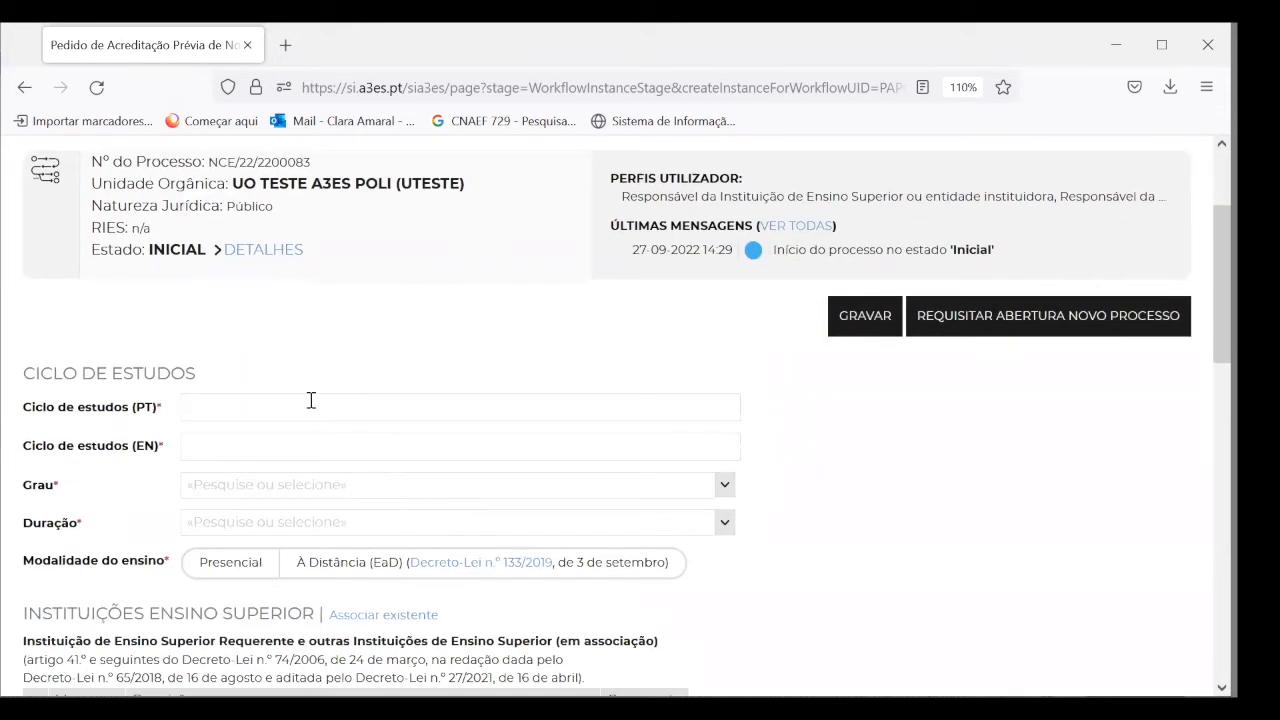
type("ste")
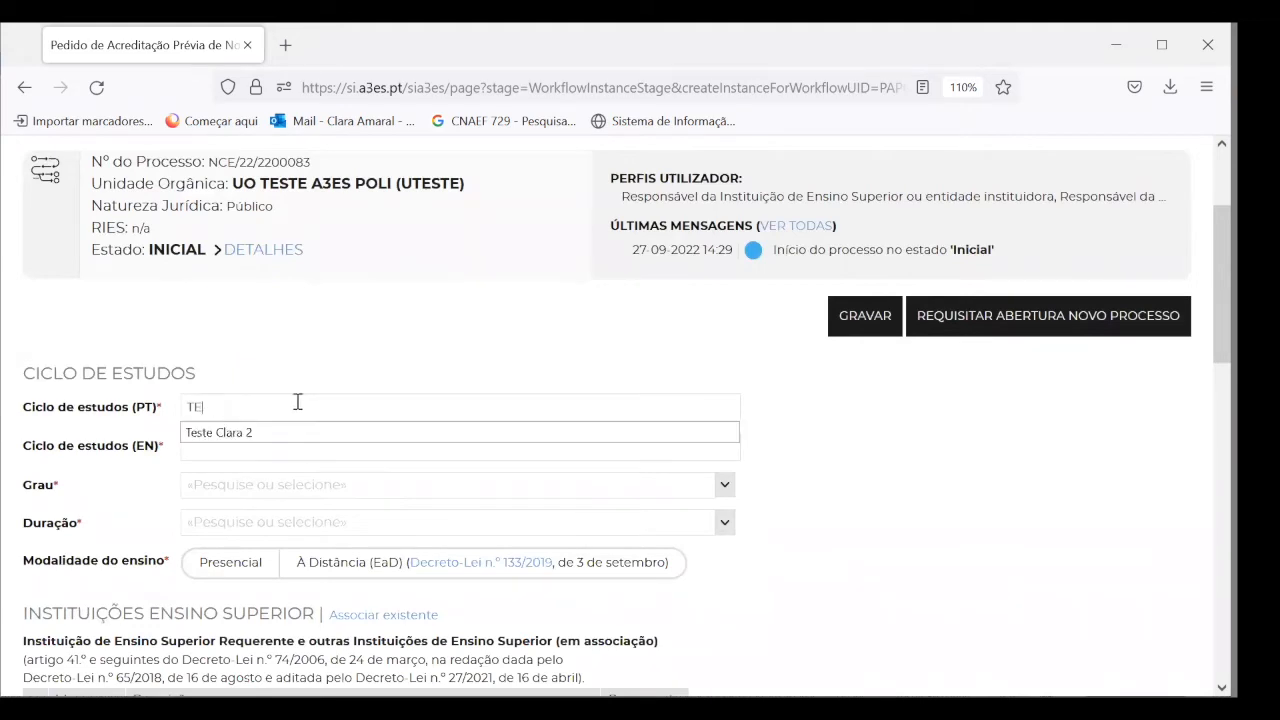
type("ste")
key("Tab")
type("t")
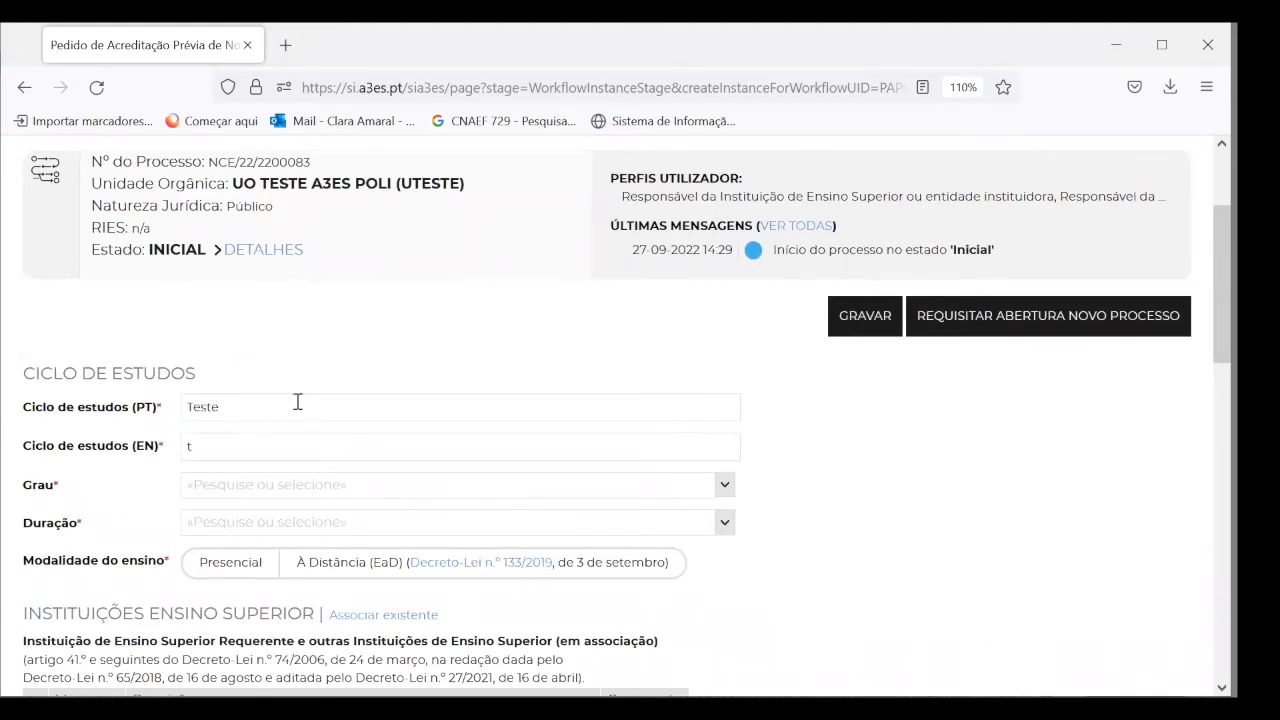
type("este")
key("Escape")
left_click(165, 423)
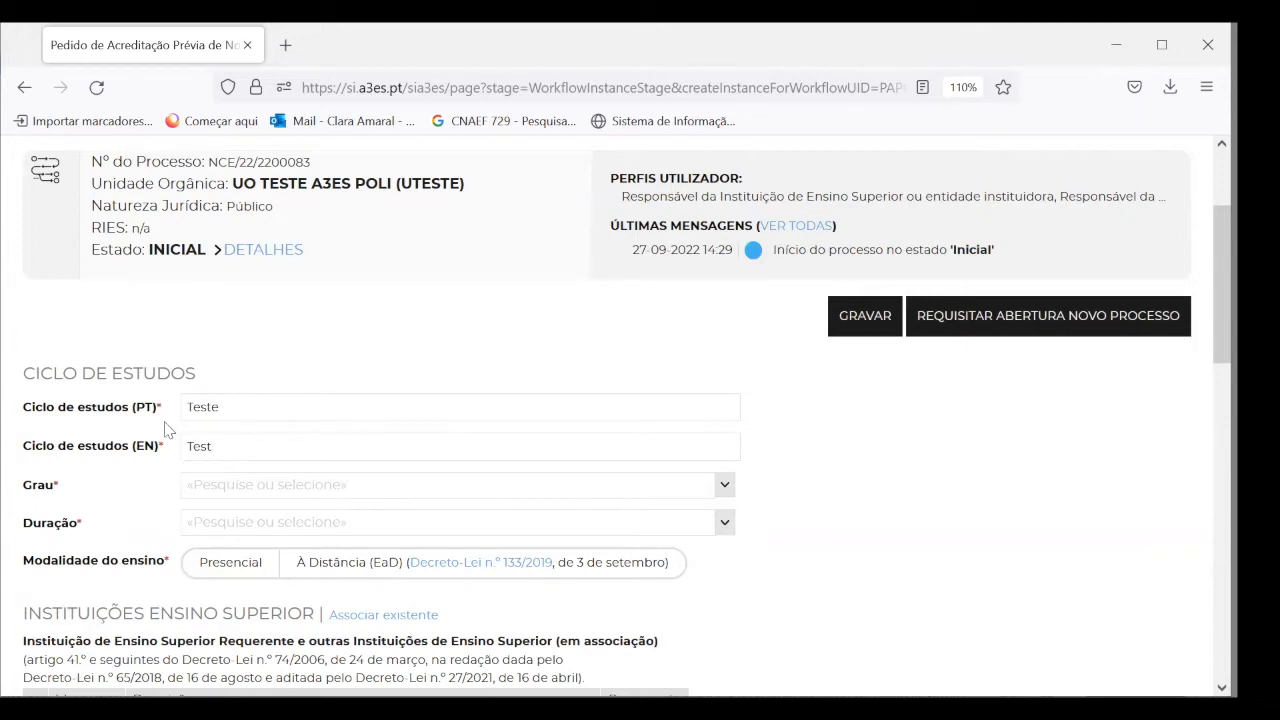
Set degree Licenciatura - 1º ciclo, duration 3 anos and teaching mode Presencial
left_click(205, 492)
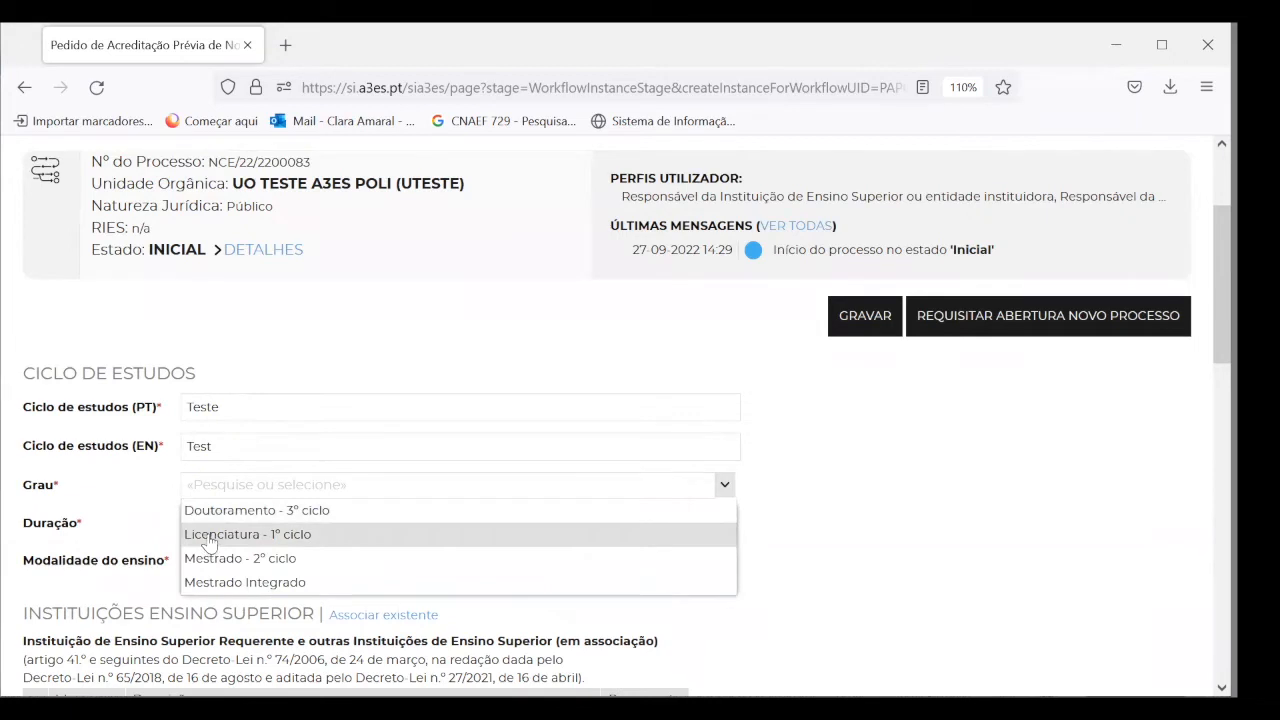
left_click(209, 542)
left_click(215, 528)
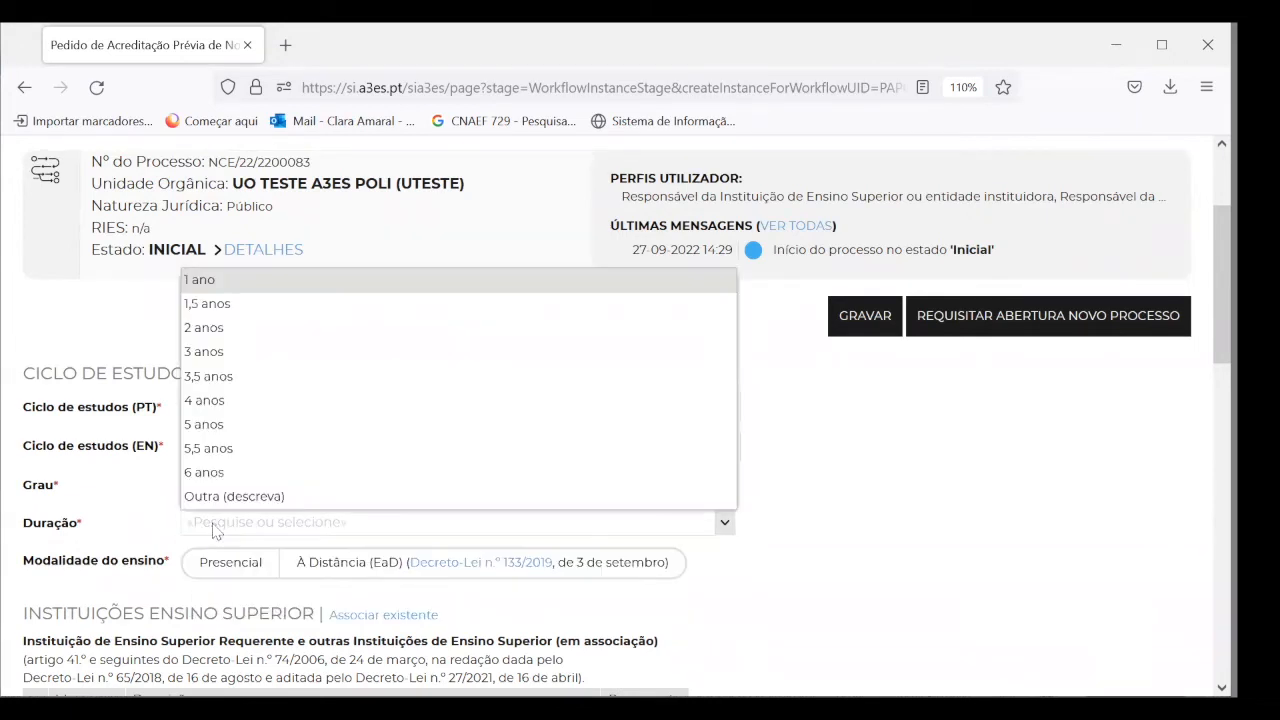
left_click(206, 446)
left_click(206, 513)
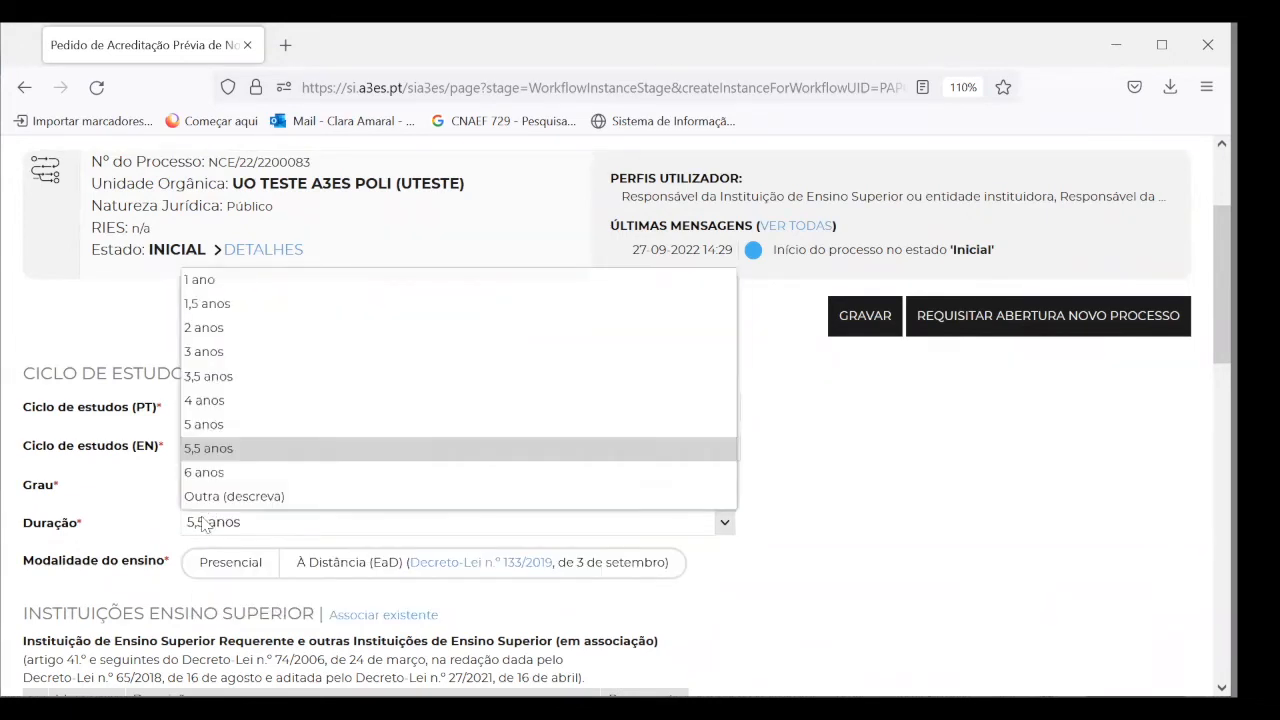
left_click(200, 353)
scroll(145, 540, "down", 2)
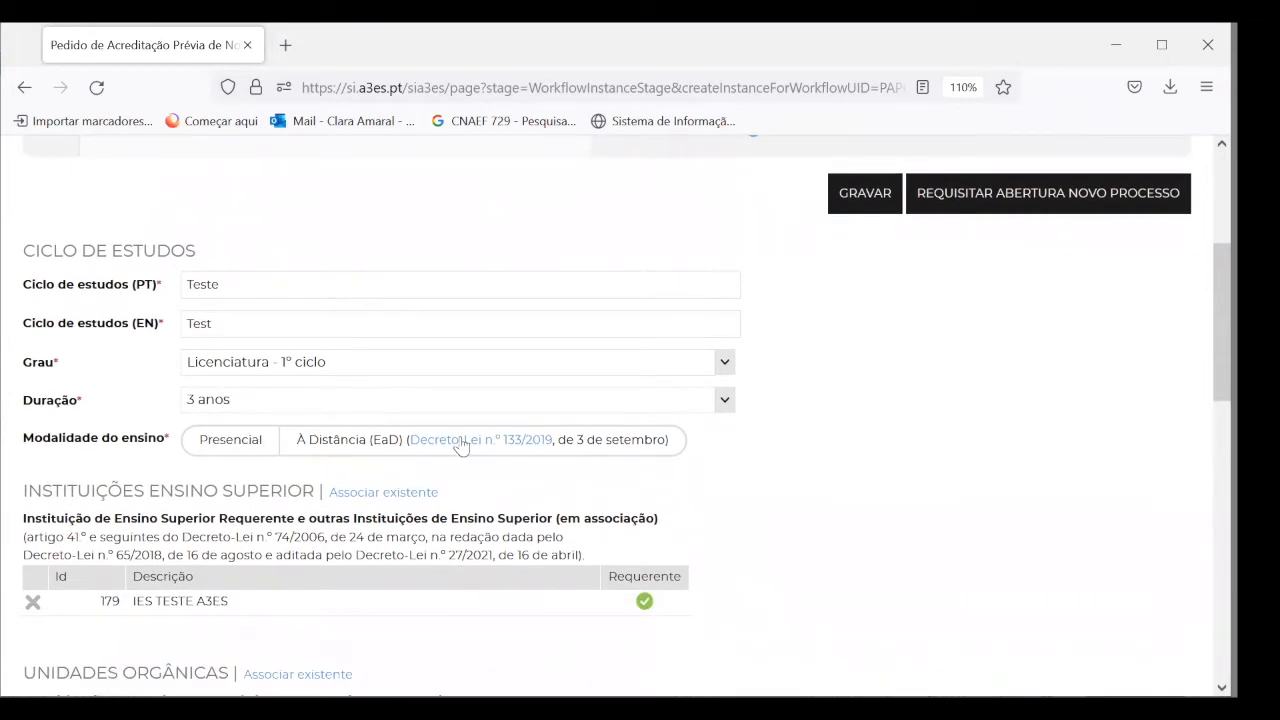
left_click(234, 444)
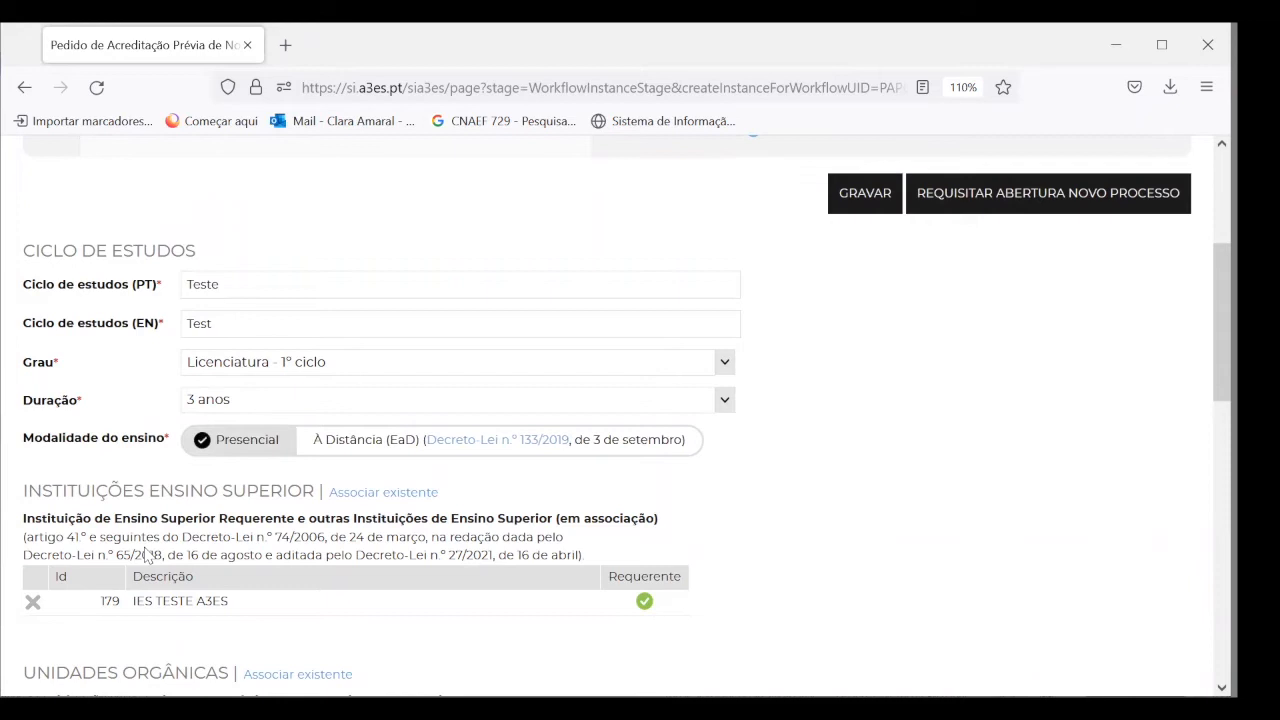
Review the form sections, checking the associated-institution list without choosing one
scroll(145, 548, "down", 3)
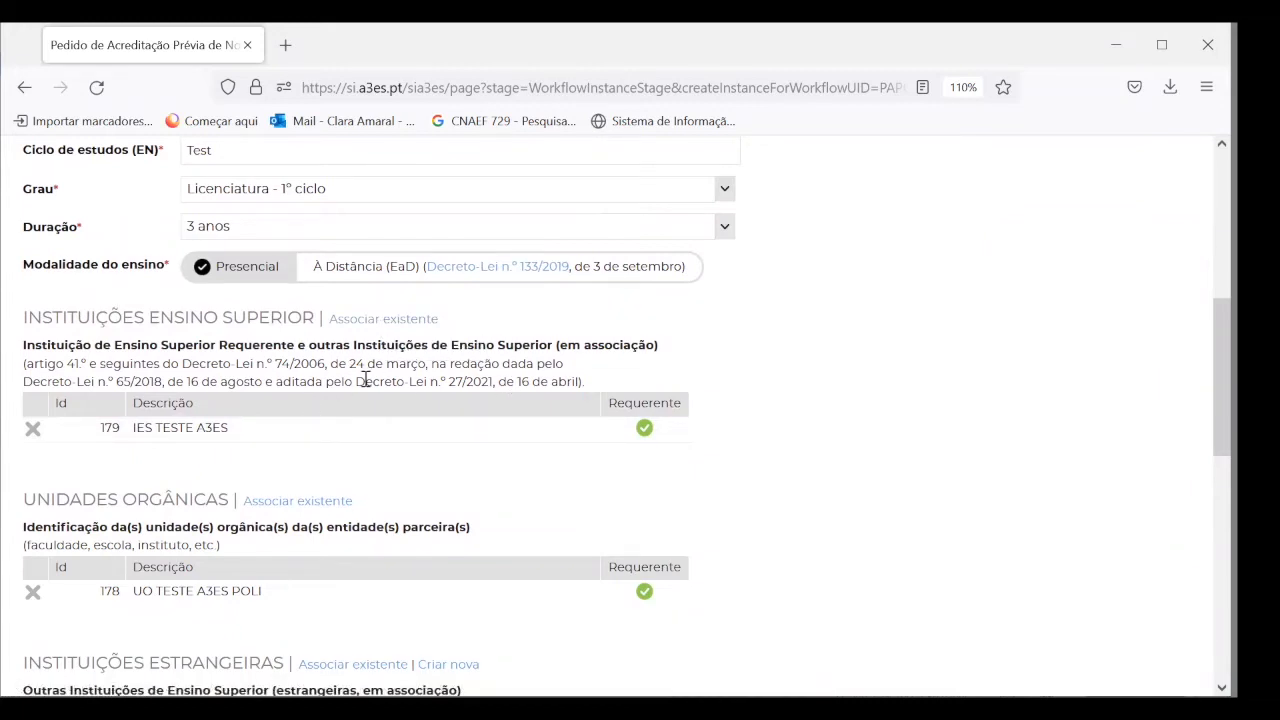
scroll(441, 561, "down", 2)
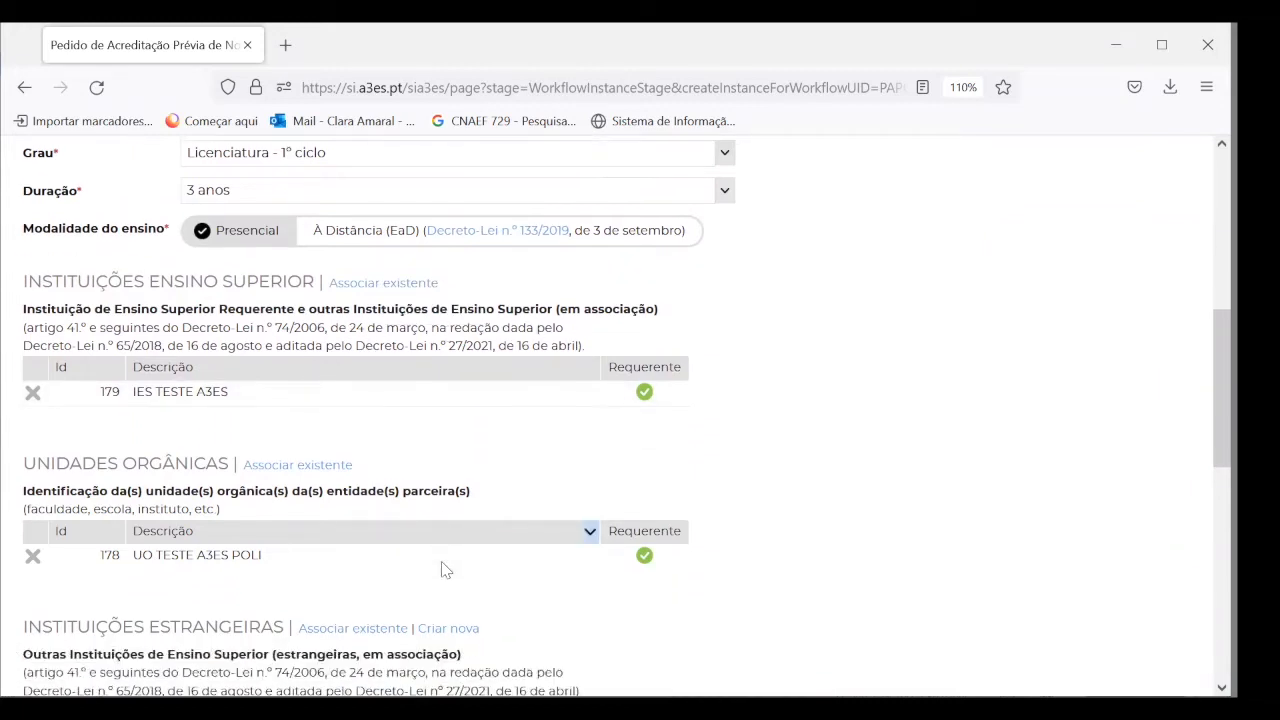
scroll(356, 468, "down", 1)
scroll(358, 470, "down", 3)
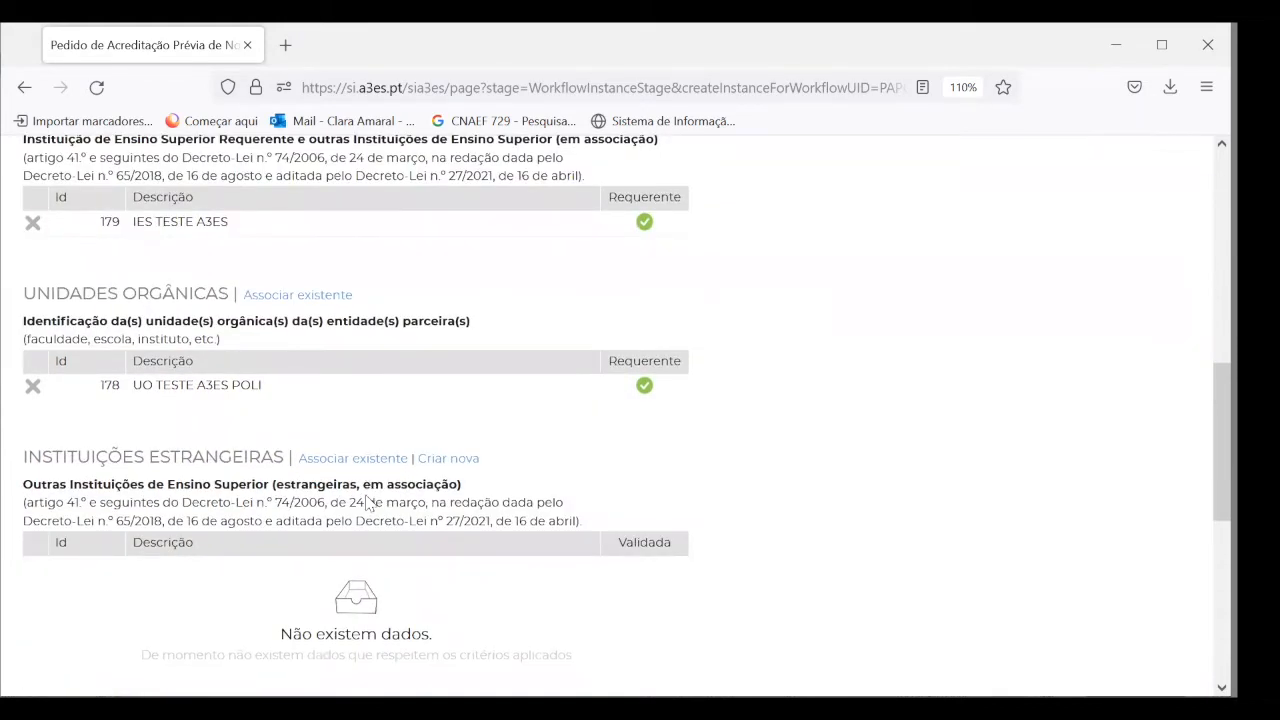
scroll(368, 502, "down", 5)
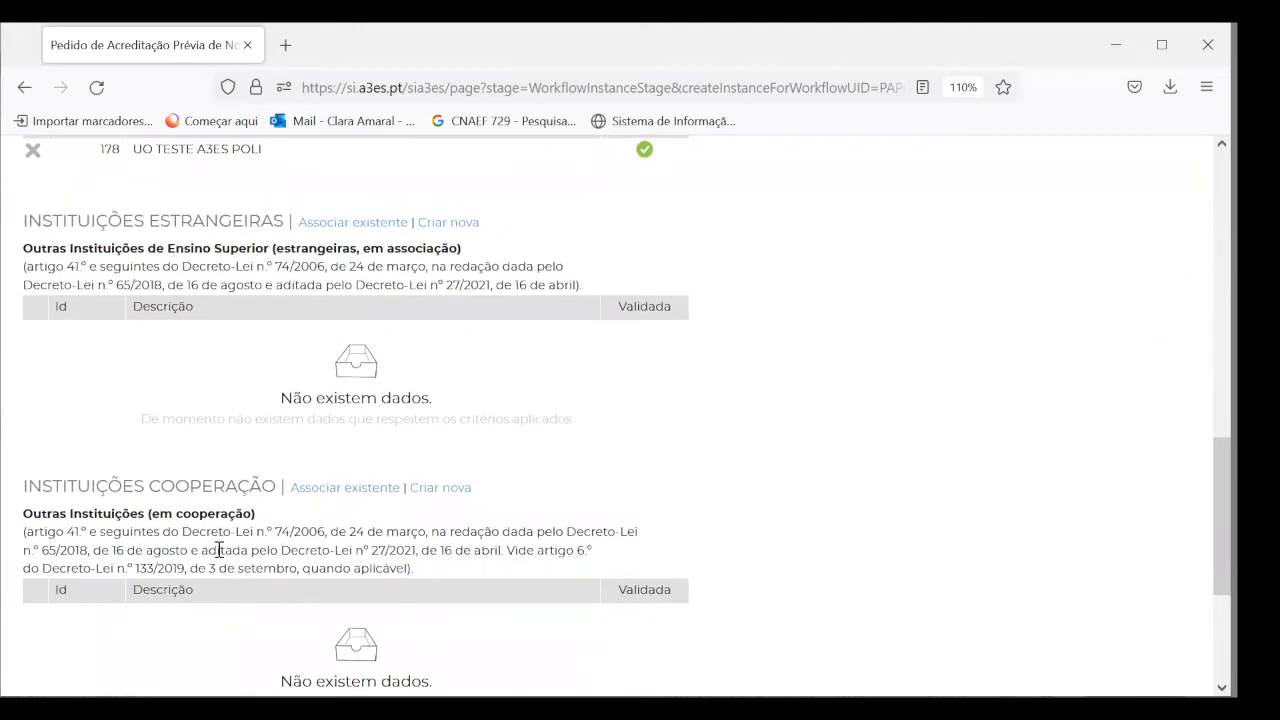
scroll(218, 550, "up", 9)
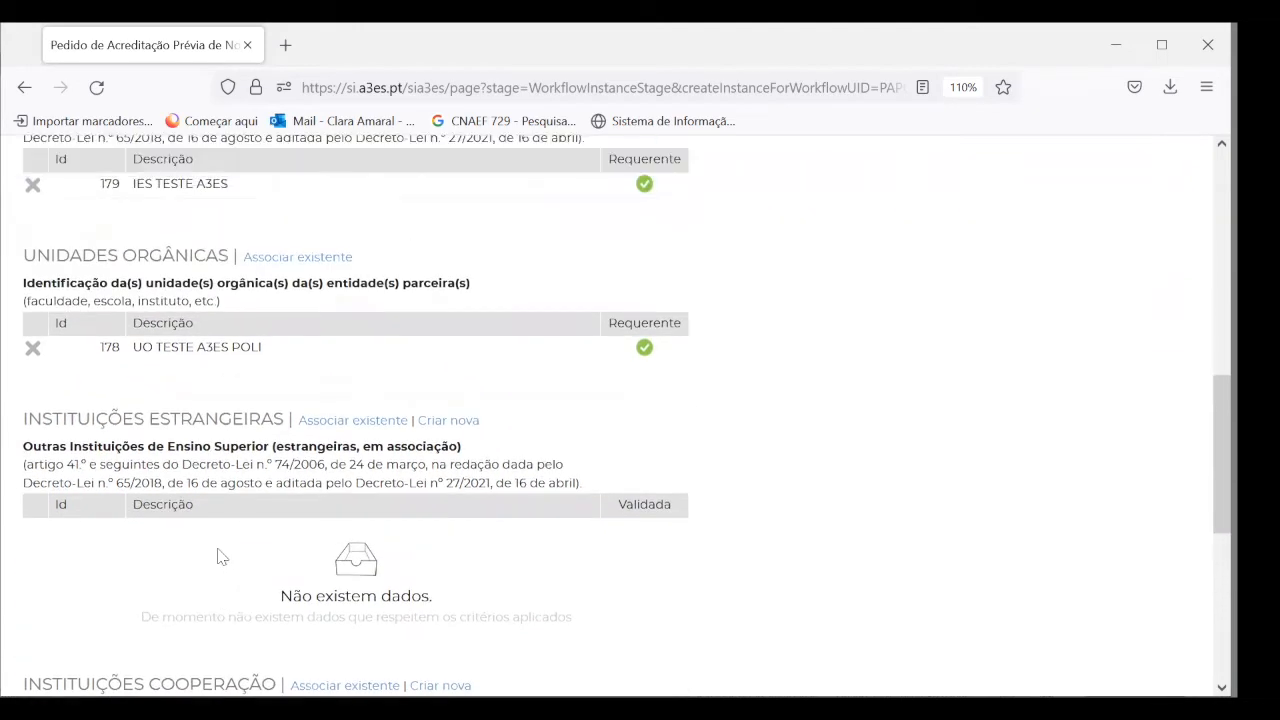
left_click(383, 320)
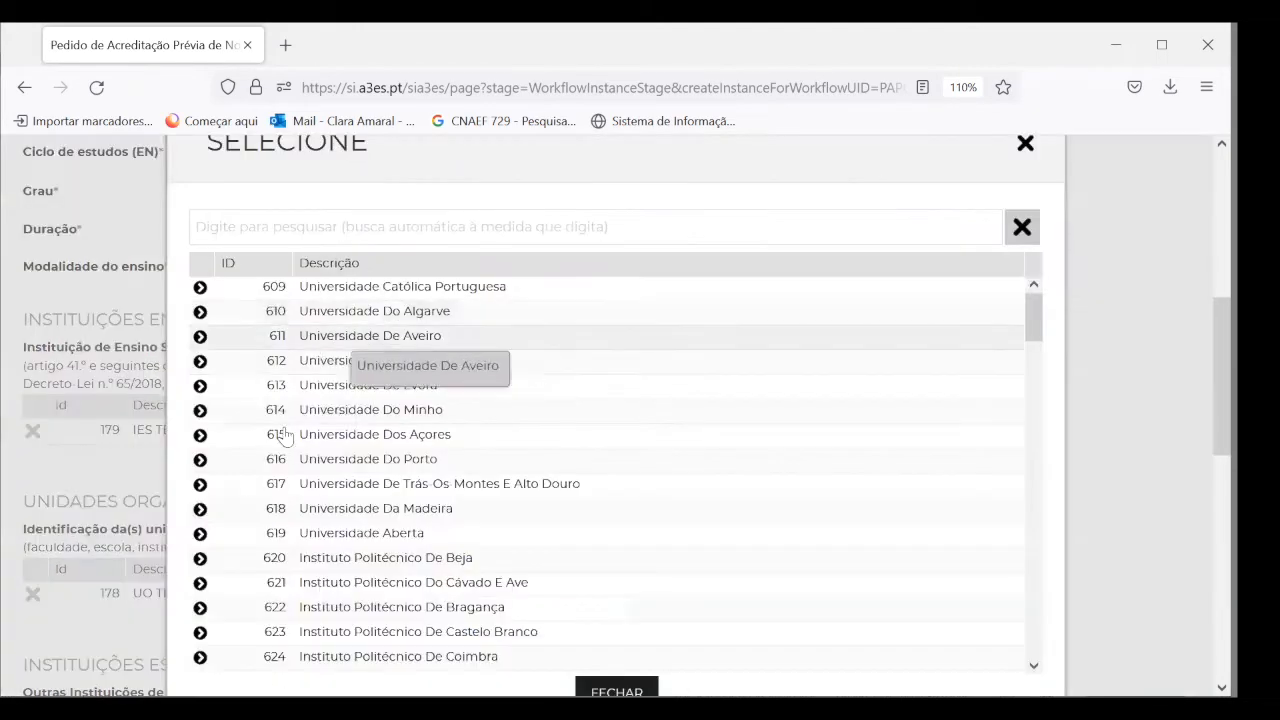
scroll(287, 365, "down", 2)
scroll(287, 365, "down", 8)
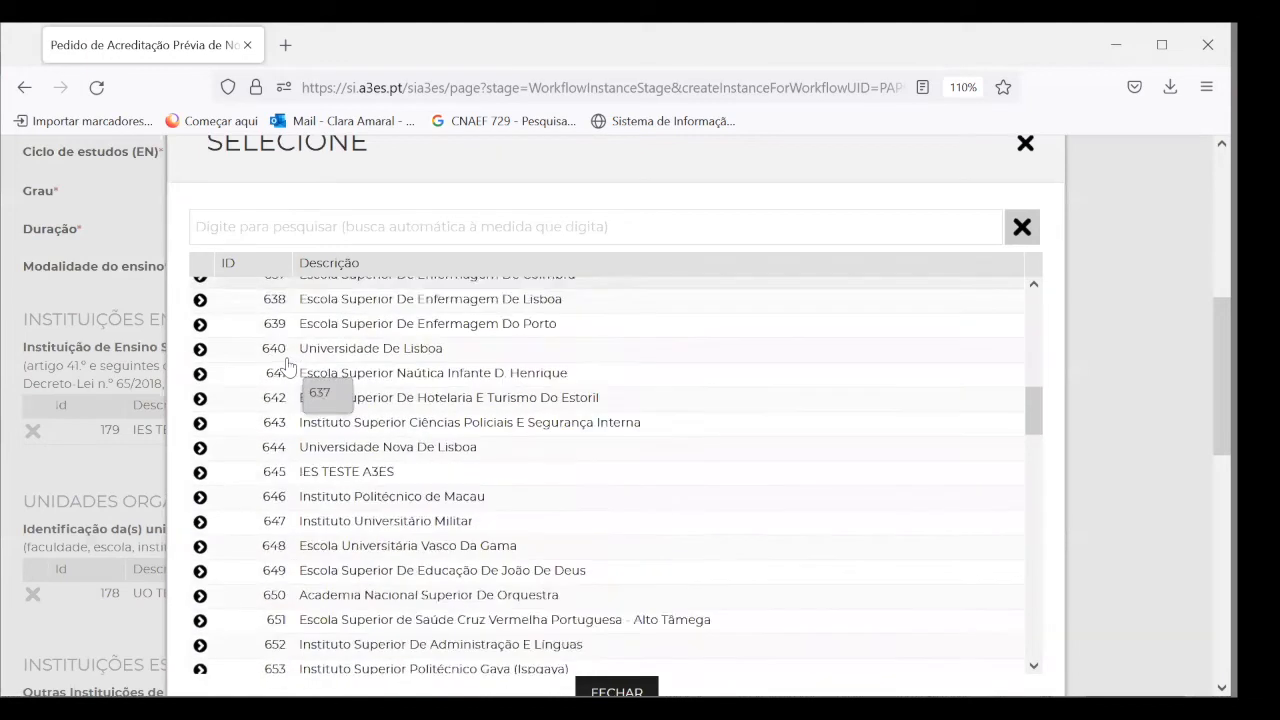
scroll(287, 365, "up", 10)
left_click(616, 690)
Finish reviewing the form and save the Teste request with GRAVAR
scroll(489, 589, "down", 3)
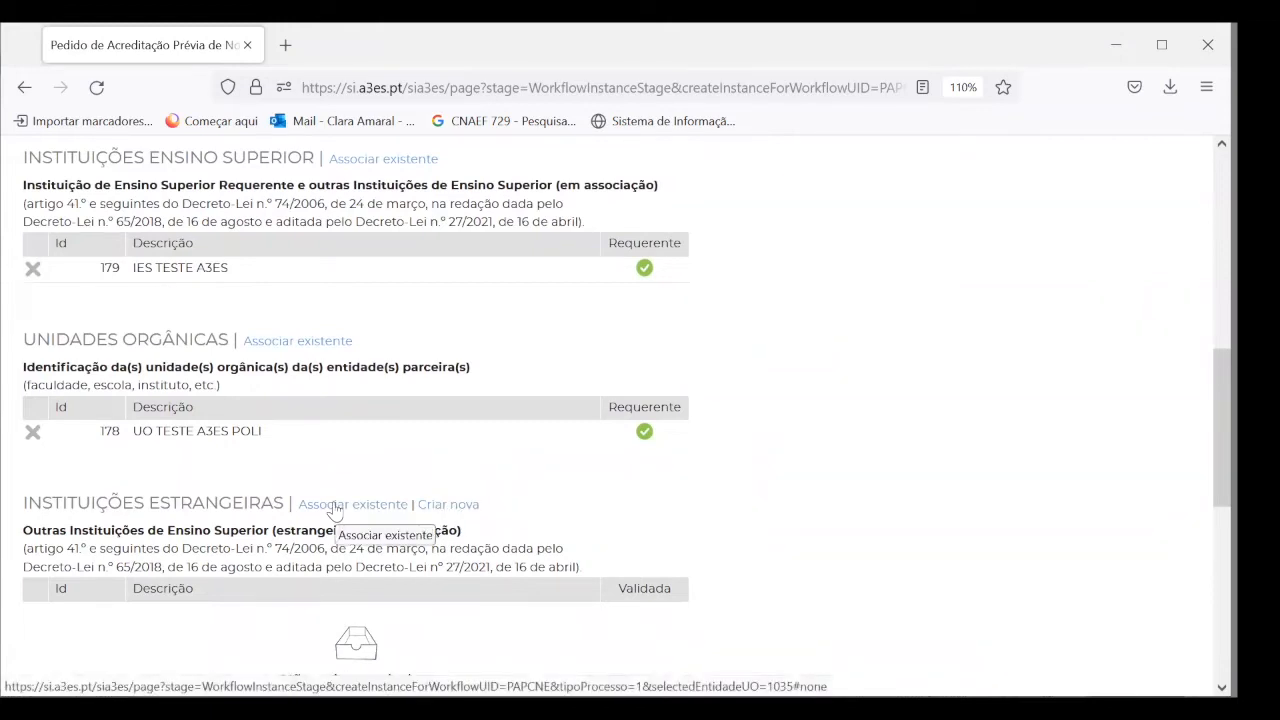
scroll(563, 531, "down", 2)
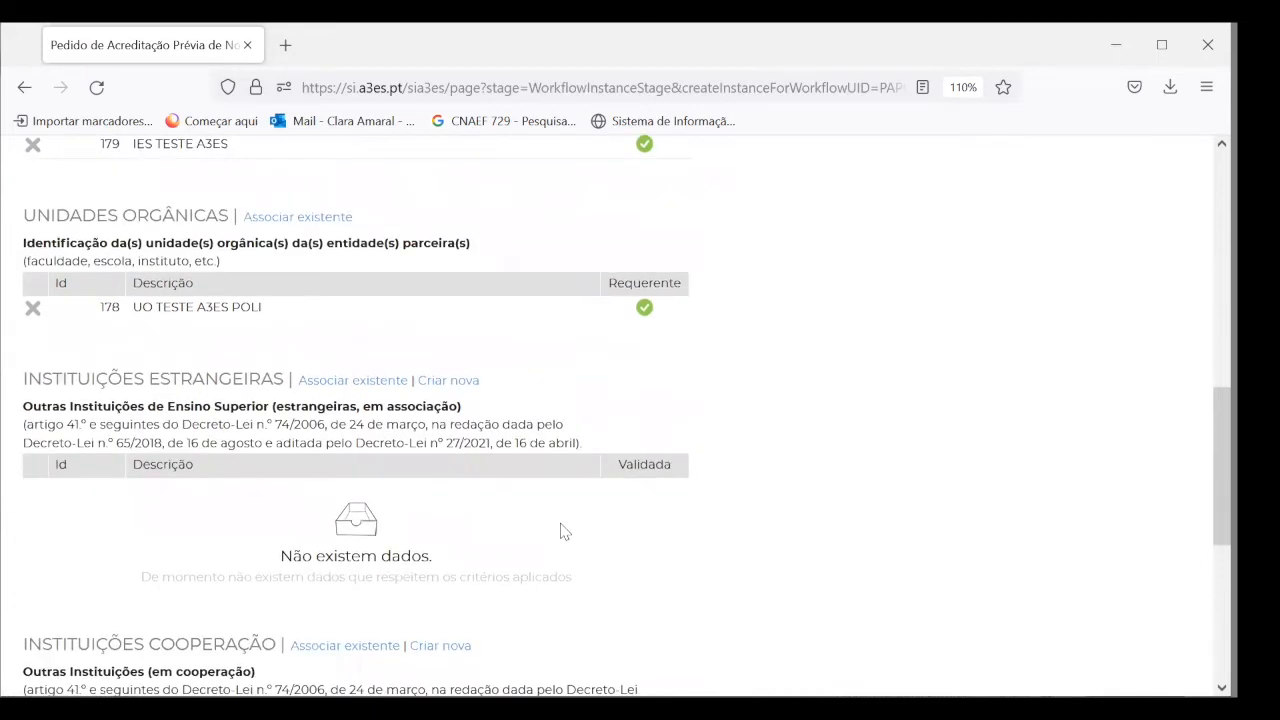
scroll(563, 531, "down", 3)
scroll(424, 563, "down", 2)
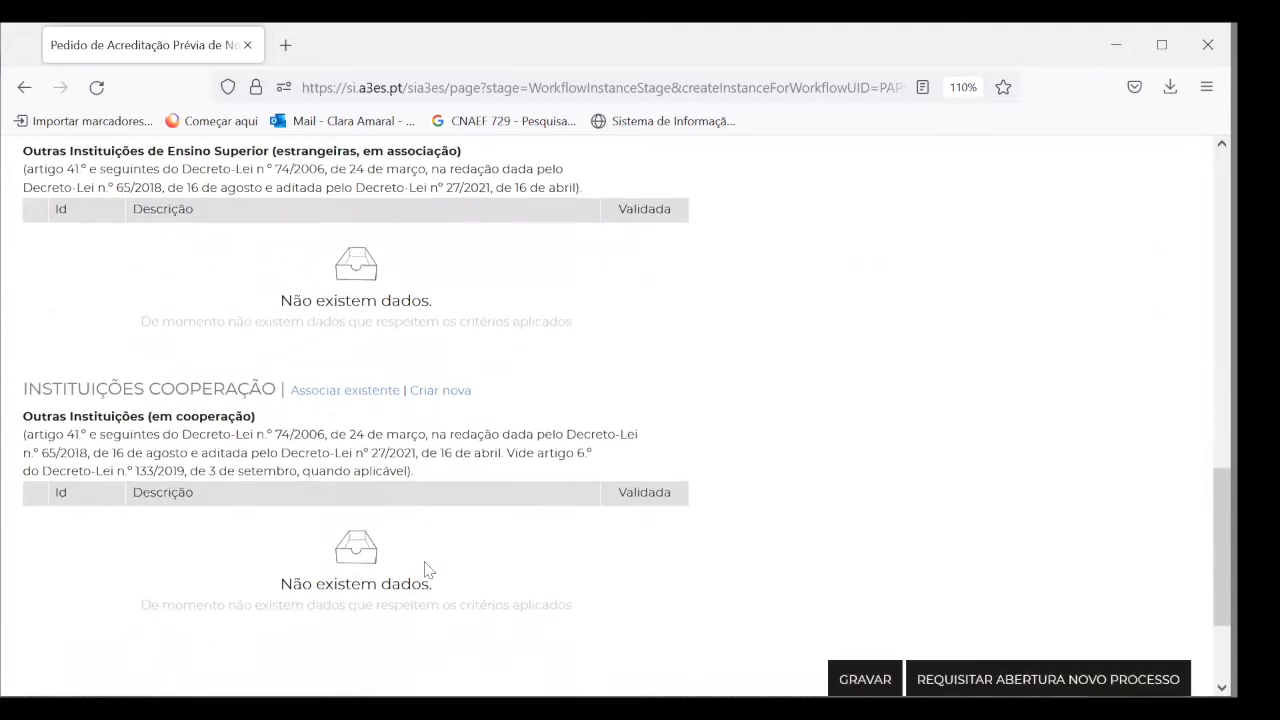
scroll(424, 563, "up", 6)
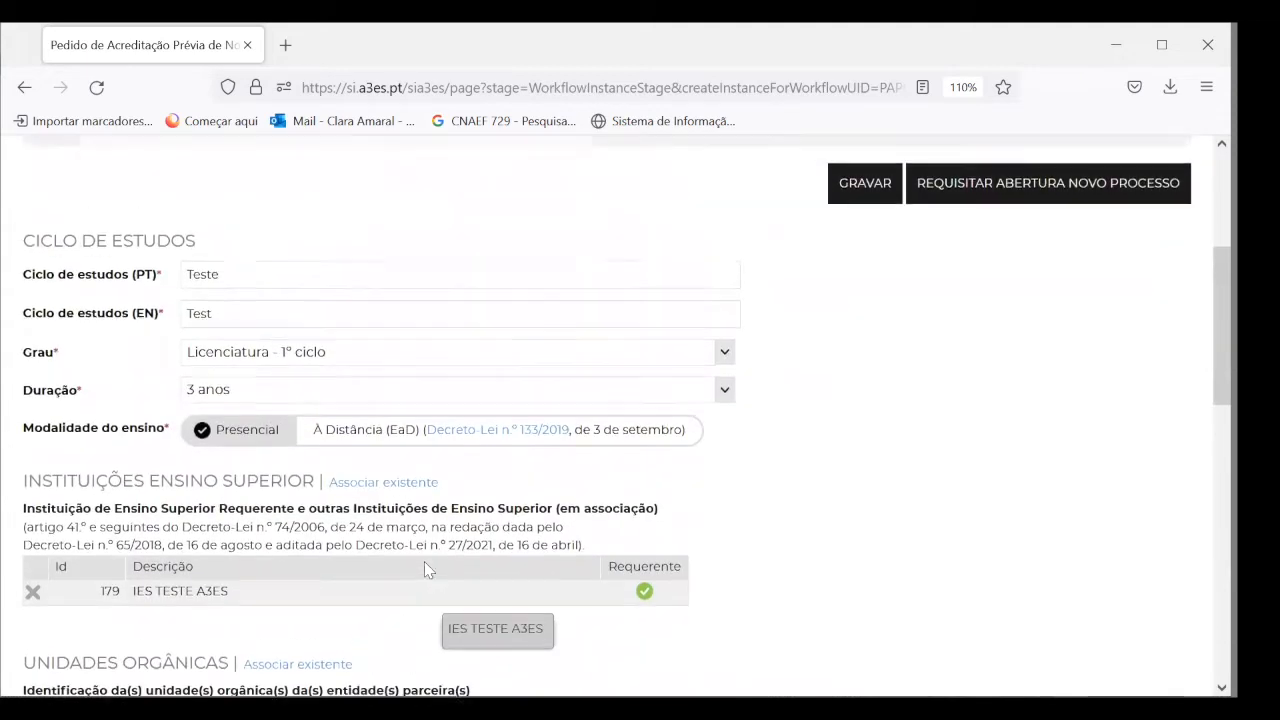
scroll(424, 568, "down", 6)
scroll(424, 568, "down", 1)
scroll(424, 568, "up", 1)
scroll(829, 394, "up", 2)
left_click(848, 387)
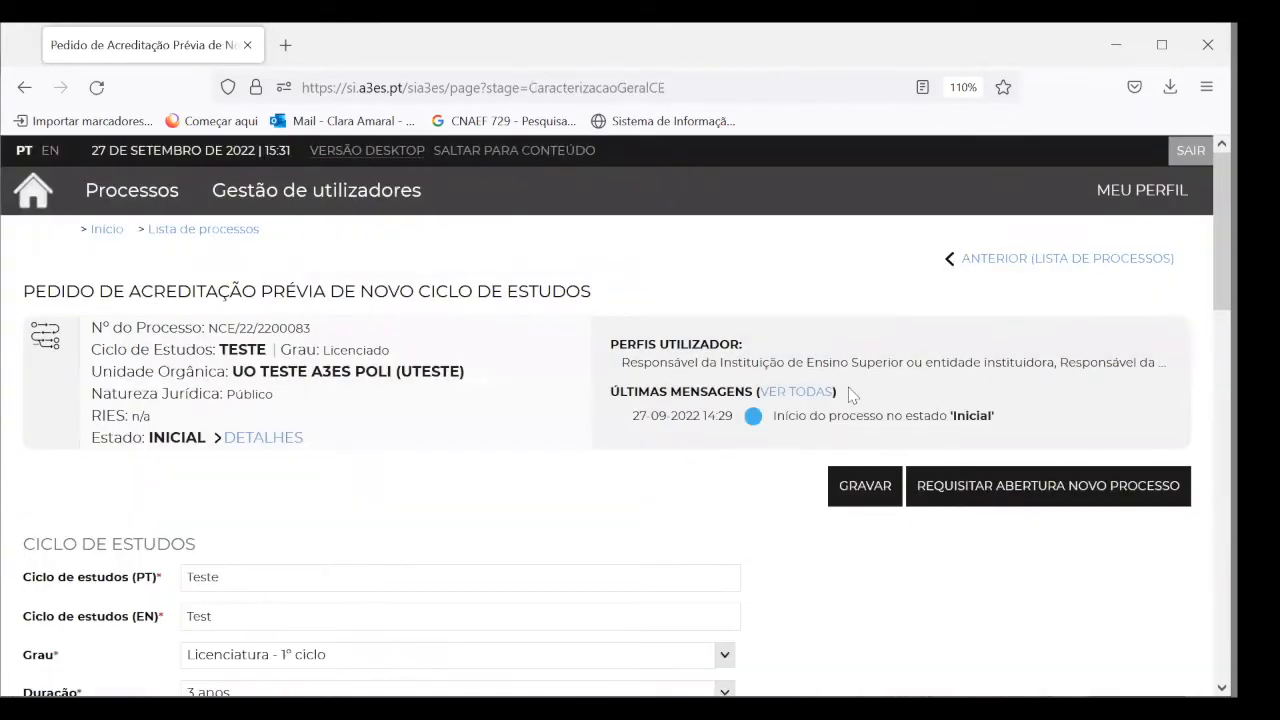
Request opening of the new Teste process and confirm with SIM
scroll(651, 516, "down", 1)
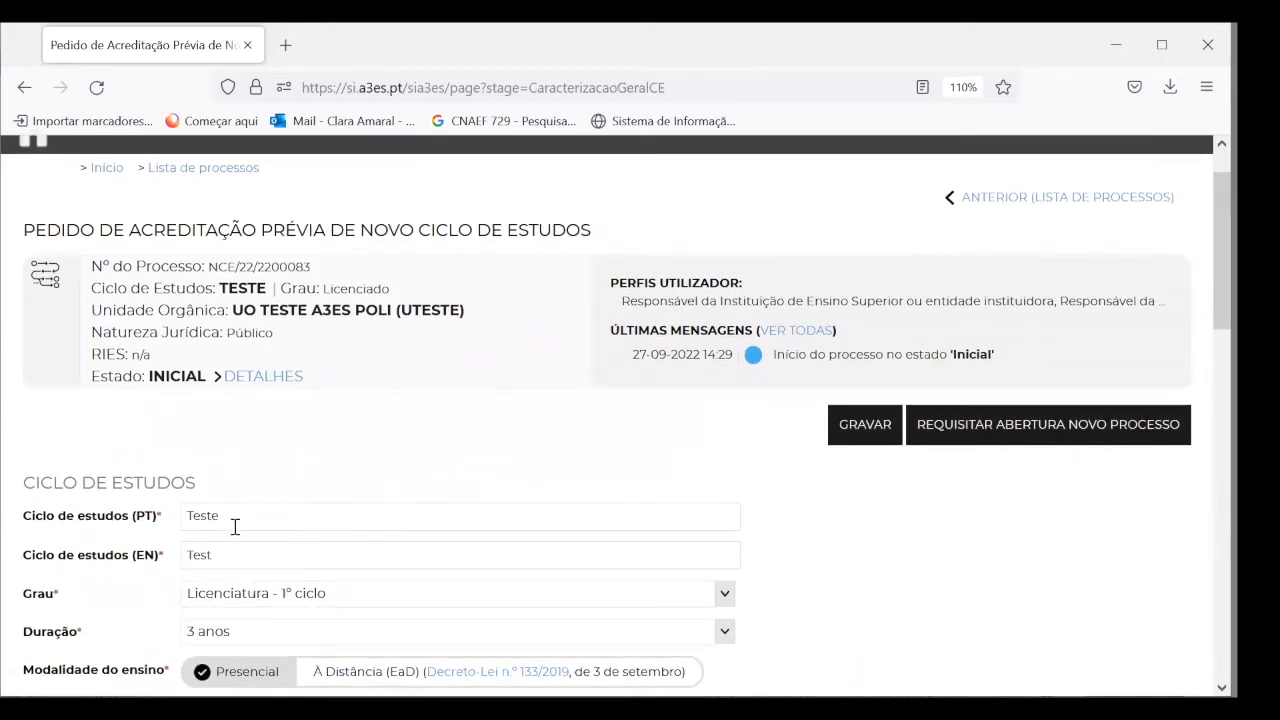
scroll(391, 551, "down", 3)
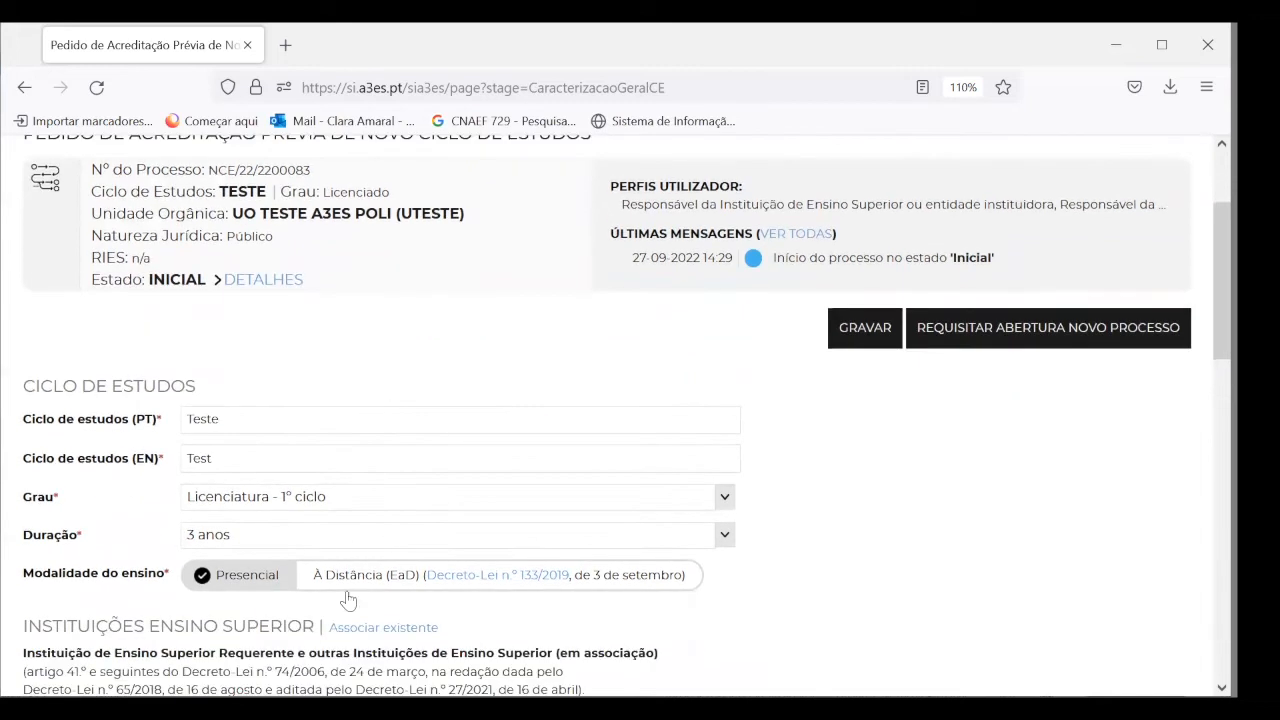
scroll(407, 659, "down", 1)
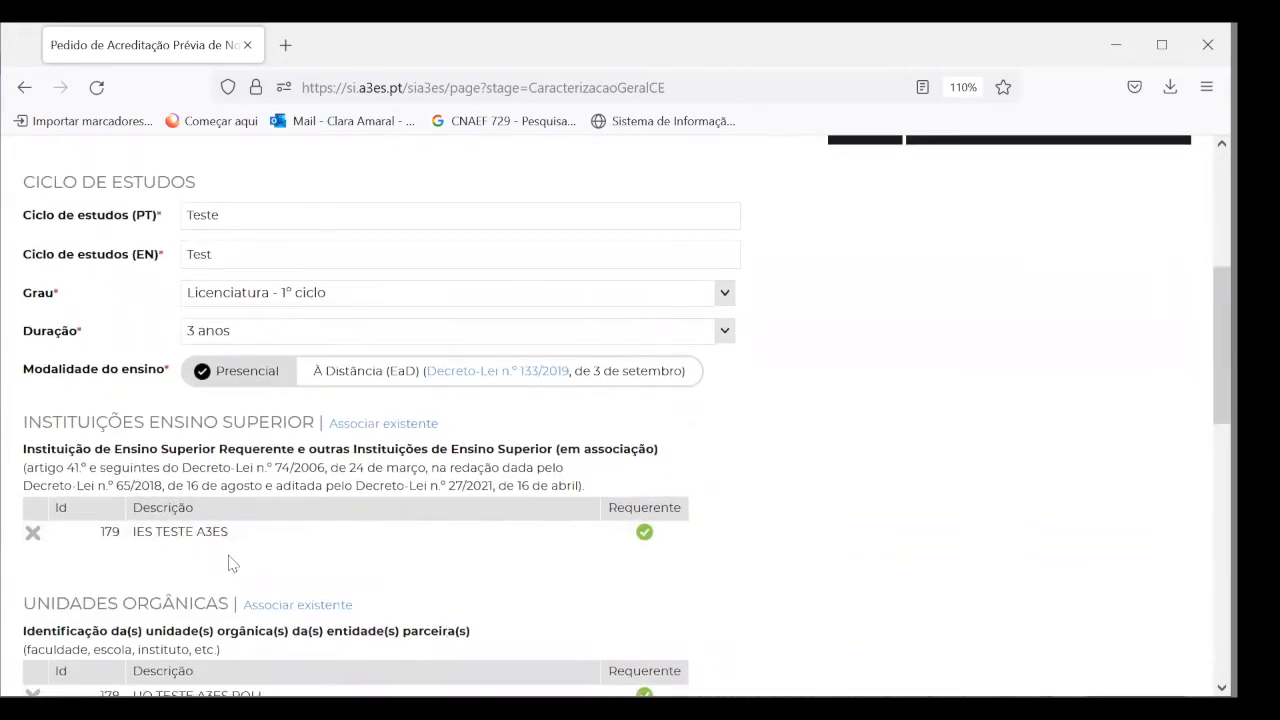
scroll(250, 600, "down", 1)
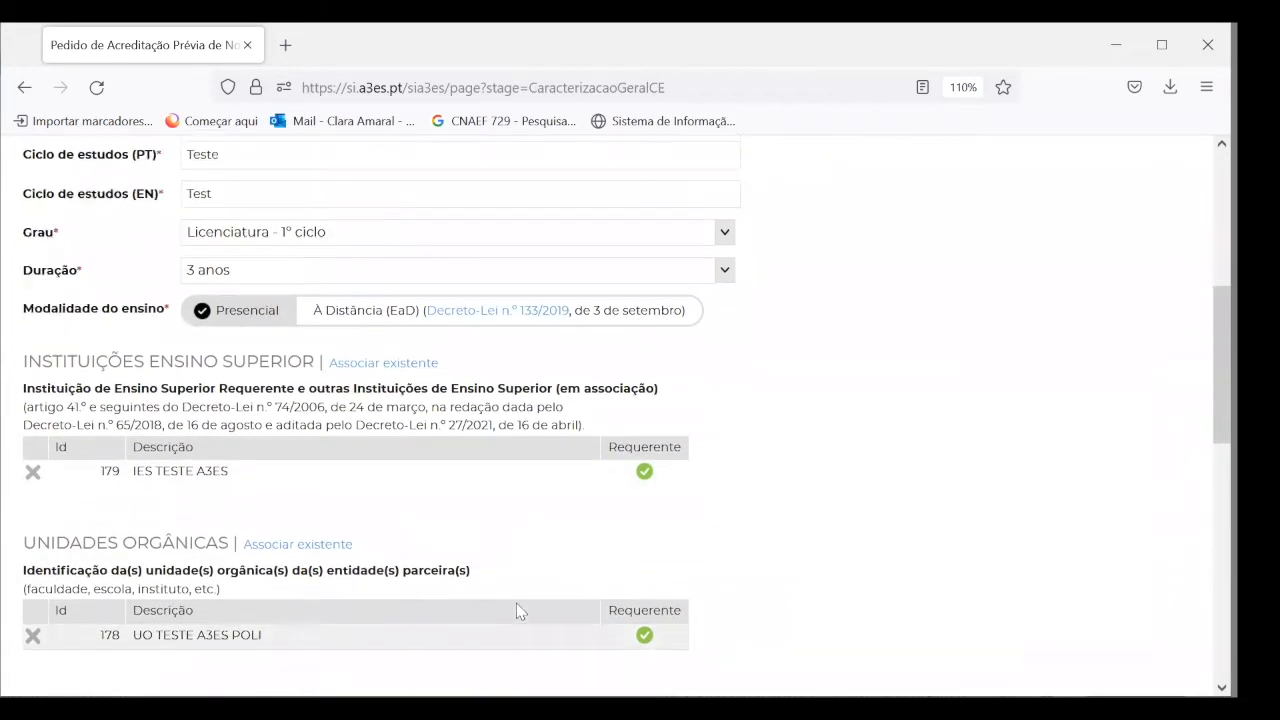
scroll(517, 609, "up", 5)
left_click(1036, 458)
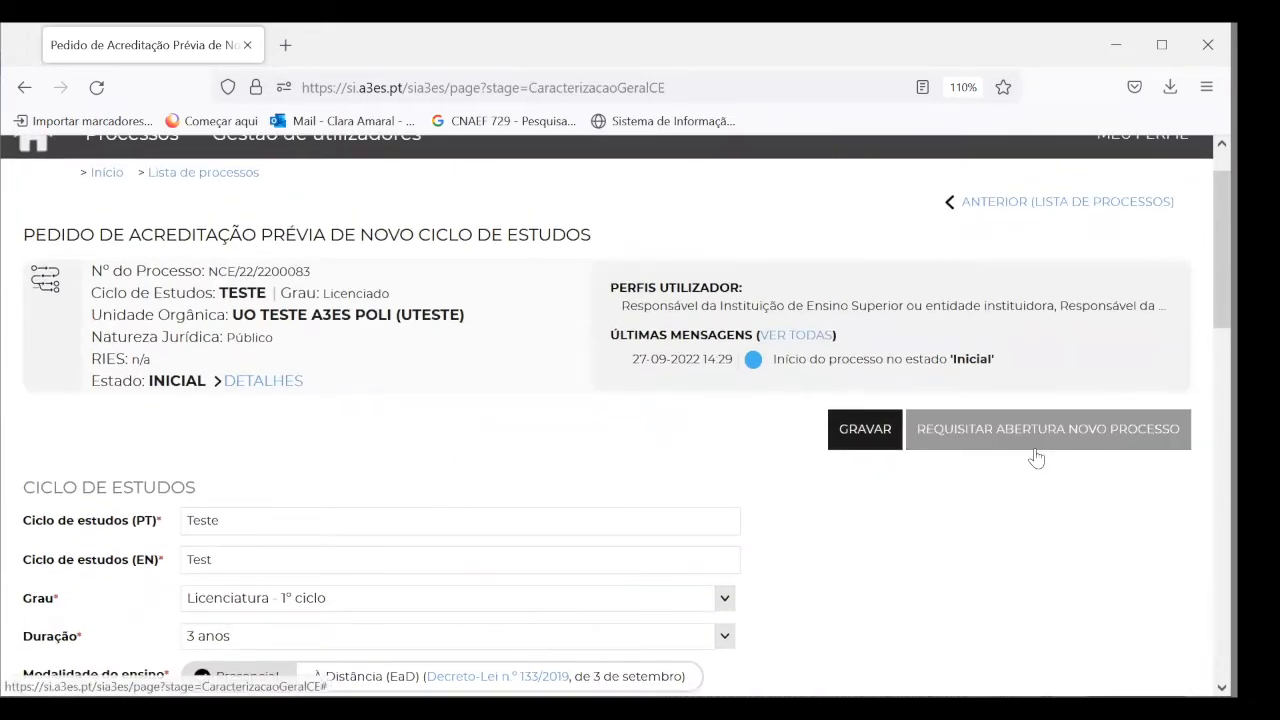
left_click(1028, 435)
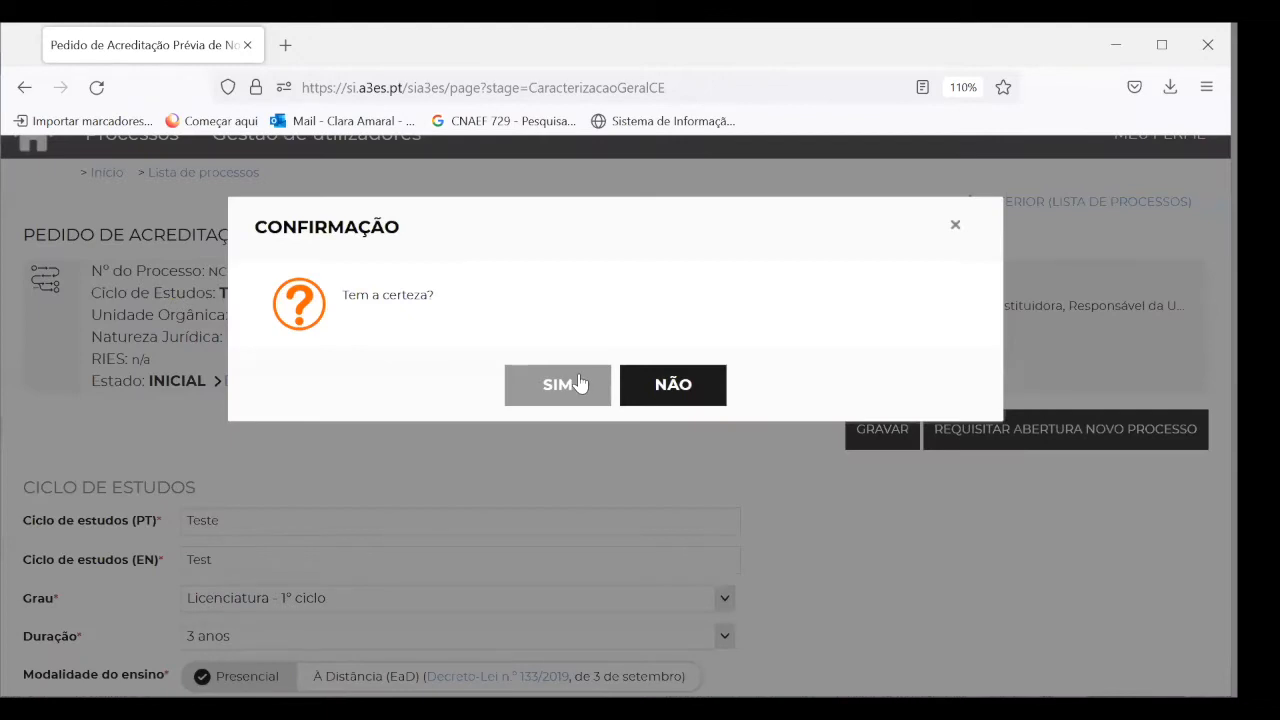
left_click(578, 383)
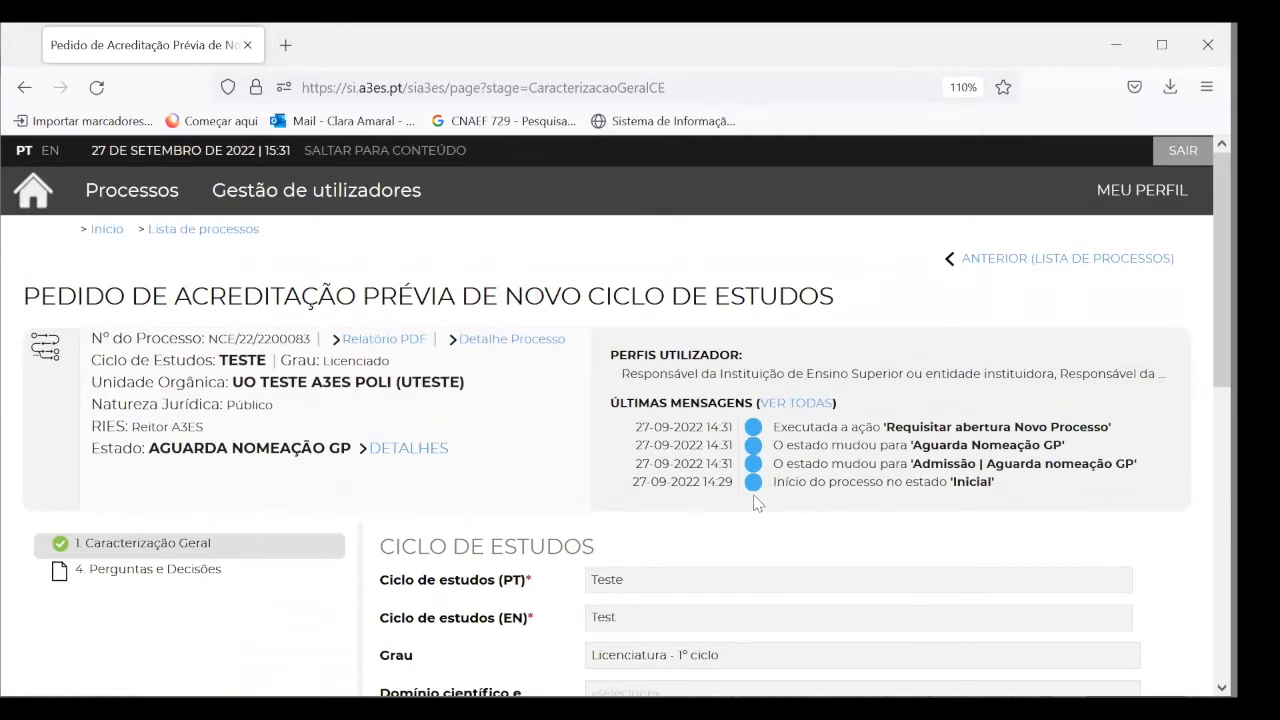
Highlight and review the latest status messages, then scroll through the process form
left_click_drag(996, 483, 979, 483)
left_click_drag(1140, 463, 983, 450)
left_click(1026, 480)
scroll(875, 465, "down", 3)
scroll(875, 465, "up", 2)
scroll(875, 465, "down", 2)
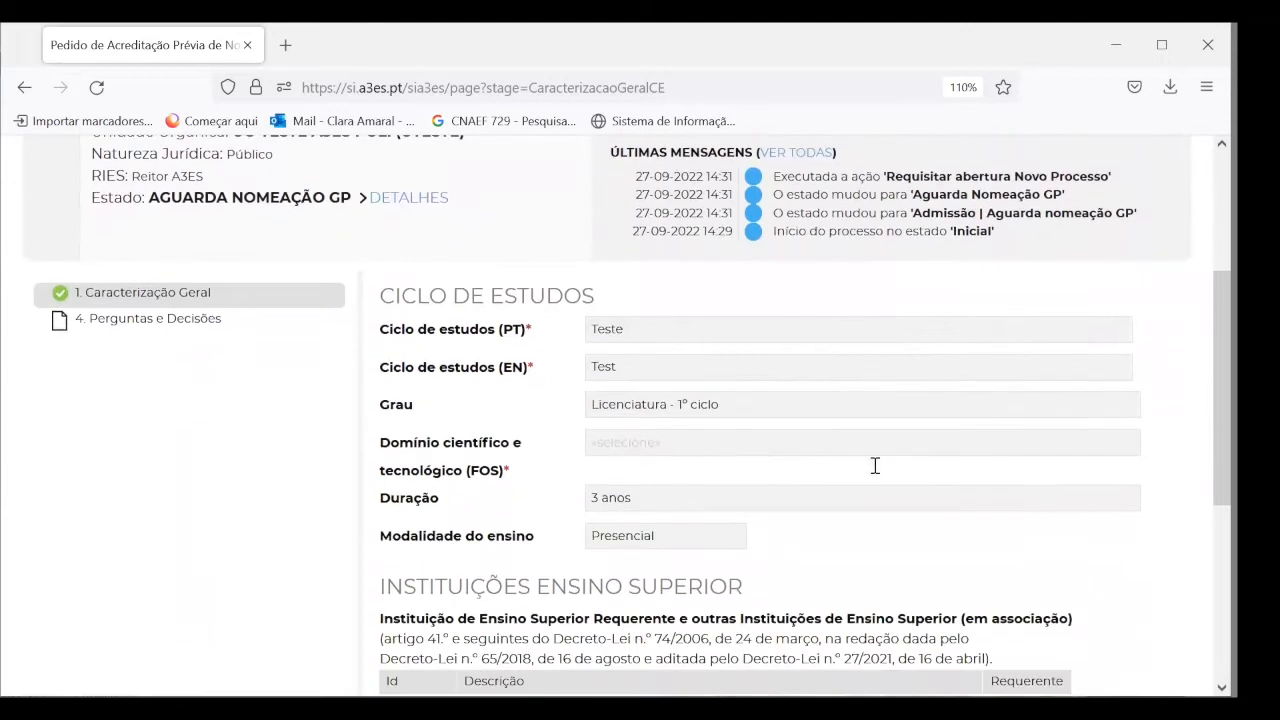
scroll(875, 466, "down", 2)
scroll(875, 470, "up", 5)
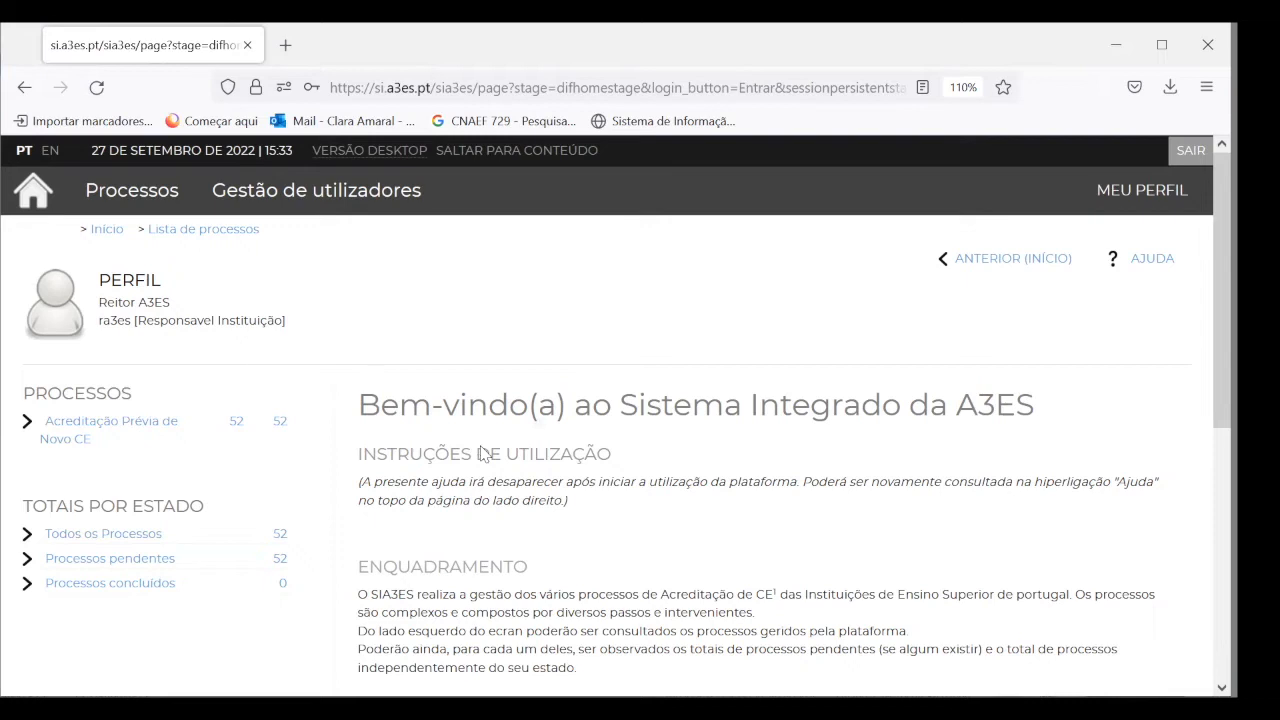
List the Acreditação Prévia de Novo CE processes and open the first one's workflow
left_click(126, 428)
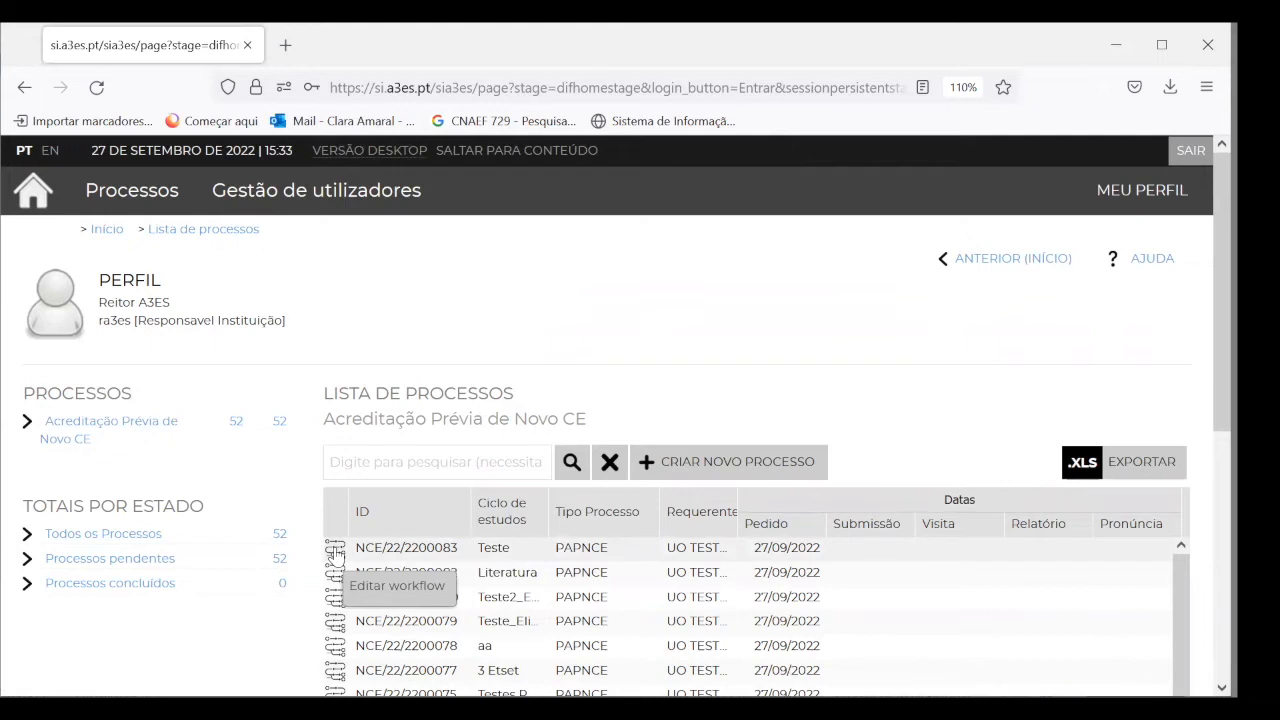
left_click(335, 550)
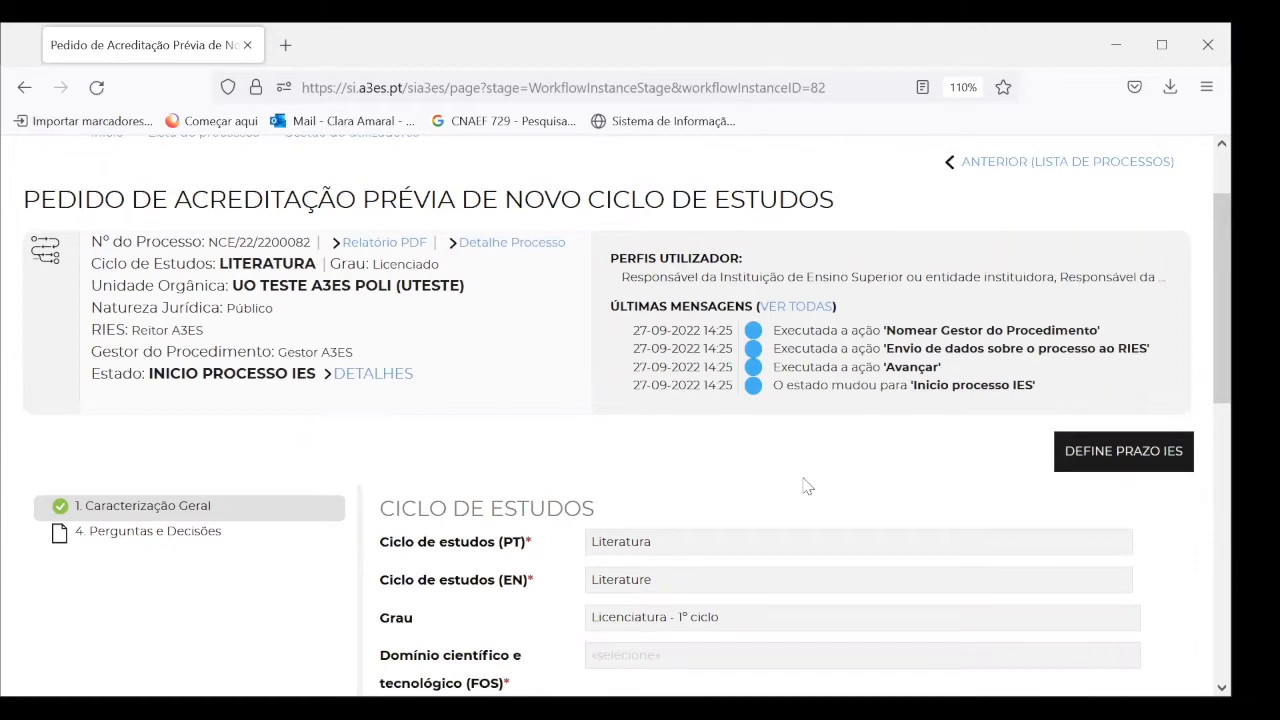
Review the LITERATURA request's Caracterização Geral: Literatura, Licenciatura 1º ciclo, 3 anos, Presencial
scroll(806, 486, "down", 2)
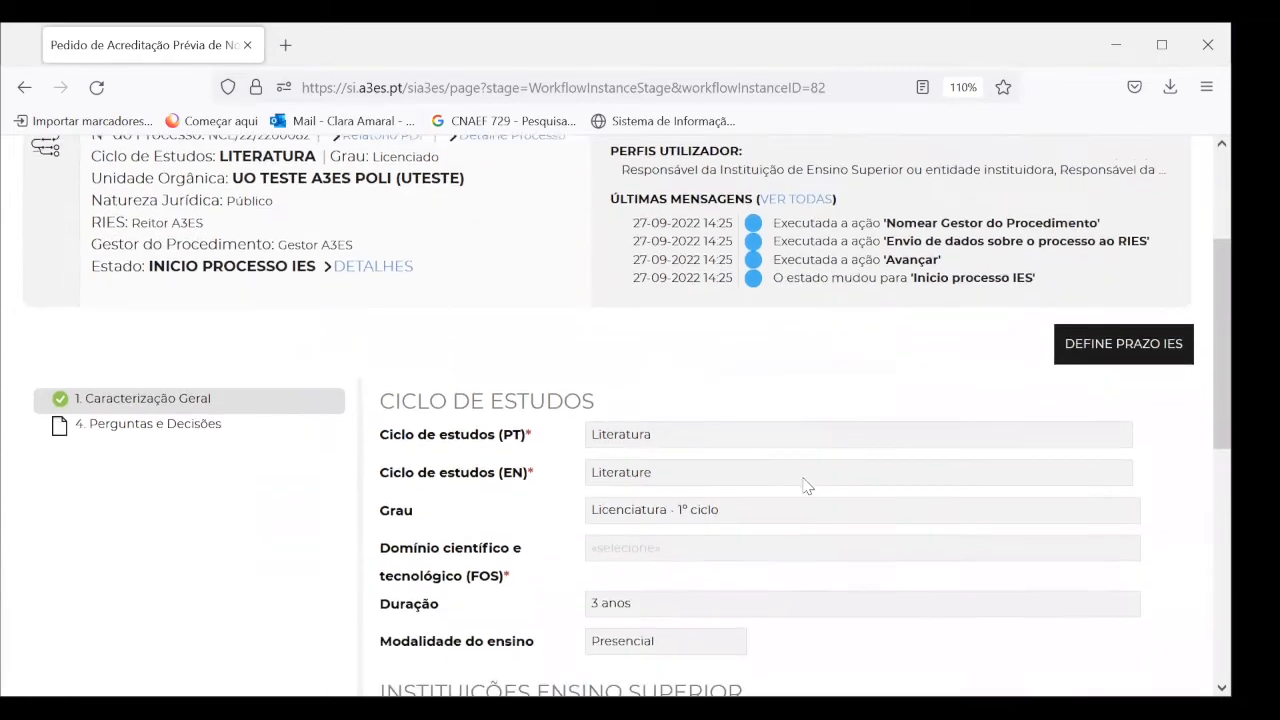
scroll(806, 486, "up", 2)
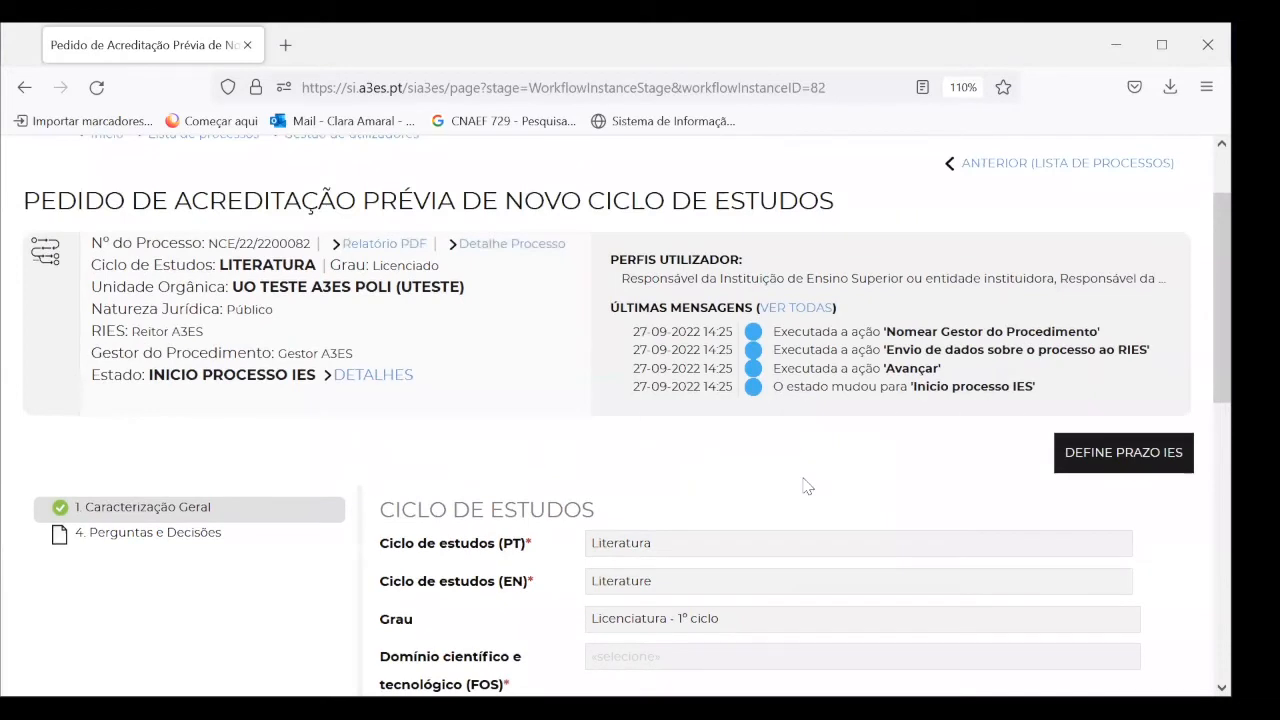
scroll(806, 486, "down", 1)
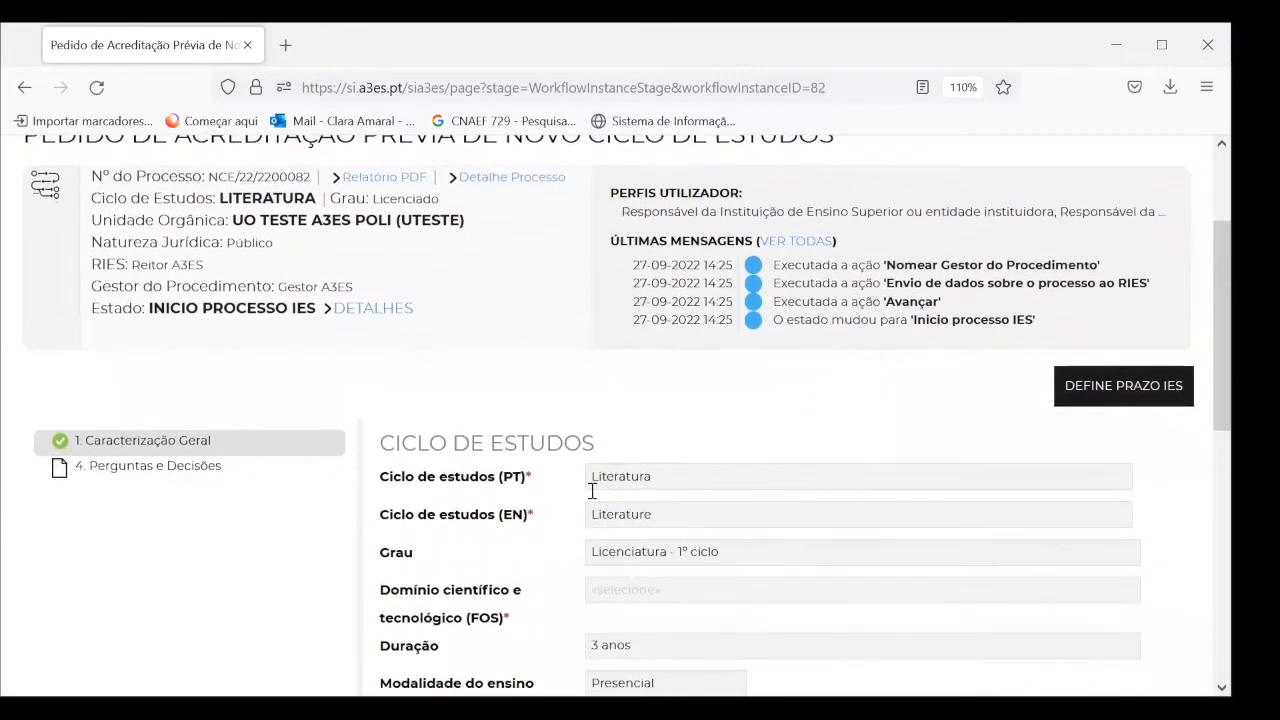
scroll(596, 508, "down", 2)
scroll(596, 508, "down", 4)
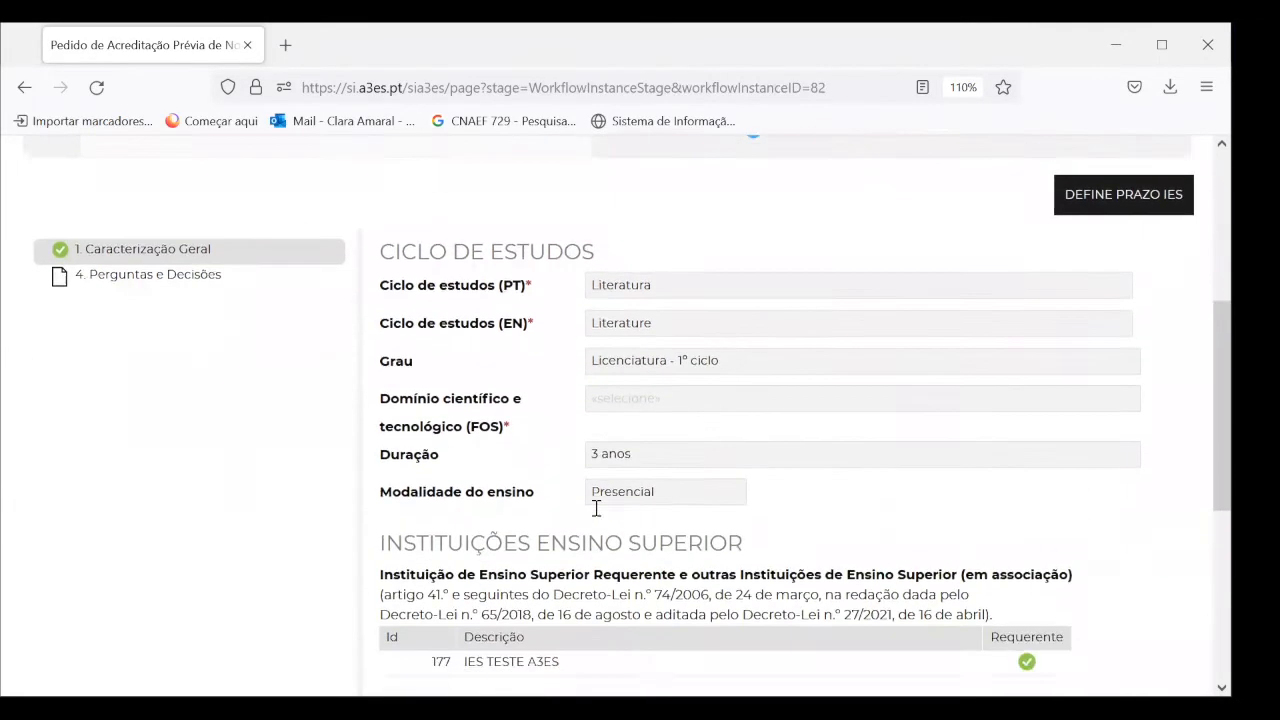
scroll(596, 515, "down", 2)
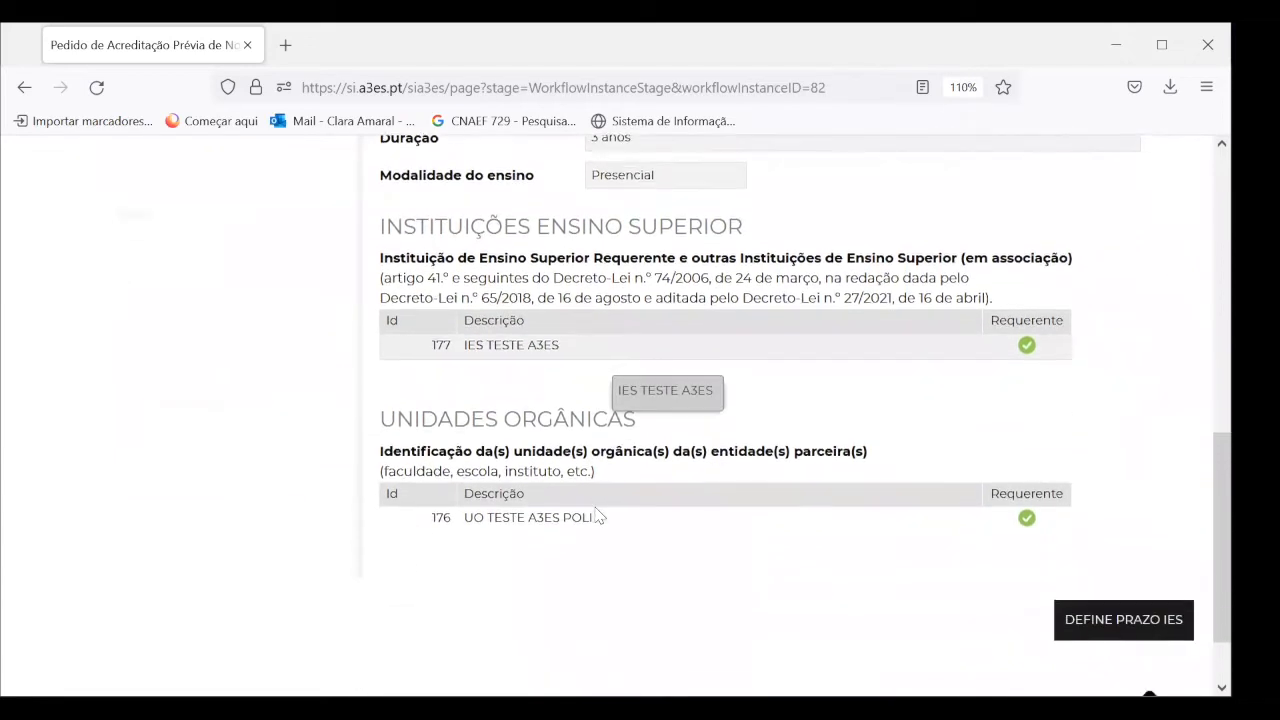
scroll(598, 515, "up", 3)
scroll(598, 515, "up", 3)
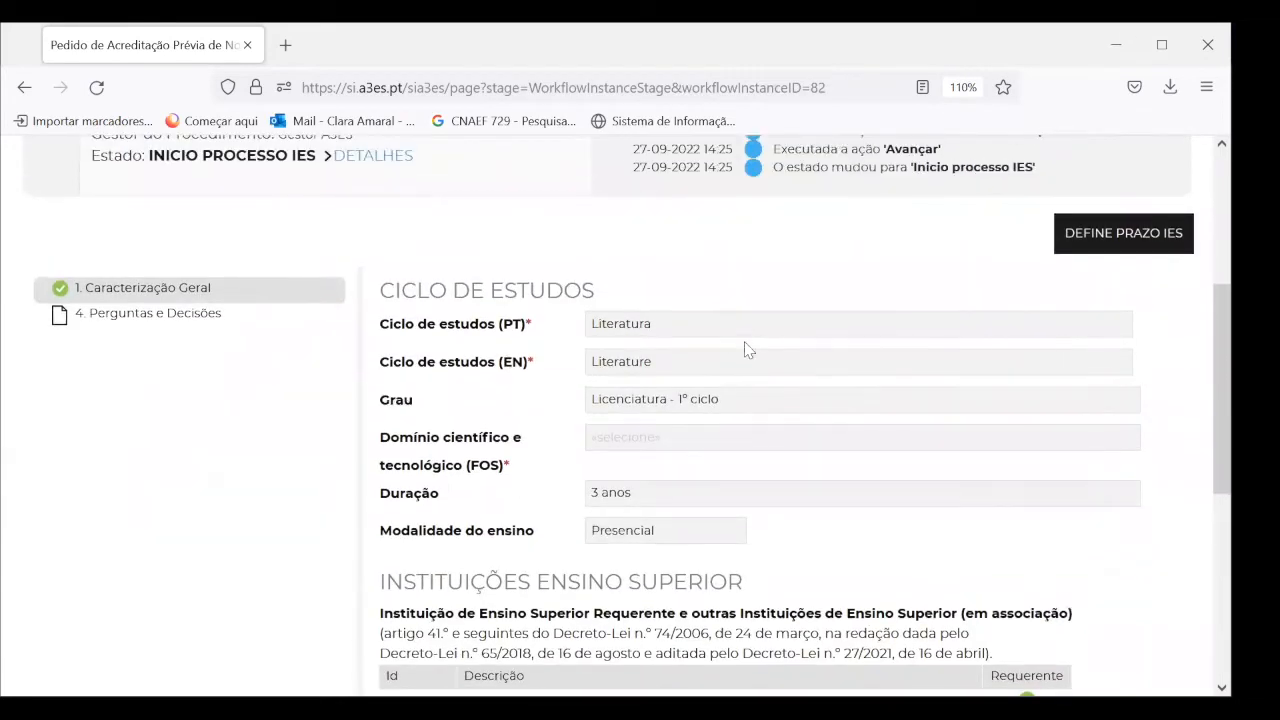
scroll(727, 332, "up", 1)
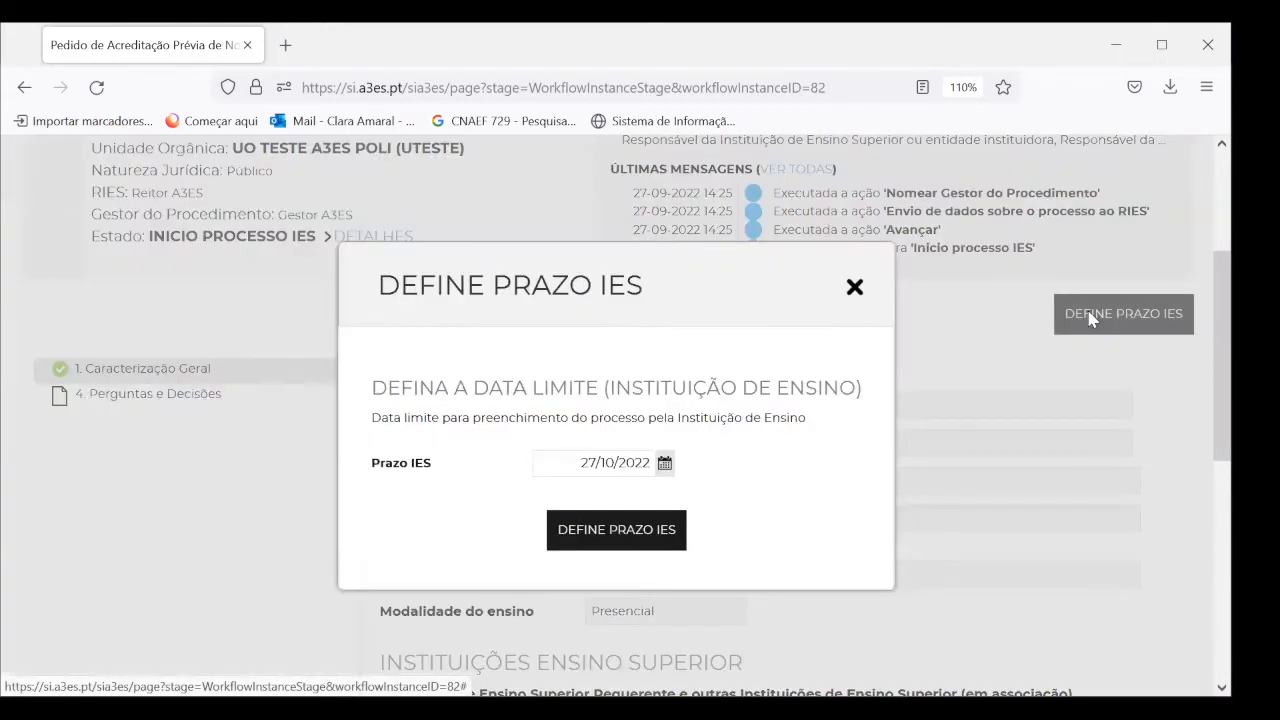
Set the IES deadline to 27/10/2022 and save, sending the process data to the RUO
left_click(1089, 320)
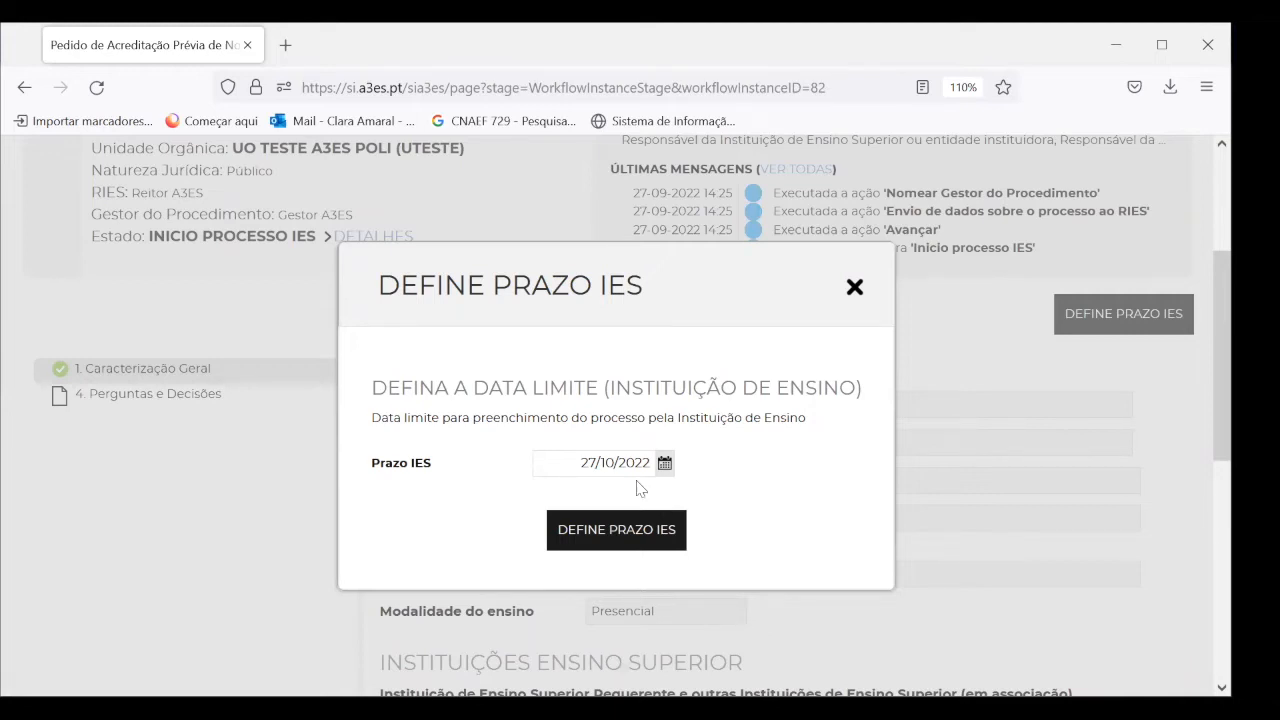
left_click(662, 468)
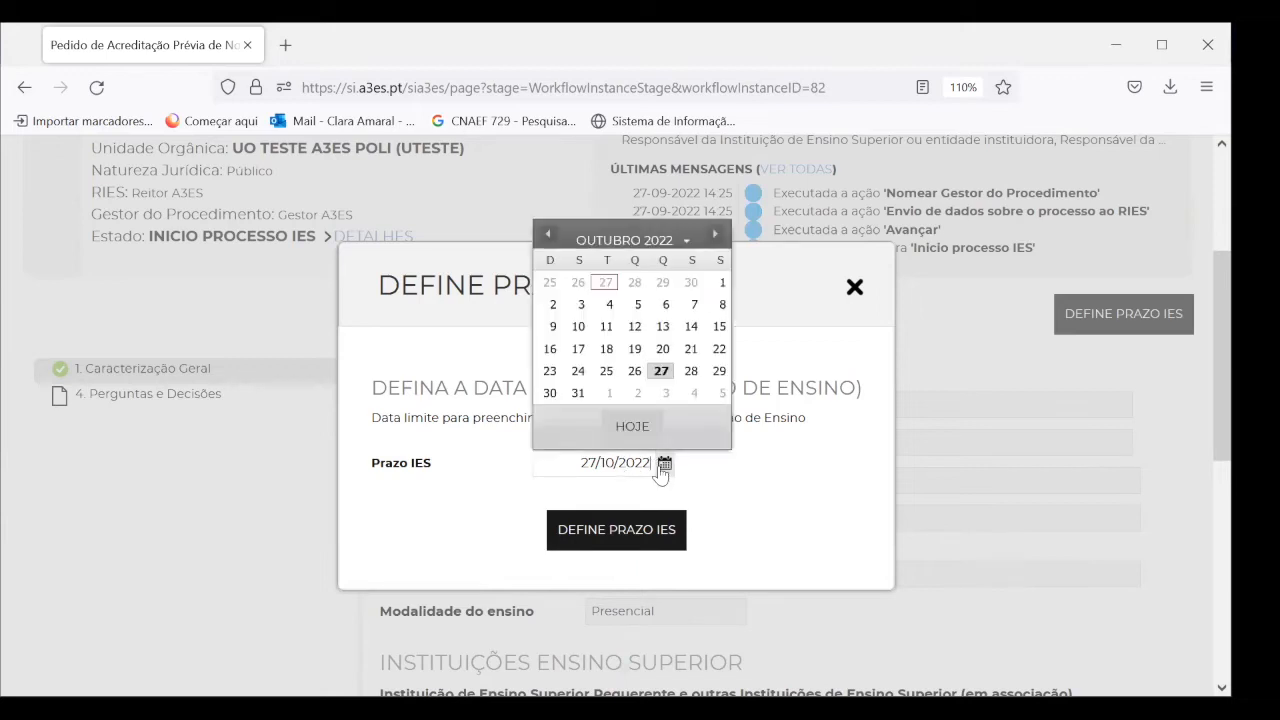
left_click(658, 372)
left_click(617, 530)
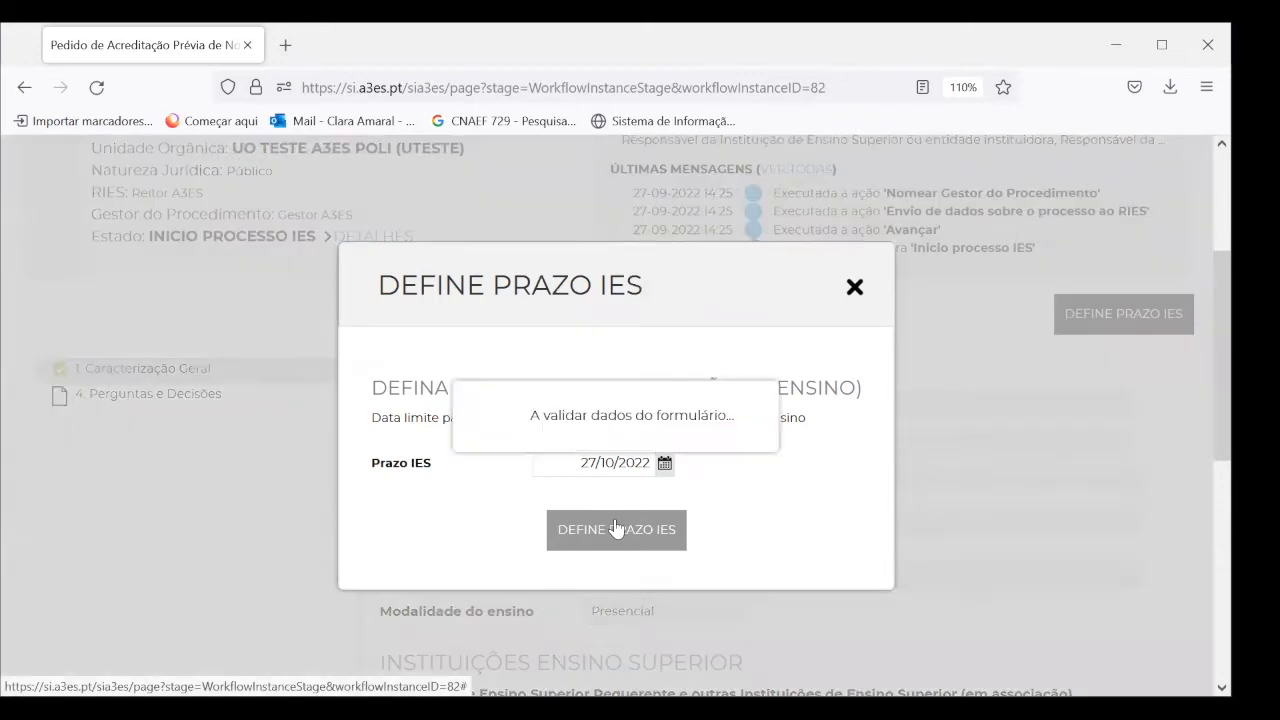
left_click(559, 382)
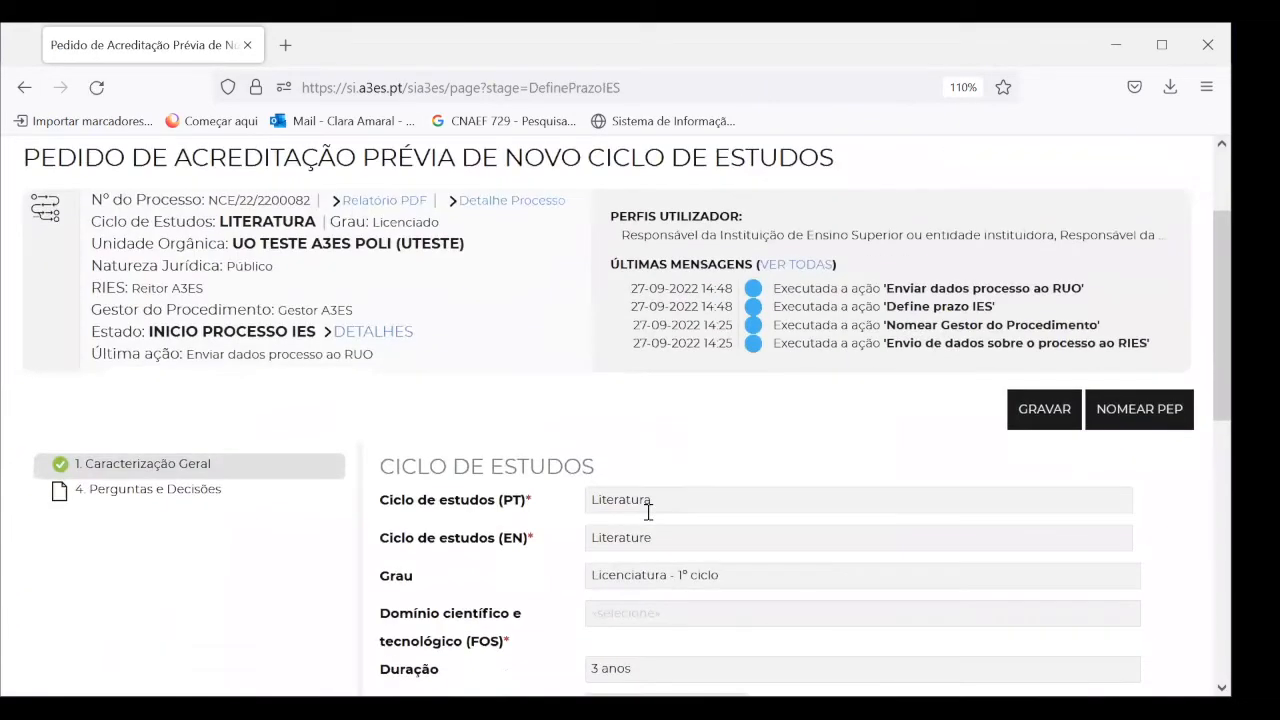
left_click(1043, 425)
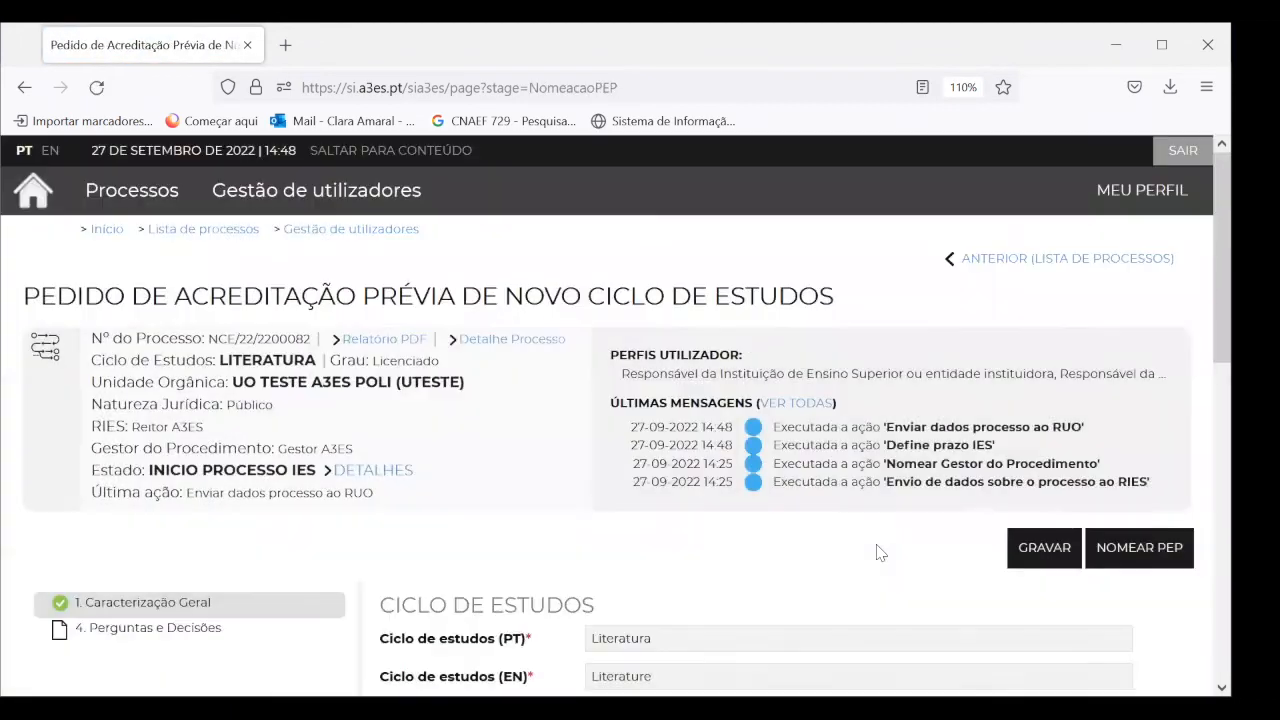
Name Reitor A3ES as the LITERATURA process's PEP and confirm the appointment
scroll(880, 553, "down", 3)
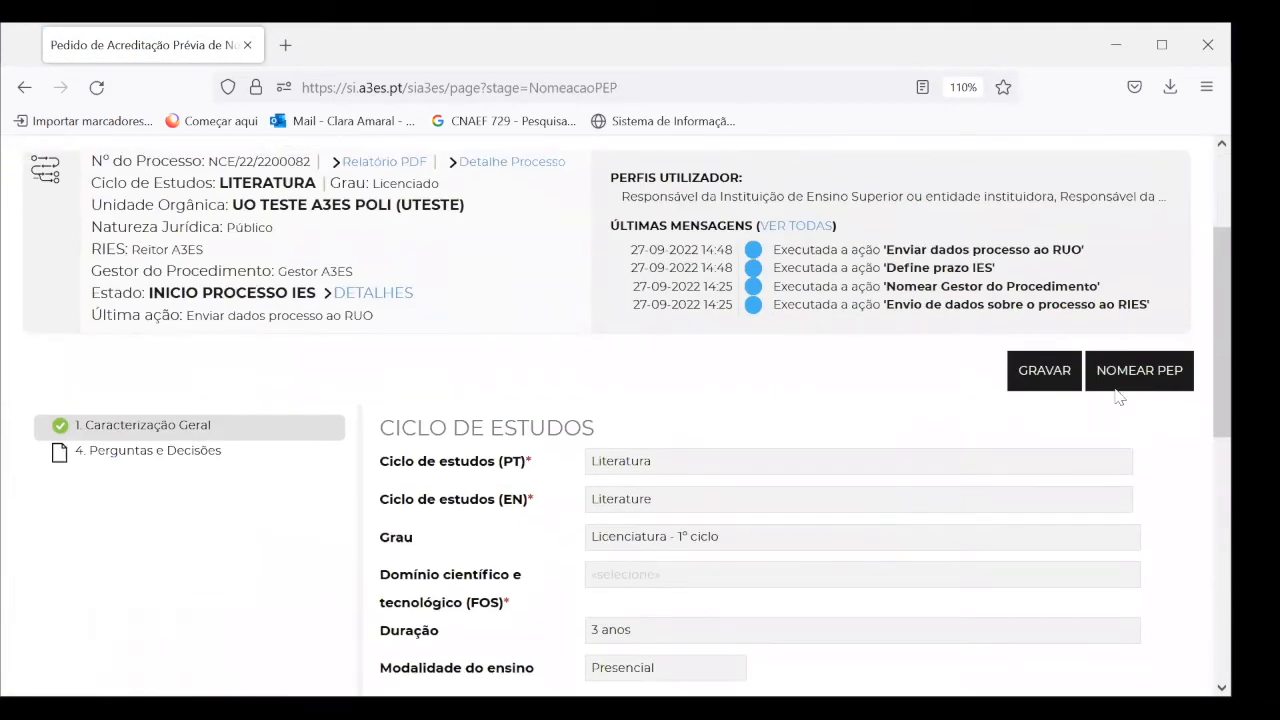
left_click(1118, 388)
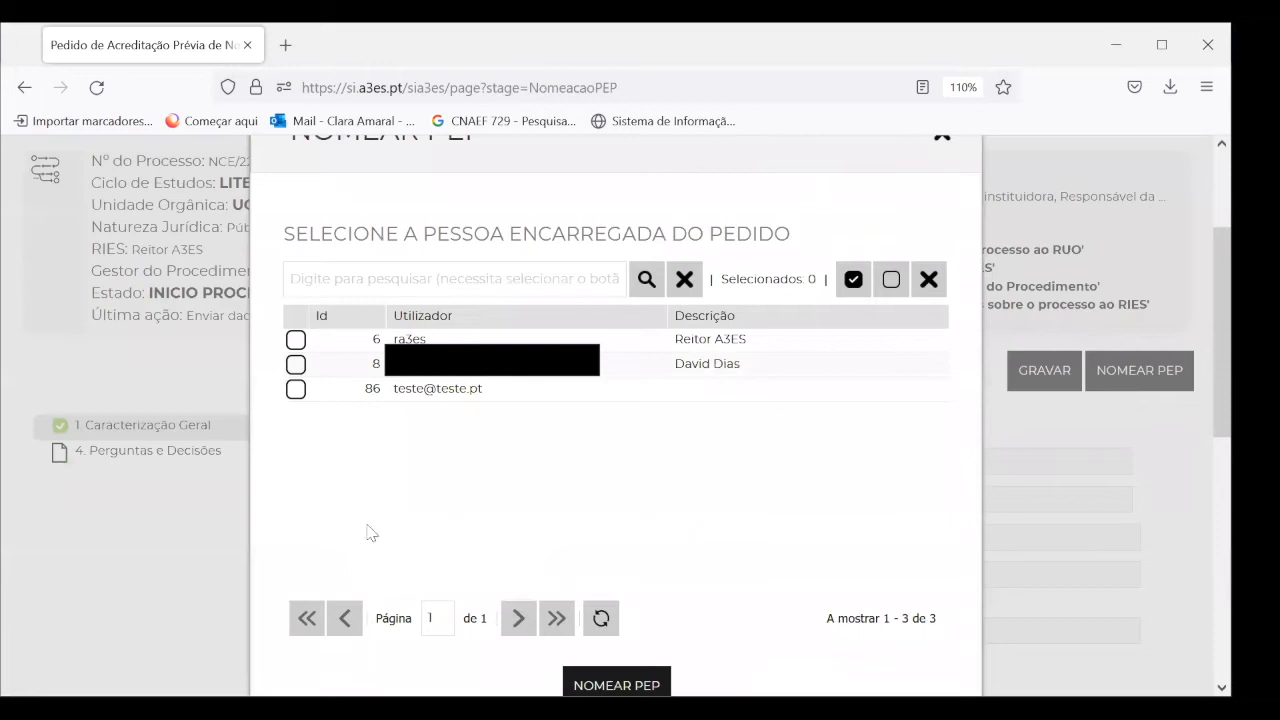
left_click(295, 390)
left_click(295, 340)
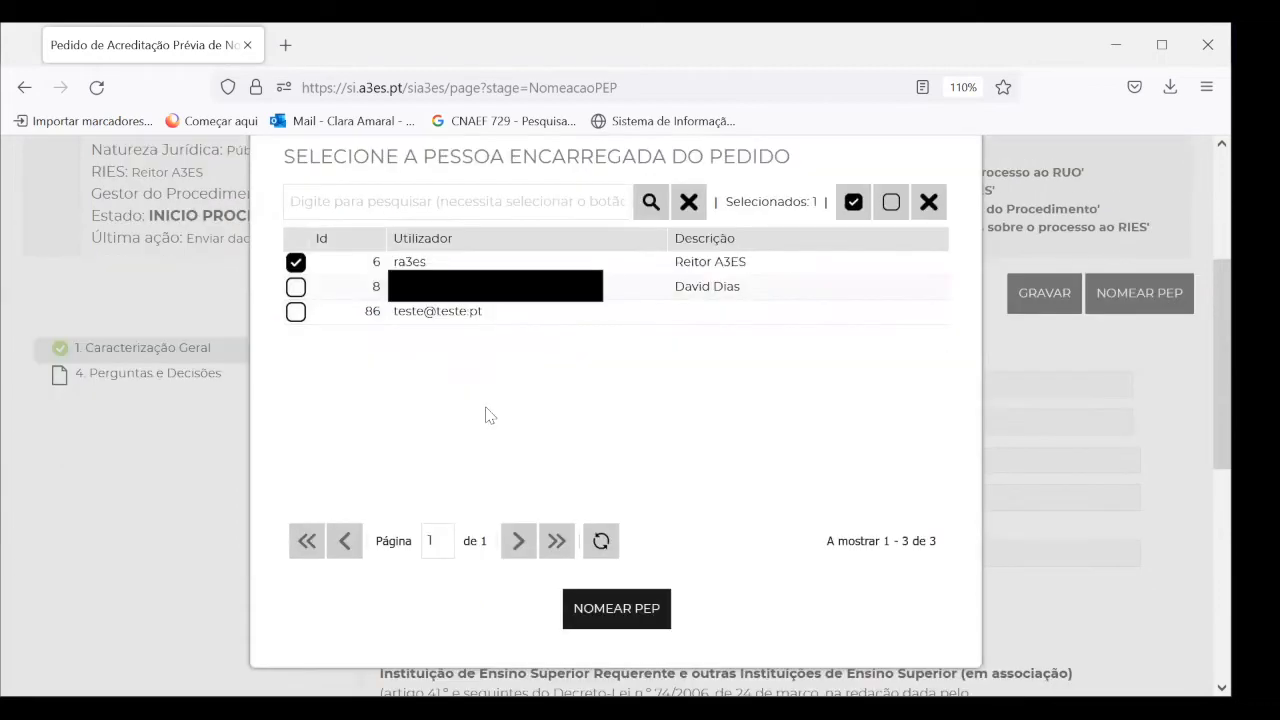
left_click(616, 608)
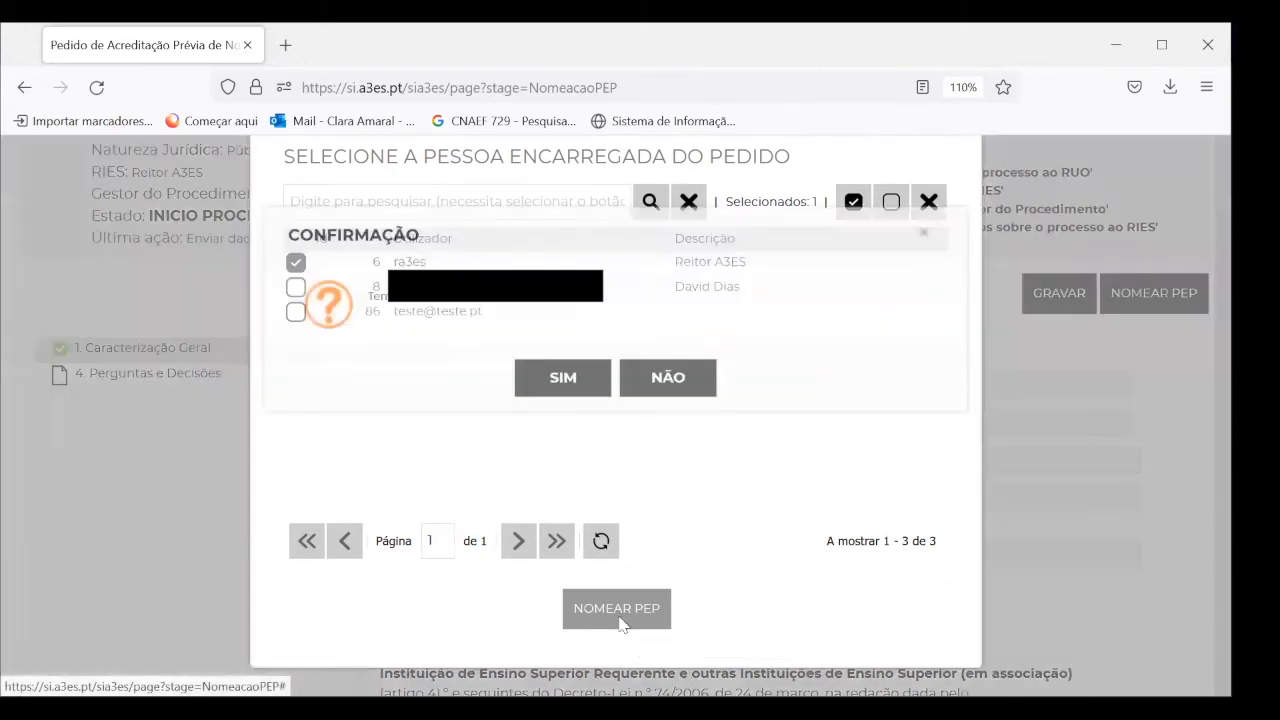
key("Return")
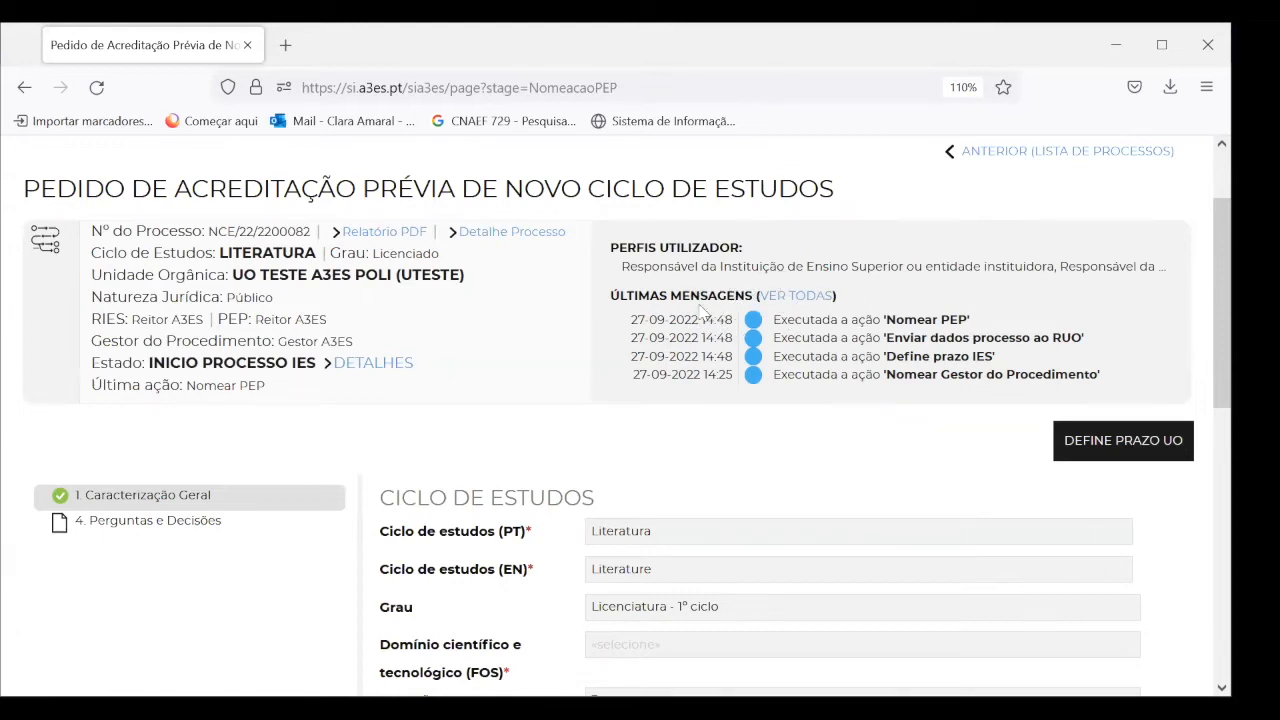
scroll(750, 470, "down", 3)
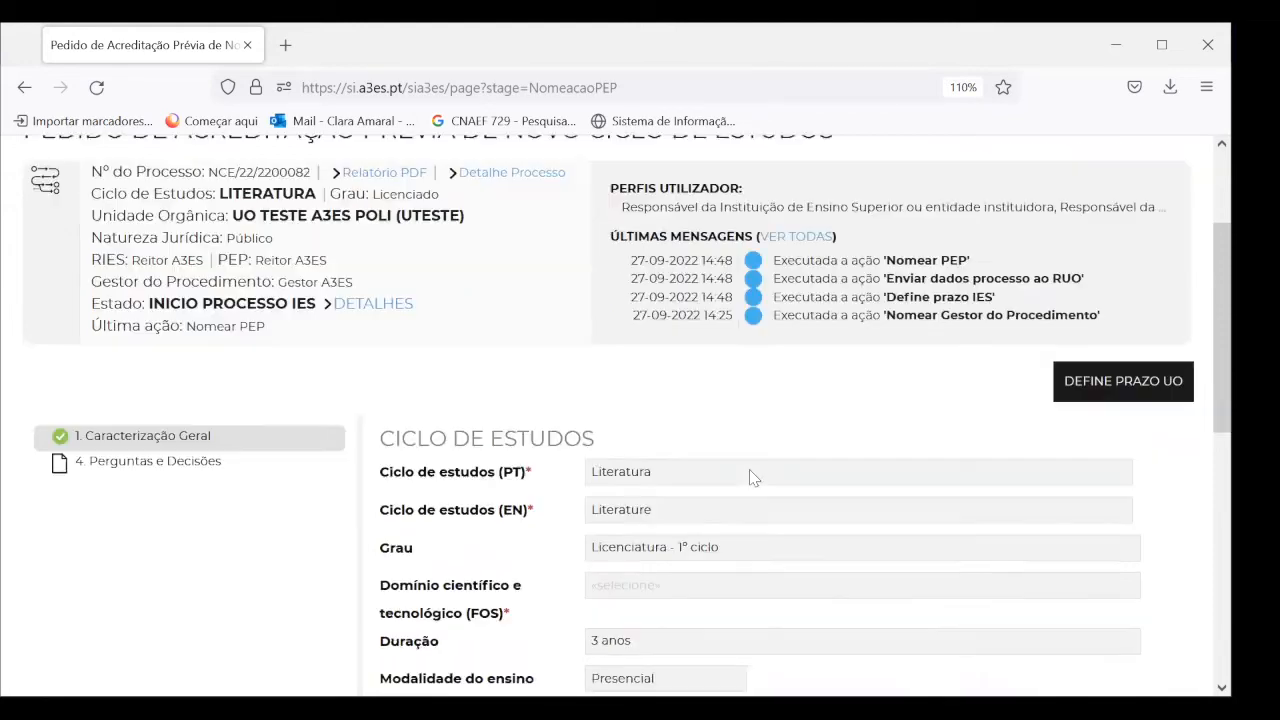
scroll(750, 472, "up", 3)
Set the organic unit (UO) deadline to 24/10/2022 and confirm it
left_click(1139, 450)
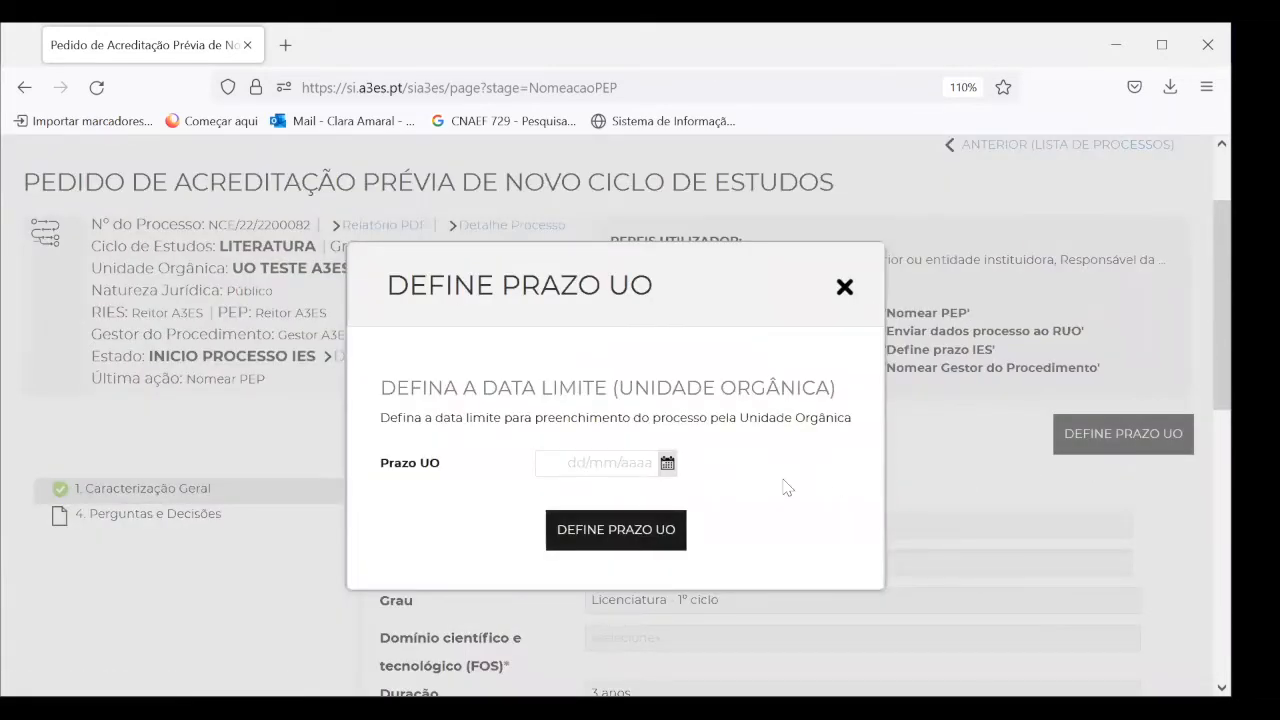
left_click(667, 463)
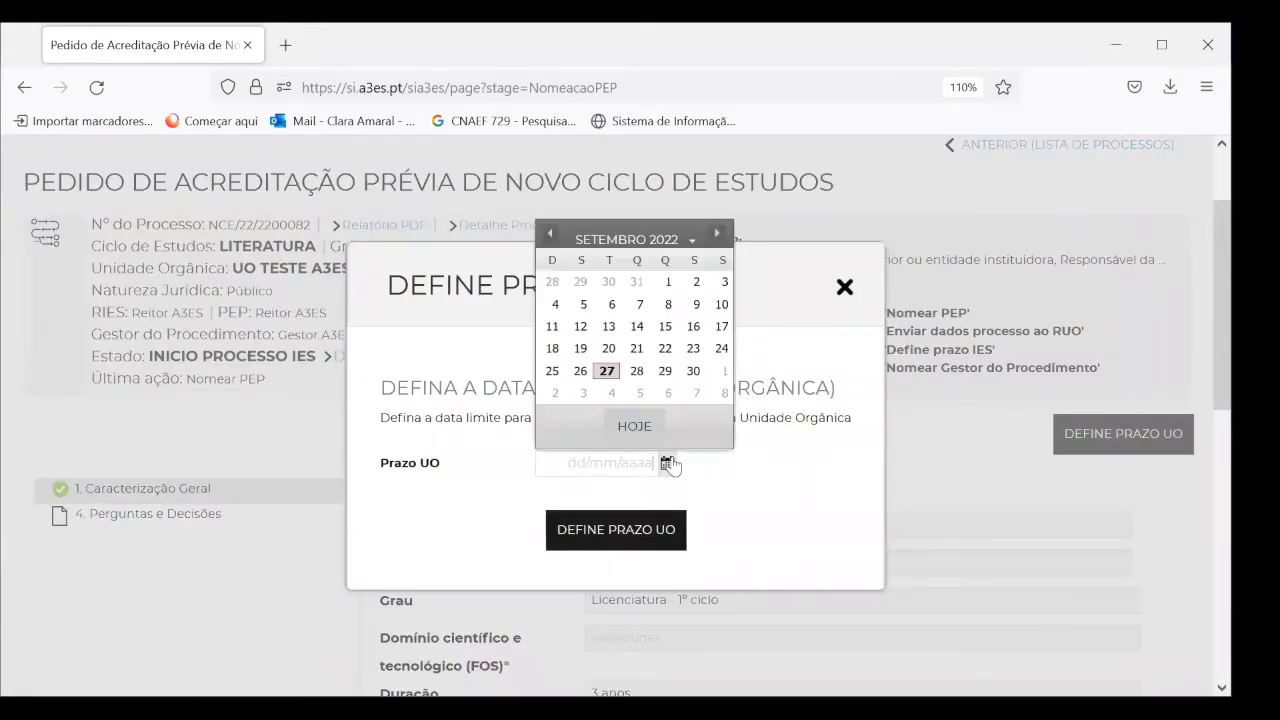
left_click(717, 234)
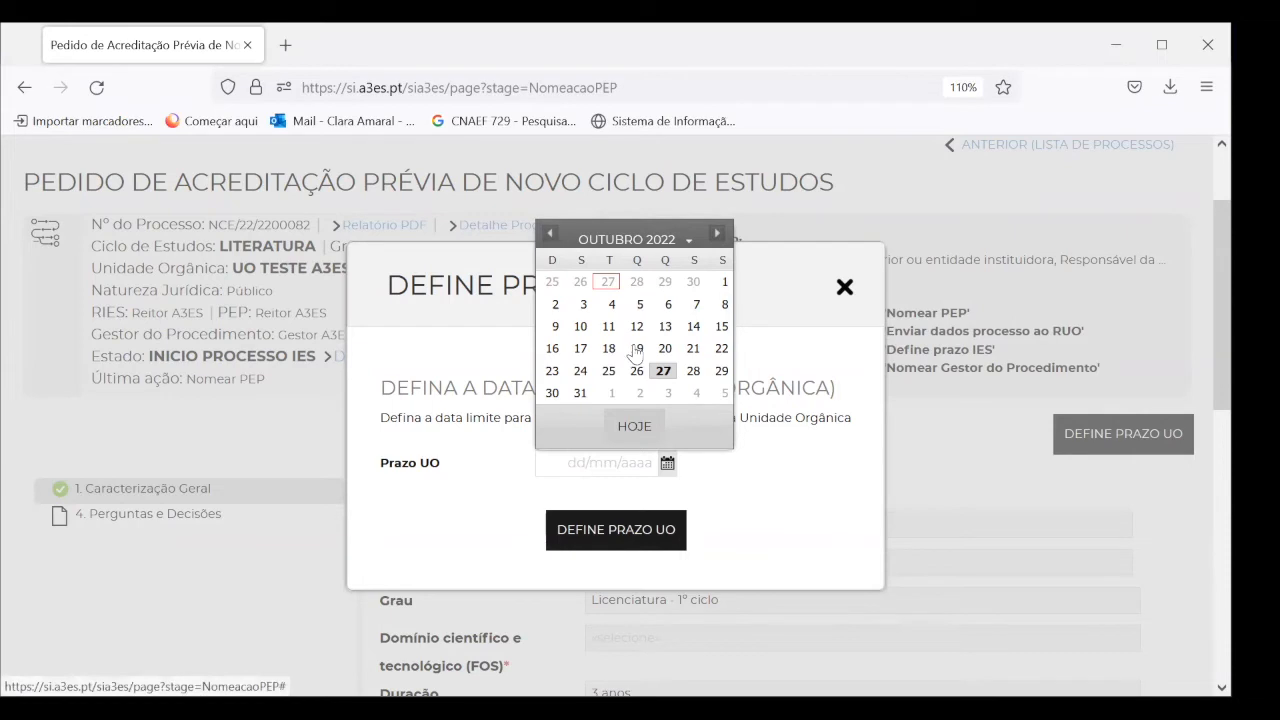
left_click(581, 375)
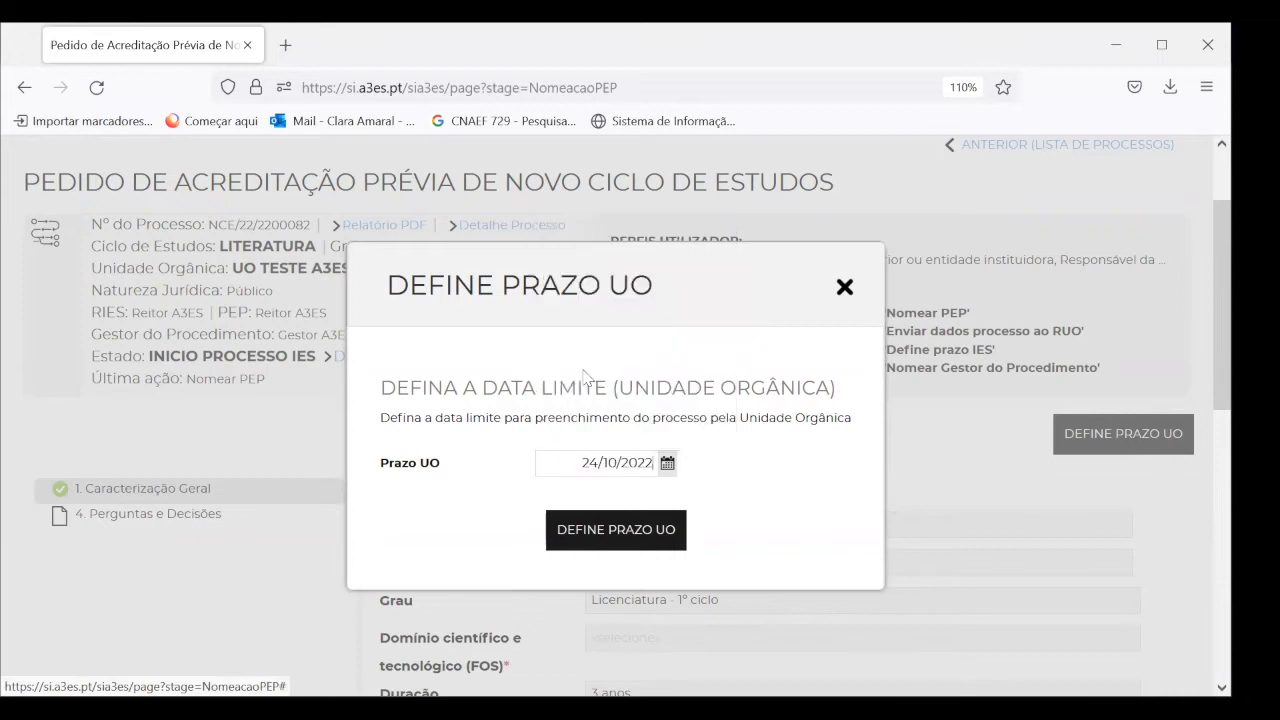
left_click(640, 540)
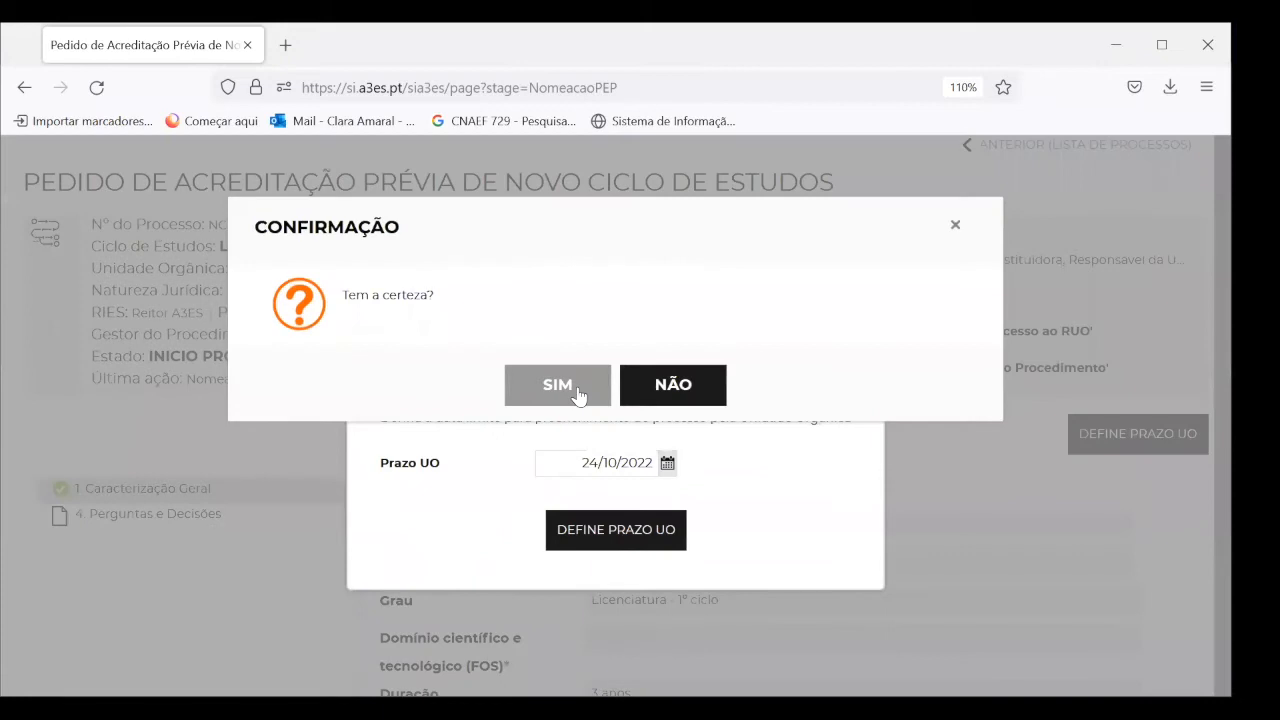
left_click(578, 395)
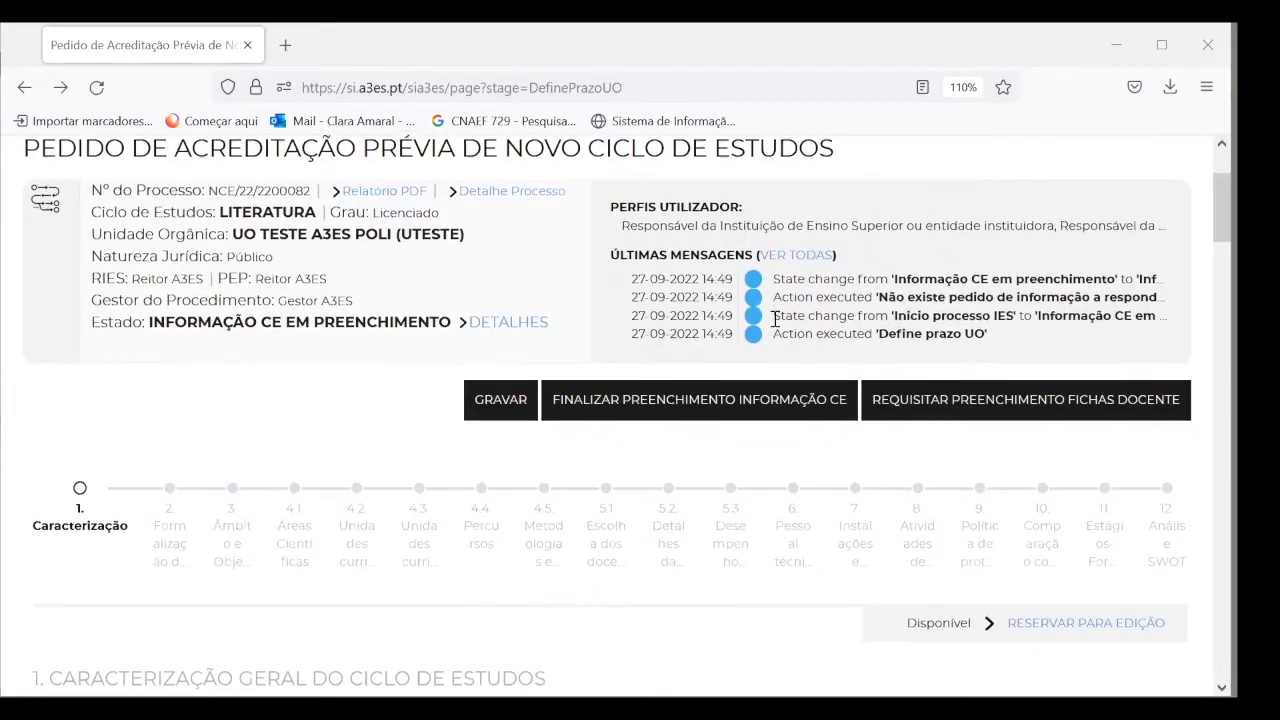
scroll(776, 319, "down", 1)
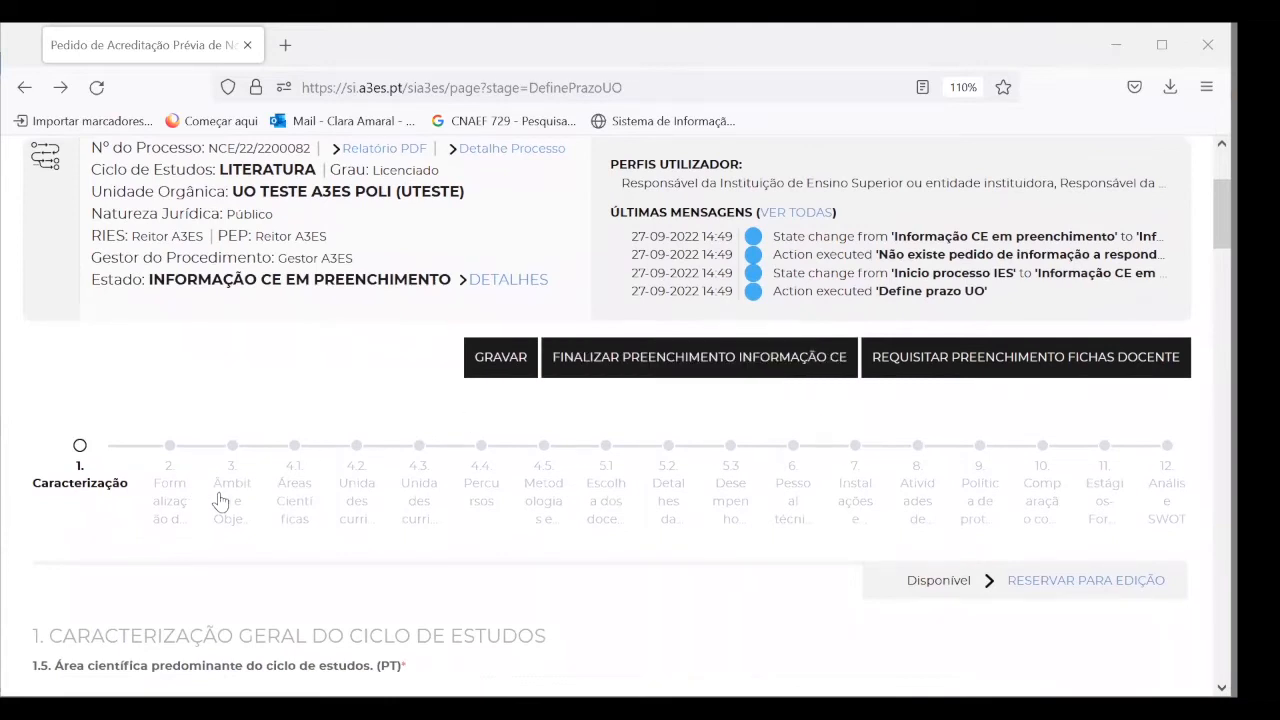
scroll(433, 393, "up", 3)
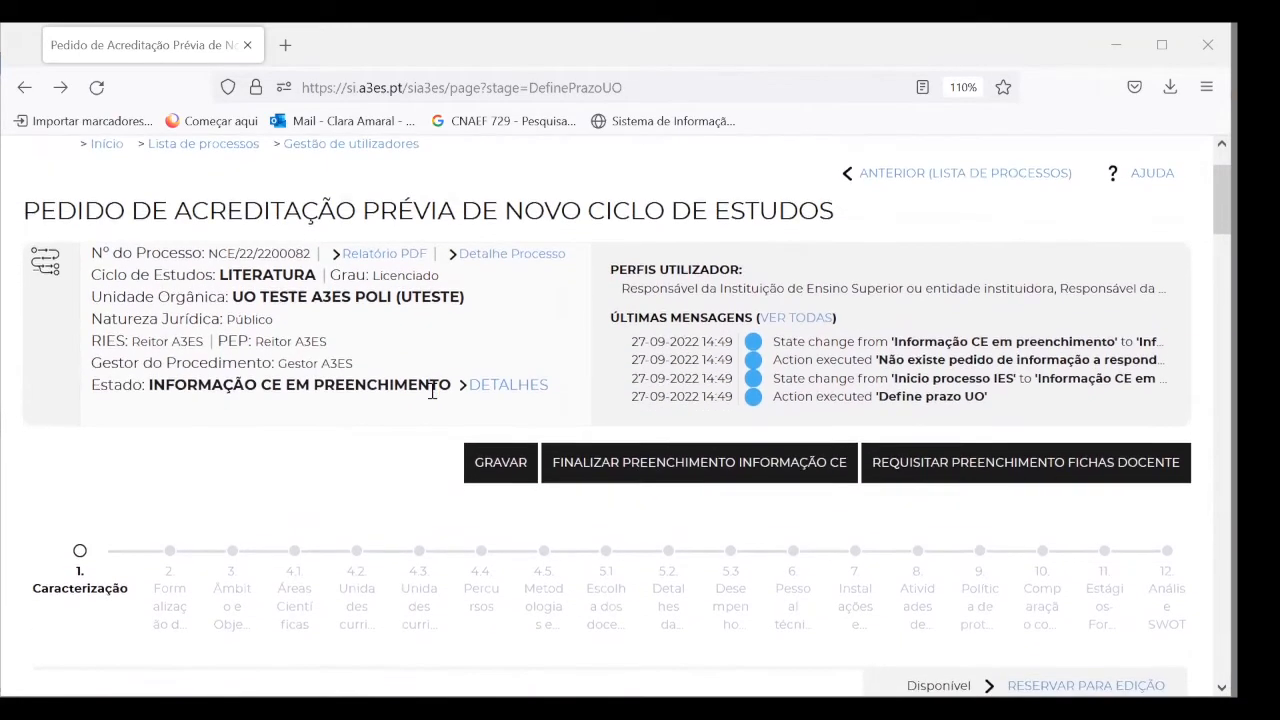
scroll(432, 391, "down", 3)
scroll(432, 391, "down", 1)
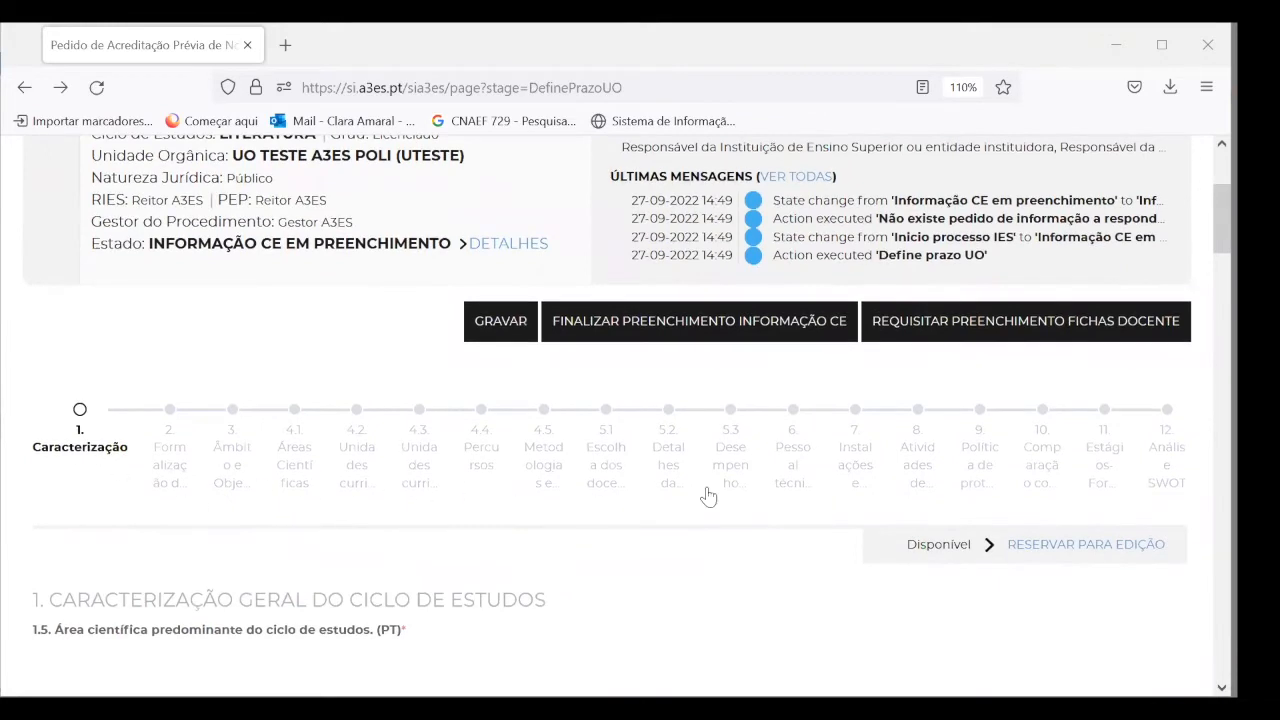
scroll(997, 467, "down", 3)
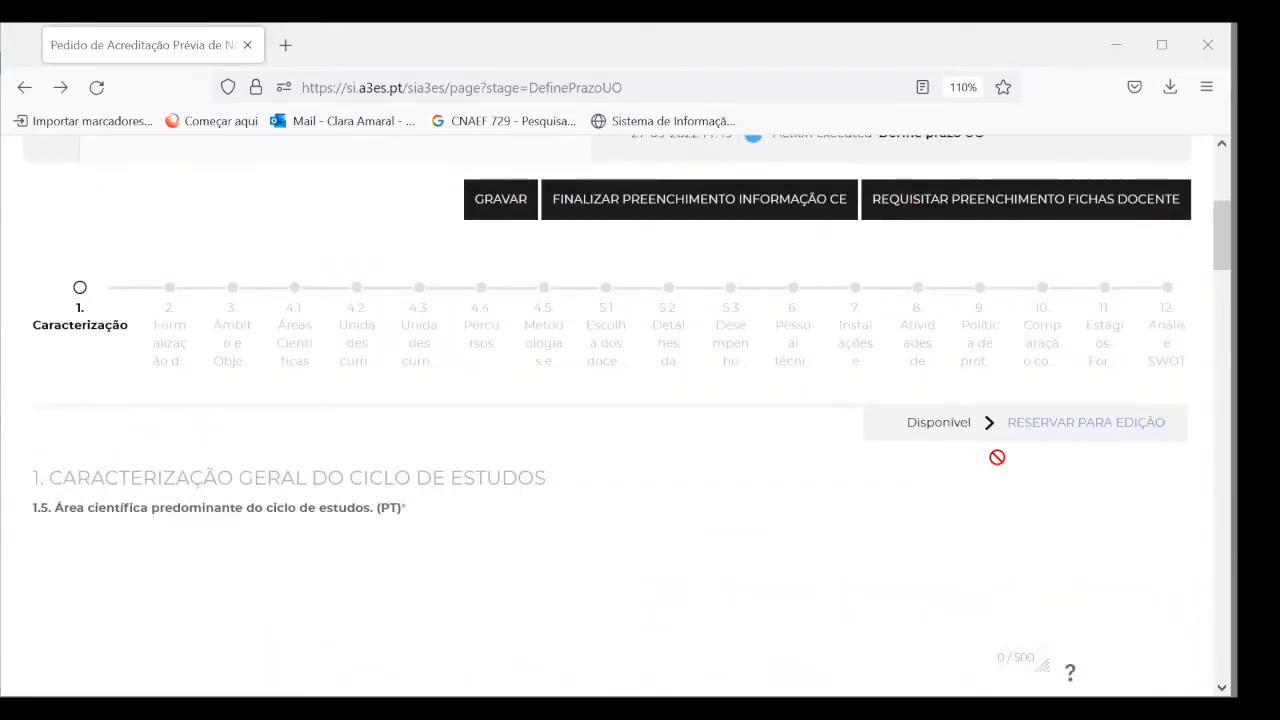
scroll(494, 410, "up", 5)
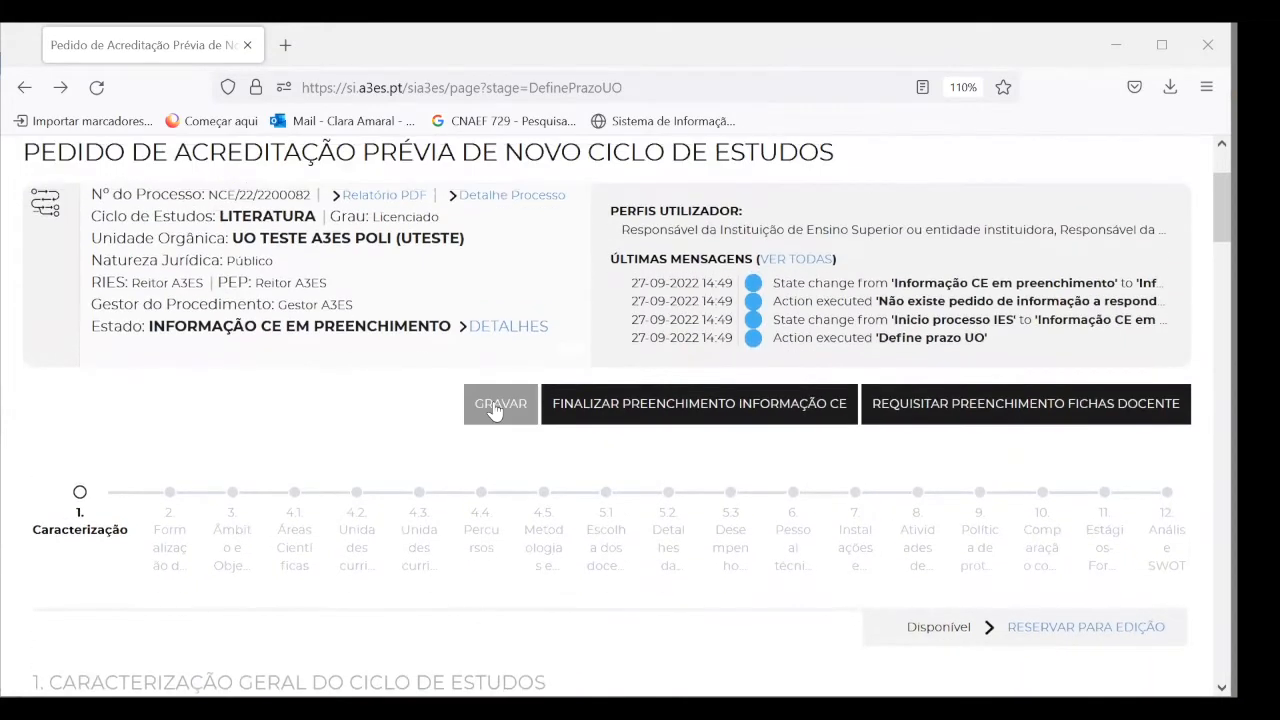
scroll(530, 409, "up", 2)
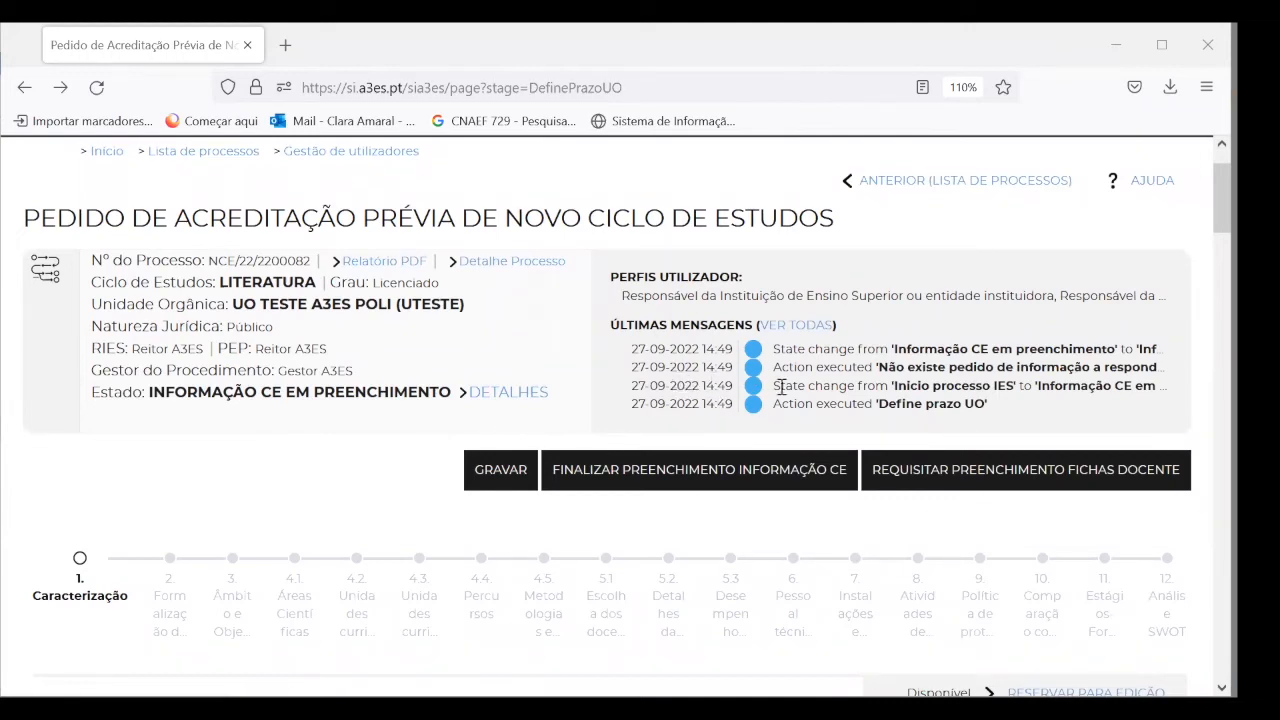
scroll(700, 391, "down", 3)
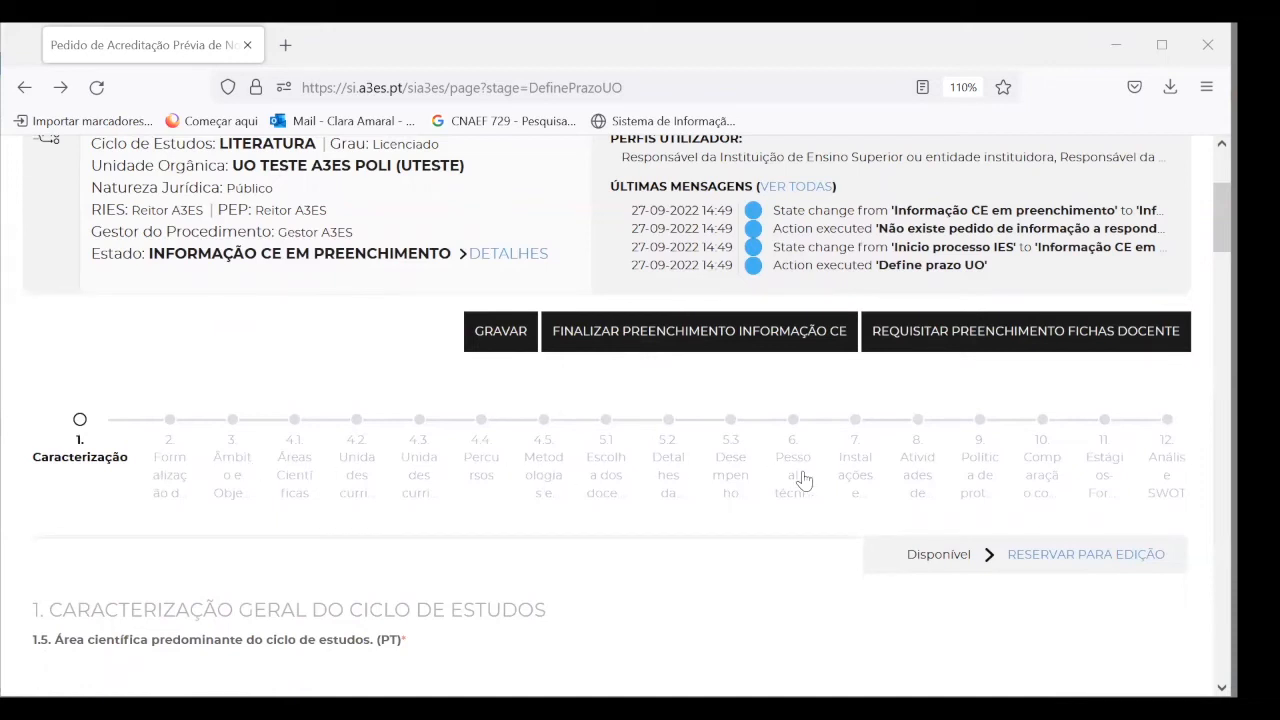
left_click(841, 470)
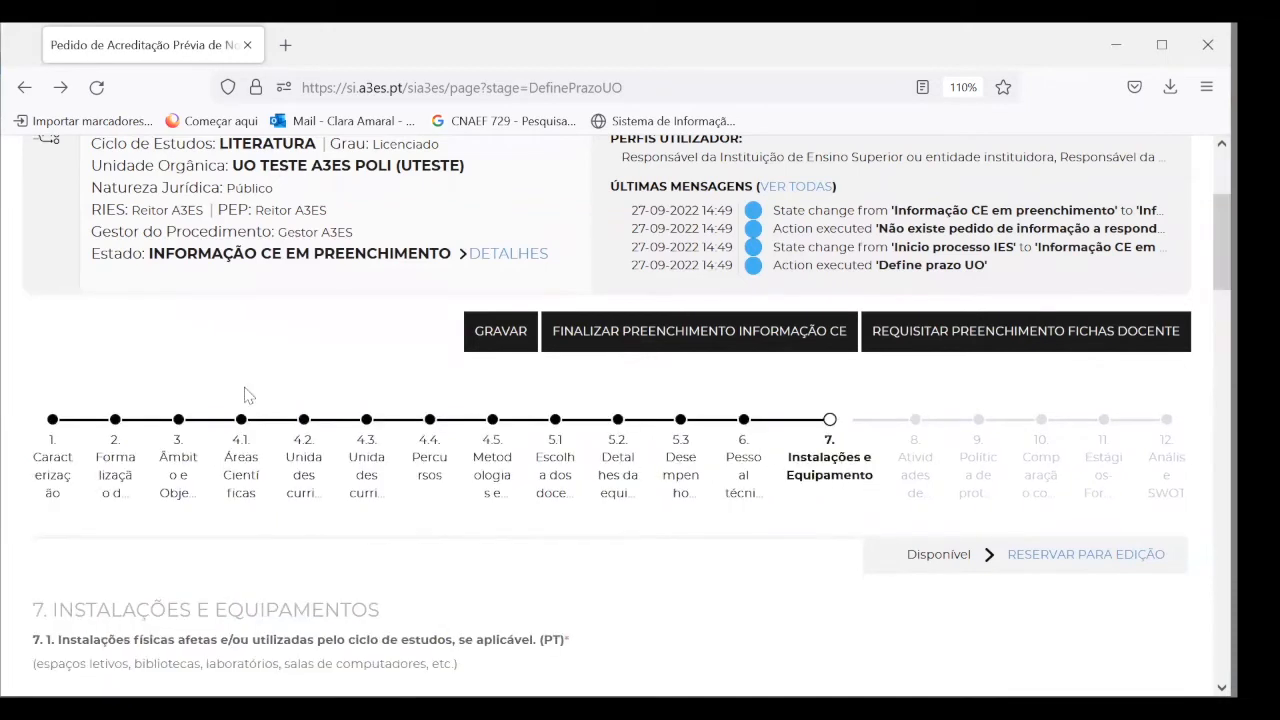
left_click(180, 478)
left_click(62, 458)
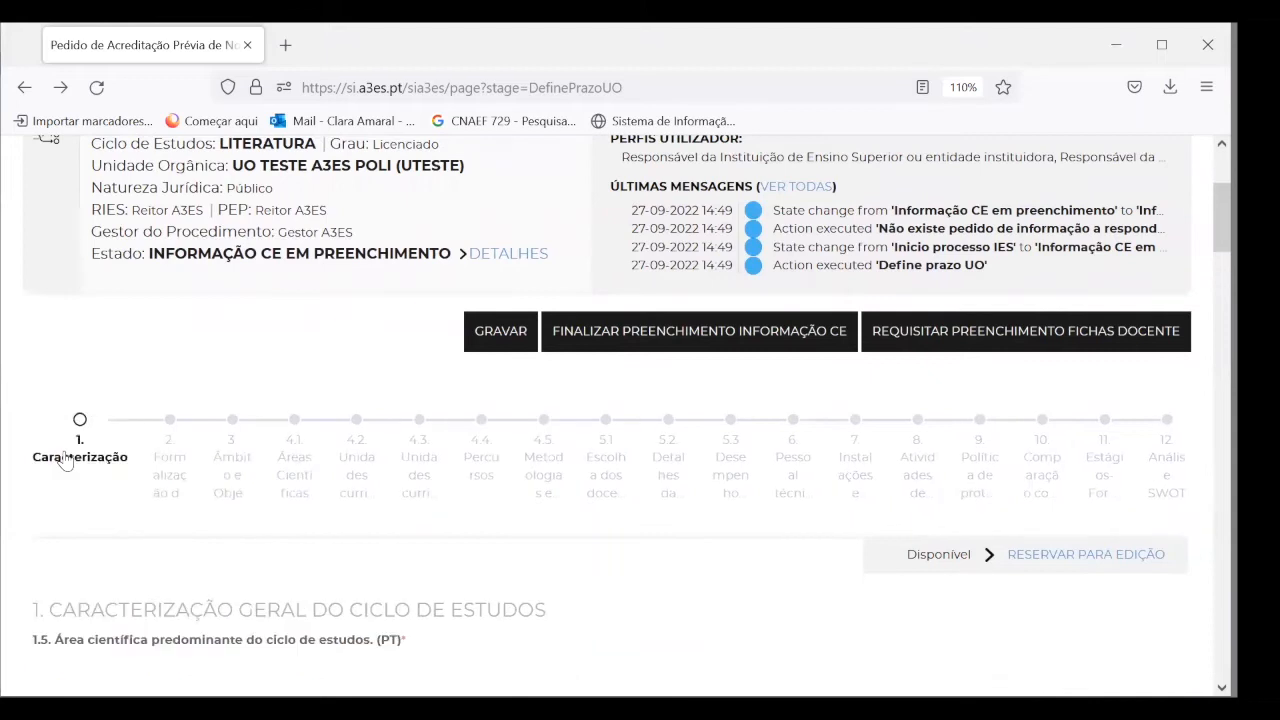
left_click(1155, 456)
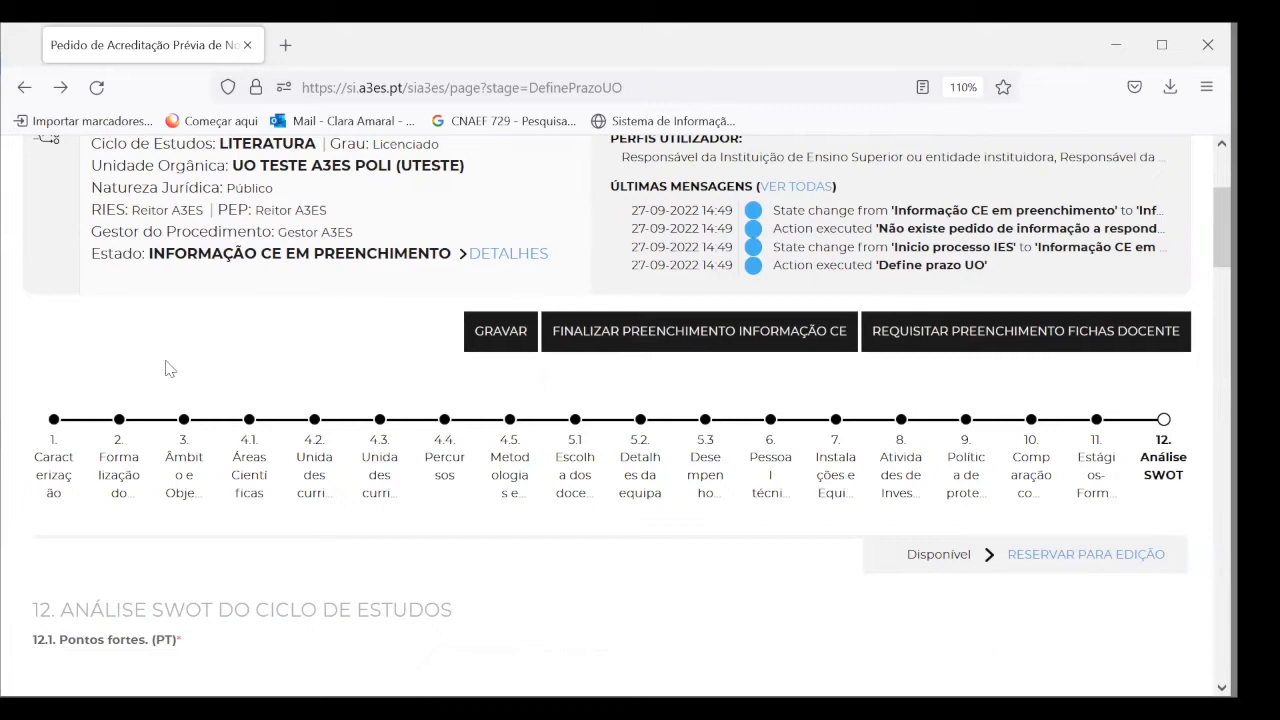
left_click(121, 464)
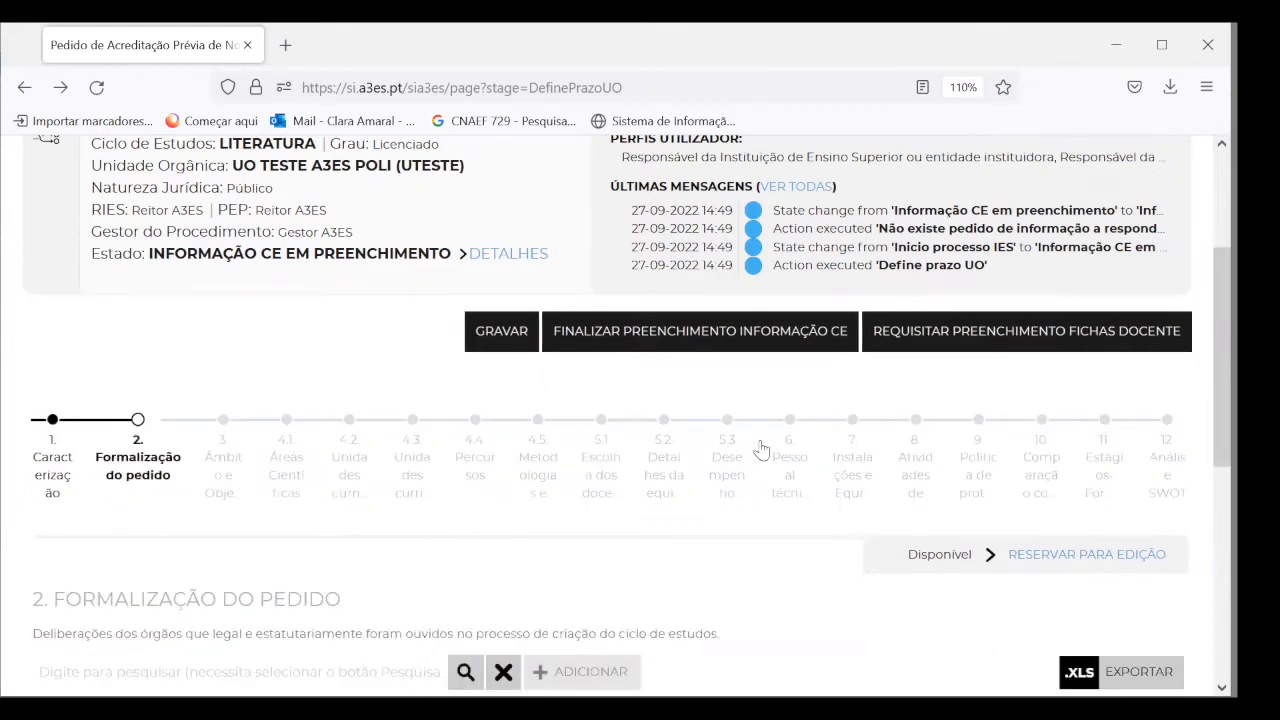
left_click(728, 448)
left_click(921, 453)
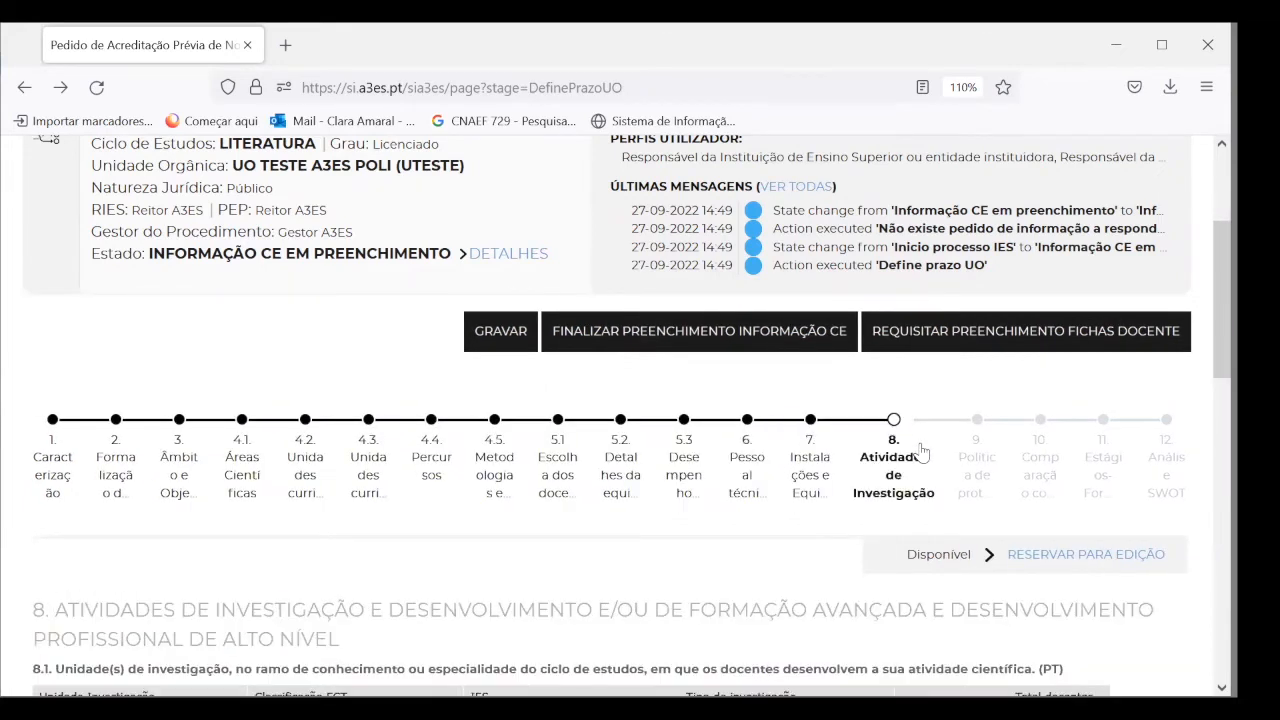
left_click(50, 476)
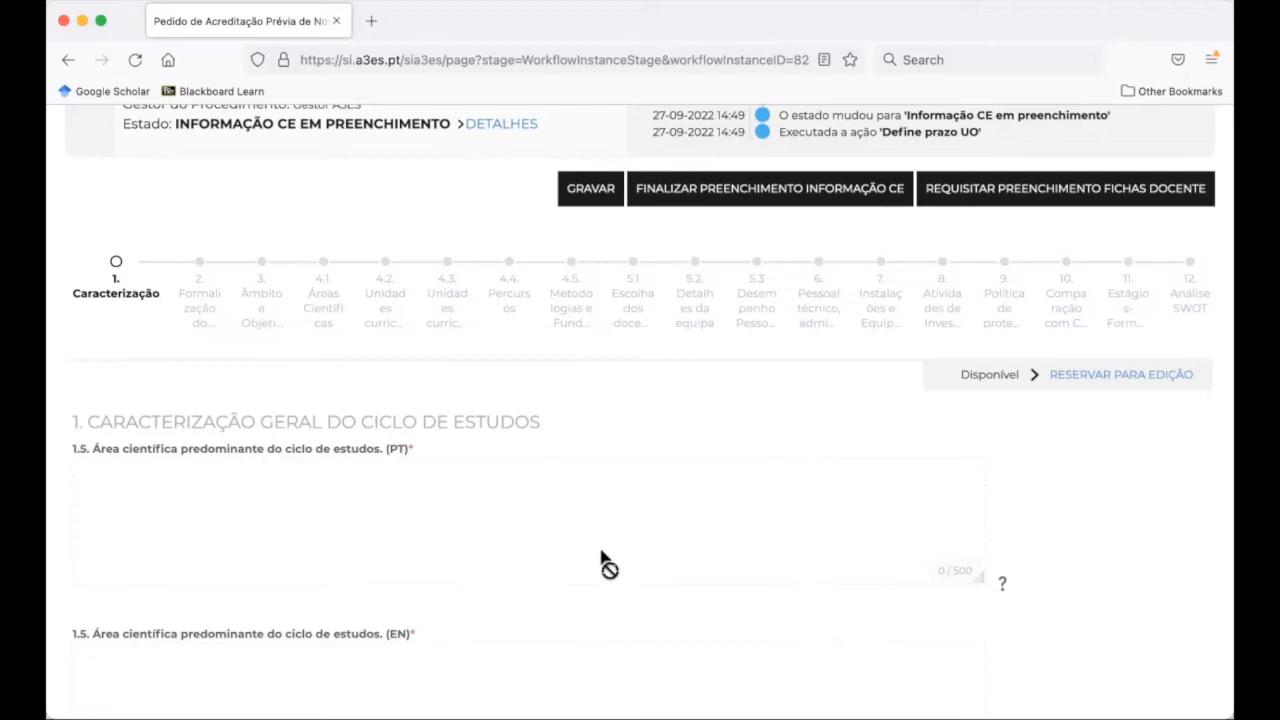
scroll(394, 434, "down", 1)
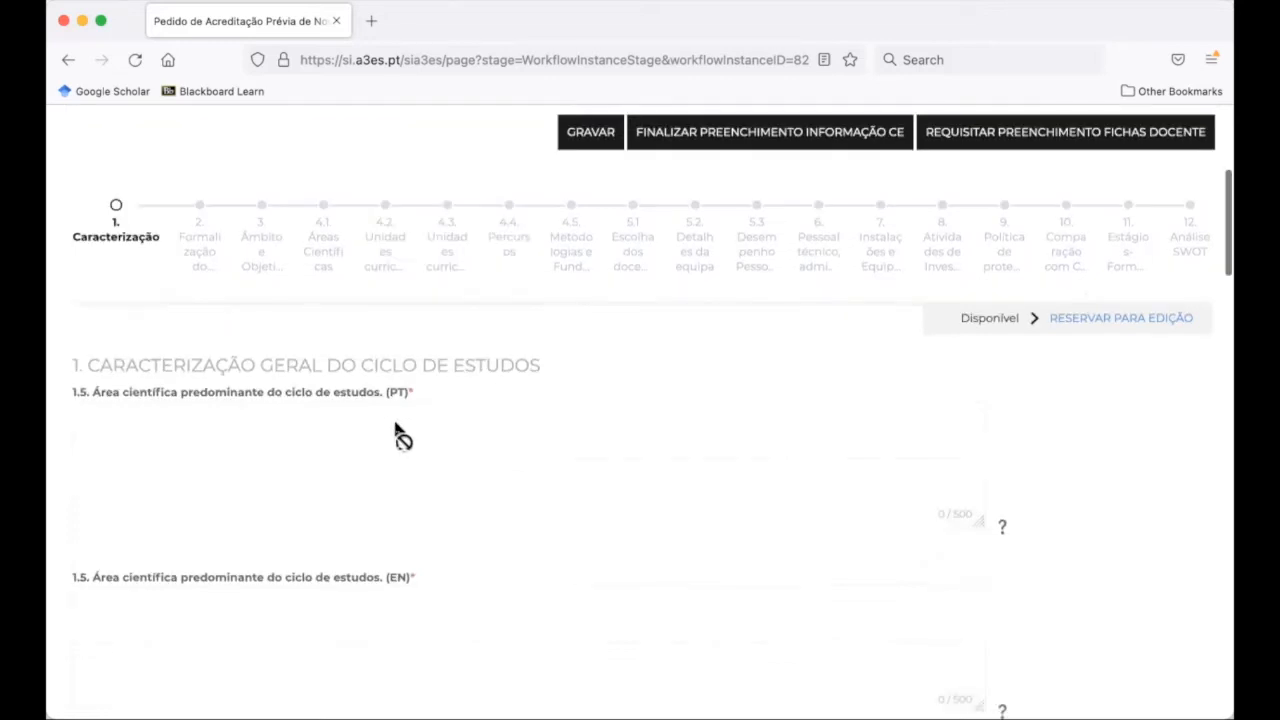
scroll(313, 495, "down", 1)
scroll(313, 495, "down", 1)
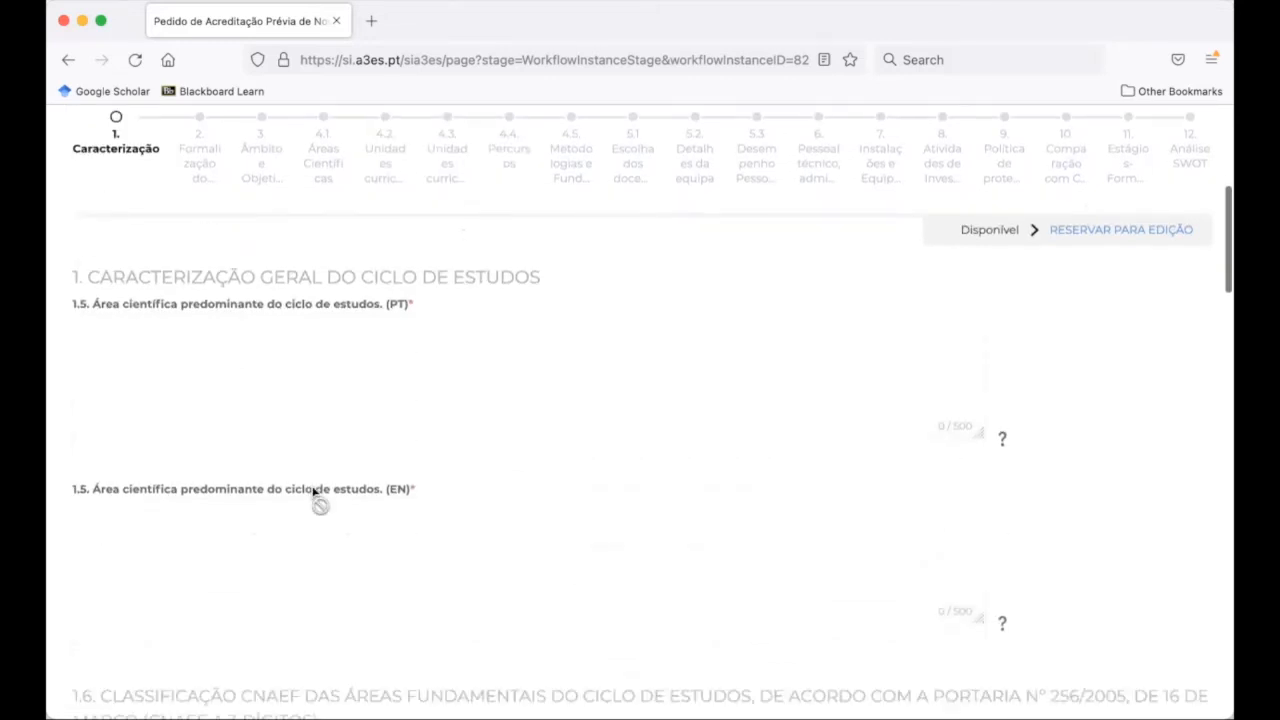
scroll(313, 495, "up", 1)
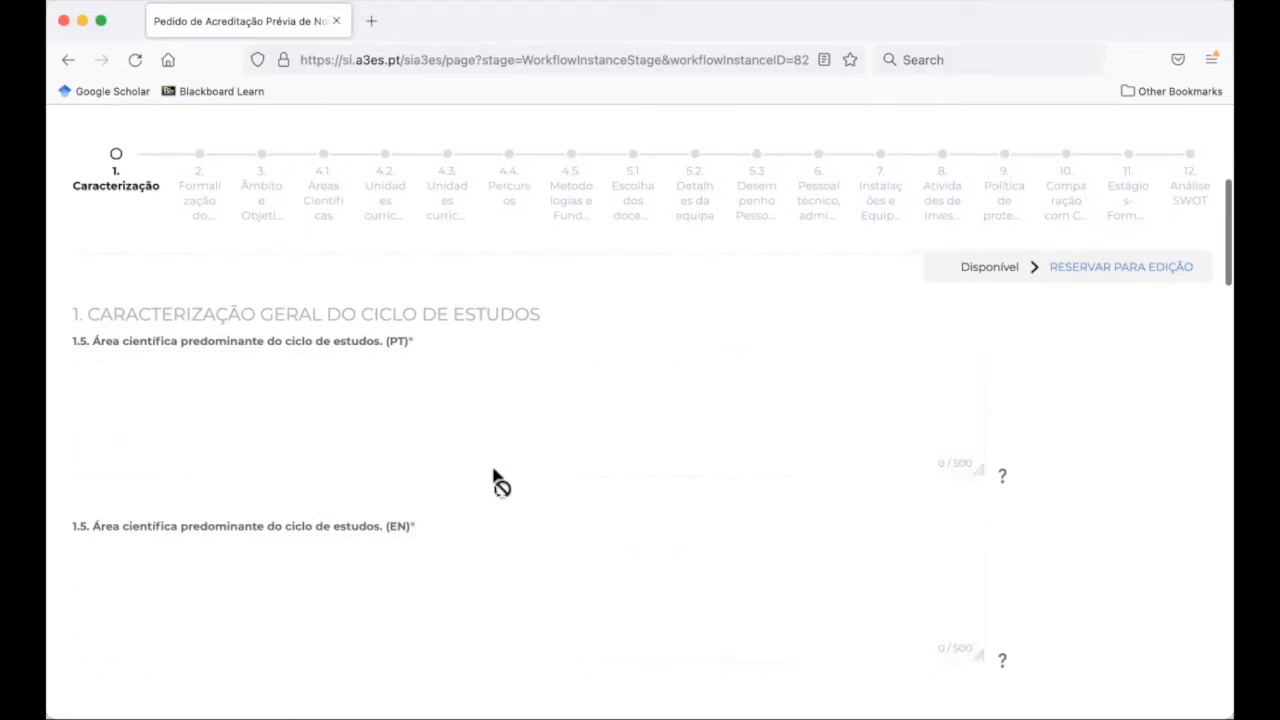
left_click(1107, 268)
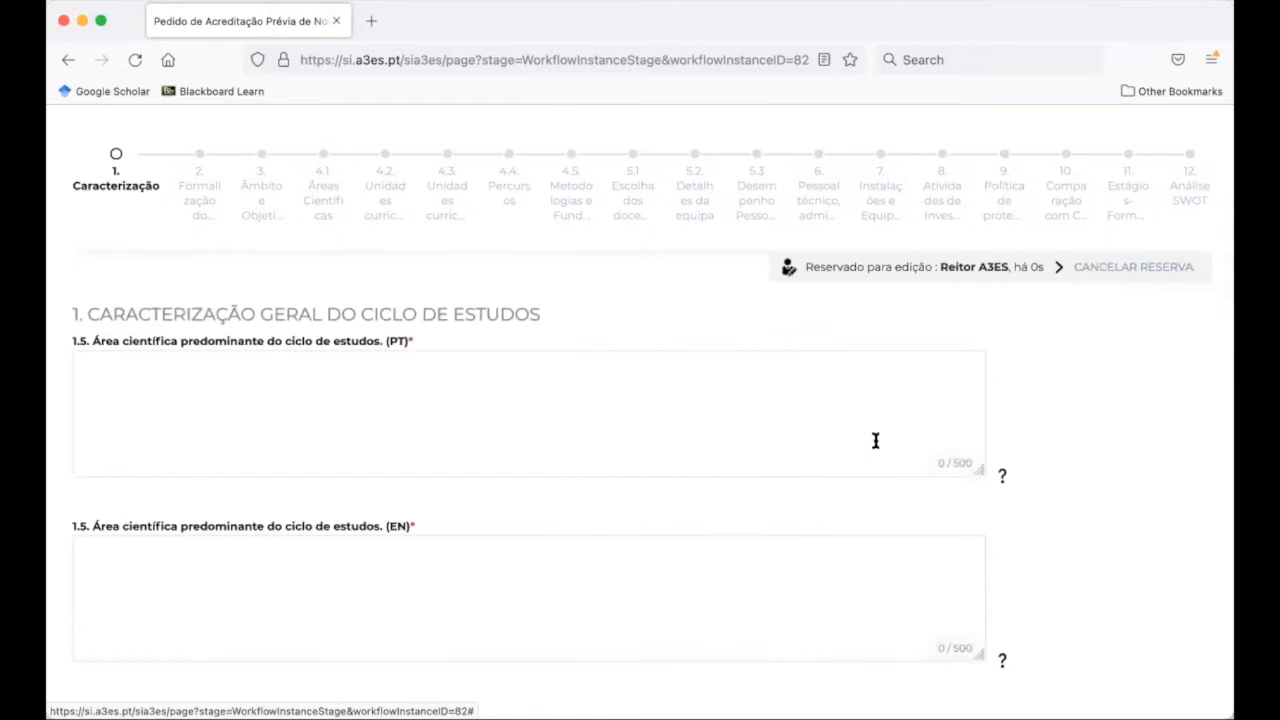
scroll(875, 440, "down", 1)
scroll(875, 440, "down", 1)
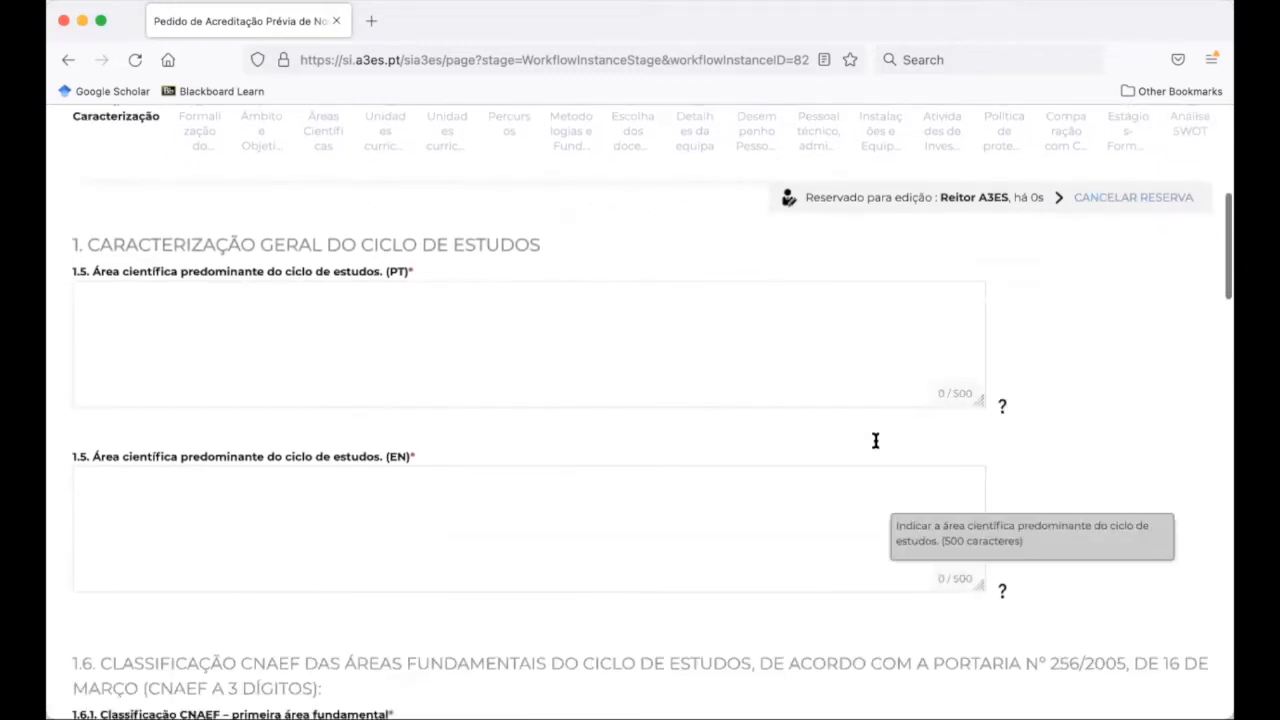
scroll(680, 376, "up", 1)
left_click(680, 376)
type("a")
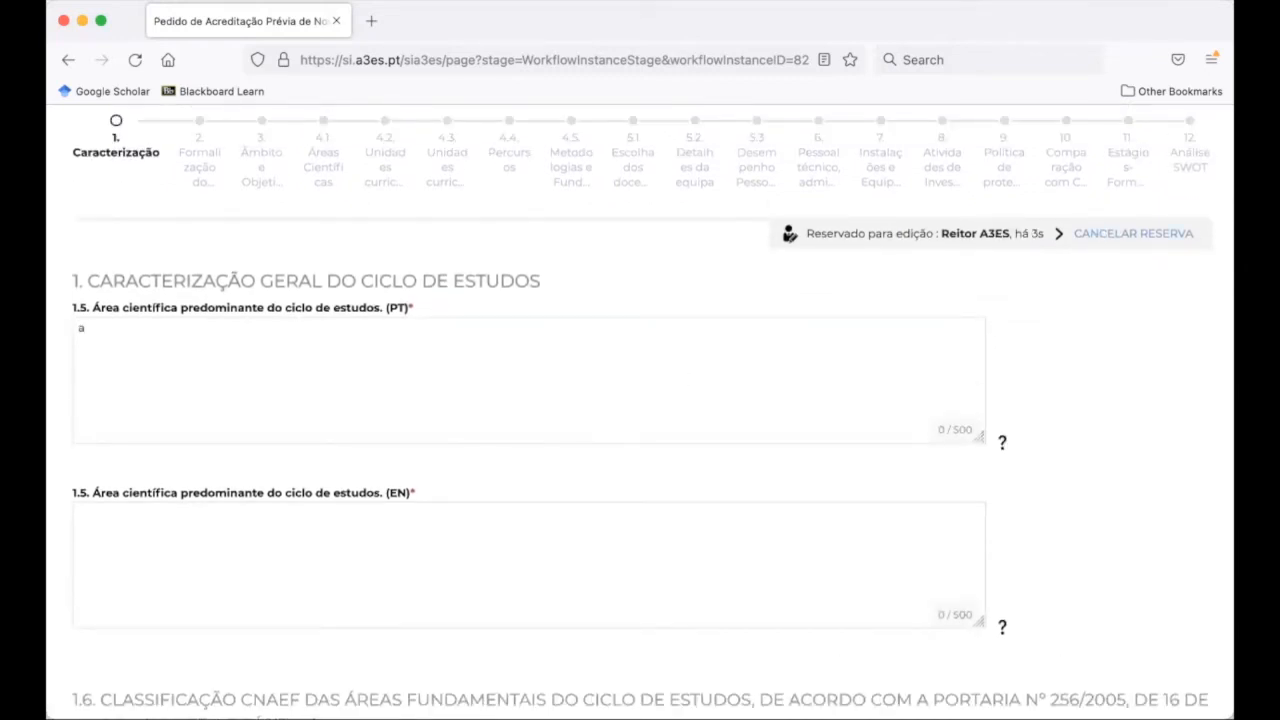
type("jshdkjashdkjashdkjahsdkjahsdka")
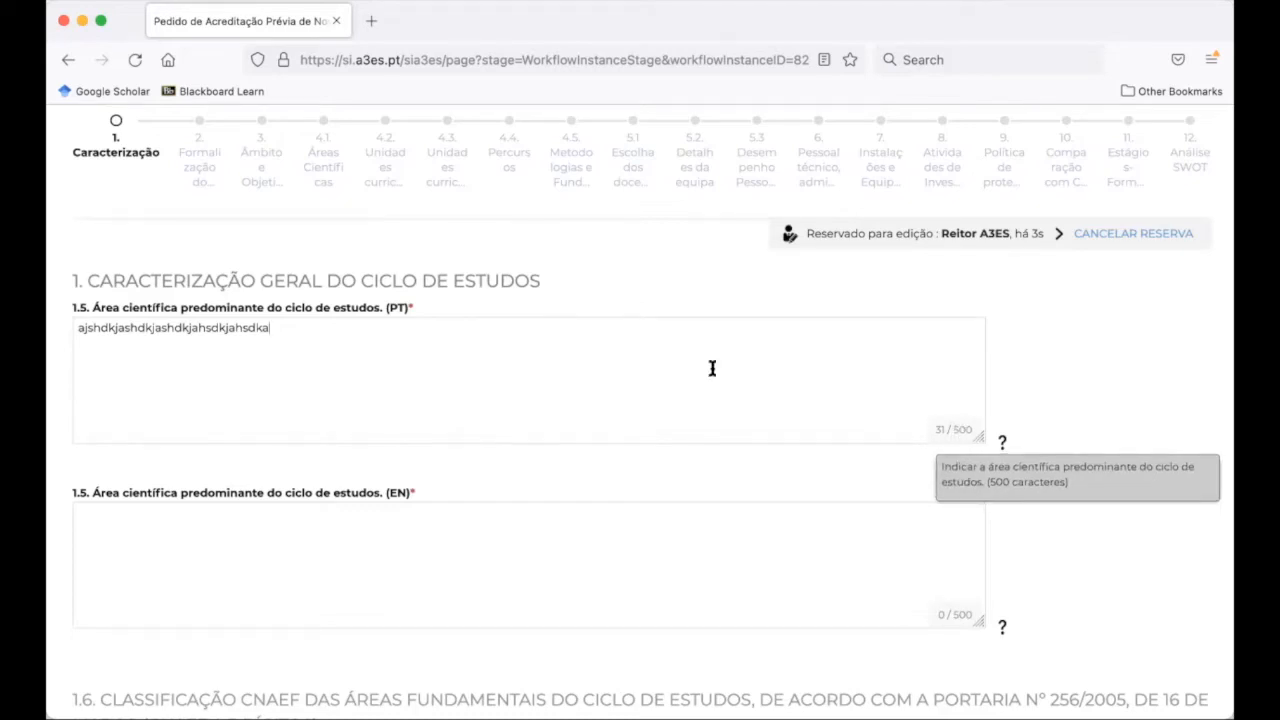
left_click(1102, 235)
scroll(817, 266, "up", 2)
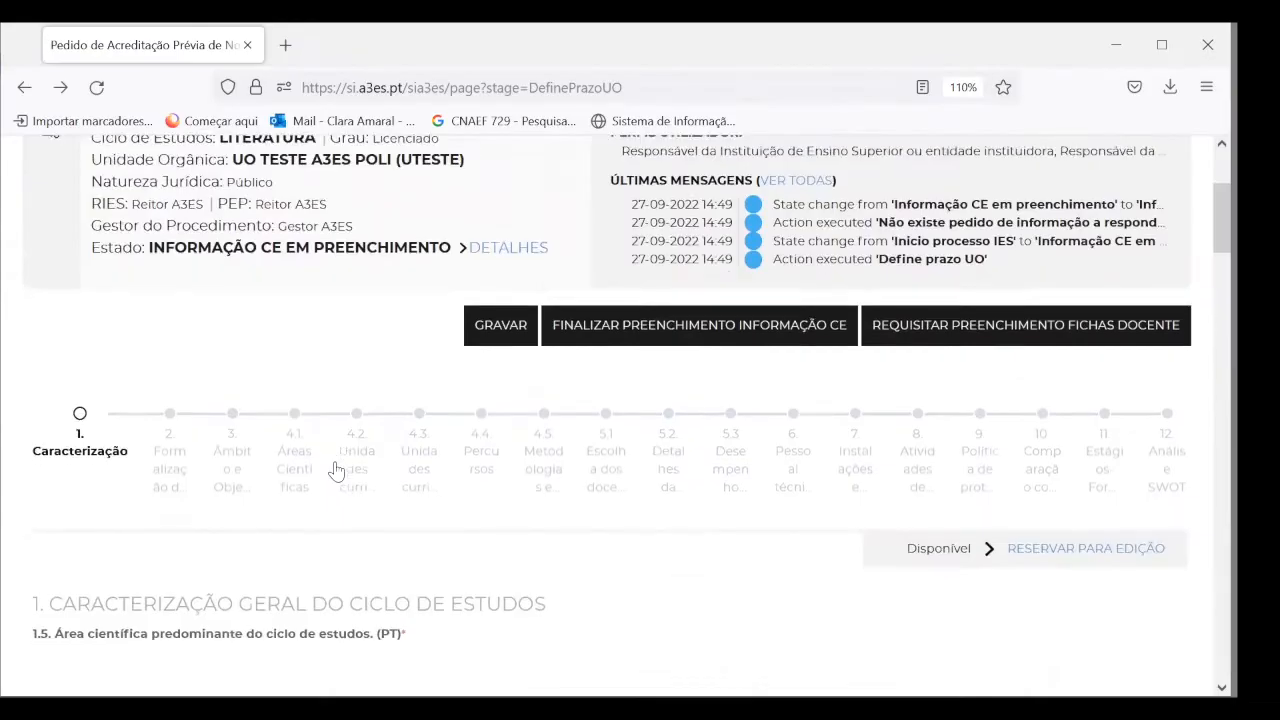
scroll(340, 470, "down", 2)
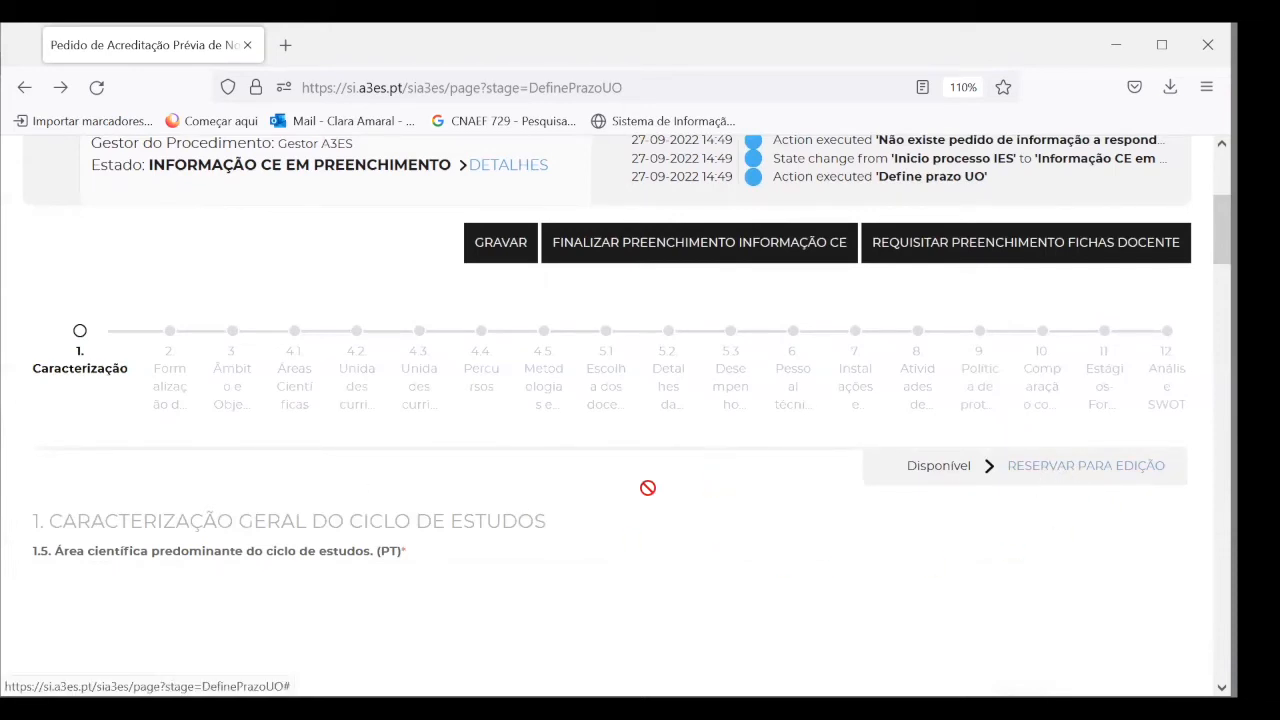
Reserve section 2 Formalização do pedido for editing
scroll(649, 486, "down", 3)
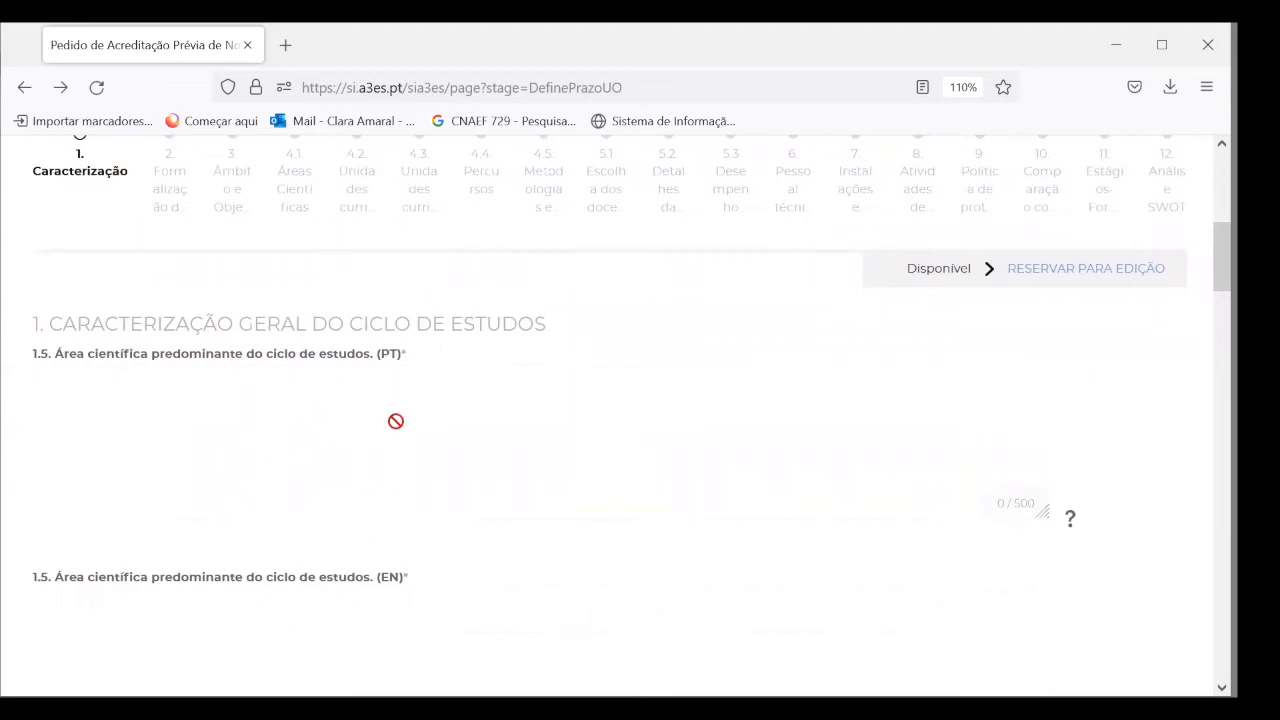
scroll(426, 451, "up", 3)
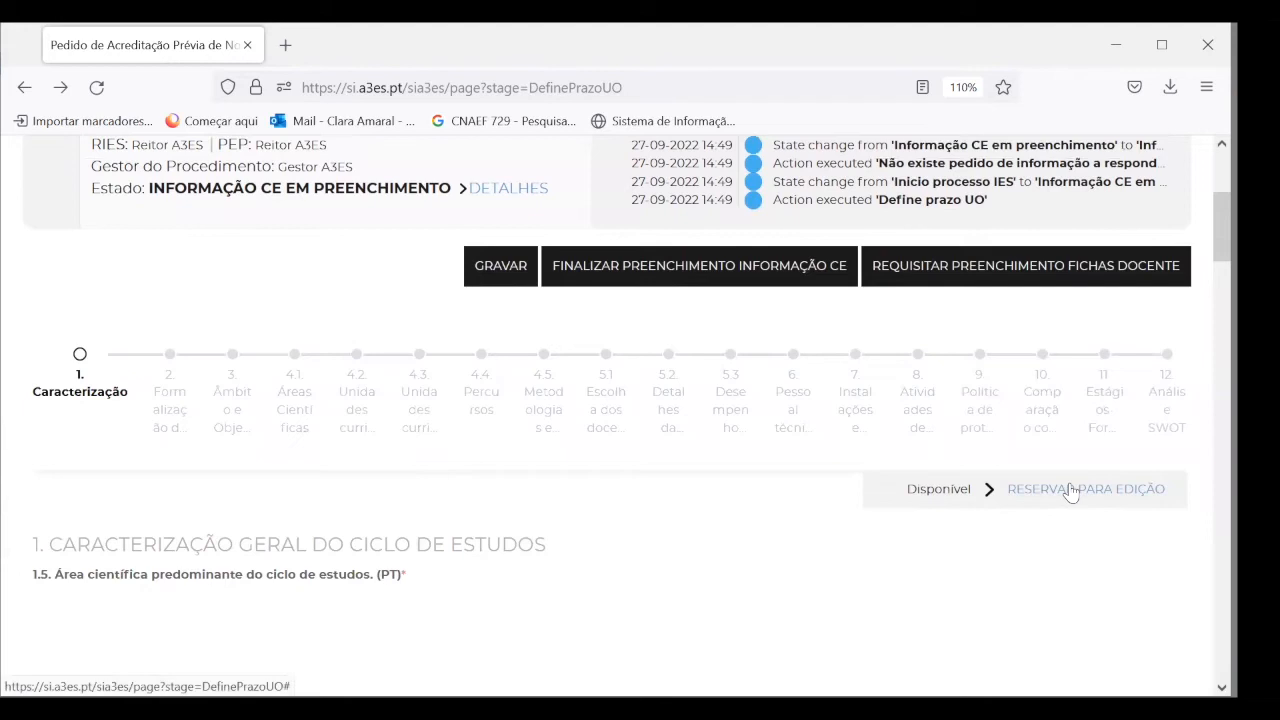
left_click(1070, 490)
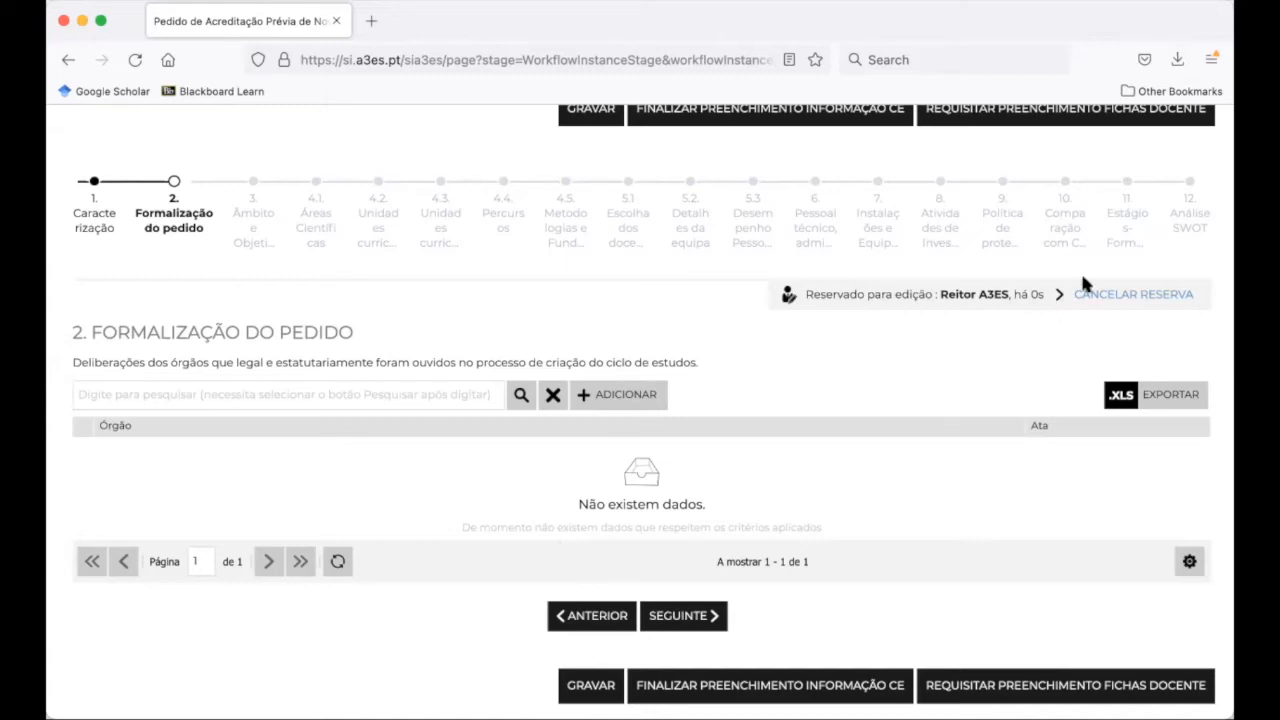
Add Conselho Pedagógico as a new deliberating body
left_click(637, 394)
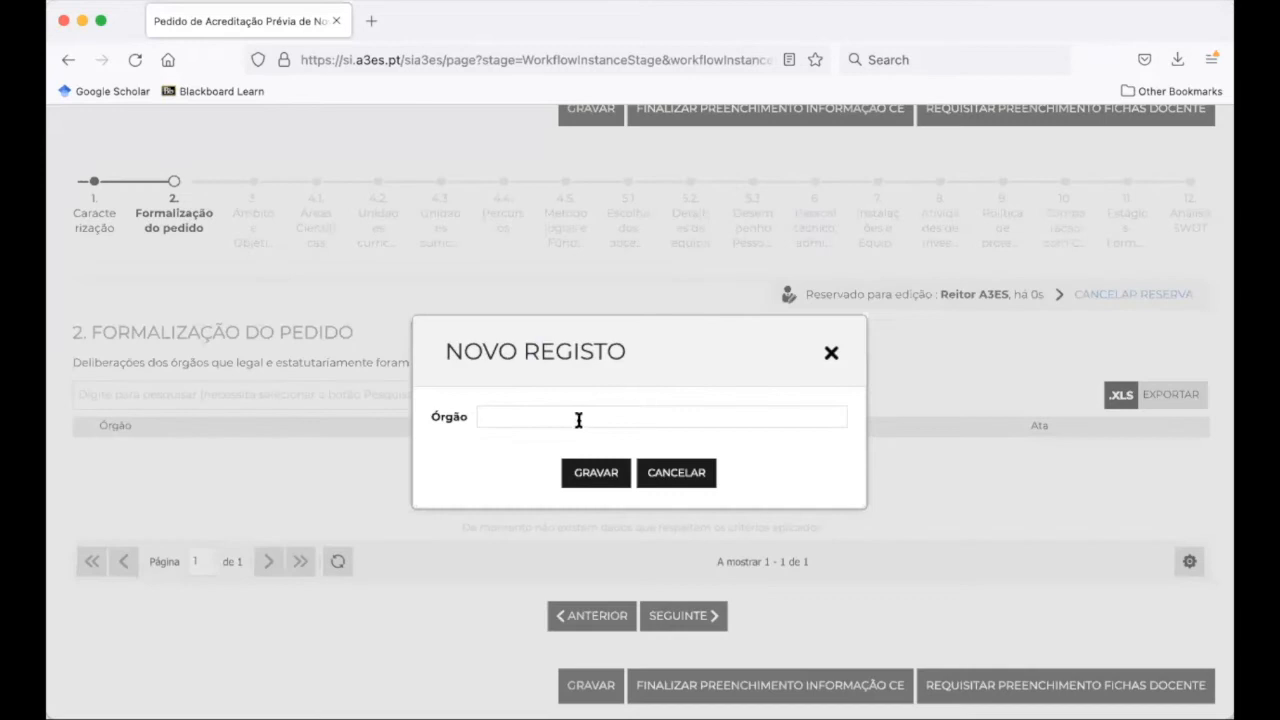
type("Conselho Pedagógico")
left_click(595, 476)
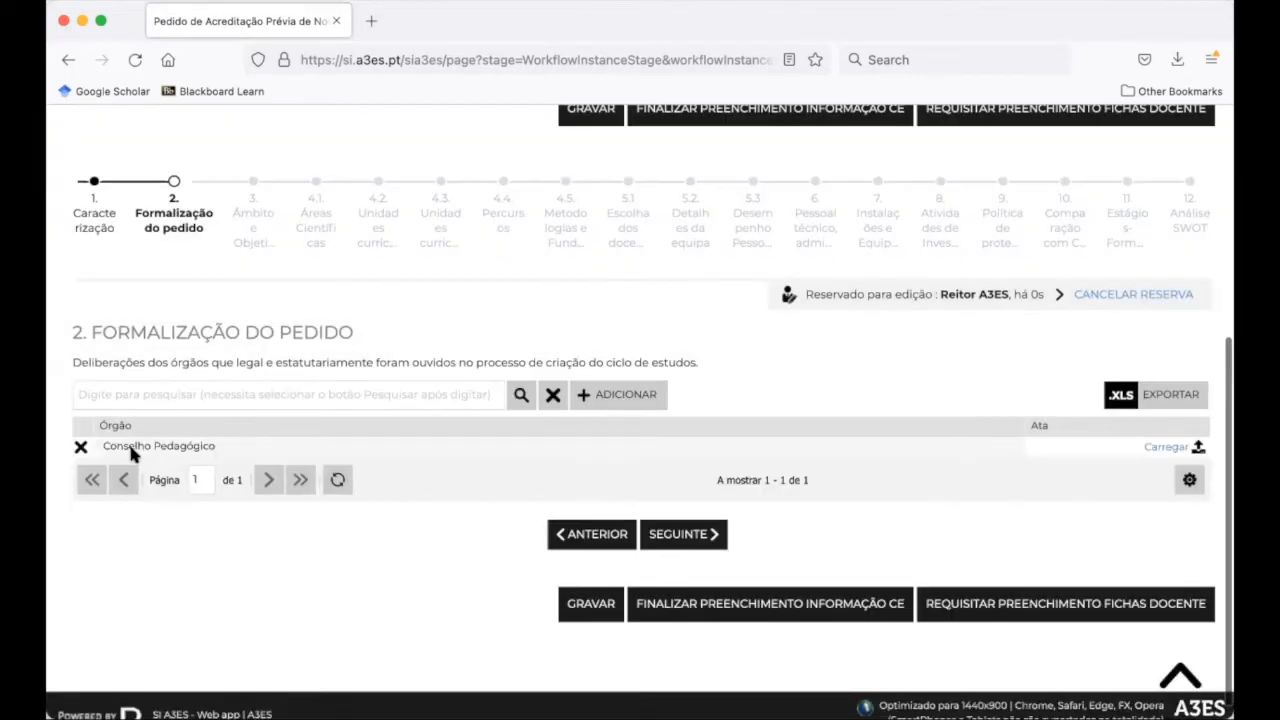
Upload Isto é um PDF.pdf from the A3ES folder as Conselho Pedagógico's minutes
left_click(1166, 447)
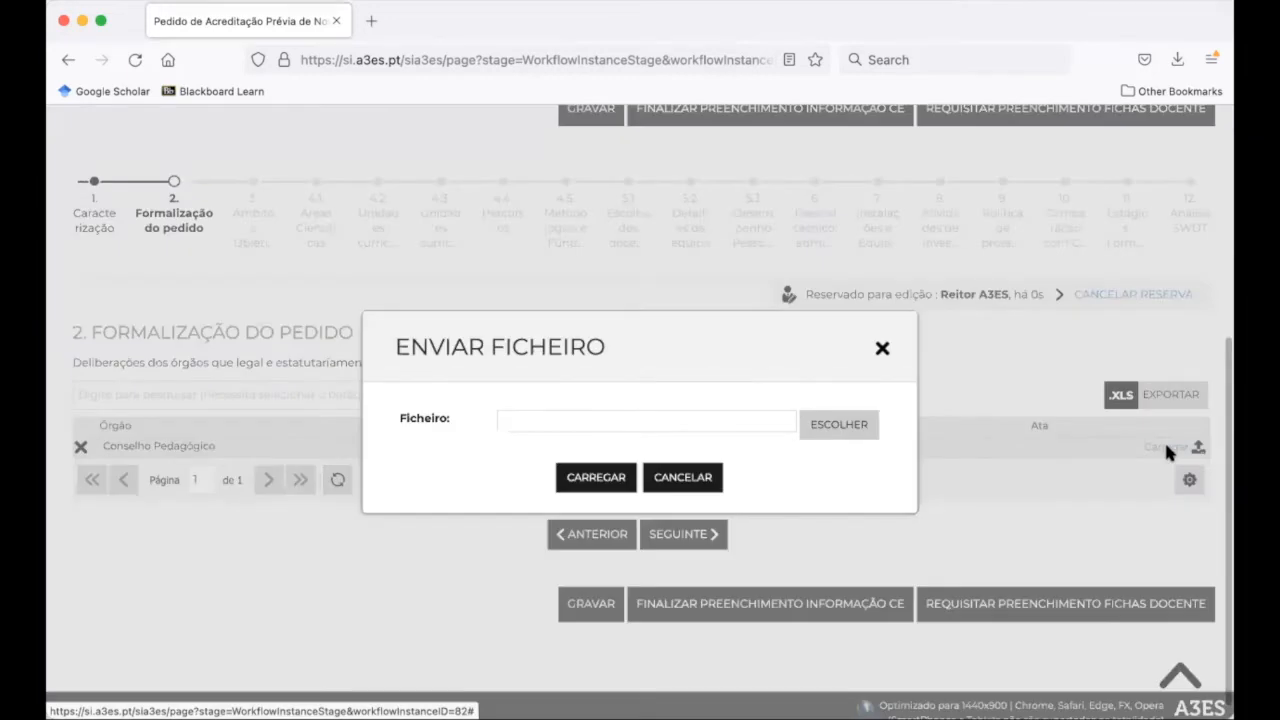
left_click(827, 425)
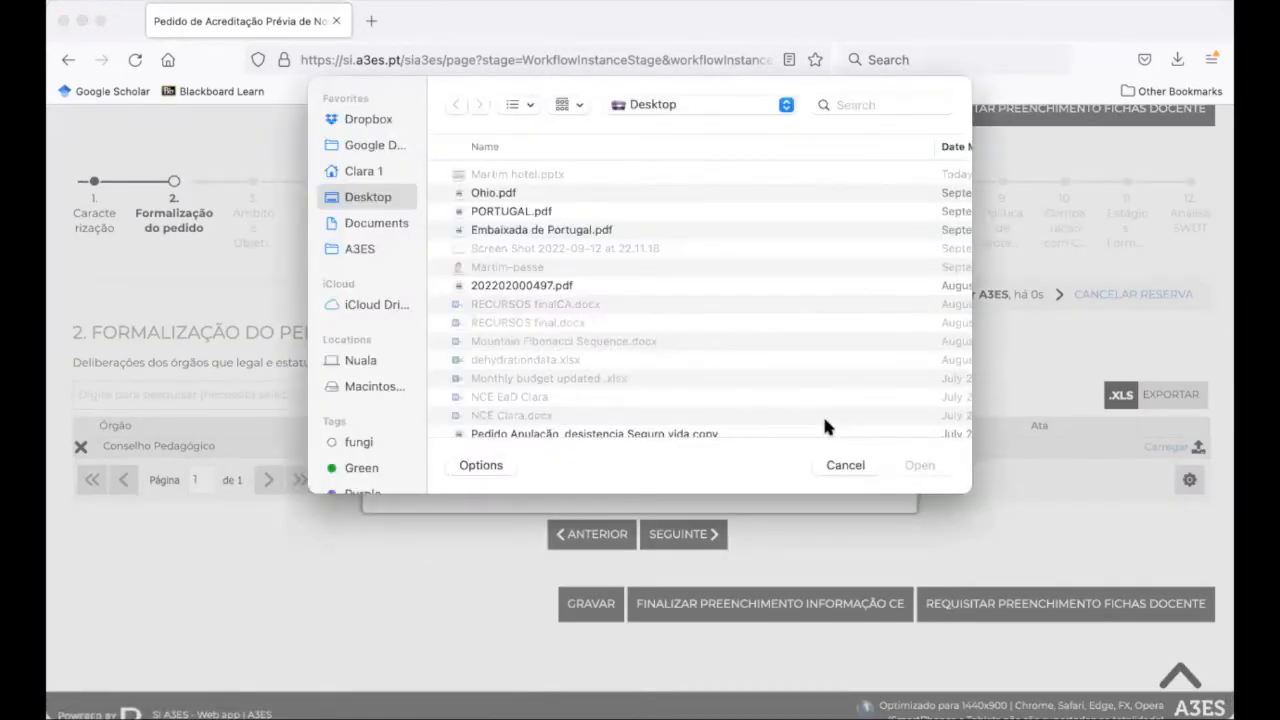
left_click(362, 250)
left_click(476, 194)
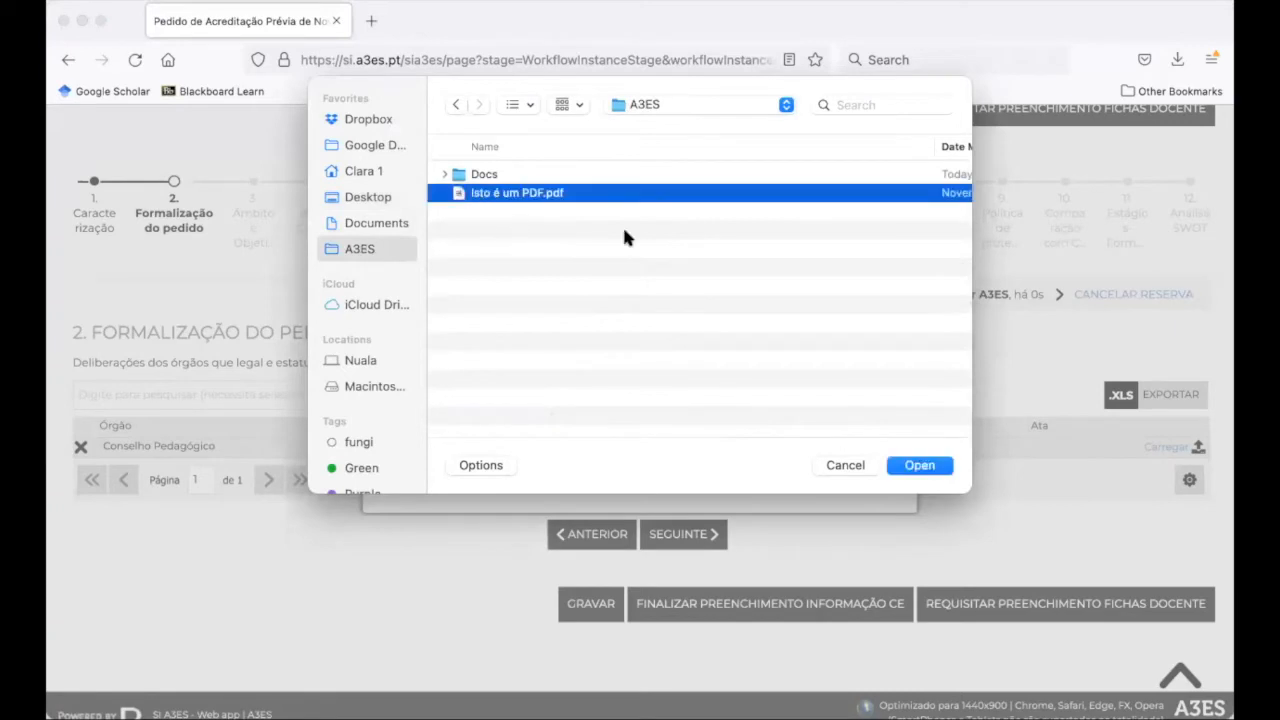
left_click(918, 470)
left_click(578, 476)
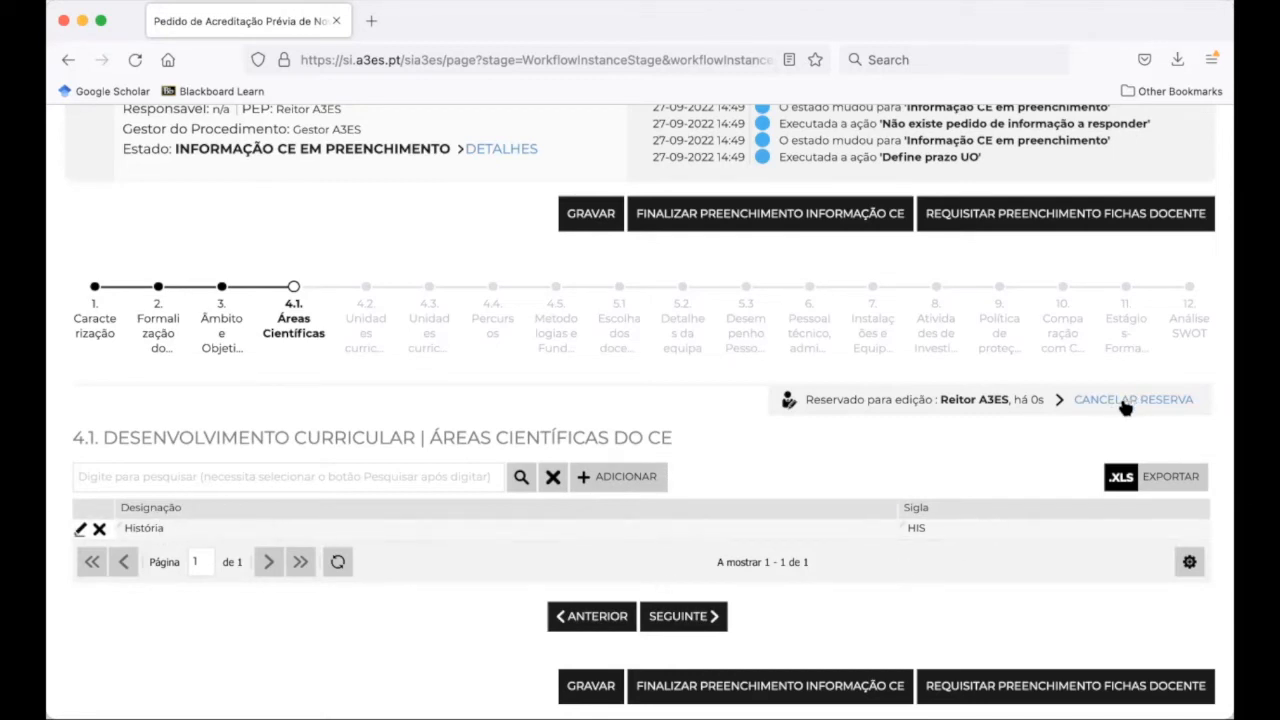
Add scientific area Literatura (EN Literature, sigla L) and save section 4.1
left_click(609, 480)
type("Liter")
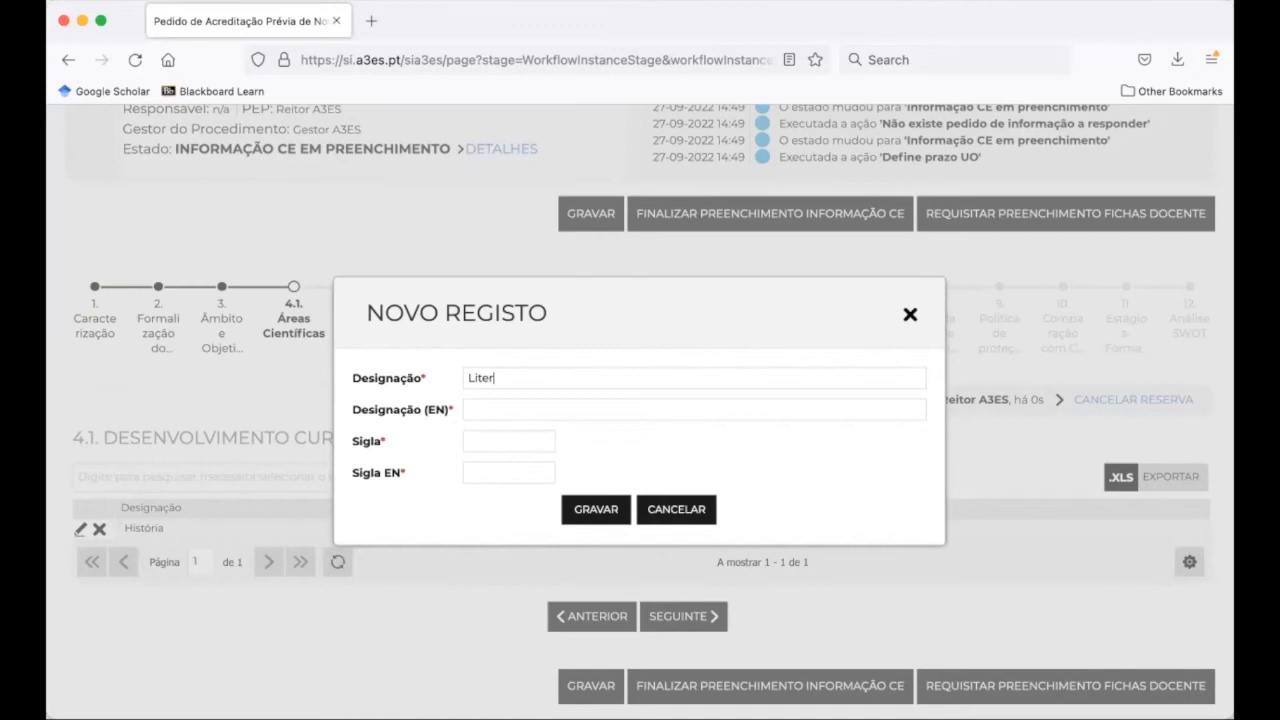
type("eaature")
key("BackSpace")
type("a")
left_click(489, 409)
type("Literature")
left_click(500, 446)
type("L")
key("Tab")
type("L")
left_click(600, 511)
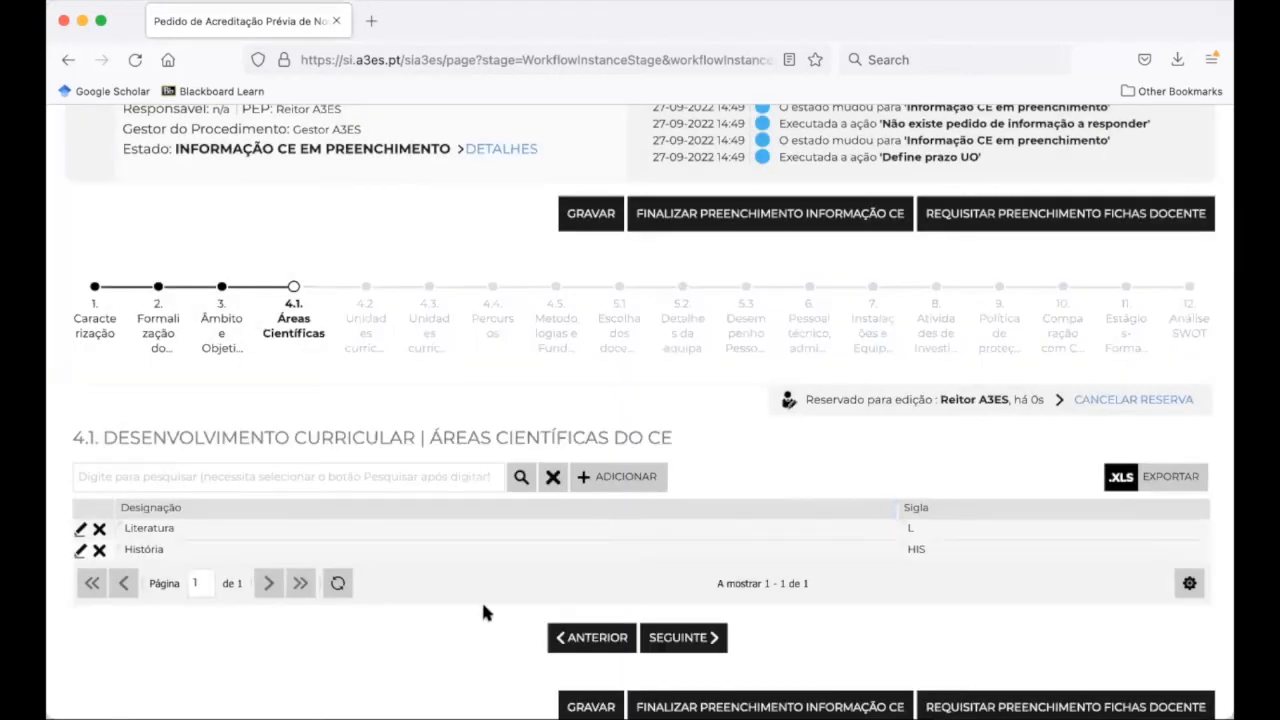
scroll(575, 585, "down", 2)
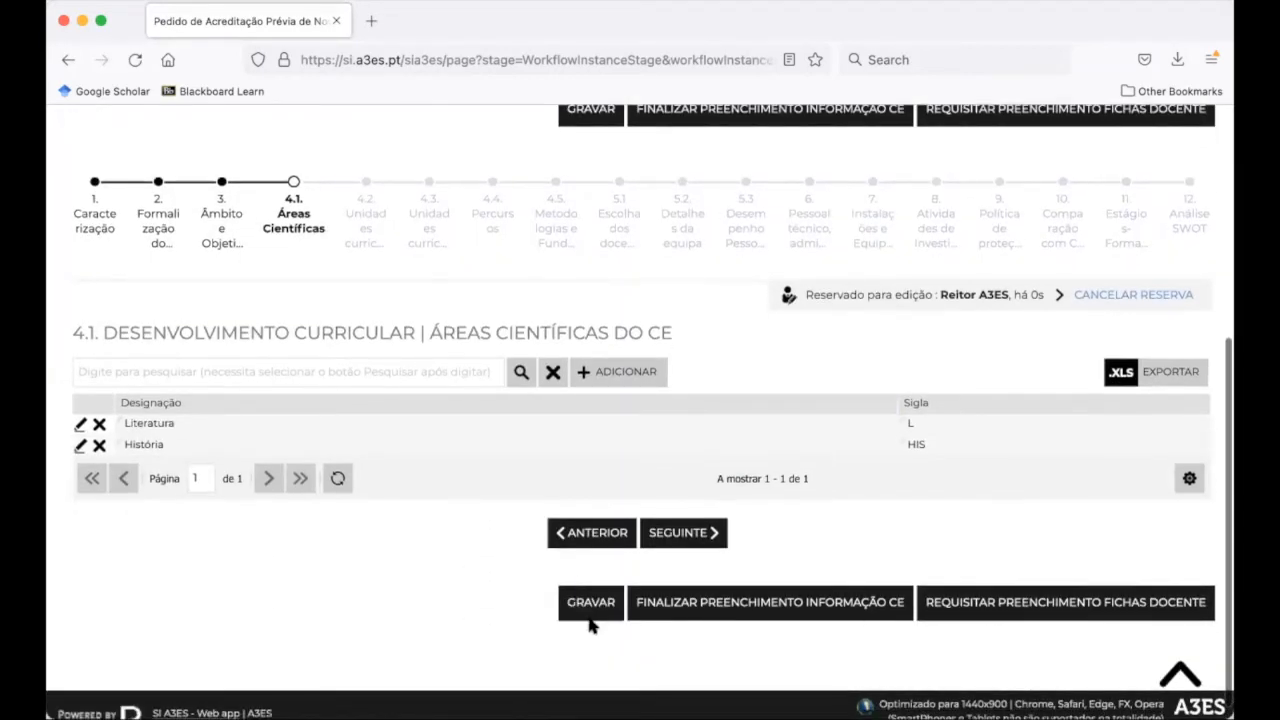
left_click(590, 620)
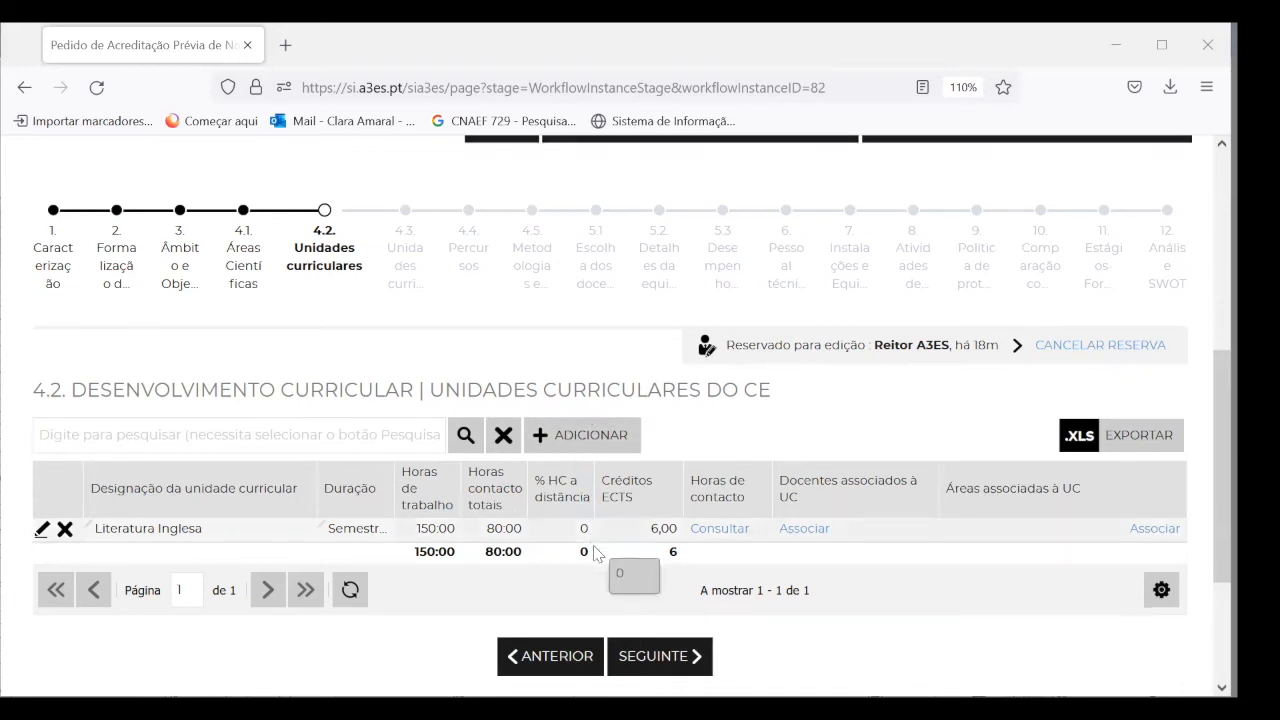
Cancel and re-take the editing reservation on section 4.2 Unidades Curriculares
scroll(595, 553, "down", 2)
scroll(590, 546, "up", 1)
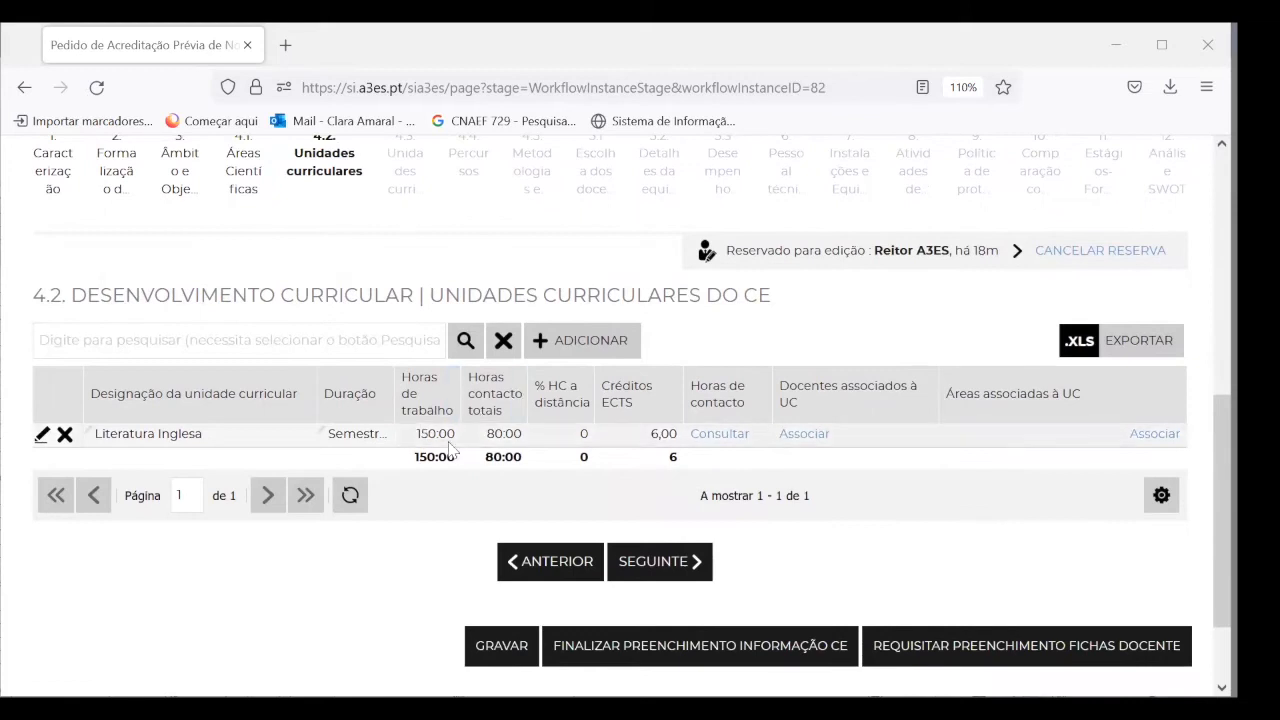
scroll(640, 460, "up", 1)
scroll(671, 449, "down", 1)
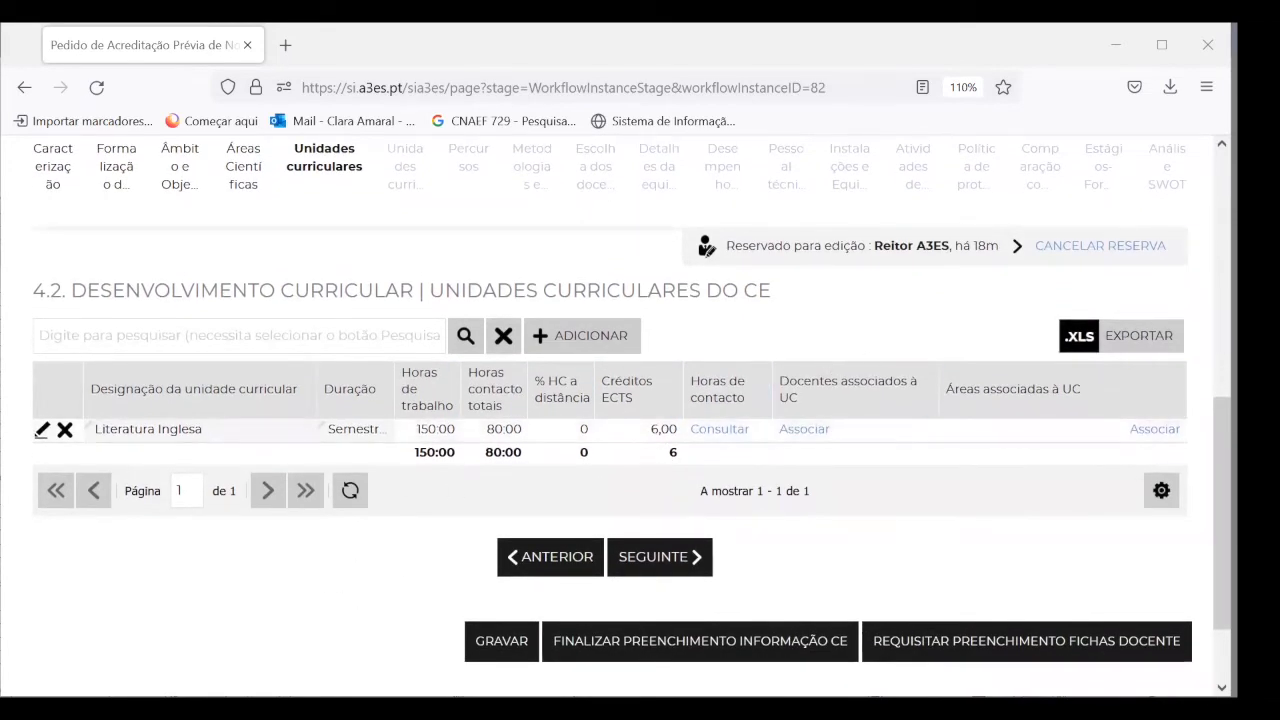
left_click(1104, 248)
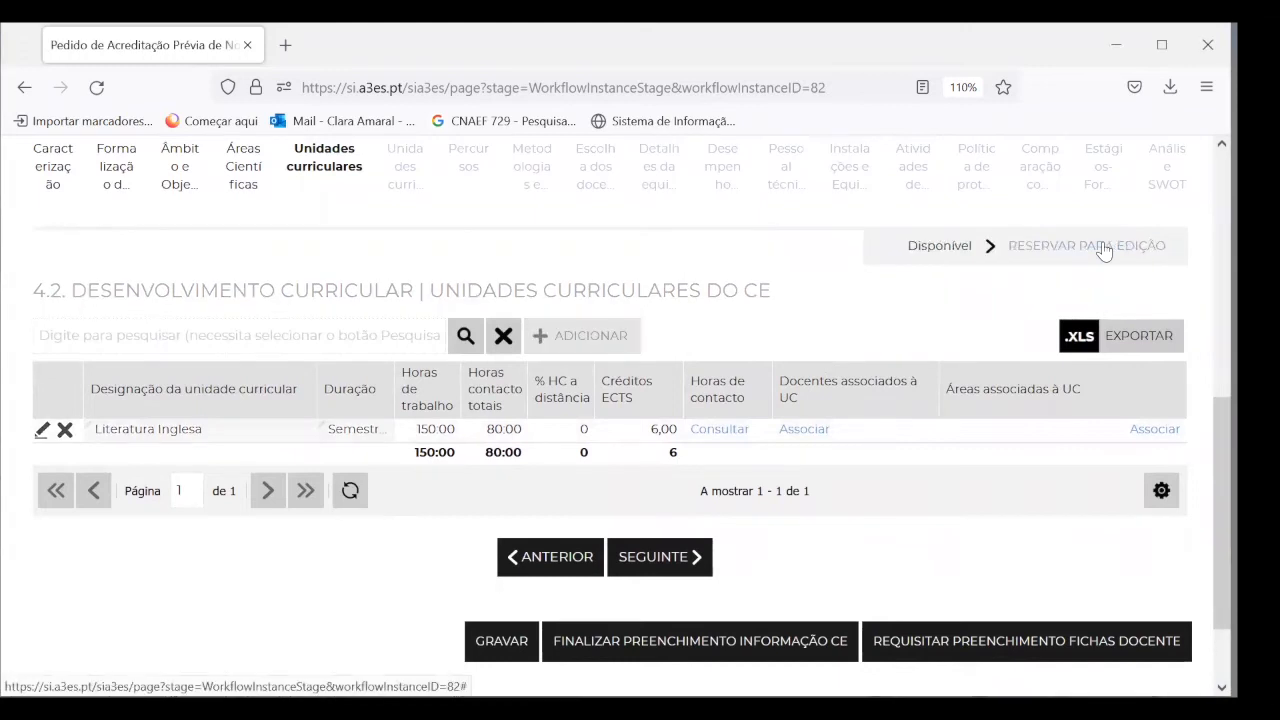
left_click(1104, 248)
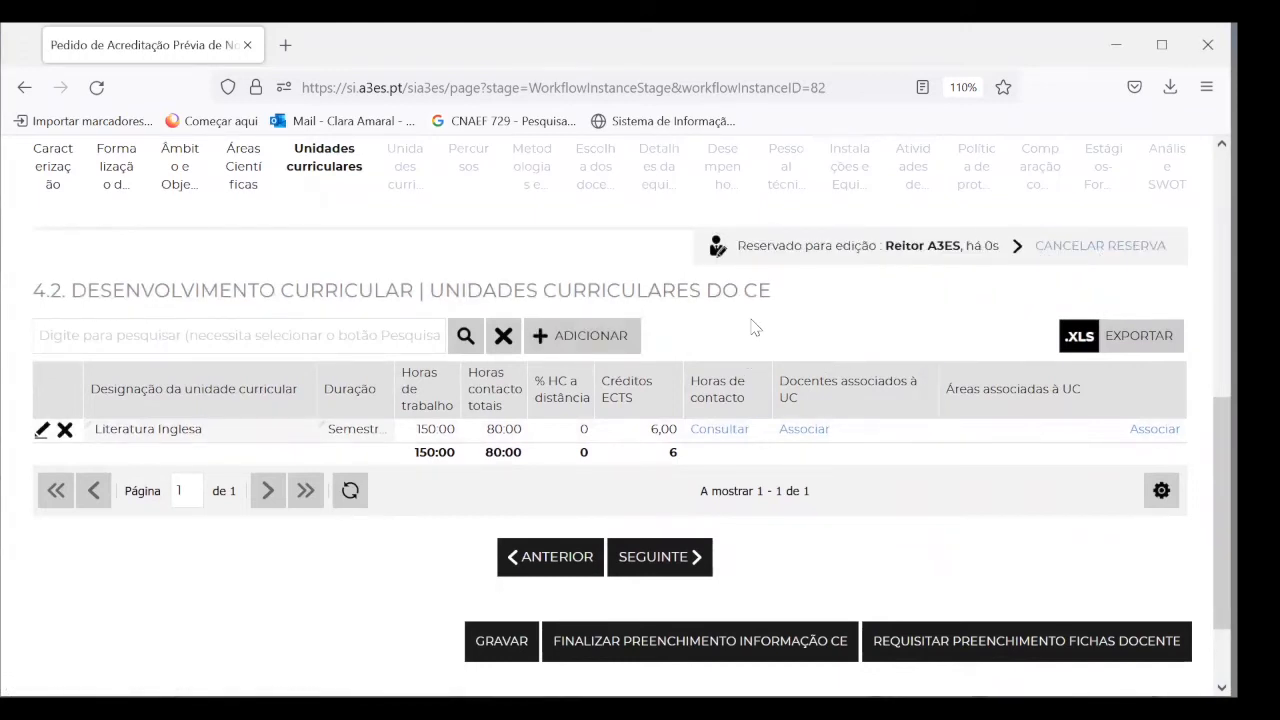
scroll(754, 327, "up", 1)
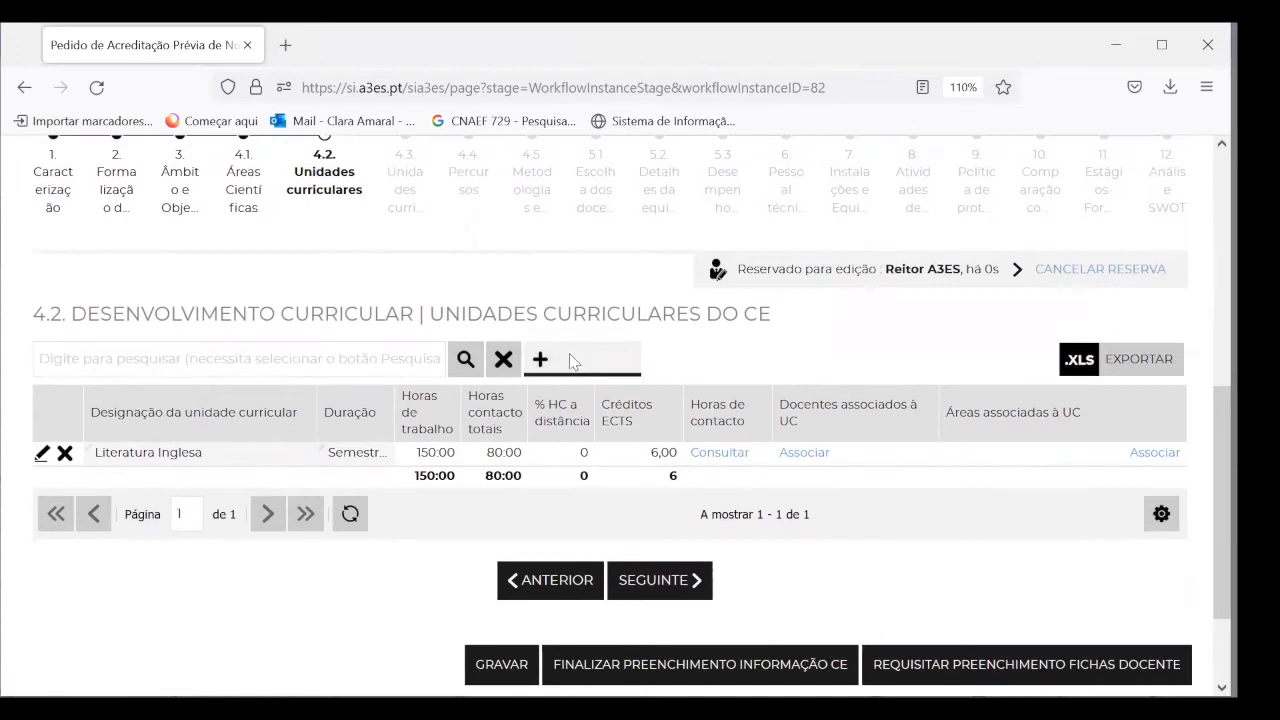
left_click(573, 362)
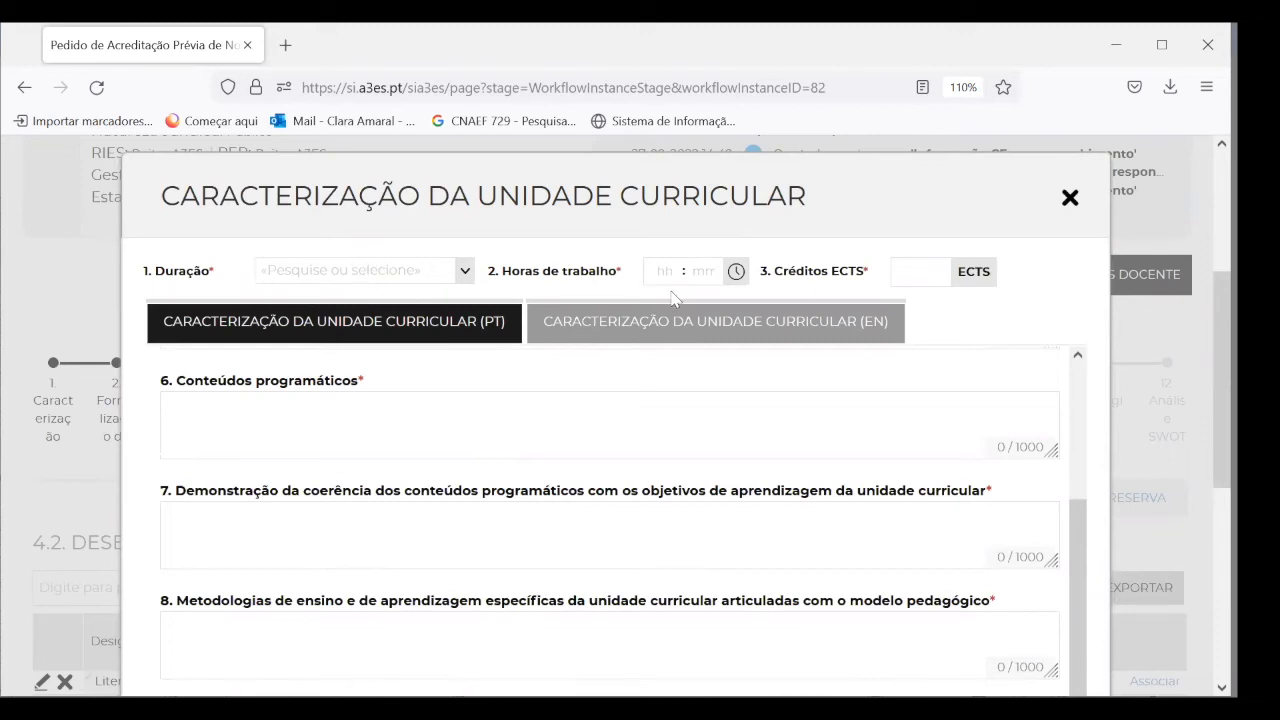
Check the Duração options and scroll through the blank unit form's Portuguese fields
left_click(464, 271)
left_click(464, 271)
scroll(347, 410, "up", 2)
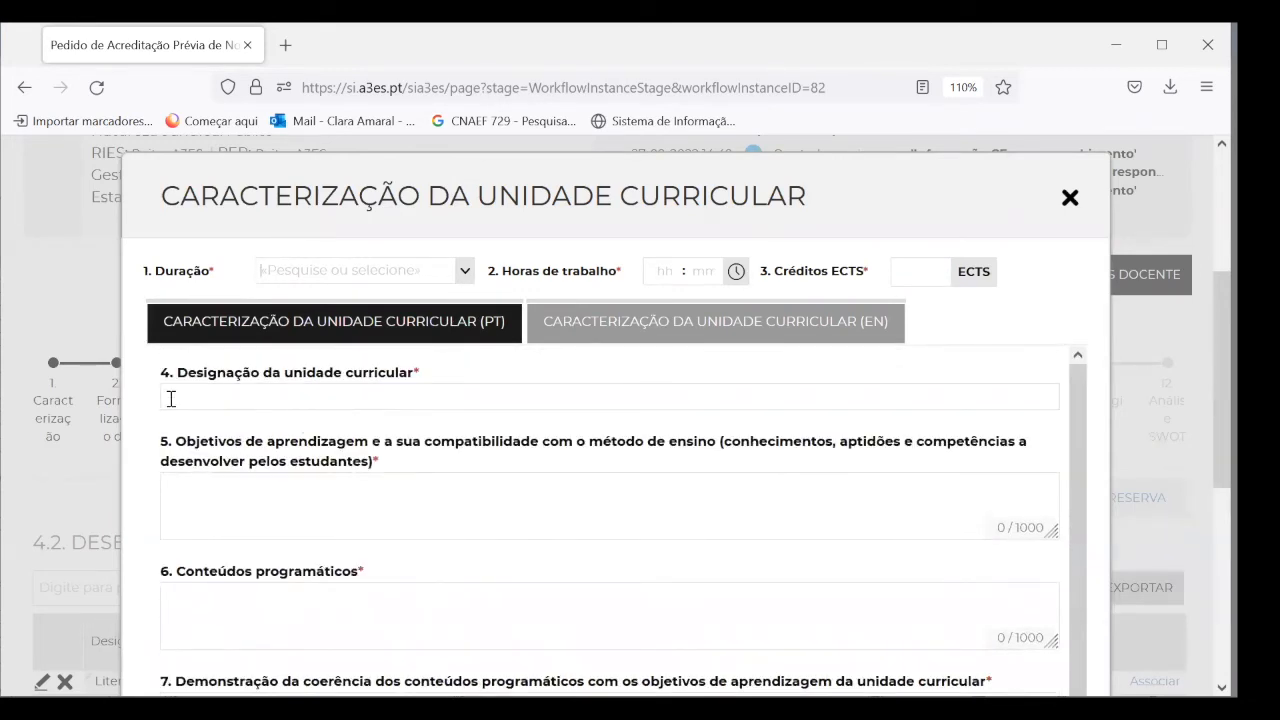
scroll(225, 470, "down", 2)
scroll(222, 465, "down", 5)
scroll(221, 462, "up", 3)
scroll(218, 463, "up", 2)
scroll(222, 465, "down", 3)
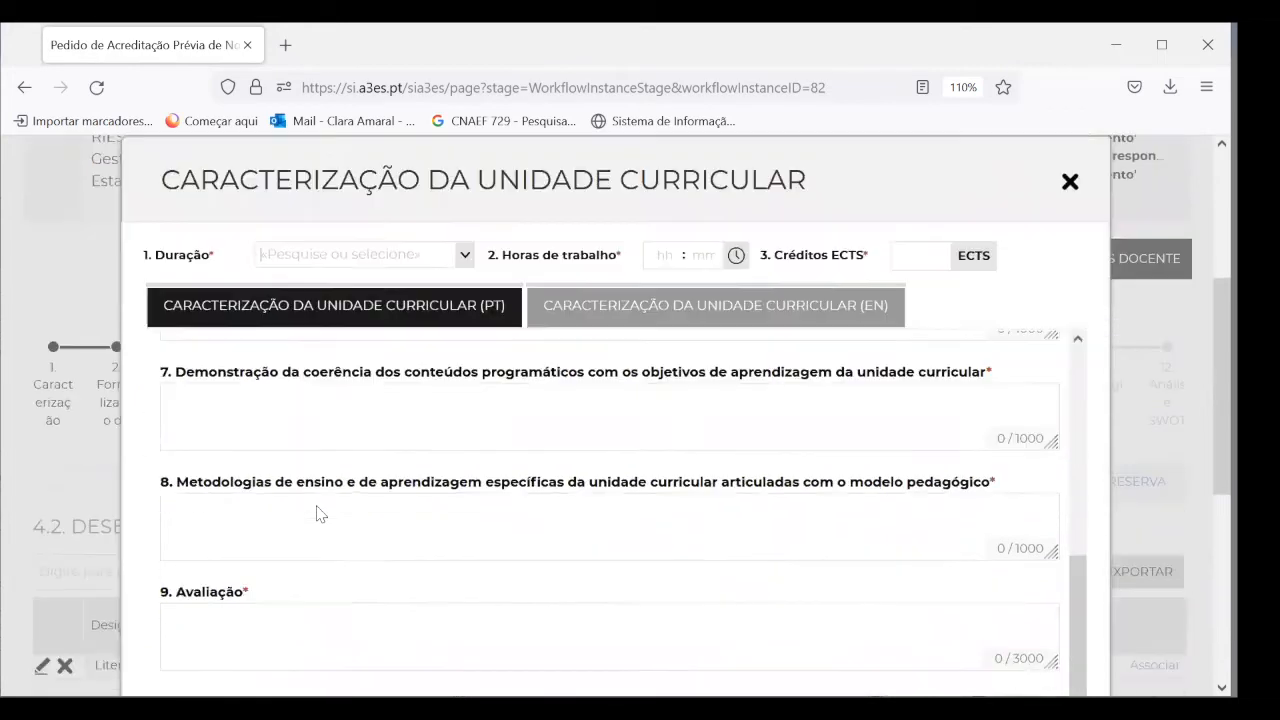
scroll(320, 513, "down", 2)
scroll(306, 450, "up", 4)
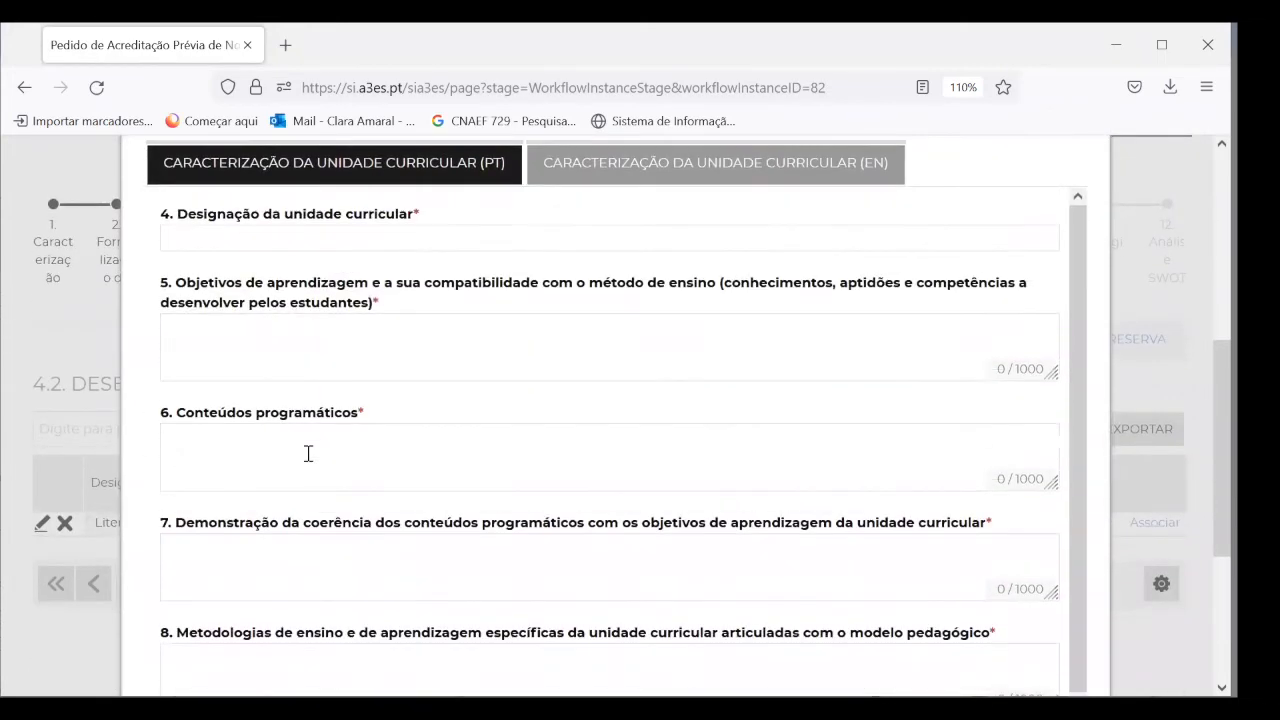
scroll(357, 376, "up", 1)
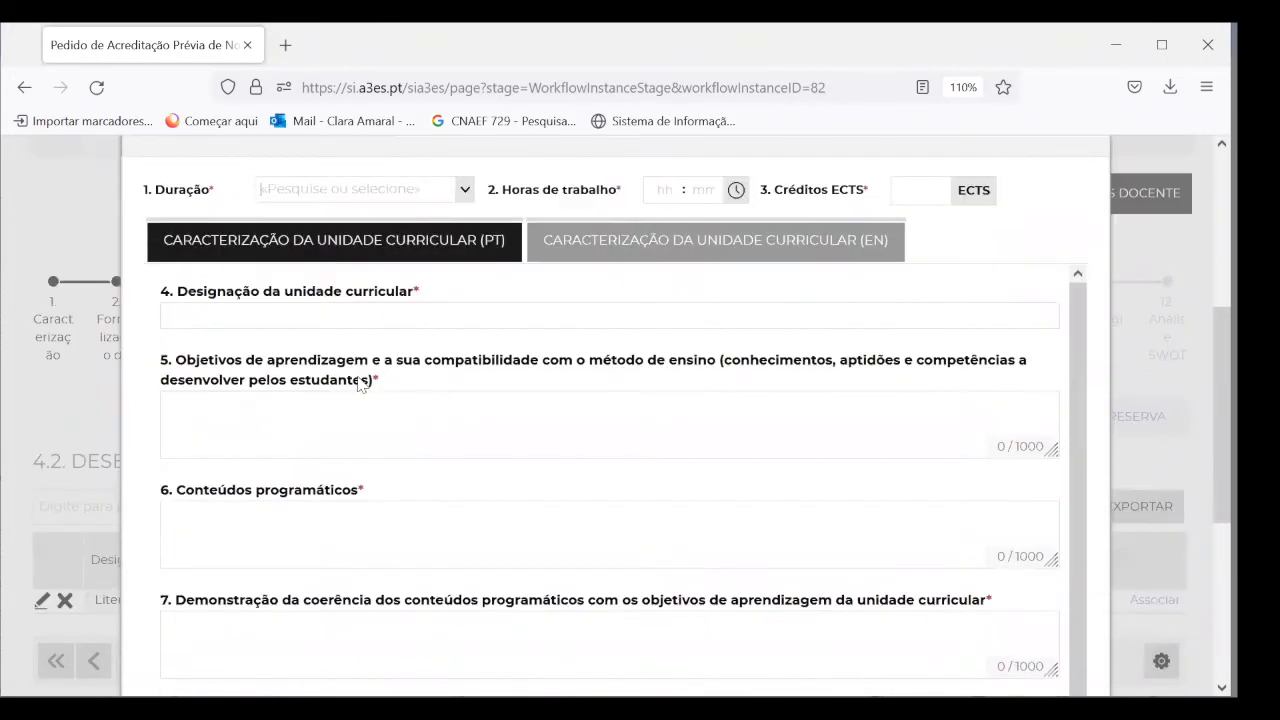
Look over the English fields of the curricular unit form
left_click(665, 234)
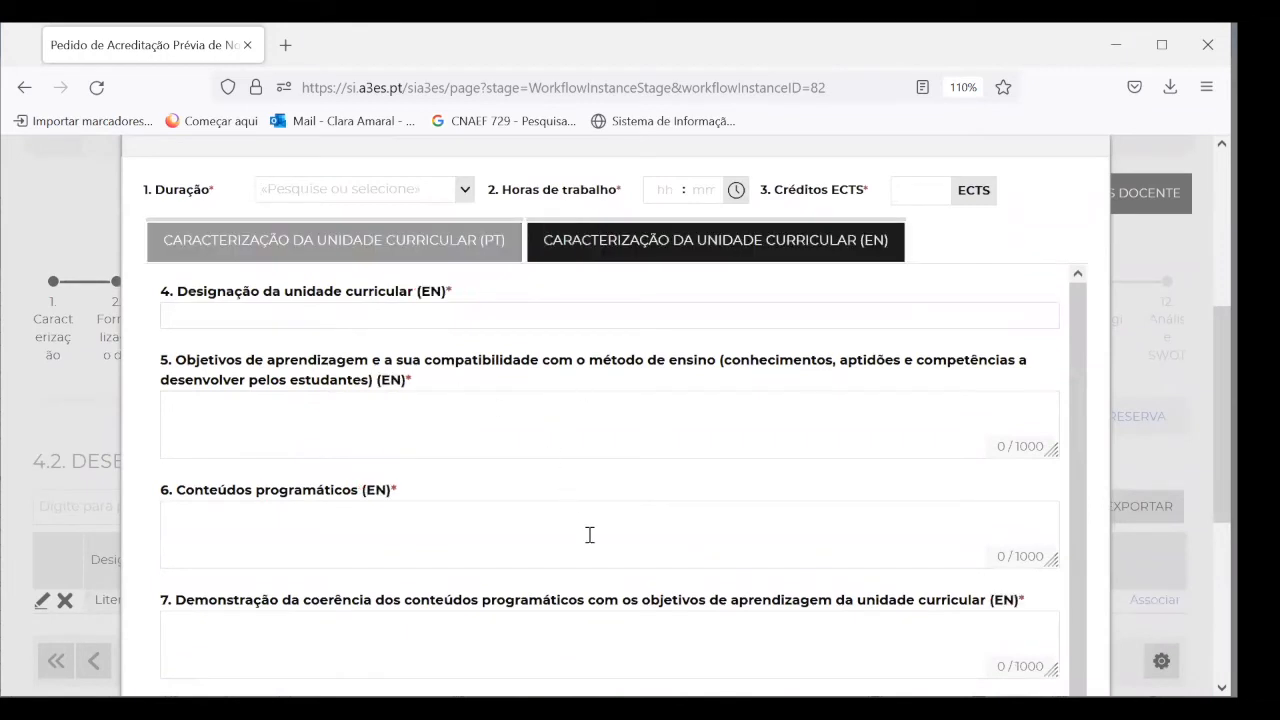
scroll(588, 540, "down", 3)
scroll(588, 540, "down", 3)
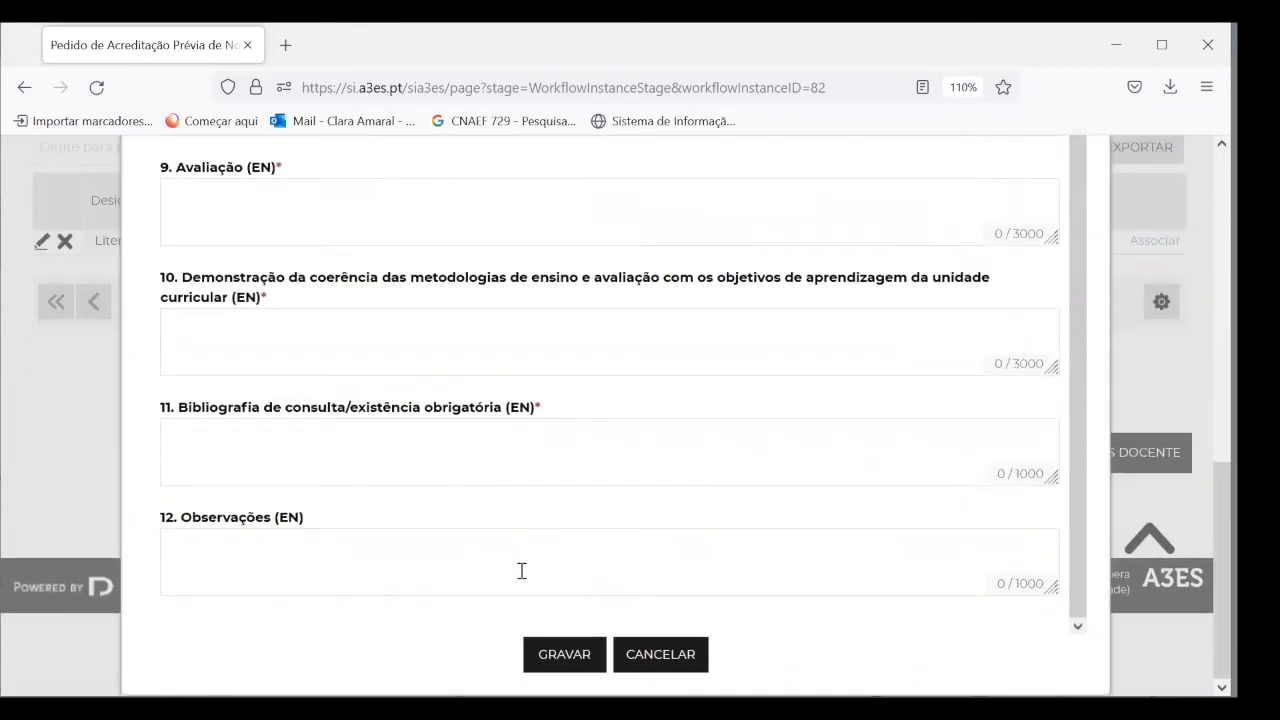
Try saving the blank curricular unit and dismiss the missing-required-fields warning
left_click(545, 663)
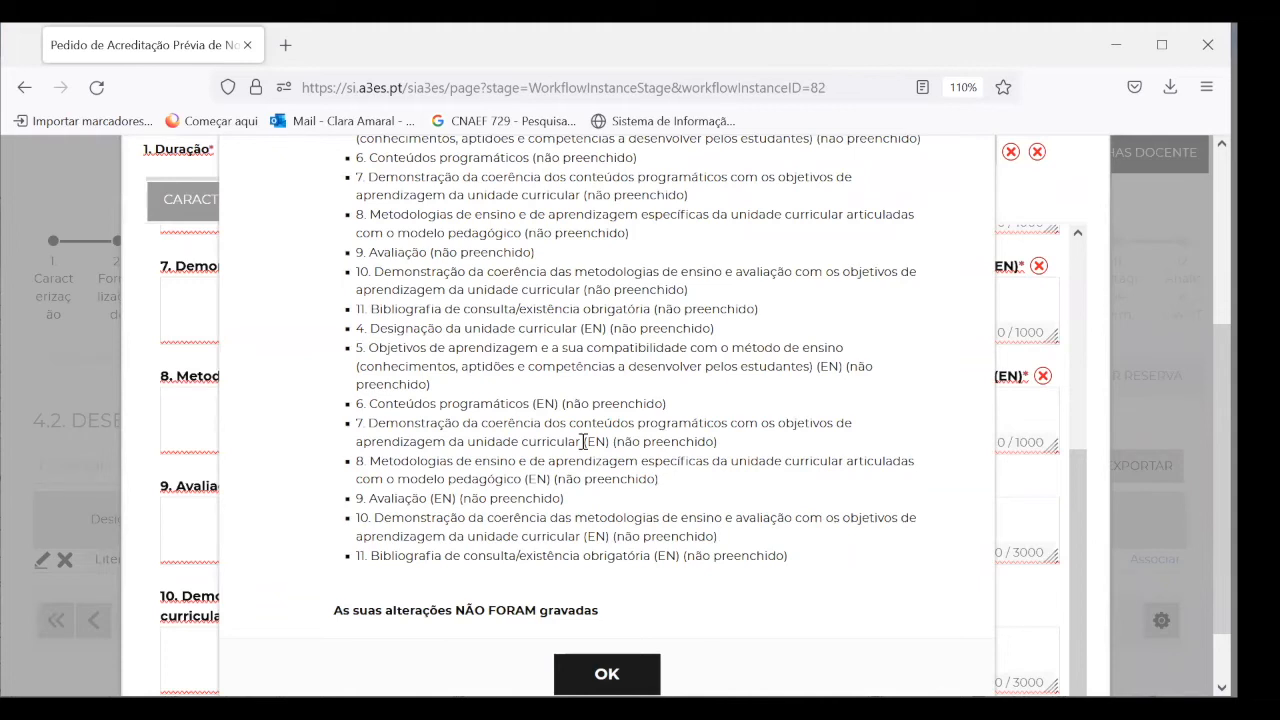
scroll(583, 441, "up", 3)
scroll(583, 441, "down", 5)
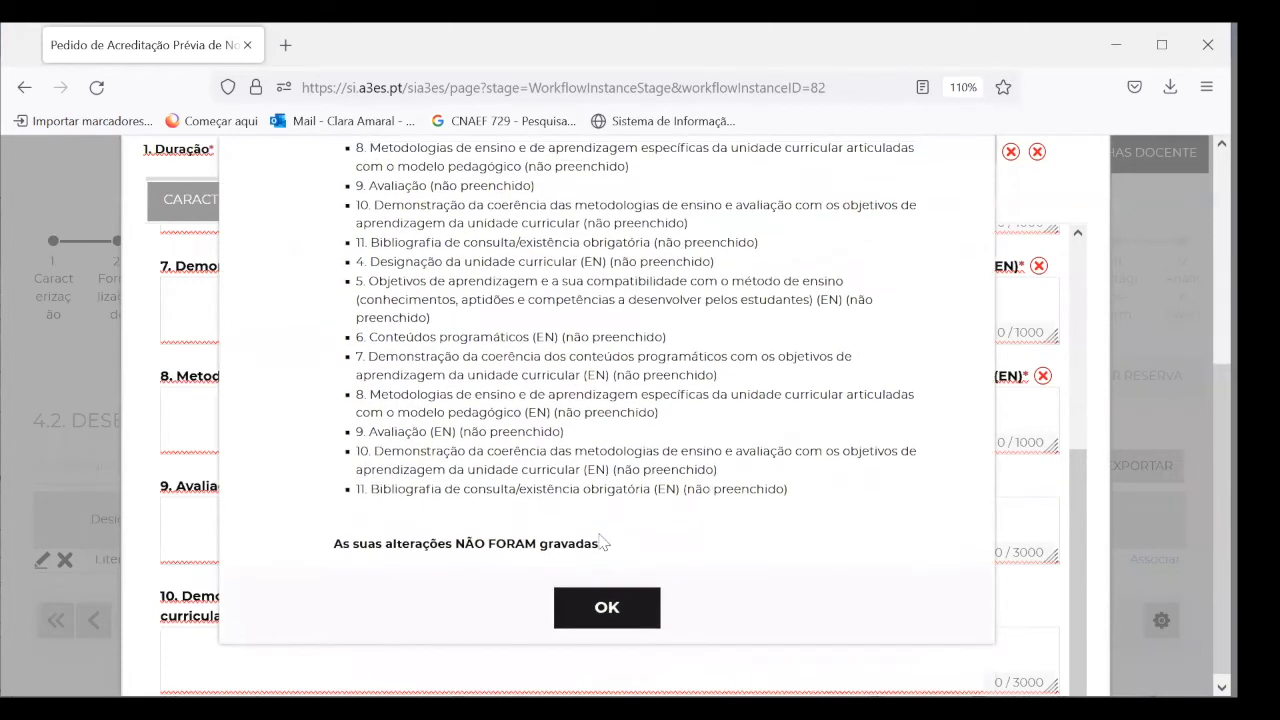
left_click(607, 605)
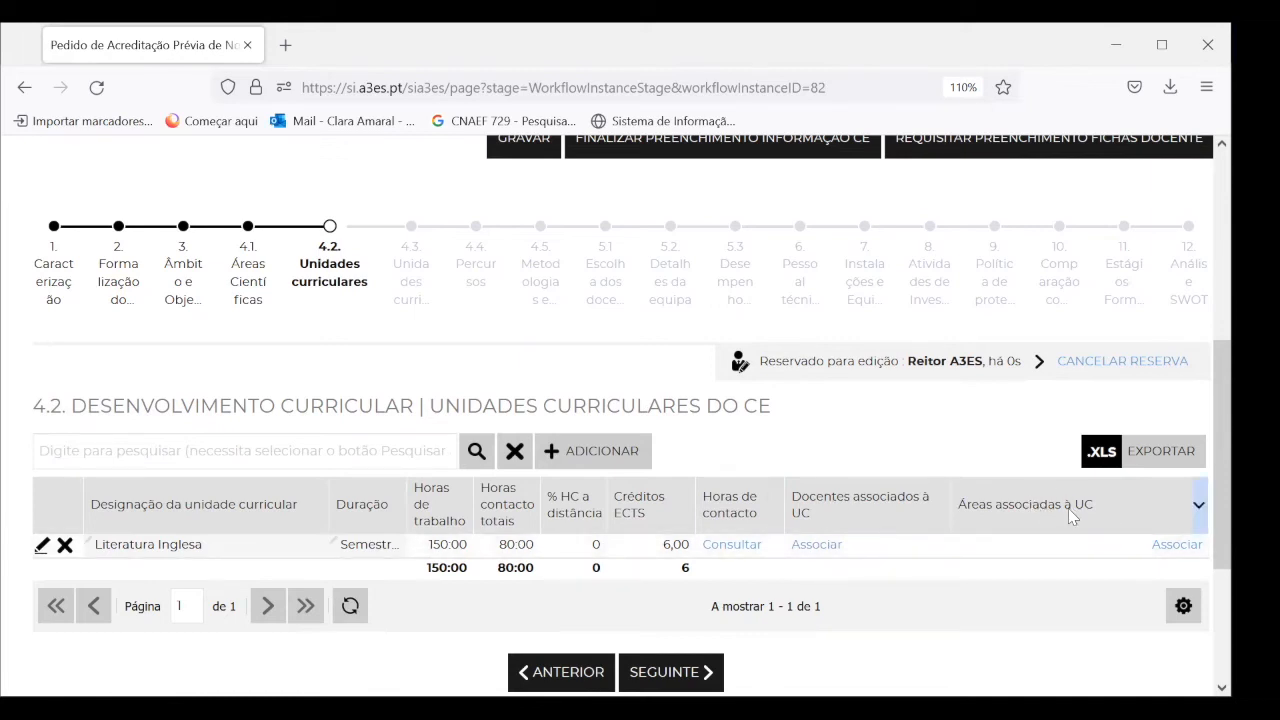
Review Literatura Inglesa's contact hours, leave Seminário asynchronous empty, and close at 80:00 total
left_click(731, 550)
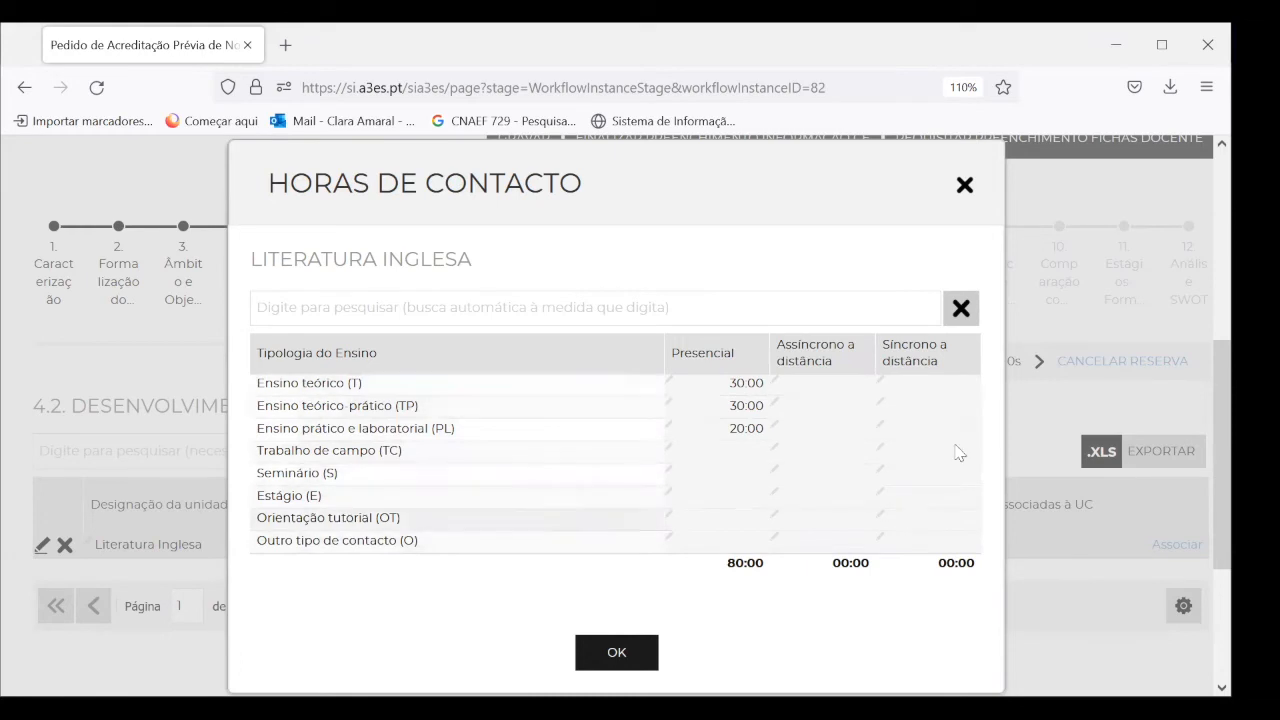
left_click(775, 473)
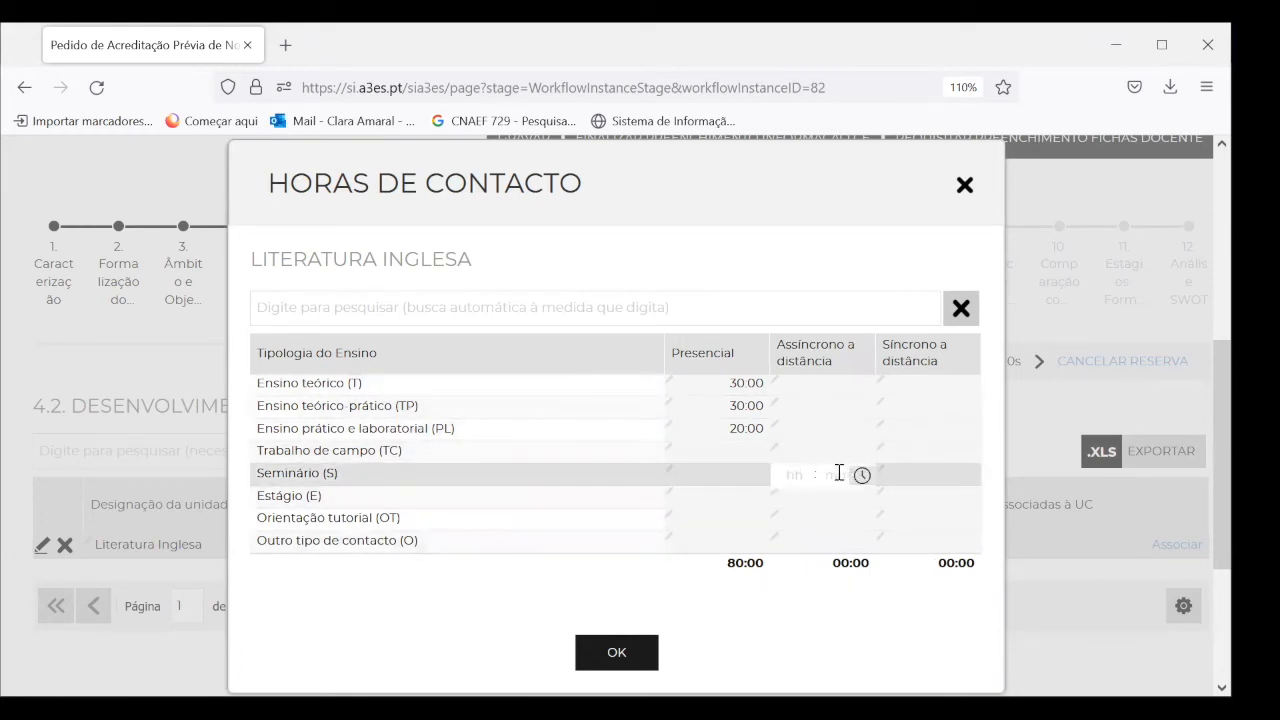
left_click(617, 652)
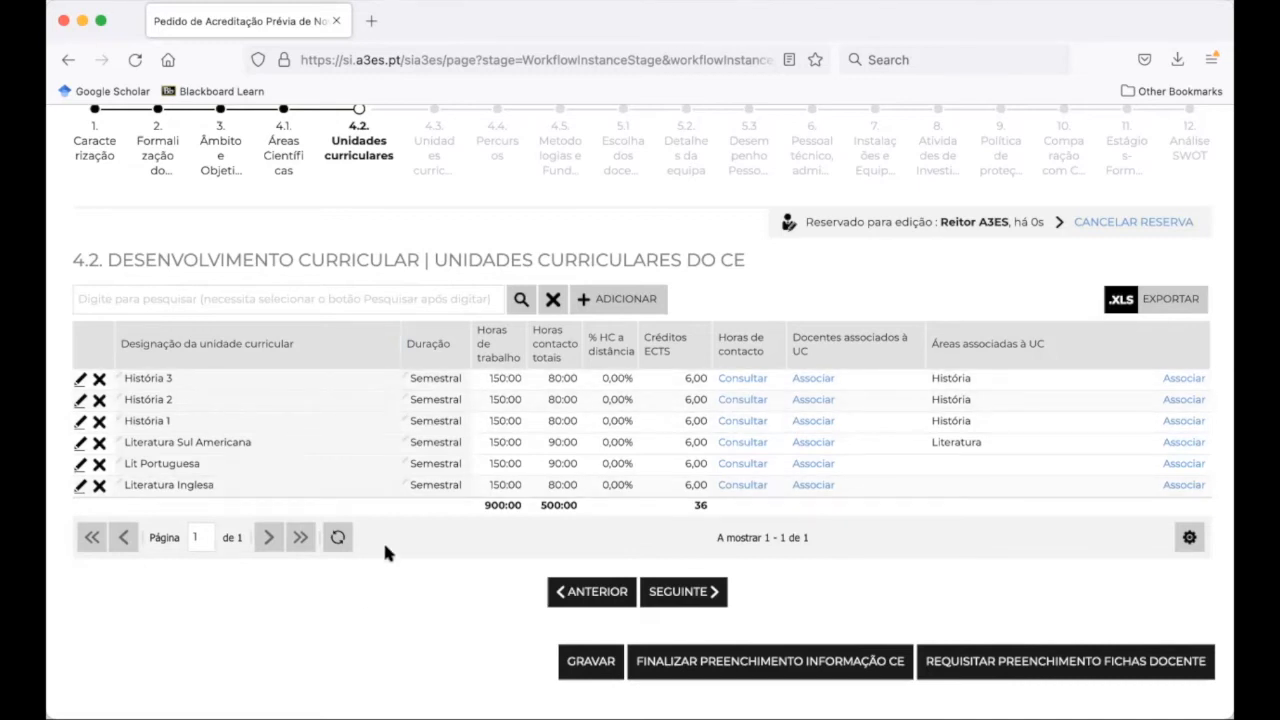
Associate scientific area 72 Literatura with Lit Portuguesa and confirm
left_click(1184, 465)
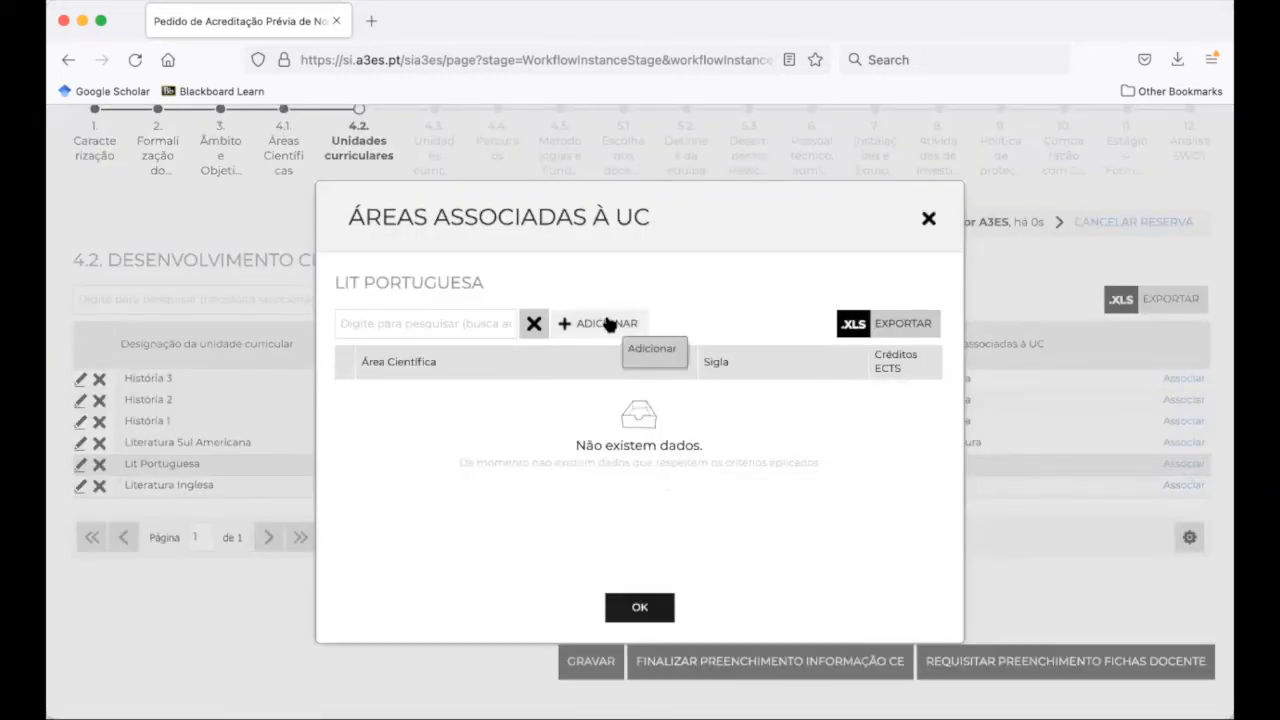
left_click(608, 323)
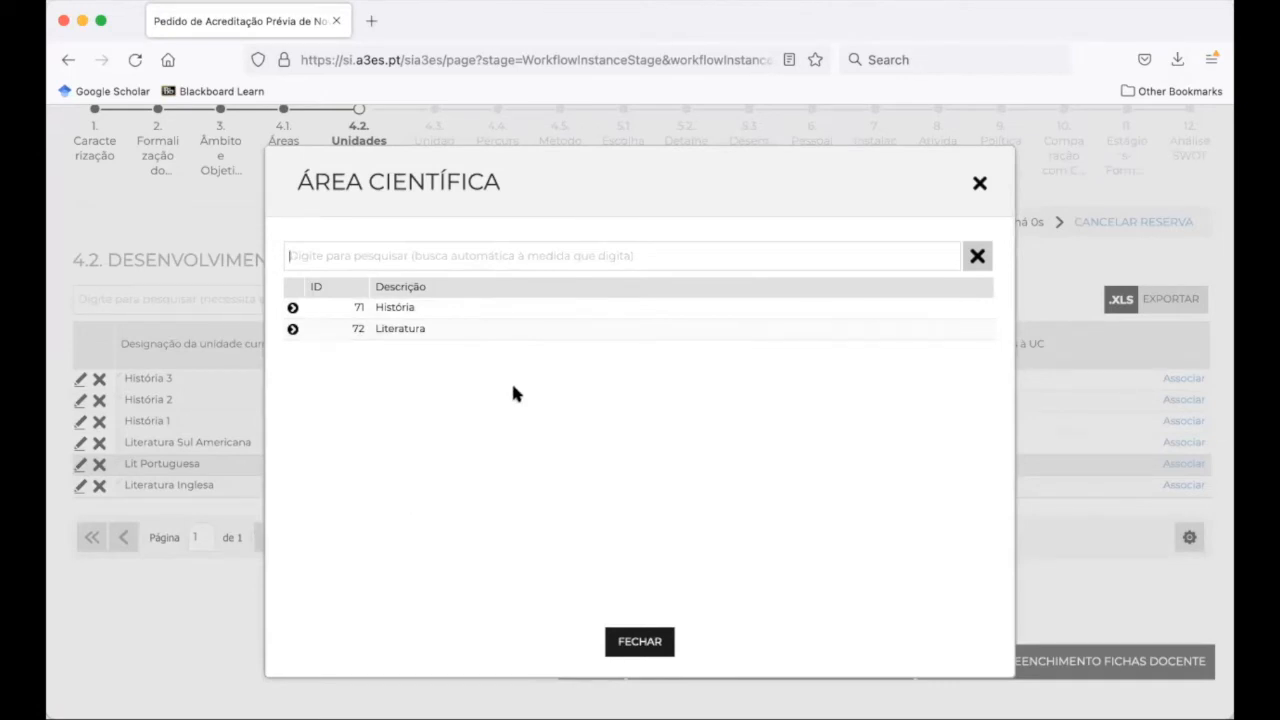
left_click(396, 331)
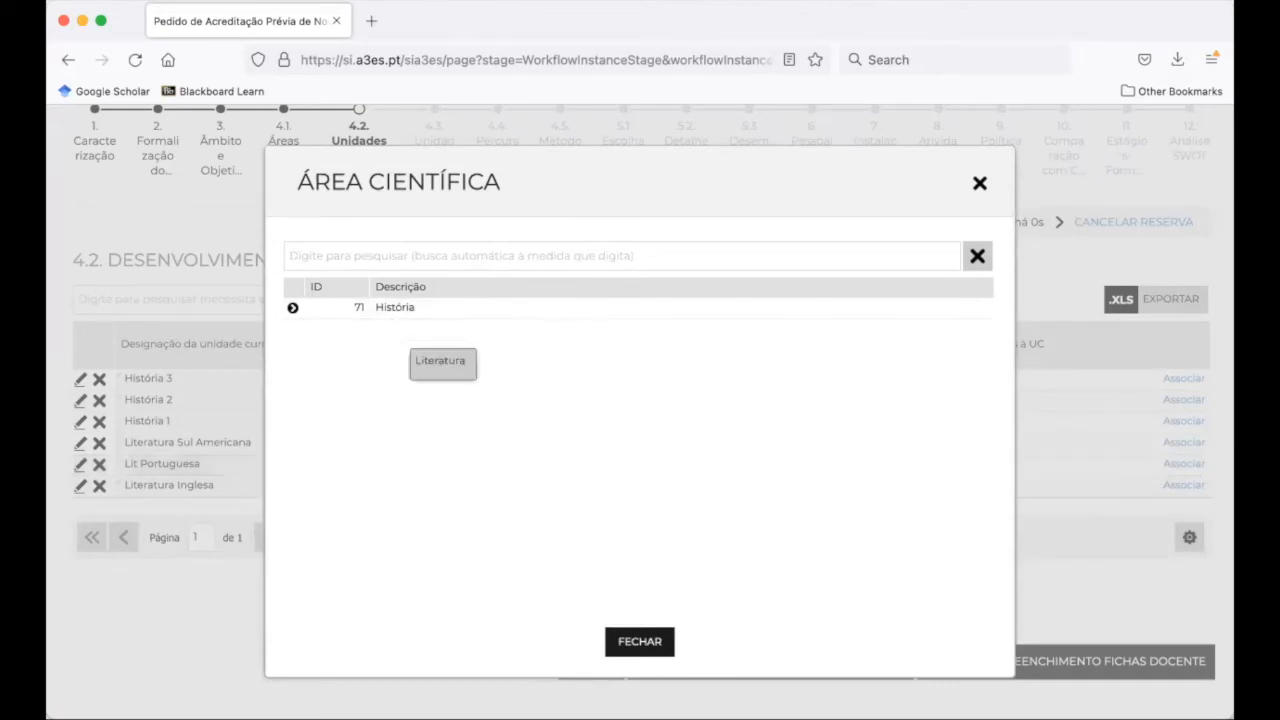
left_click(640, 643)
left_click(646, 607)
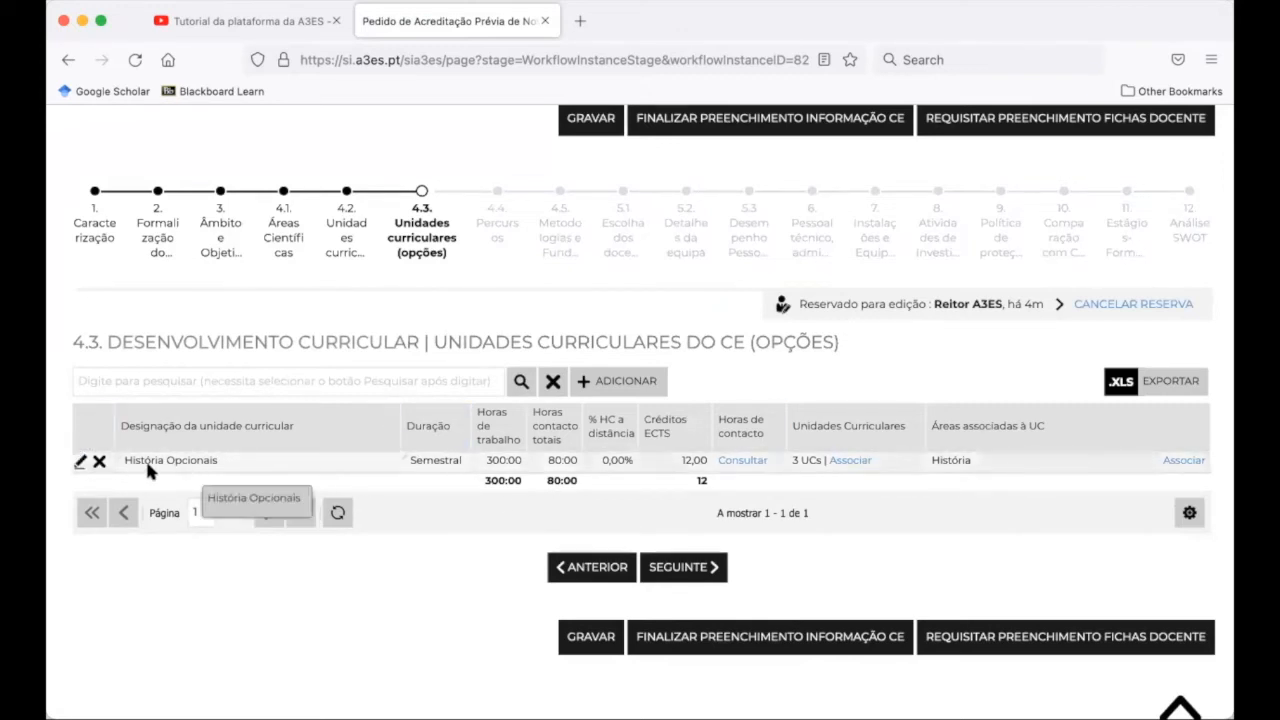
Save História Opcionais with 300 working hours and 12 ECTS, then list its grouped units
left_click(78, 466)
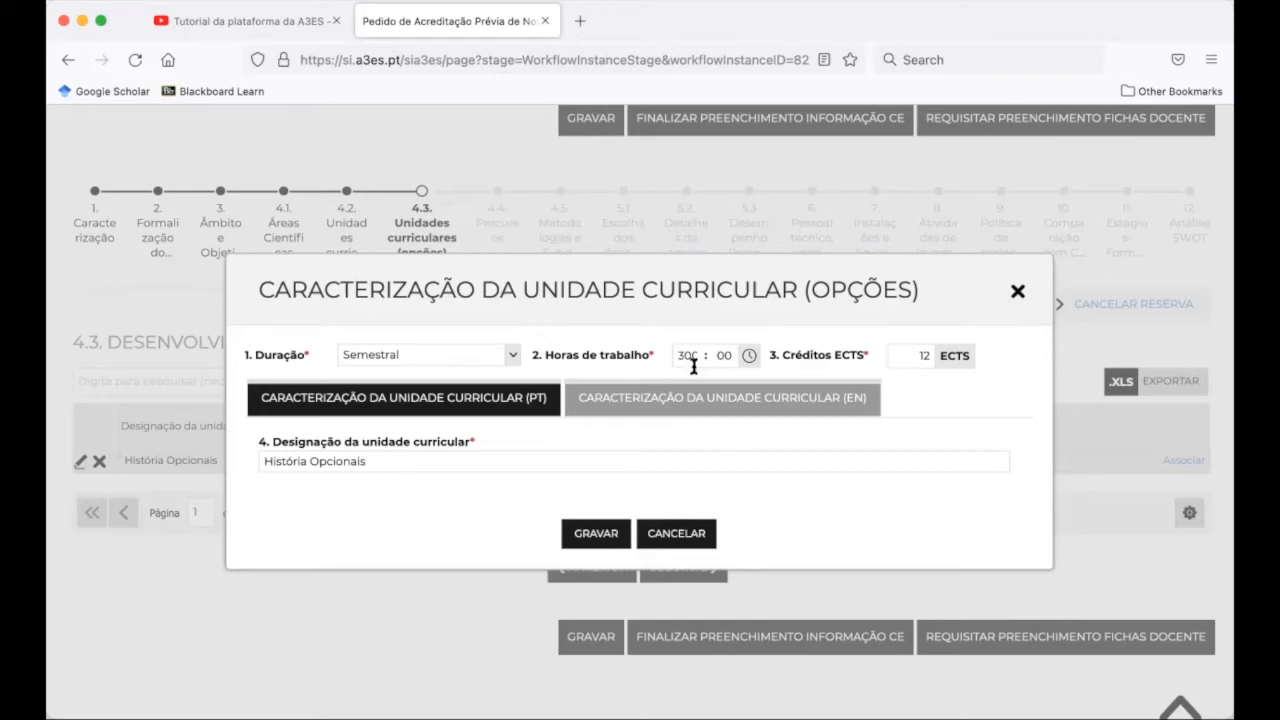
left_click_drag(679, 358, 703, 361)
left_click(914, 356)
triple_click(257, 461)
left_click(575, 544)
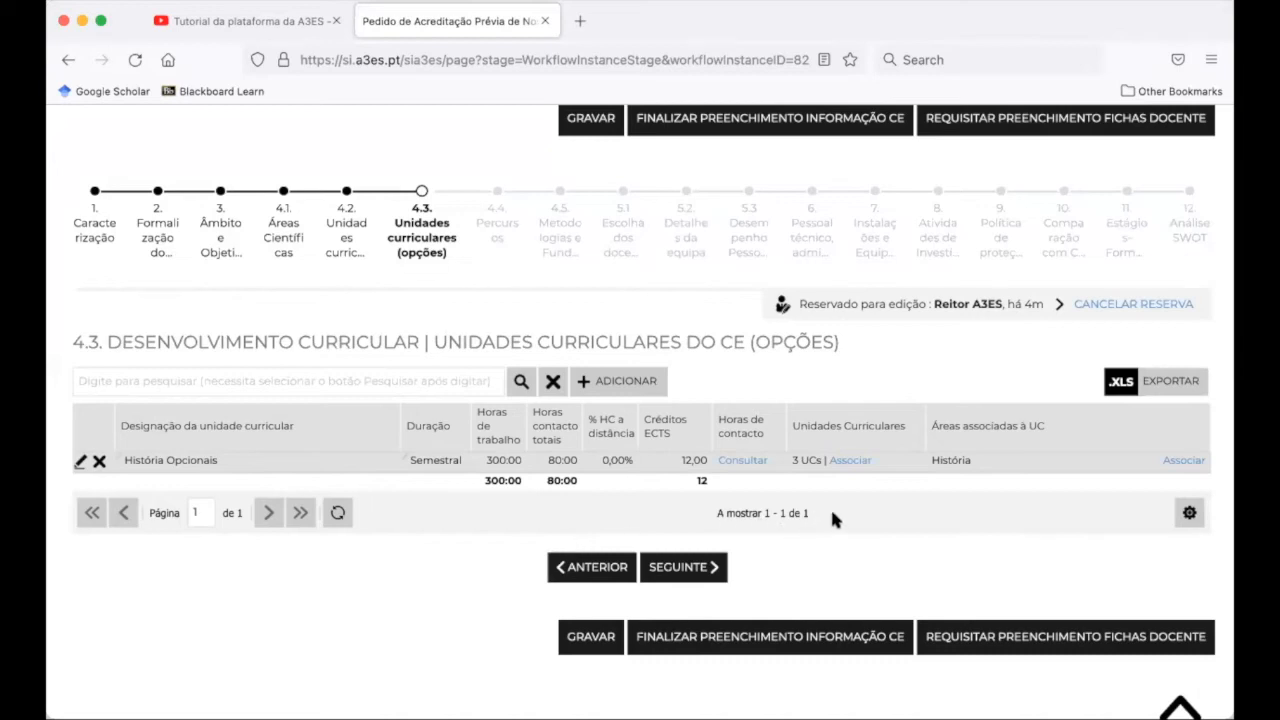
left_click(862, 464)
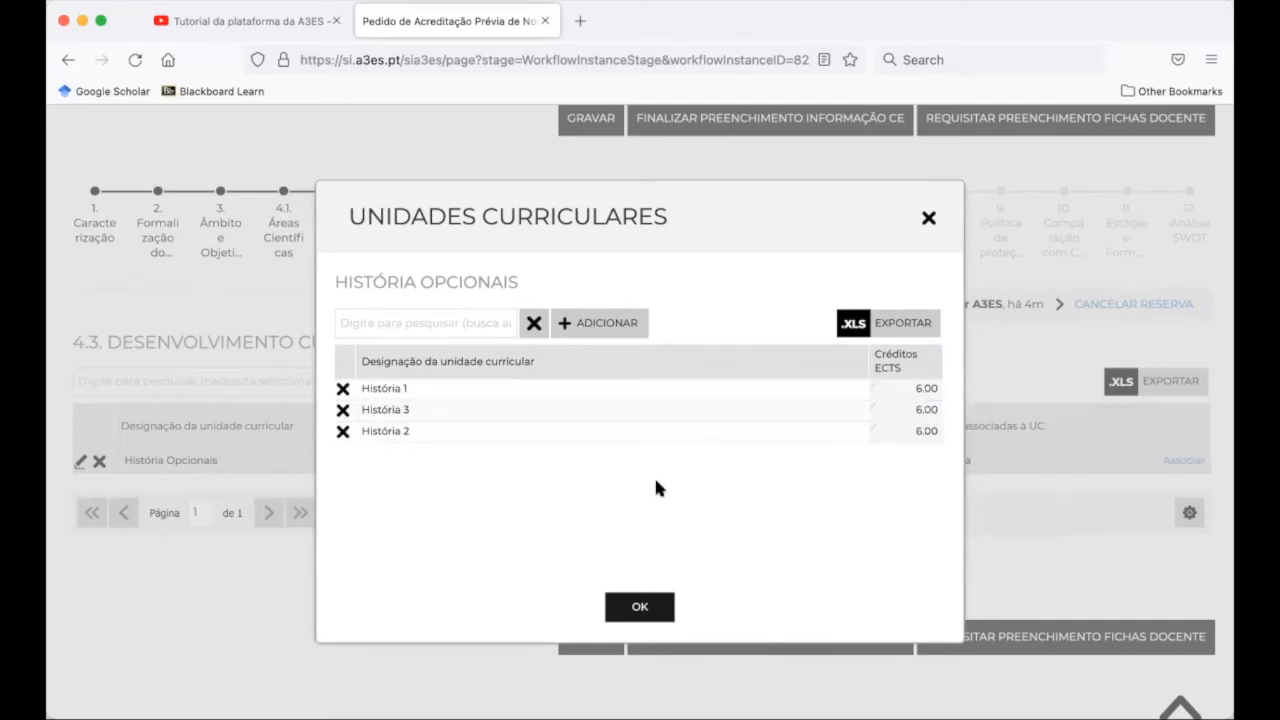
Close the História Opcionais grouped units list (História 1, 2, 3)
left_click(640, 608)
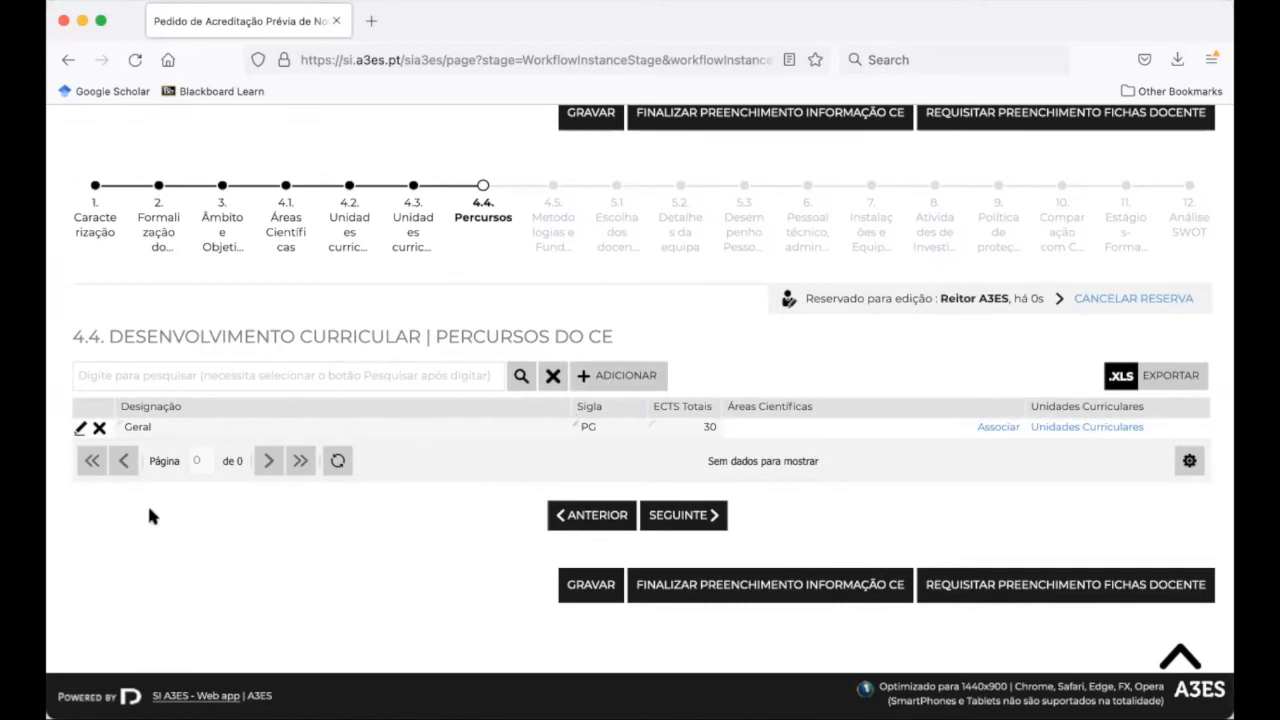
Set the Geral path's type to Percurso Geral and save it
left_click(80, 430)
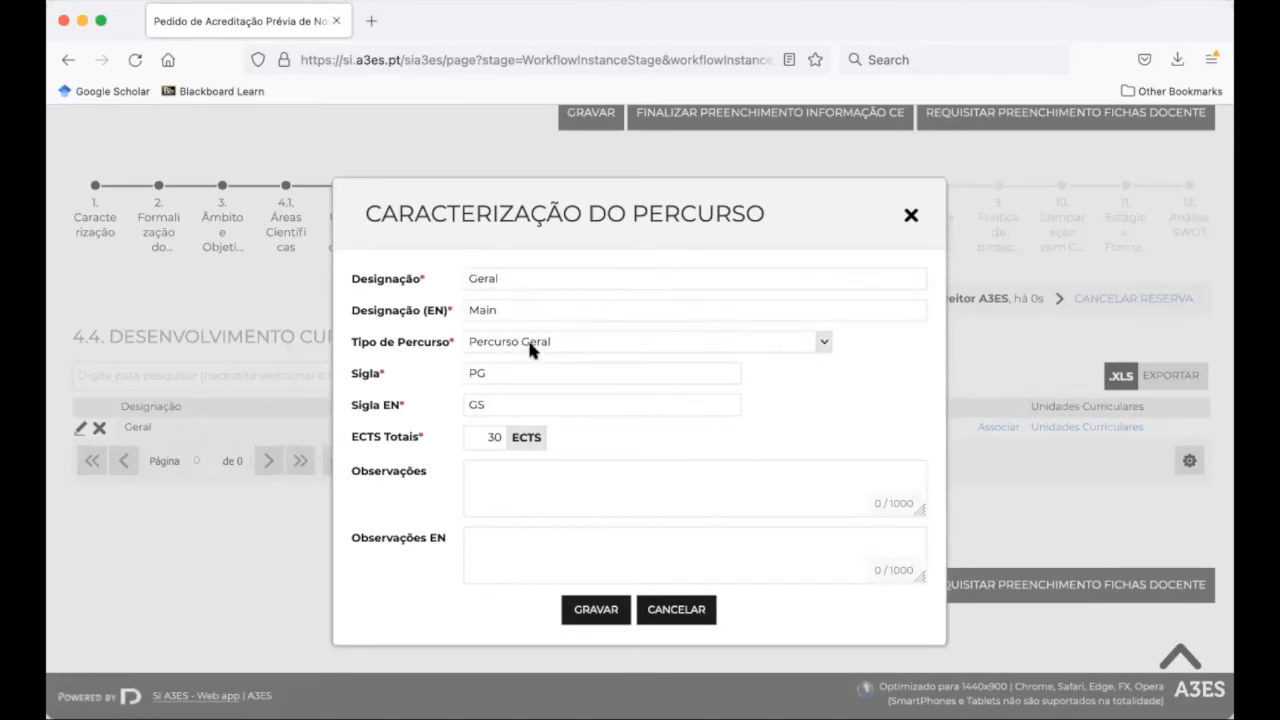
left_click(825, 342)
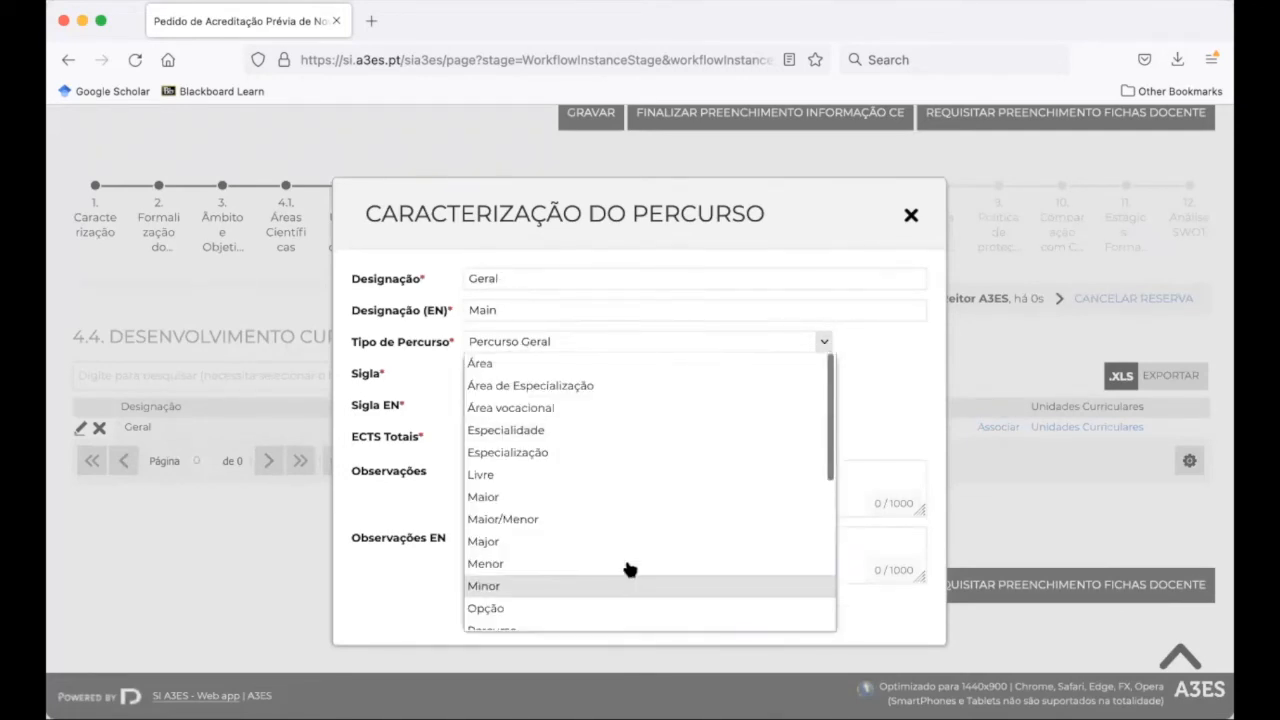
scroll(629, 563, "up", 2)
scroll(629, 563, "down", 2)
scroll(594, 551, "down", 3)
left_click(527, 553)
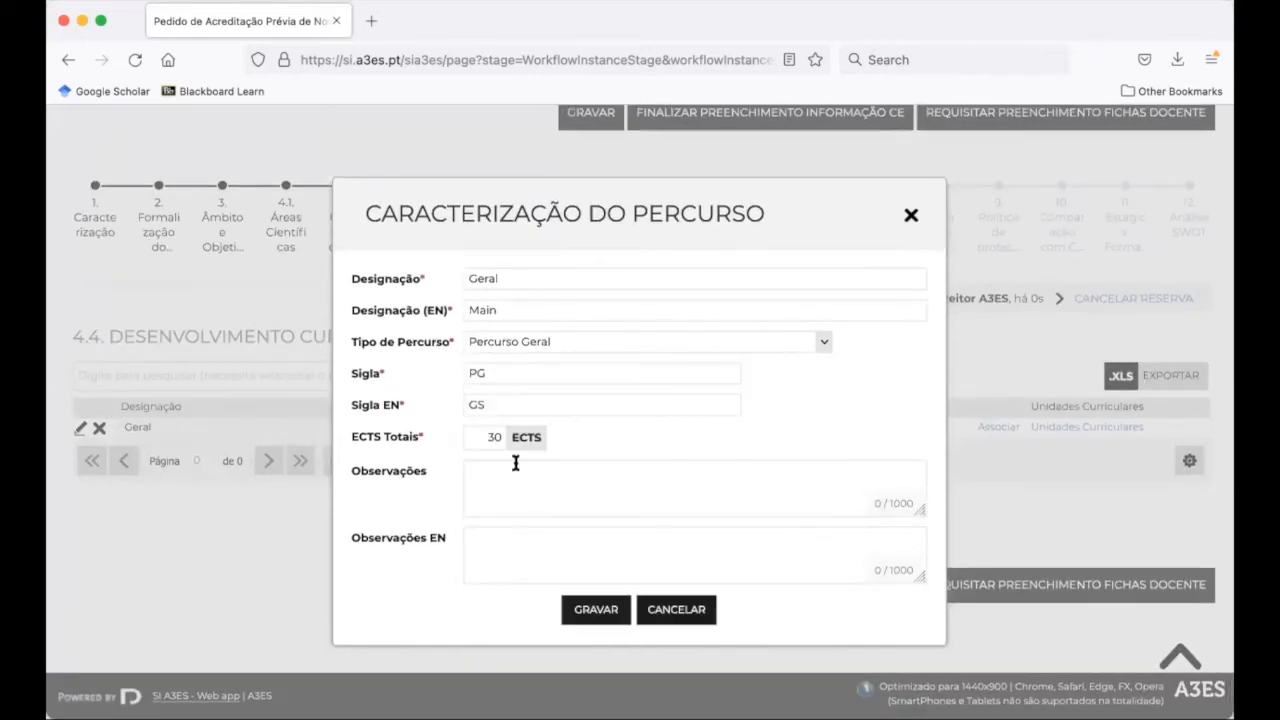
scroll(563, 551, "down", 2)
left_click(604, 609)
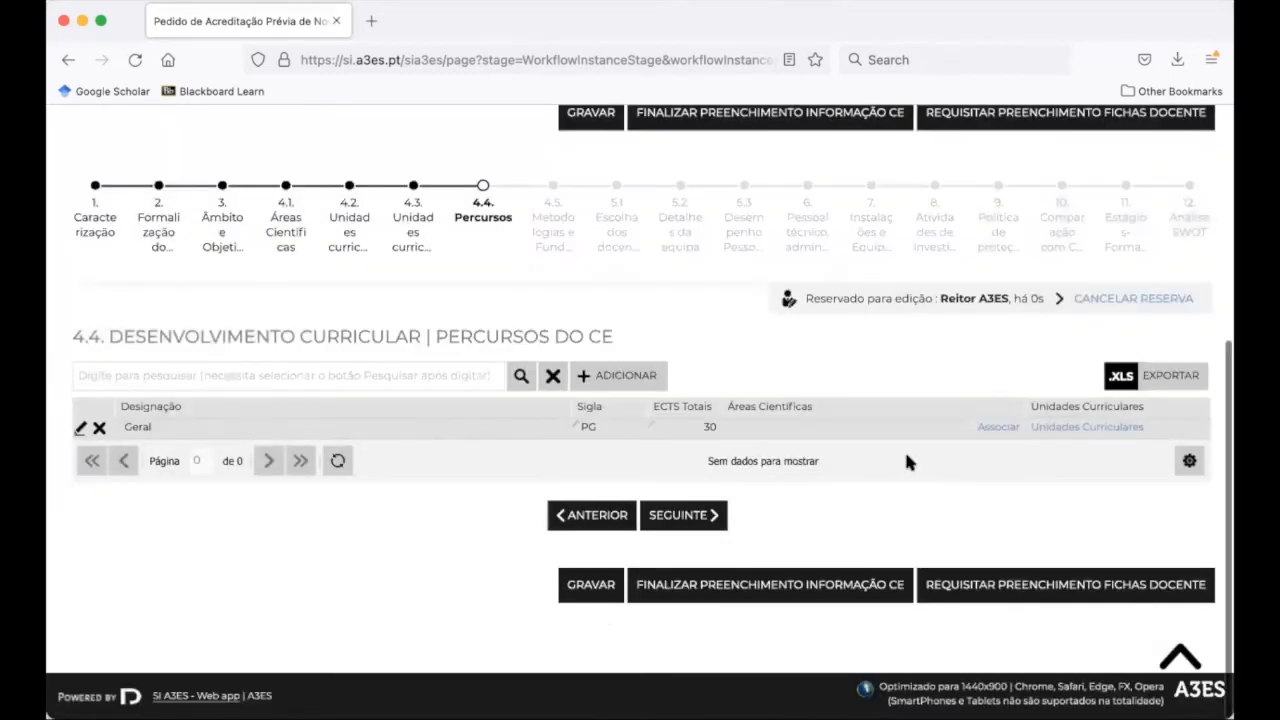
Add the História and Literatura scientific areas to the Geral path
left_click(991, 428)
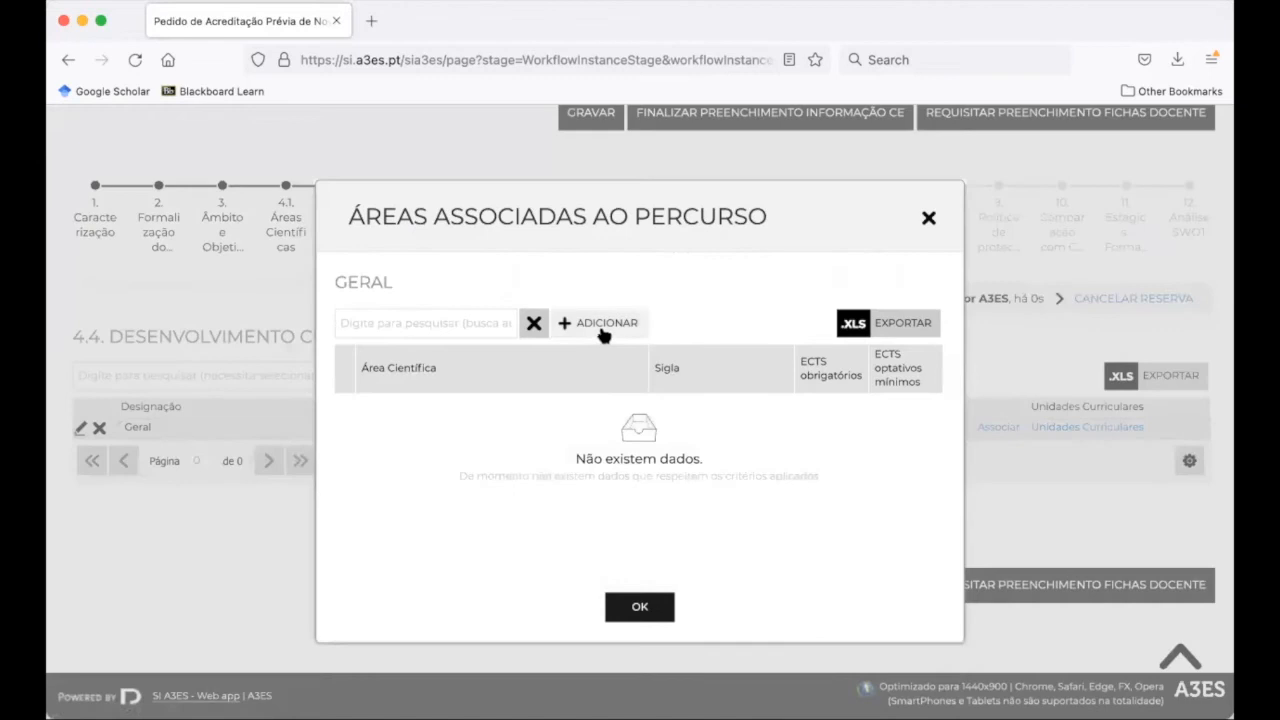
left_click(605, 330)
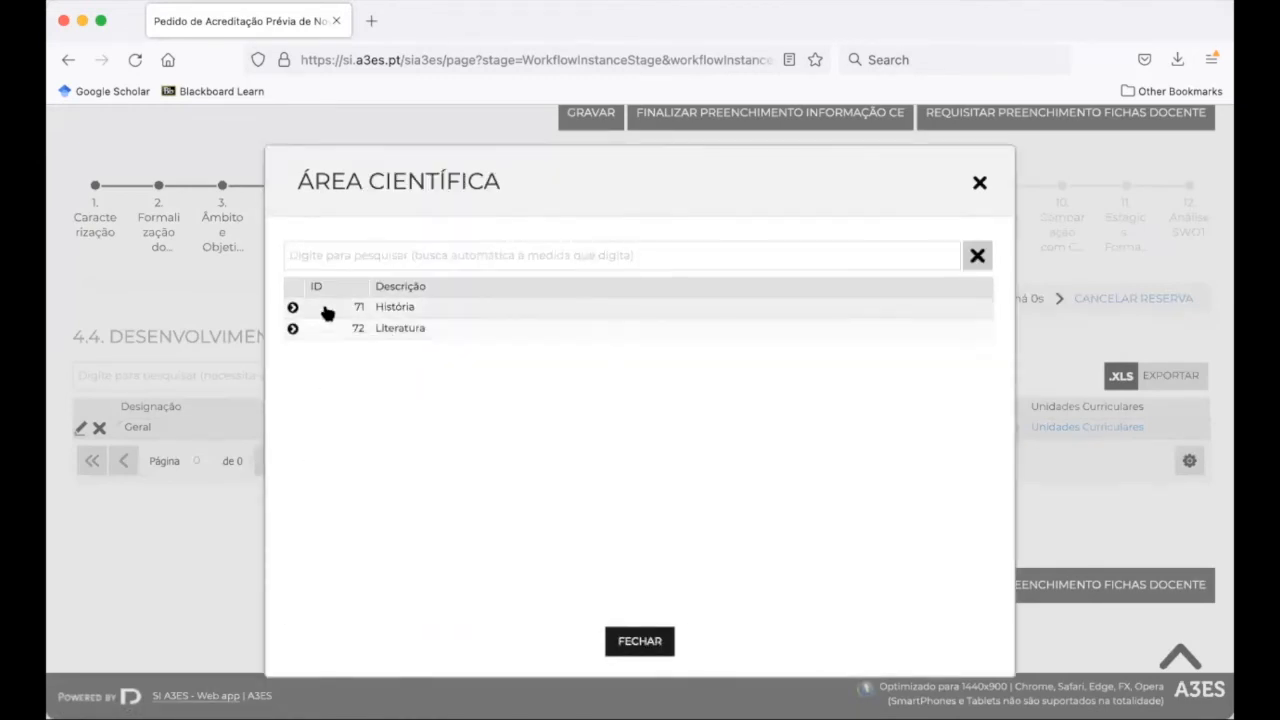
left_click(326, 310)
left_click(330, 313)
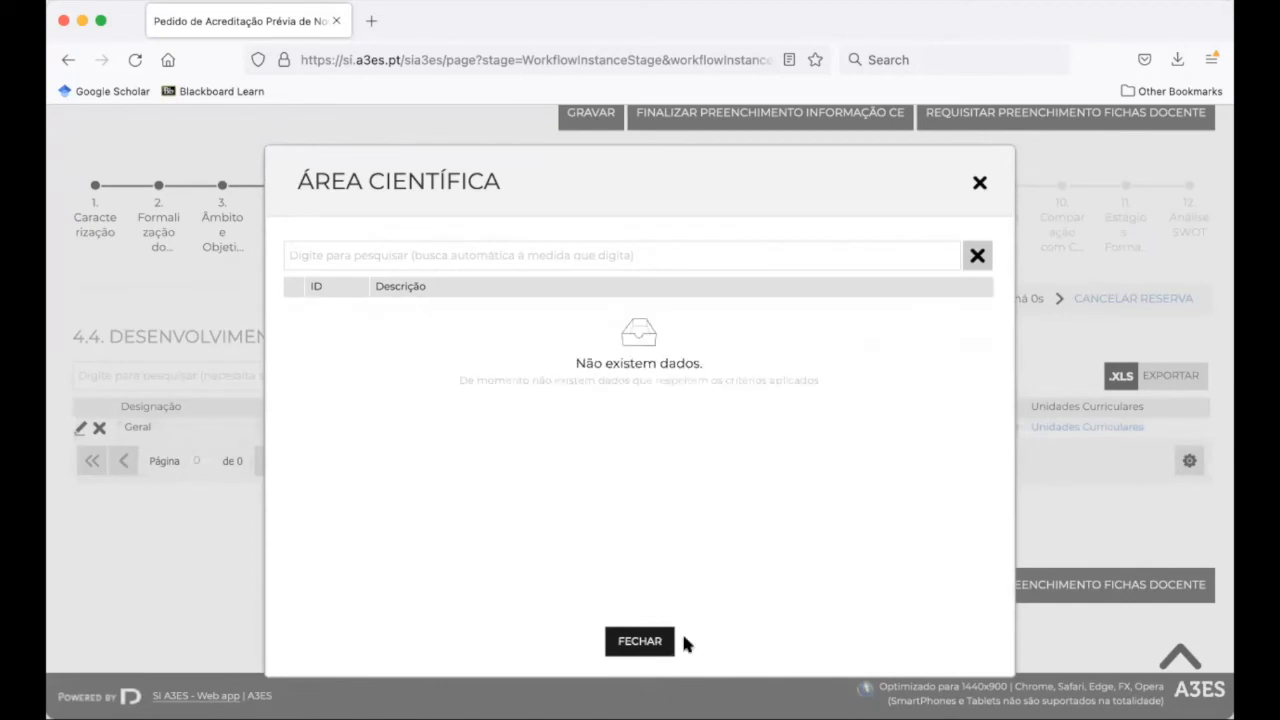
left_click(649, 645)
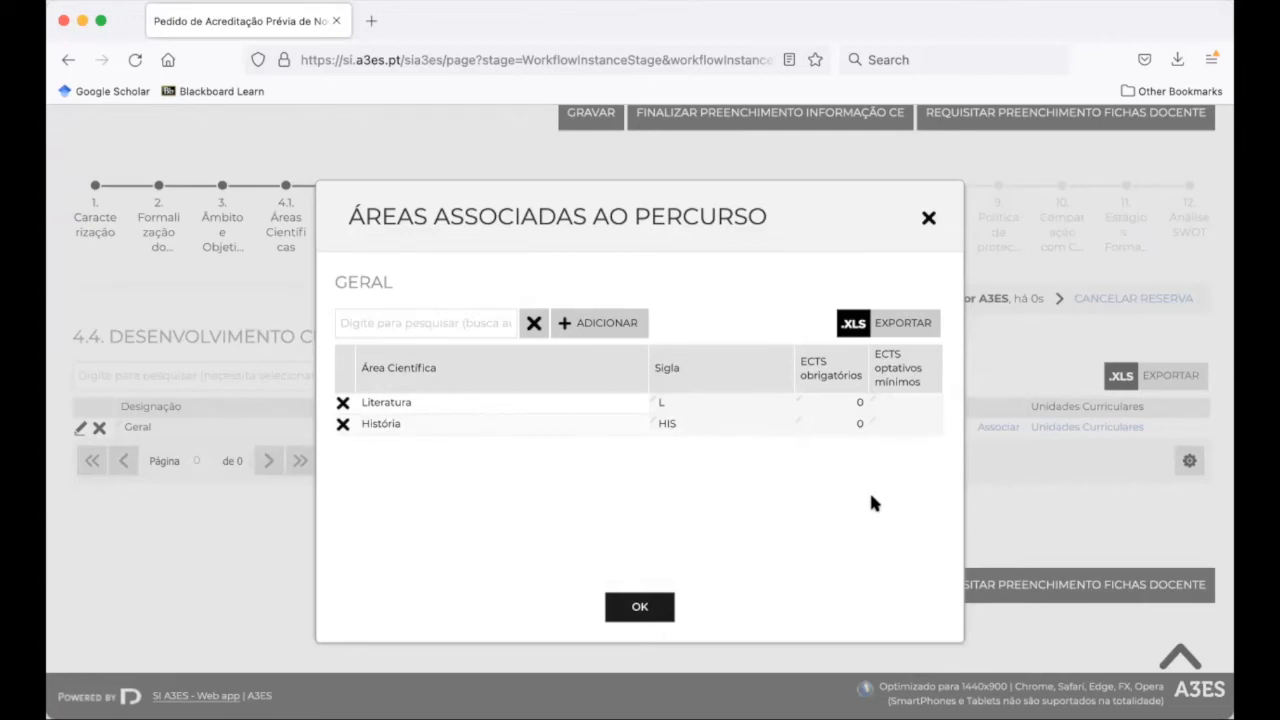
Give Literatura 18 mandatory ECTS and História 12 minimum optional ECTS, then confirm
left_click(845, 401)
key("BackSpace")
type("18")
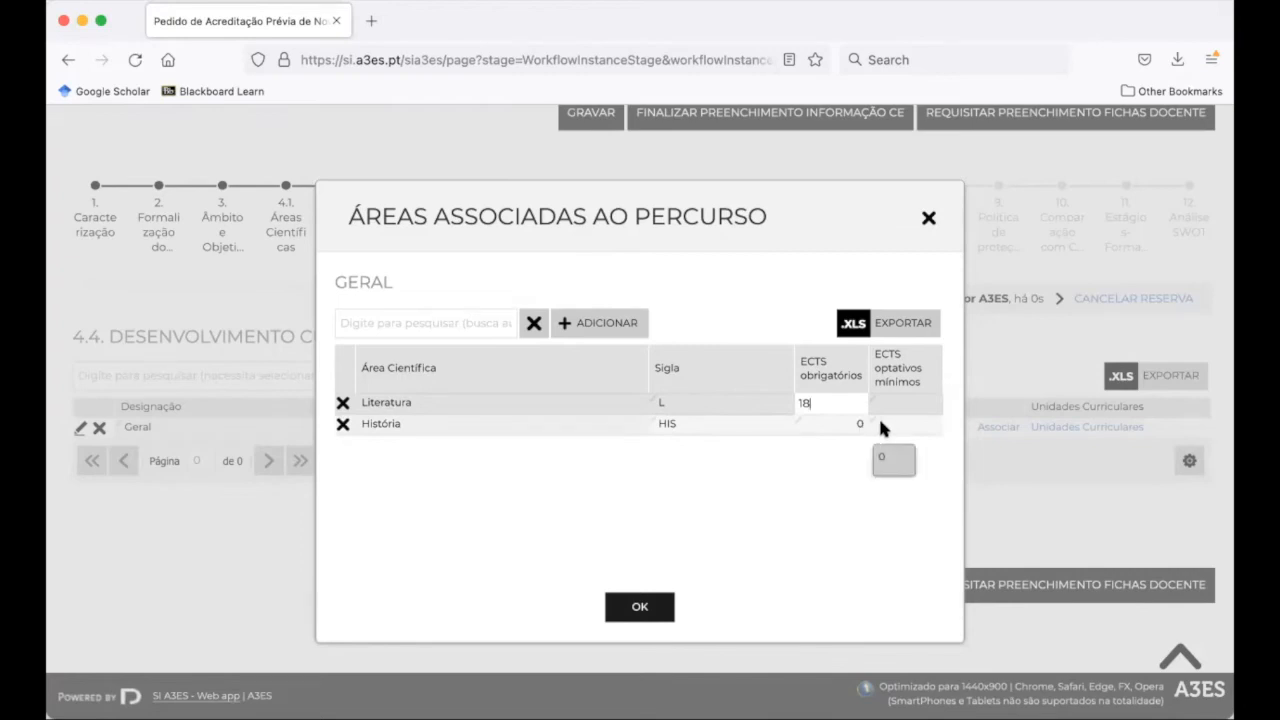
left_click(880, 423)
type("12")
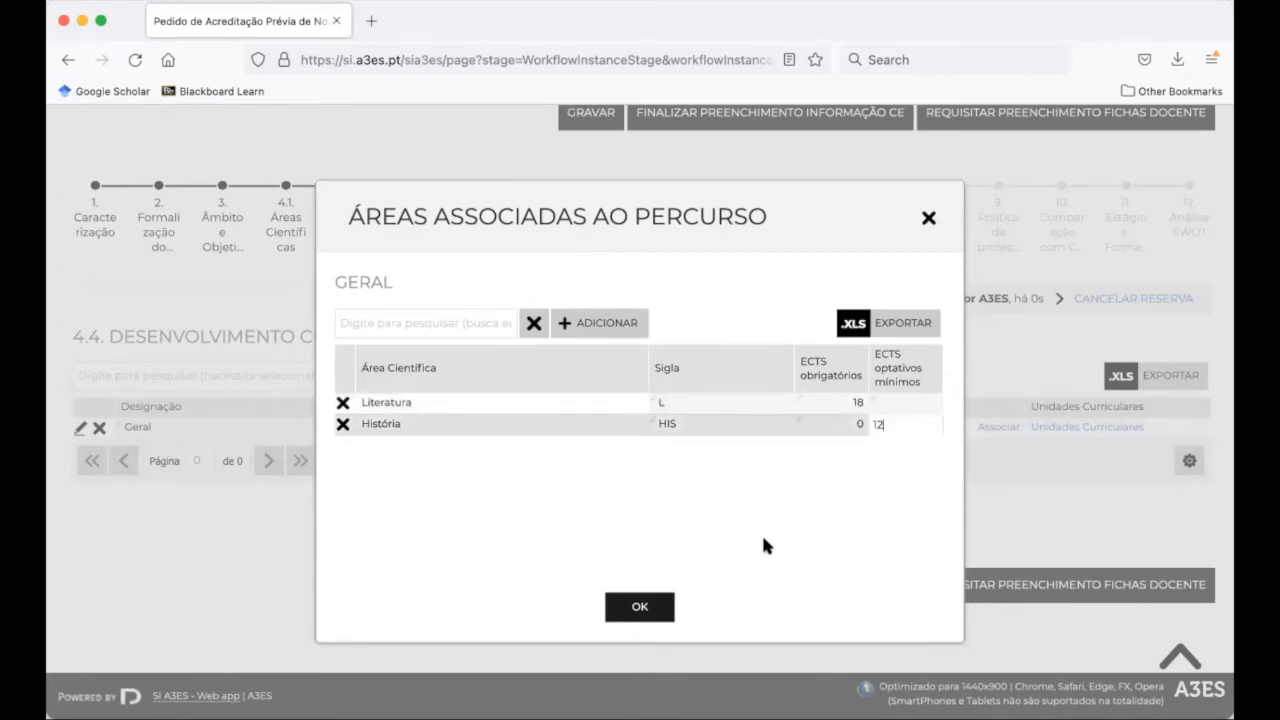
left_click(731, 570)
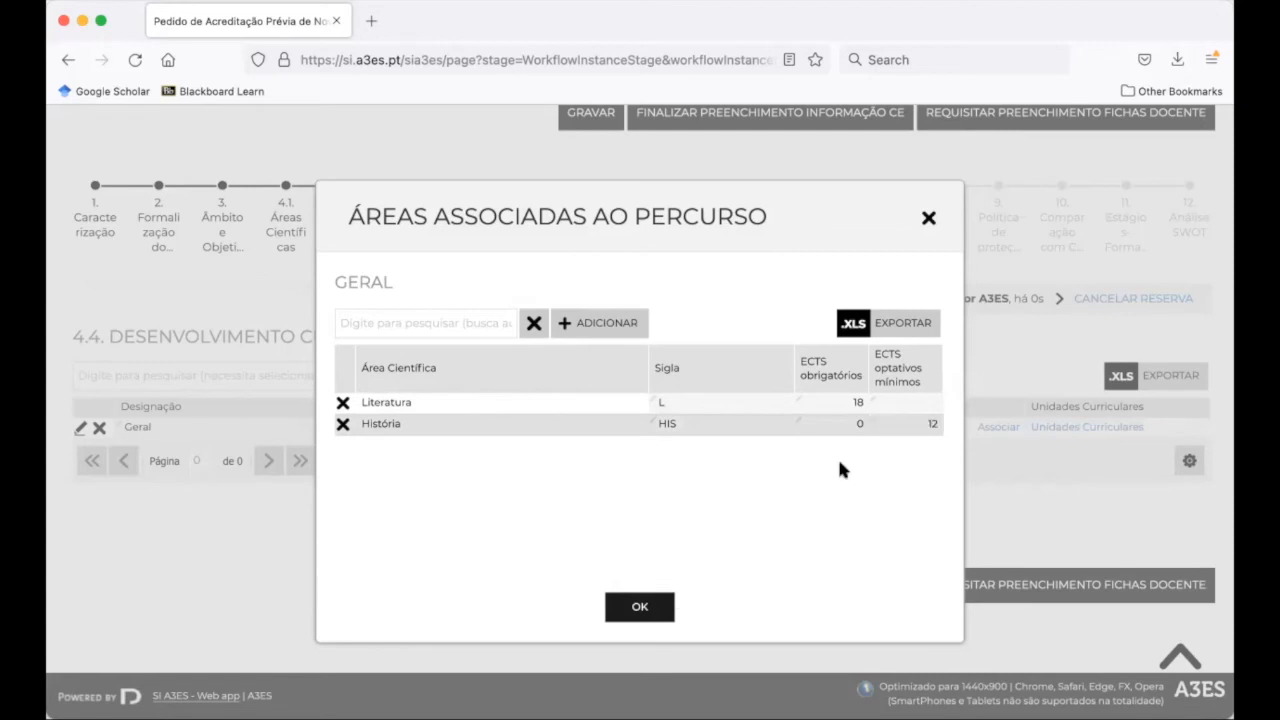
left_click(644, 607)
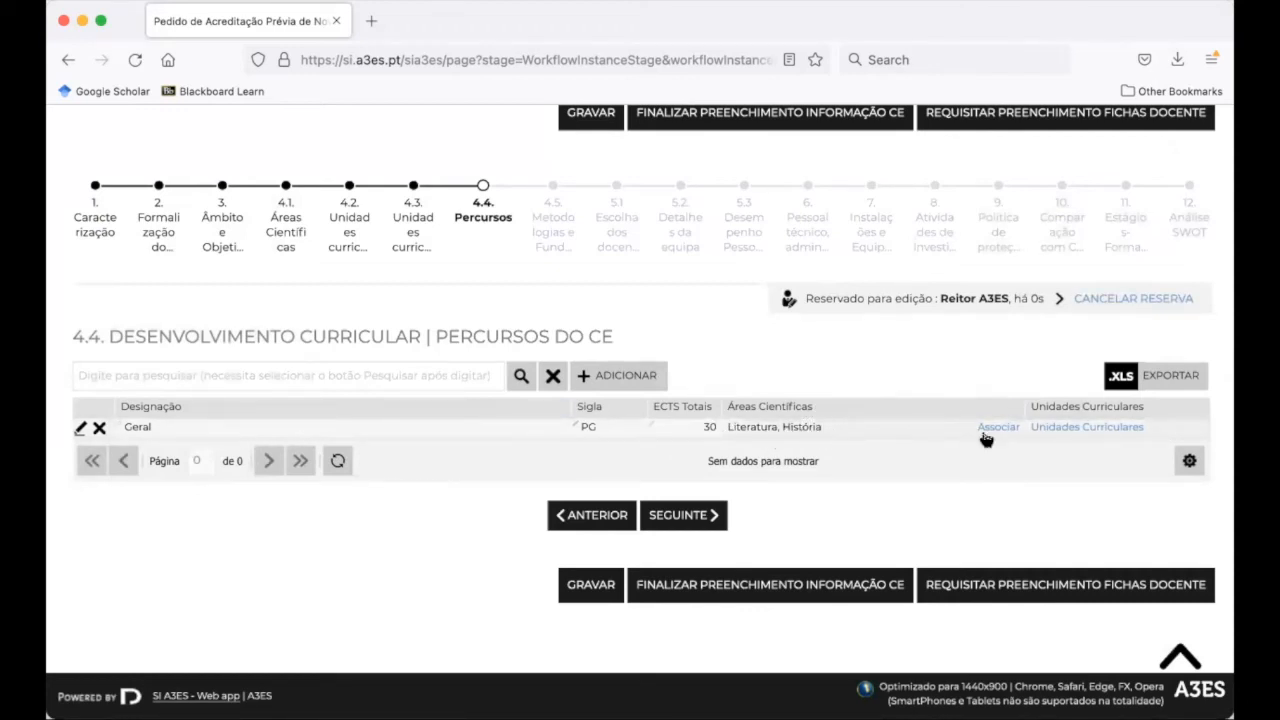
Open the Geral path's Unidades Curriculares dialog and bring up the ASSOCIAR UCS selection list
left_click(1108, 428)
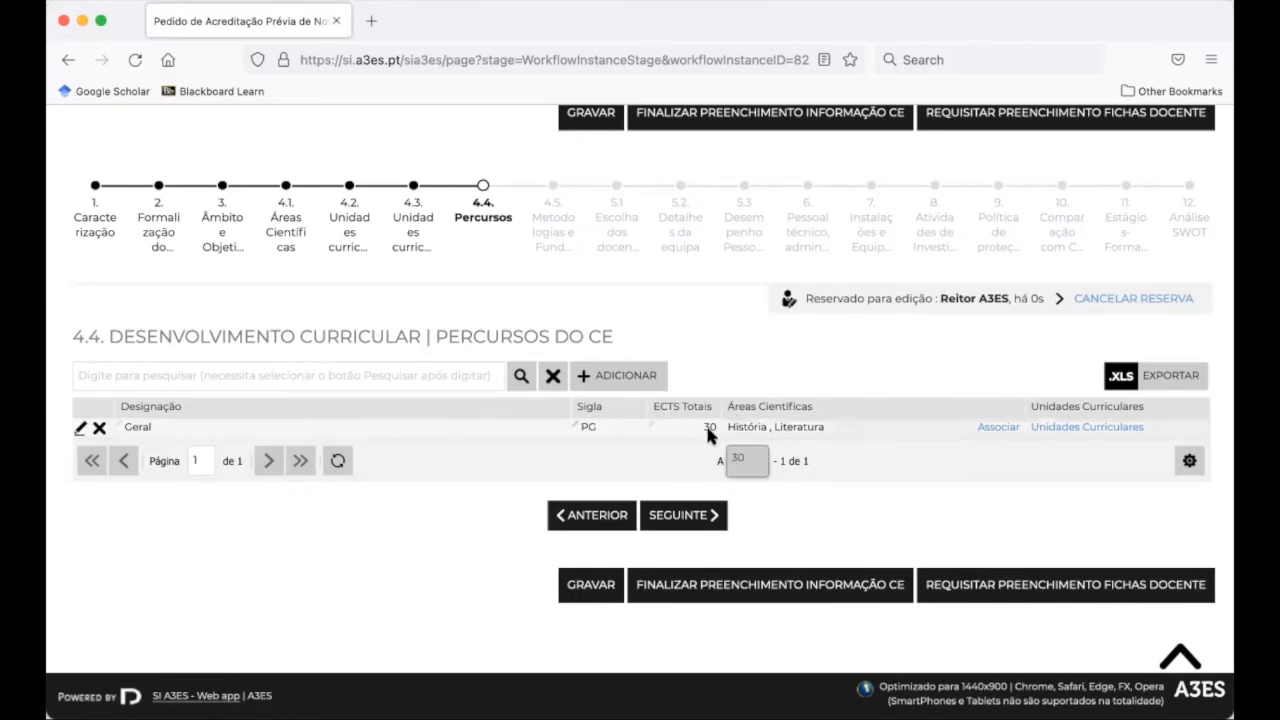
left_click(668, 515)
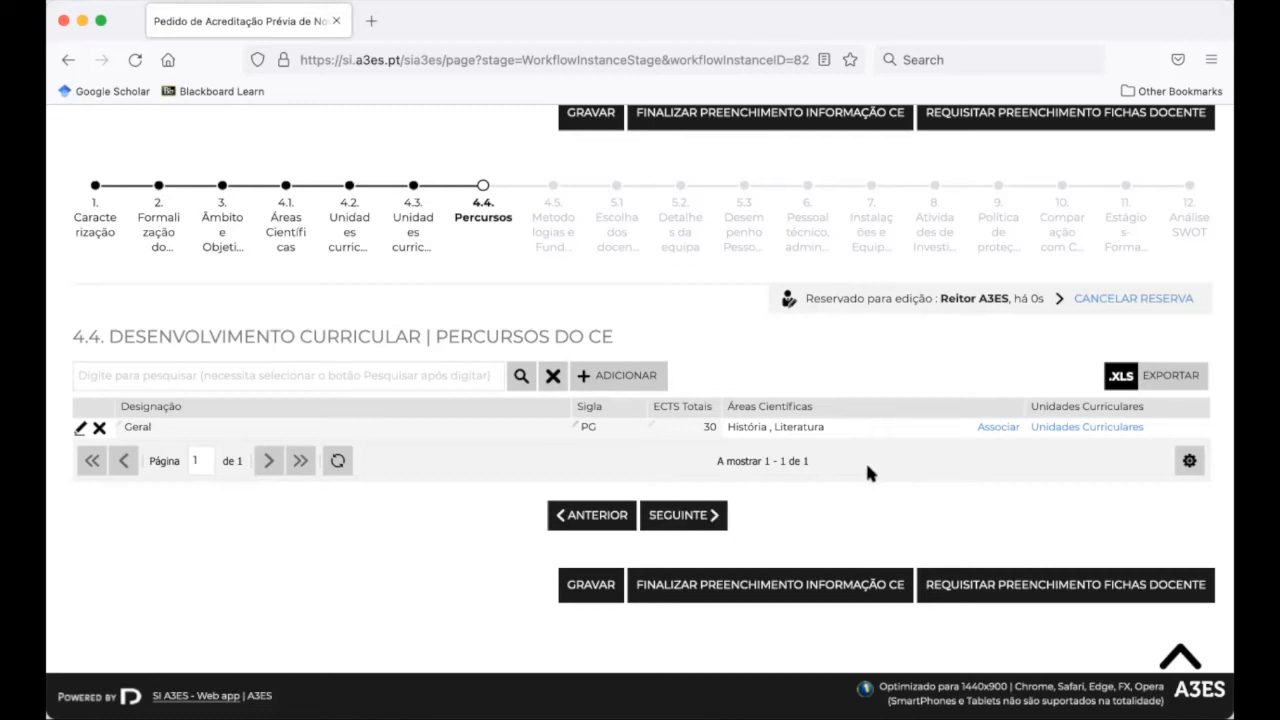
left_click(1069, 427)
left_click(590, 278)
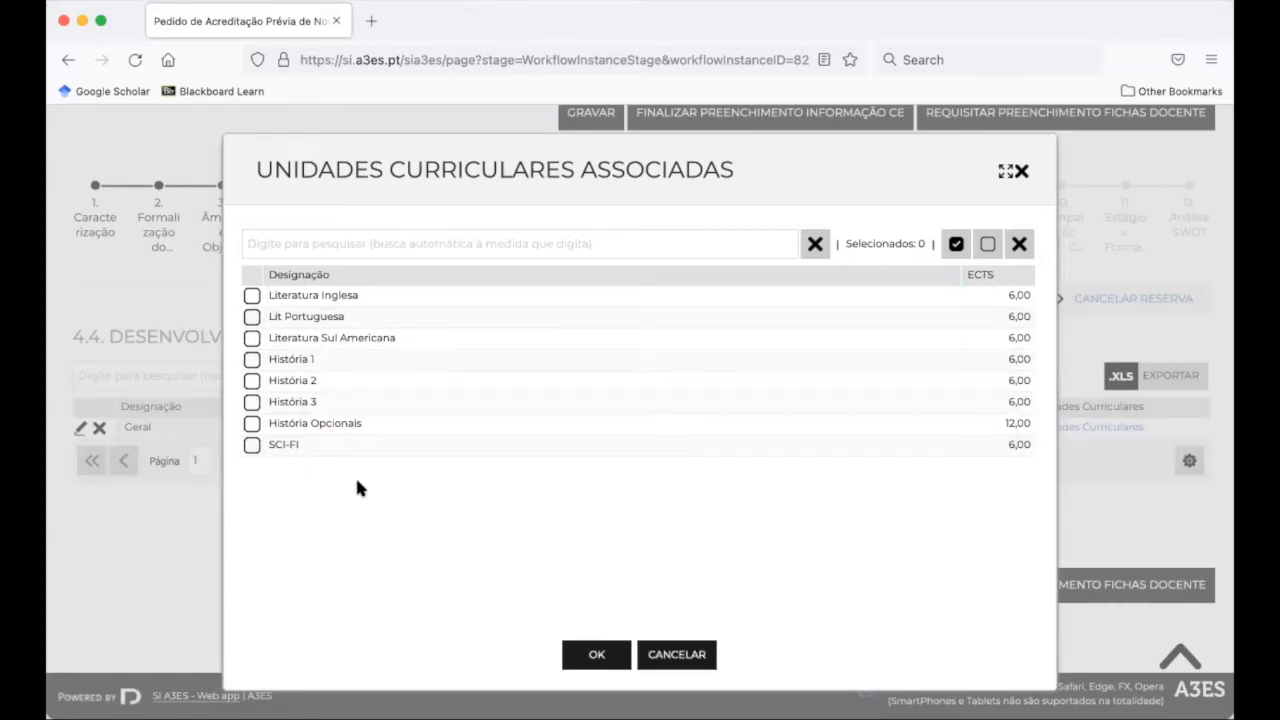
Attach Literatura Inglesa, Lit Portuguesa, Literatura Sul Americana and História Opcionais to the Geral path
left_click(251, 297)
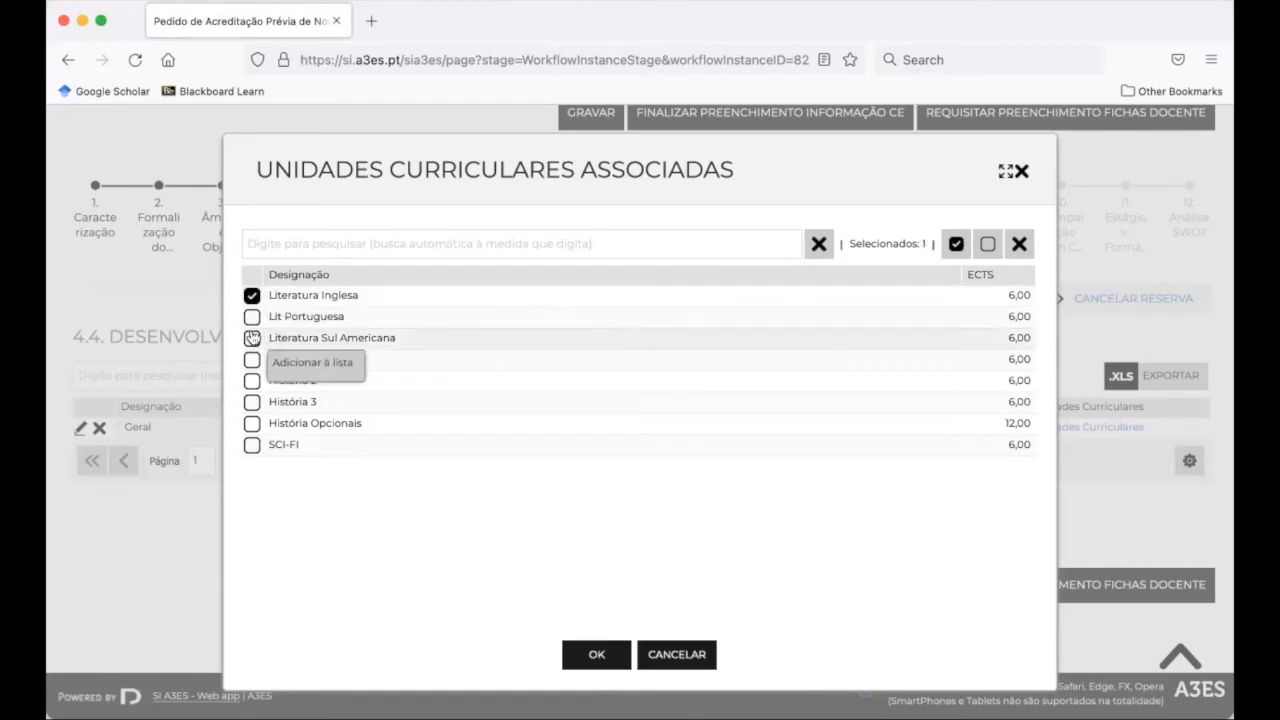
left_click(251, 318)
left_click(251, 339)
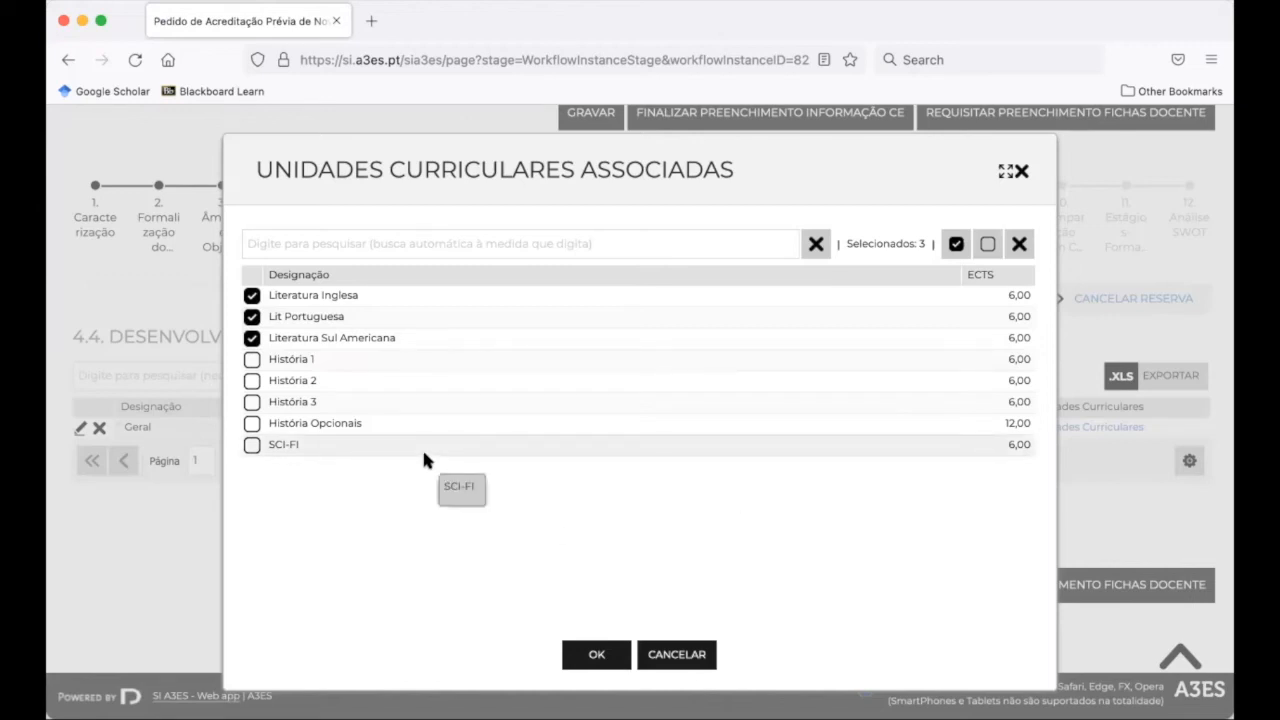
left_click(251, 423)
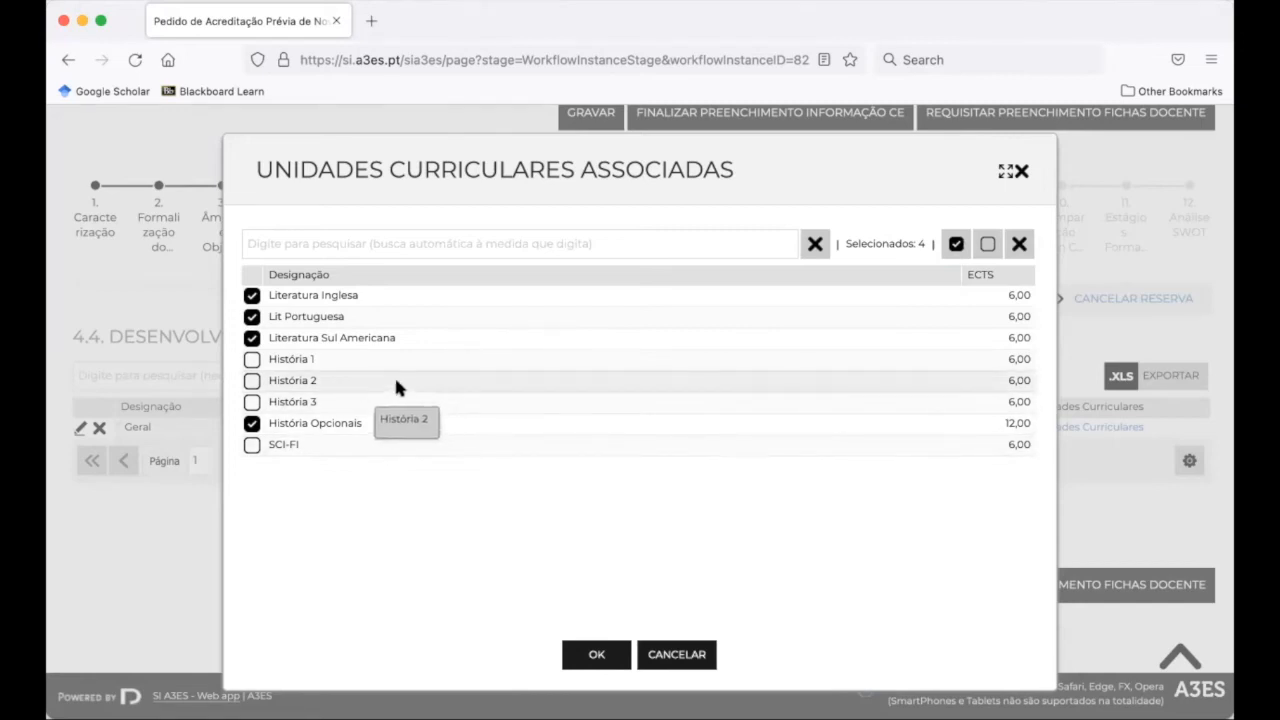
left_click(597, 654)
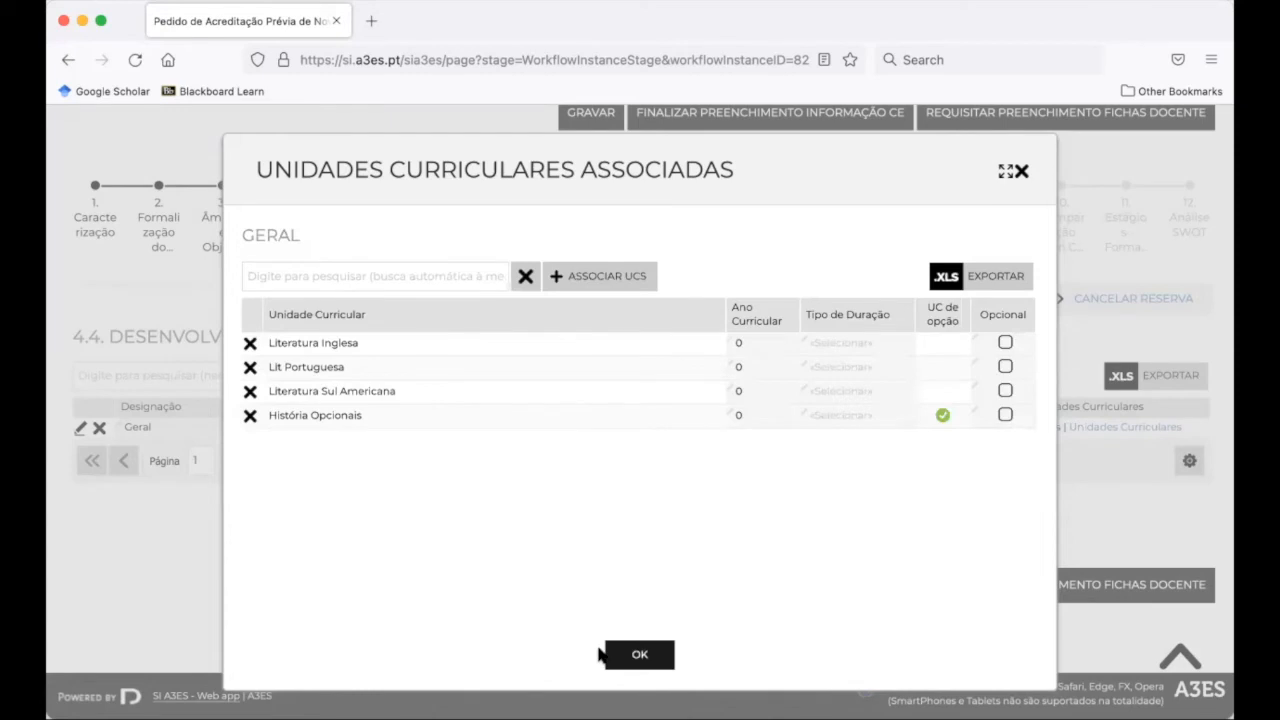
Set the curricular year to 1 for all four associated units
left_click(769, 344)
key("BackSpace")
type("1")
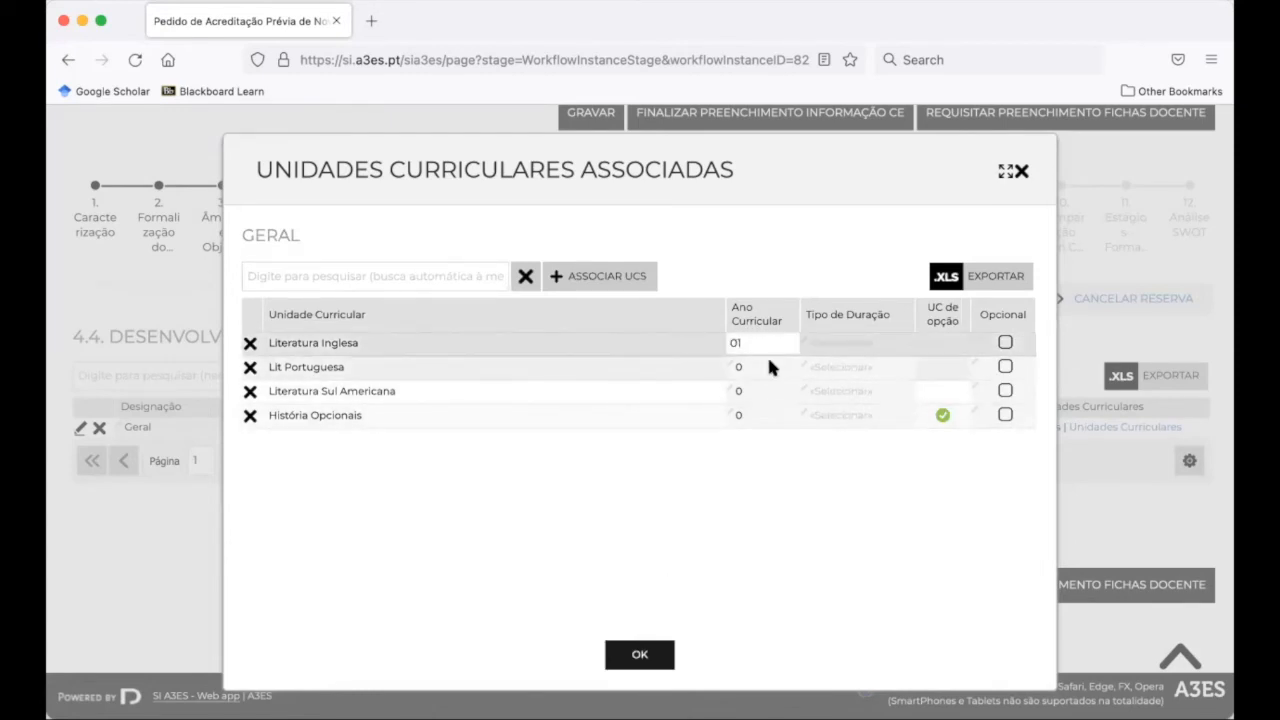
key("Return")
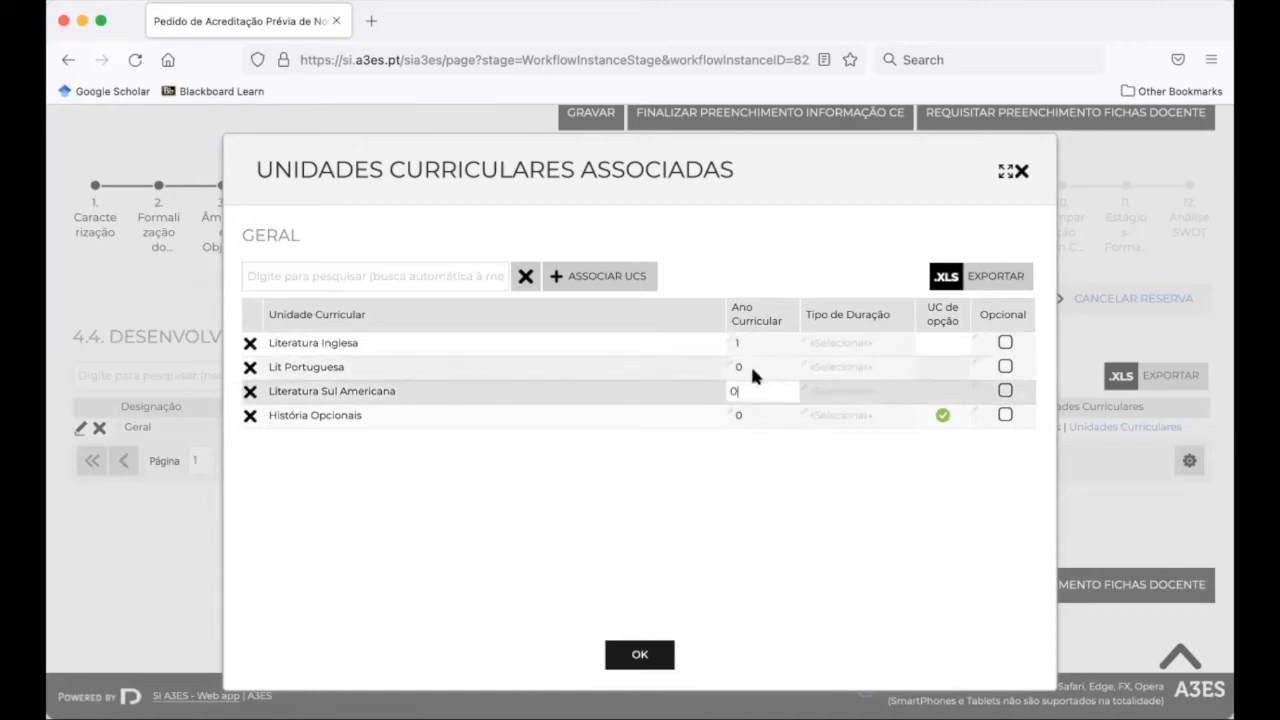
left_click(748, 364)
key("BackSpace")
type("1")
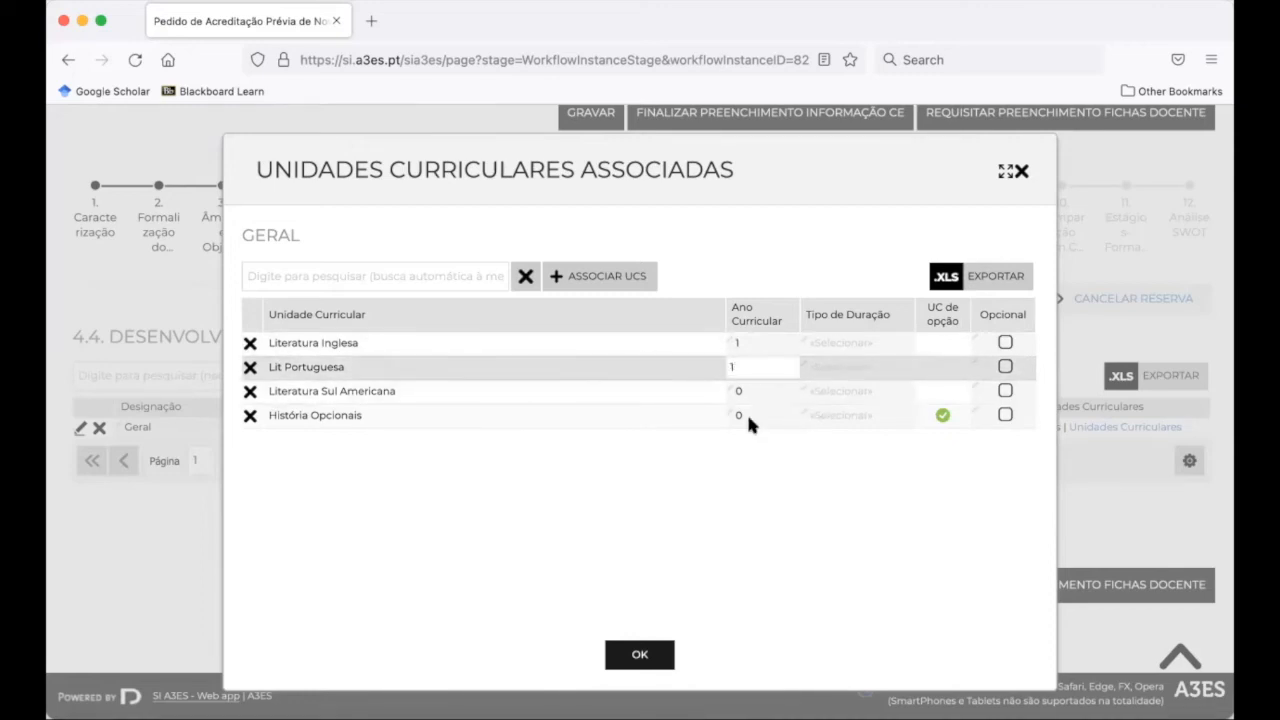
key("Return")
left_click(743, 396)
key("BackSpace")
type("1")
key("Return")
left_click(748, 415)
key("BackSpace")
type("1")
key("Return")
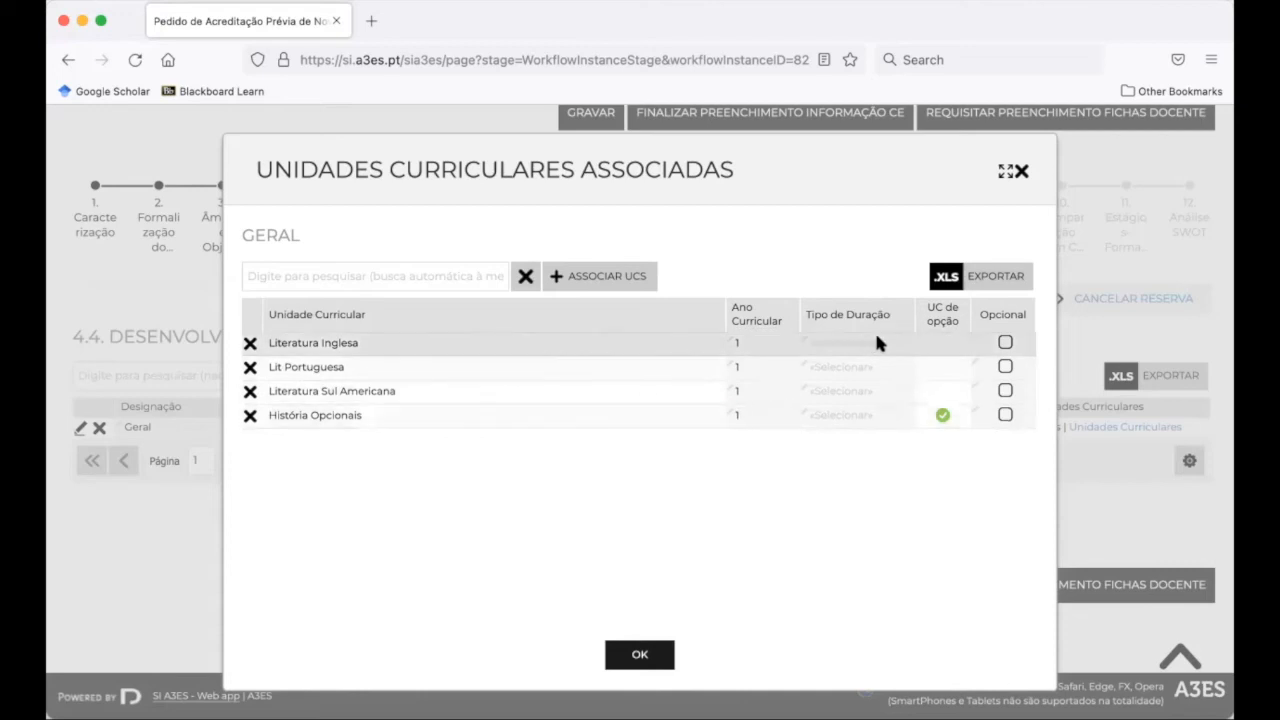
Set the duration type of all four units to Semestral 1ºS
left_click(893, 343)
left_click(900, 345)
left_click(894, 362)
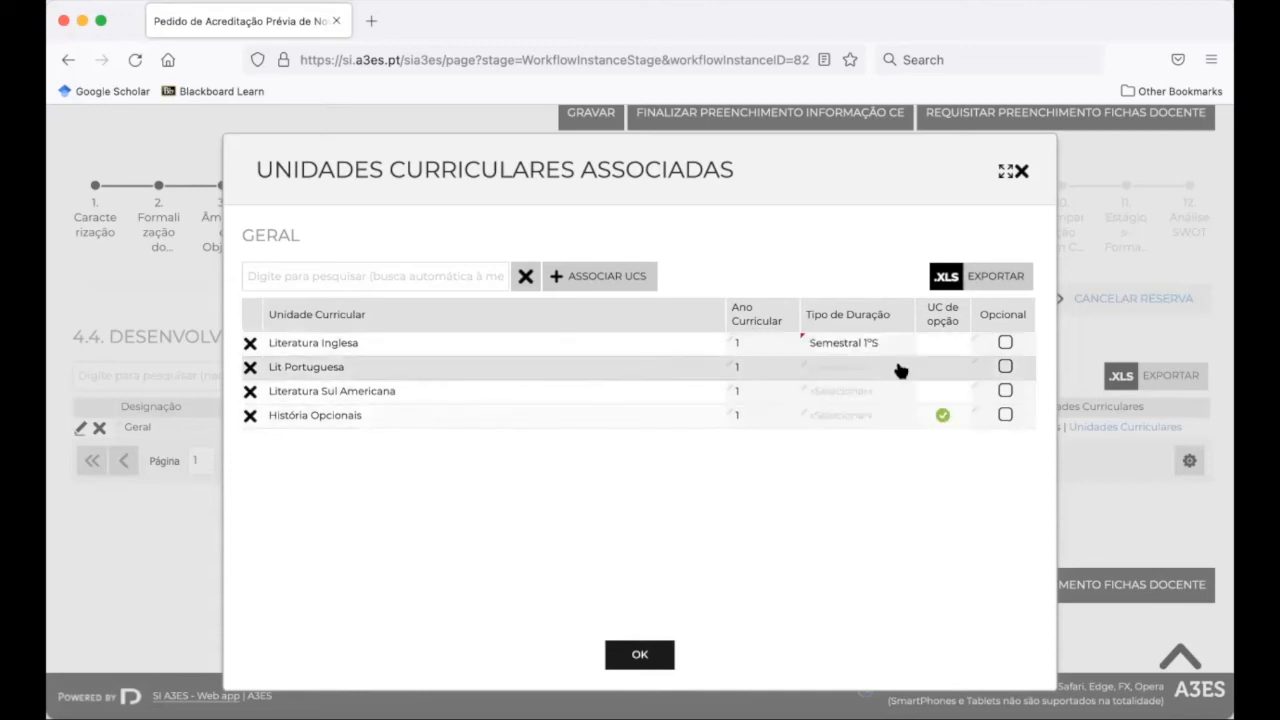
left_click(900, 368)
left_click(900, 368)
left_click(877, 394)
left_click(895, 391)
left_click(897, 391)
left_click(885, 408)
left_click(899, 412)
left_click(897, 416)
left_click(877, 437)
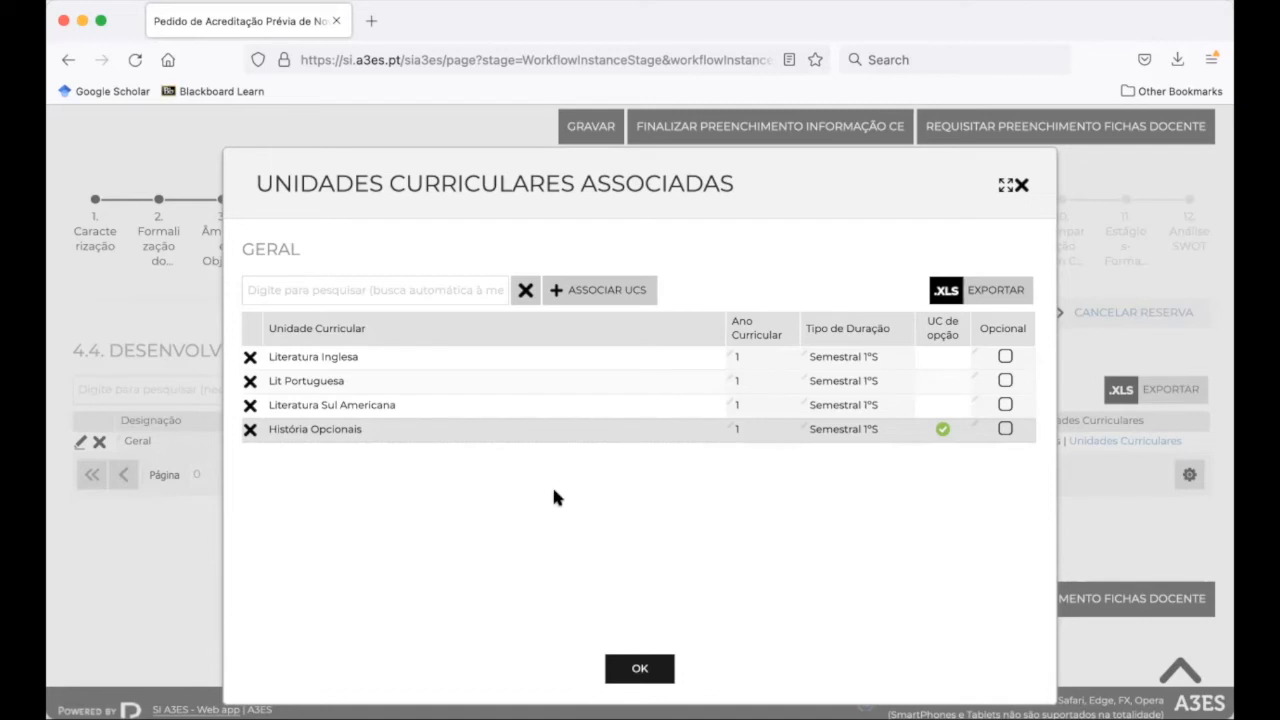
Associate the SCI-FI curricular unit with the Geral path
left_click(578, 290)
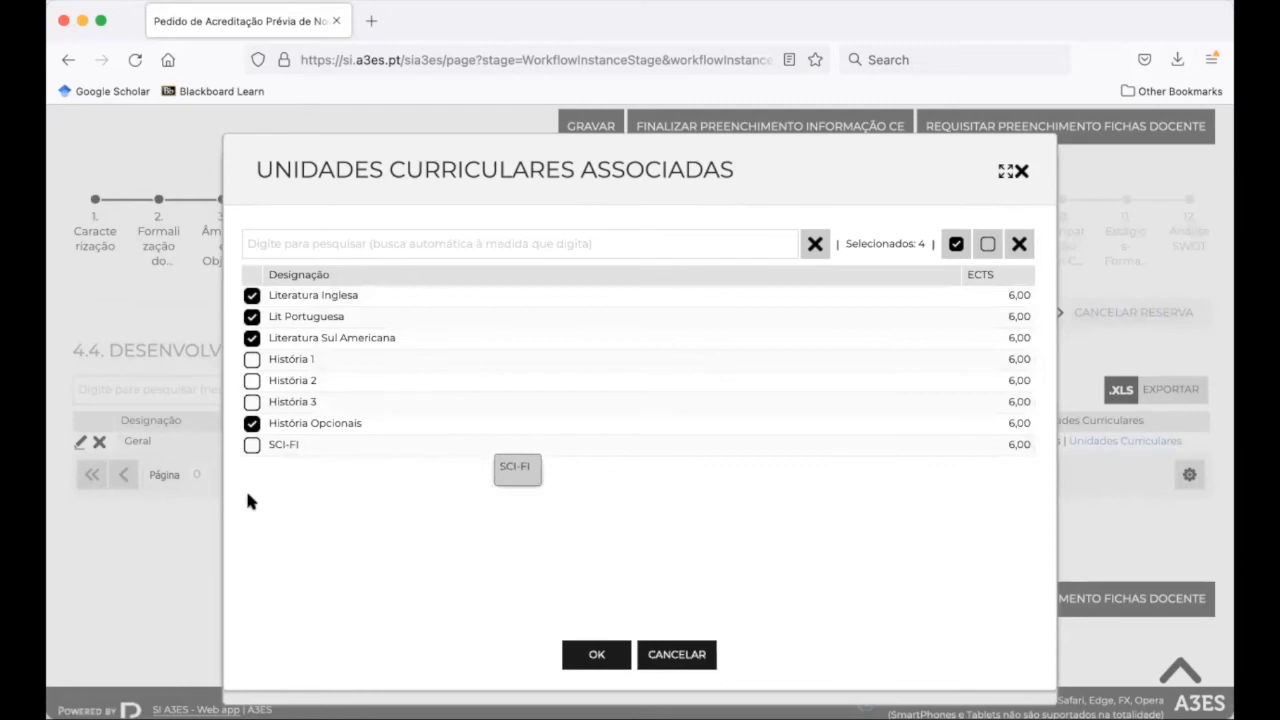
left_click(251, 446)
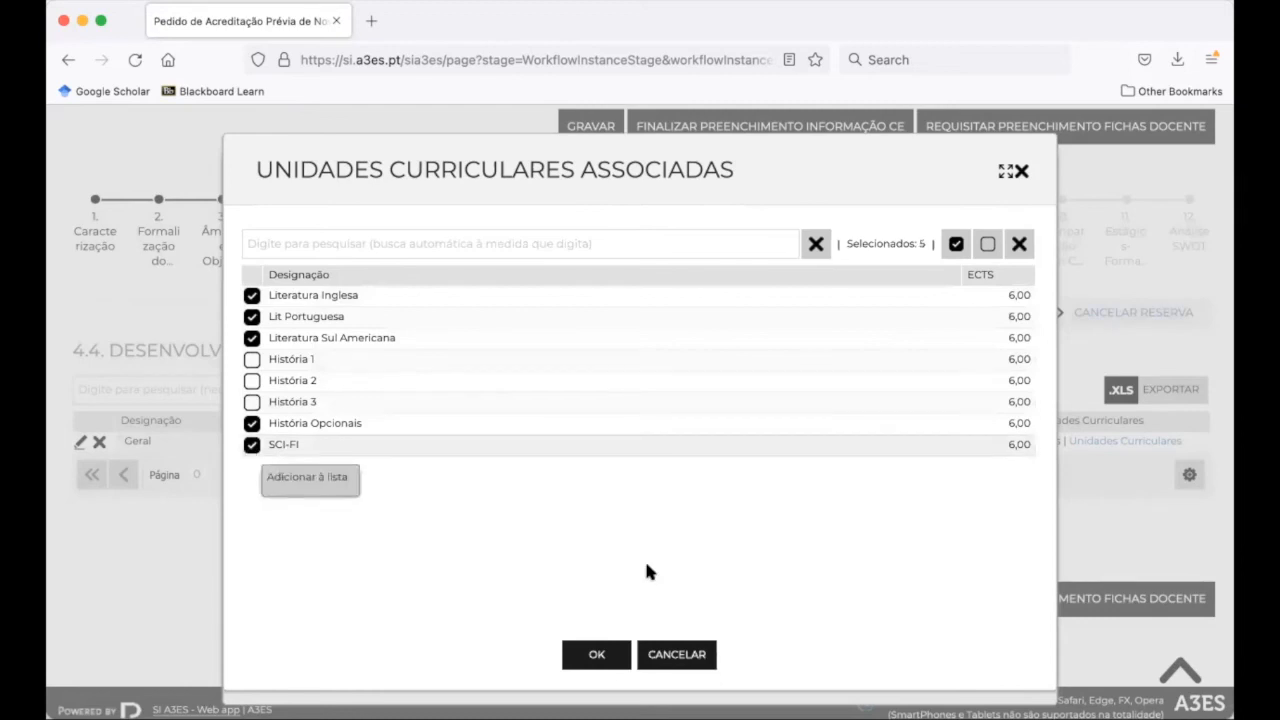
left_click(595, 656)
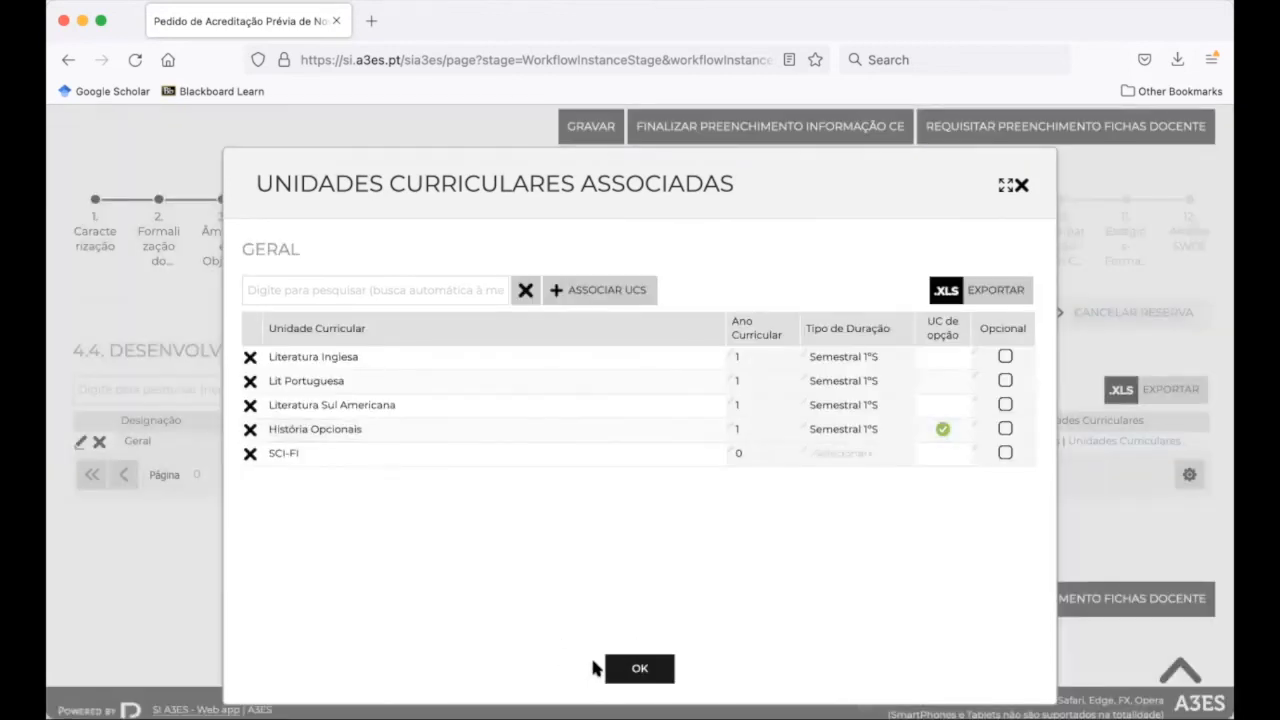
Make SCI-FI an optional year-1 Semestral 1ºS unit and close the list
left_click(762, 453)
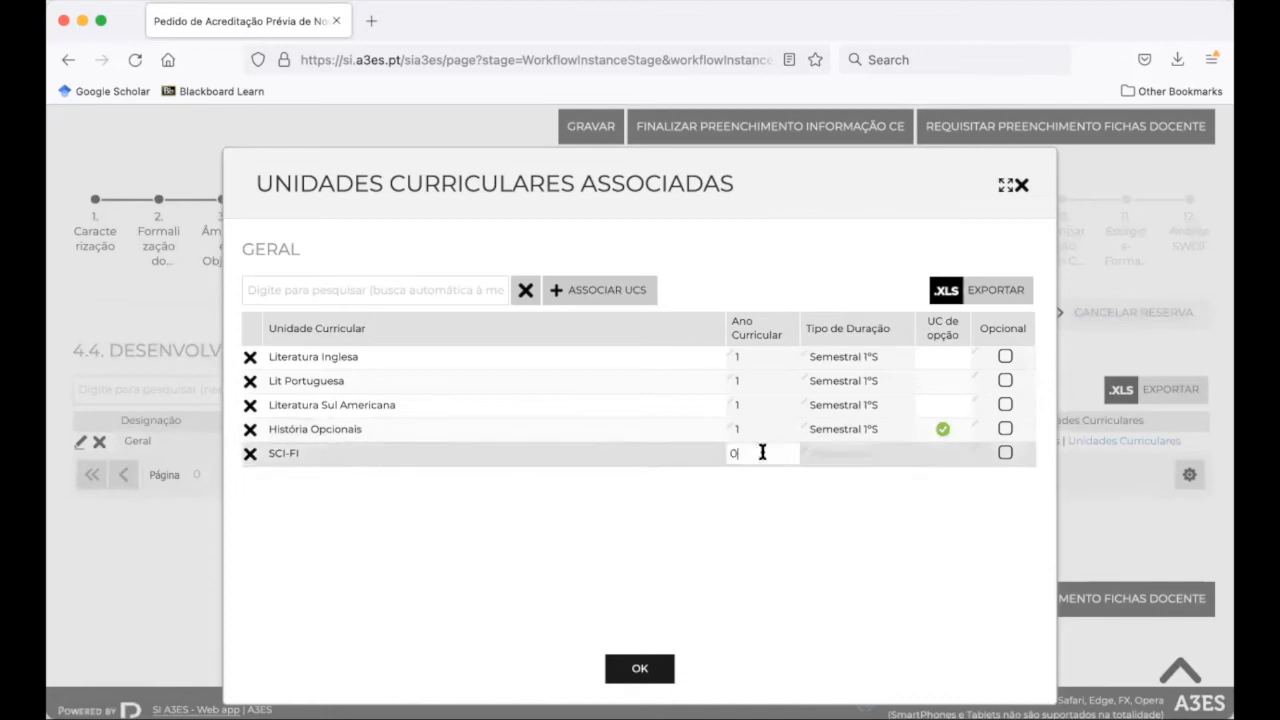
key("BackSpace")
type("1")
left_click(841, 450)
left_click(900, 454)
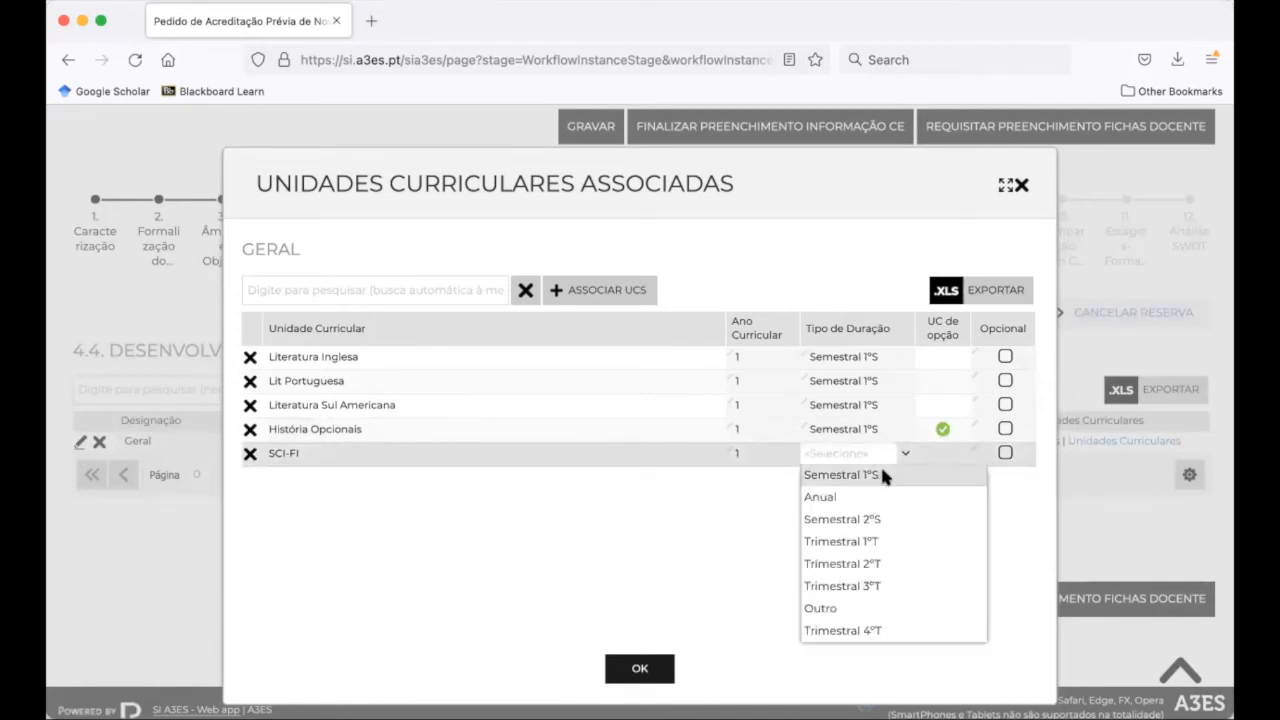
left_click(880, 468)
left_click(1005, 453)
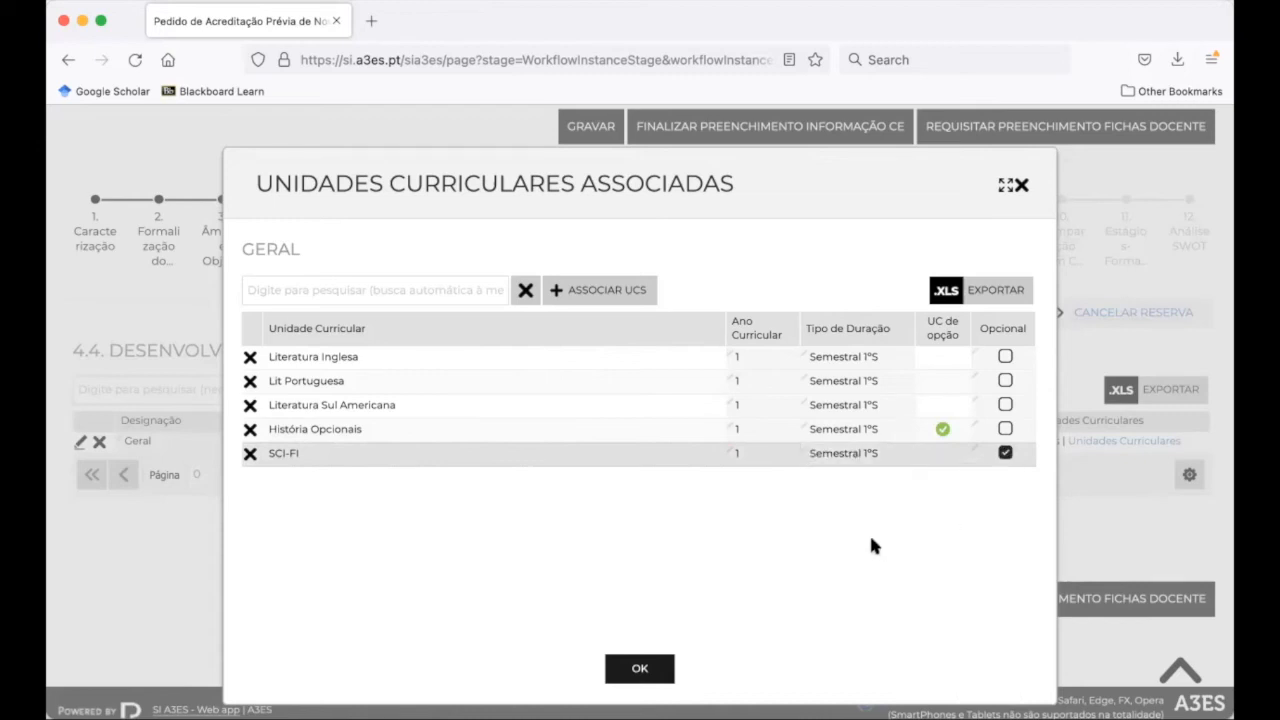
left_click(652, 666)
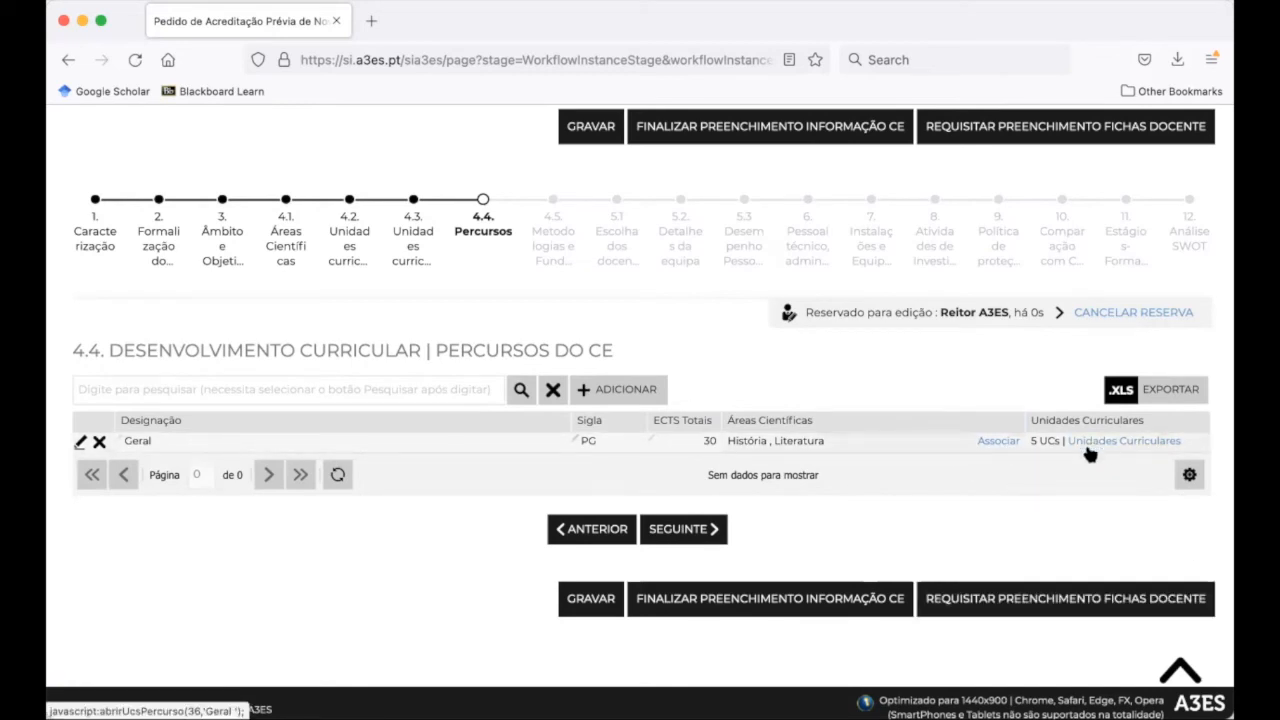
Advance to the teaching staff selection step and reserve it for editing
scroll(960, 479, "down", 1)
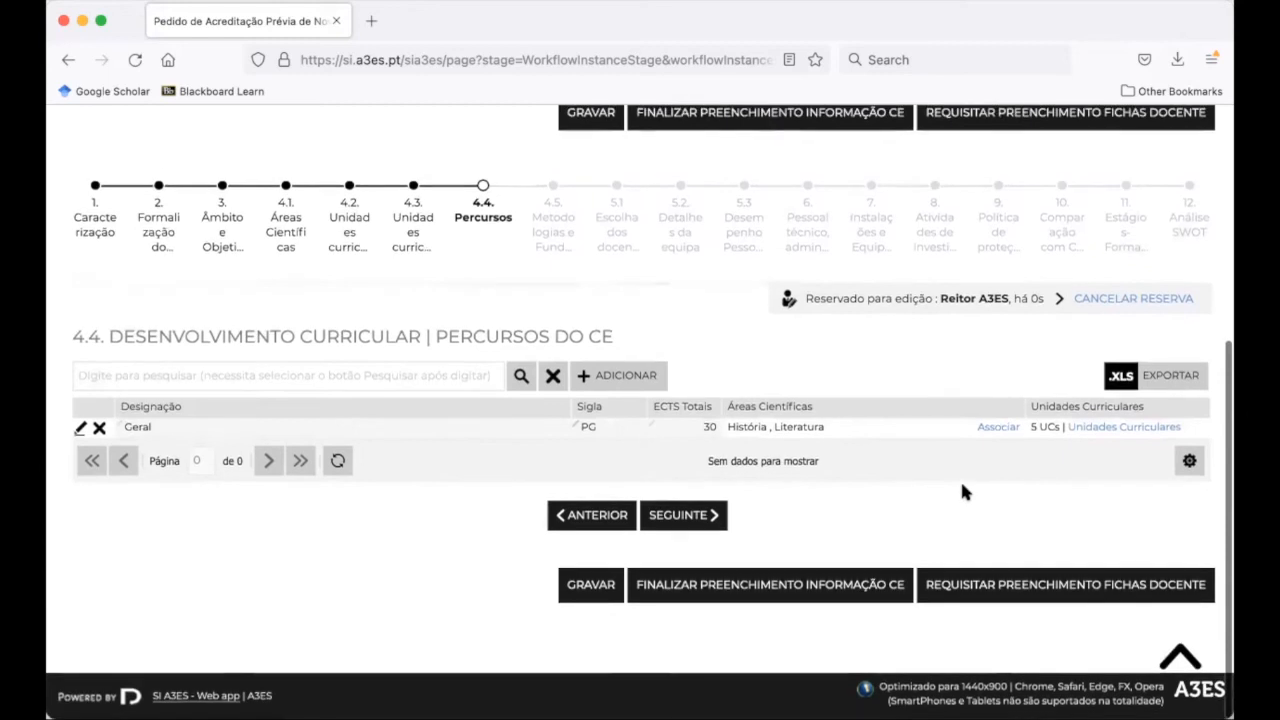
left_click(580, 592)
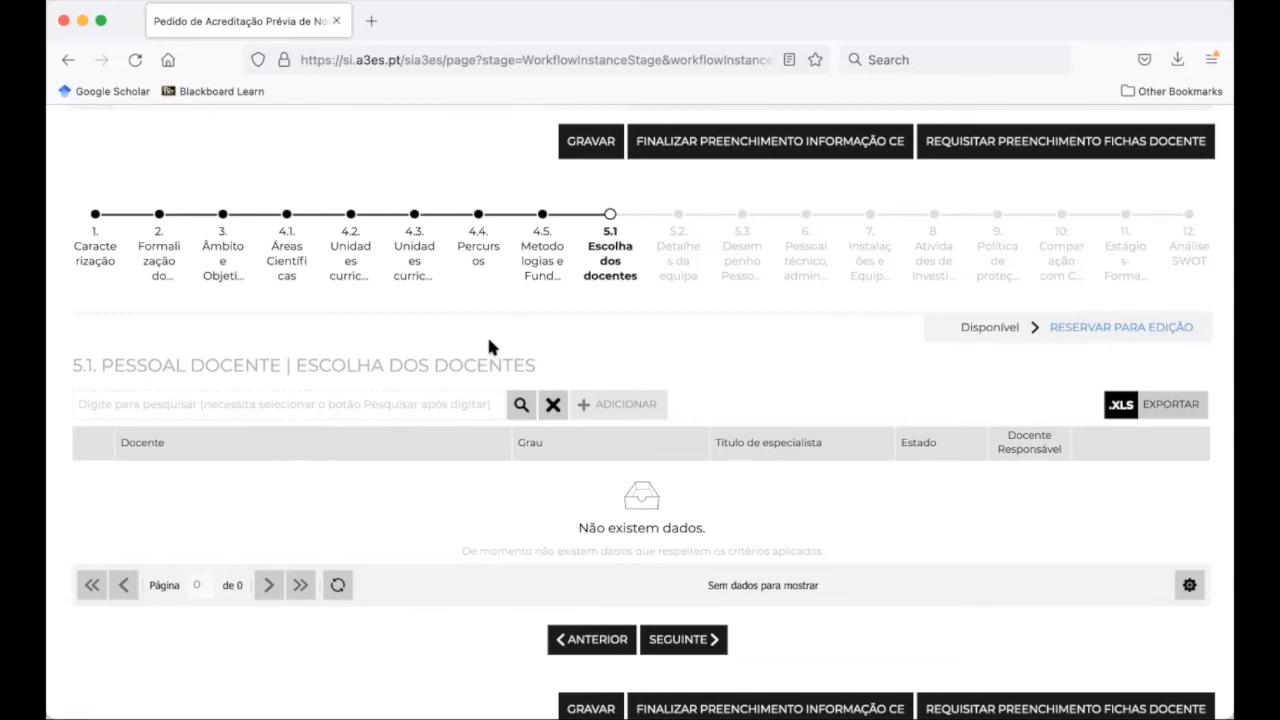
left_click(1120, 332)
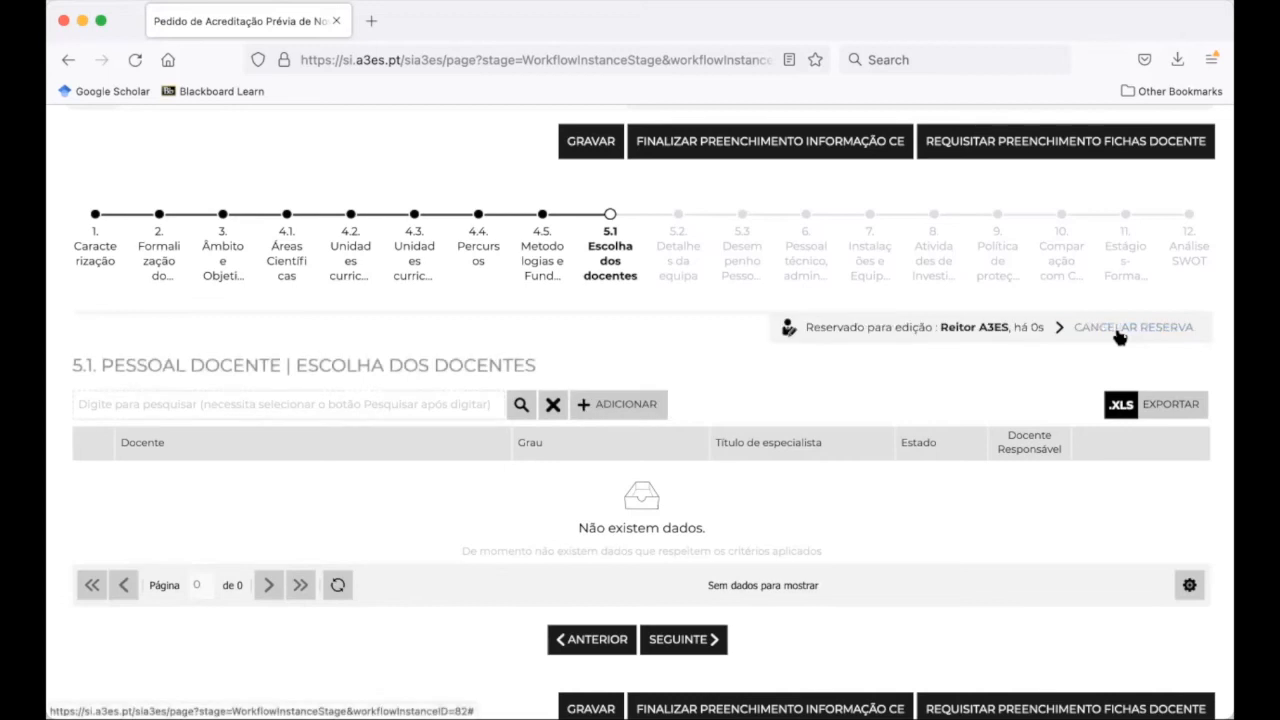
scroll(722, 363, "down", 1)
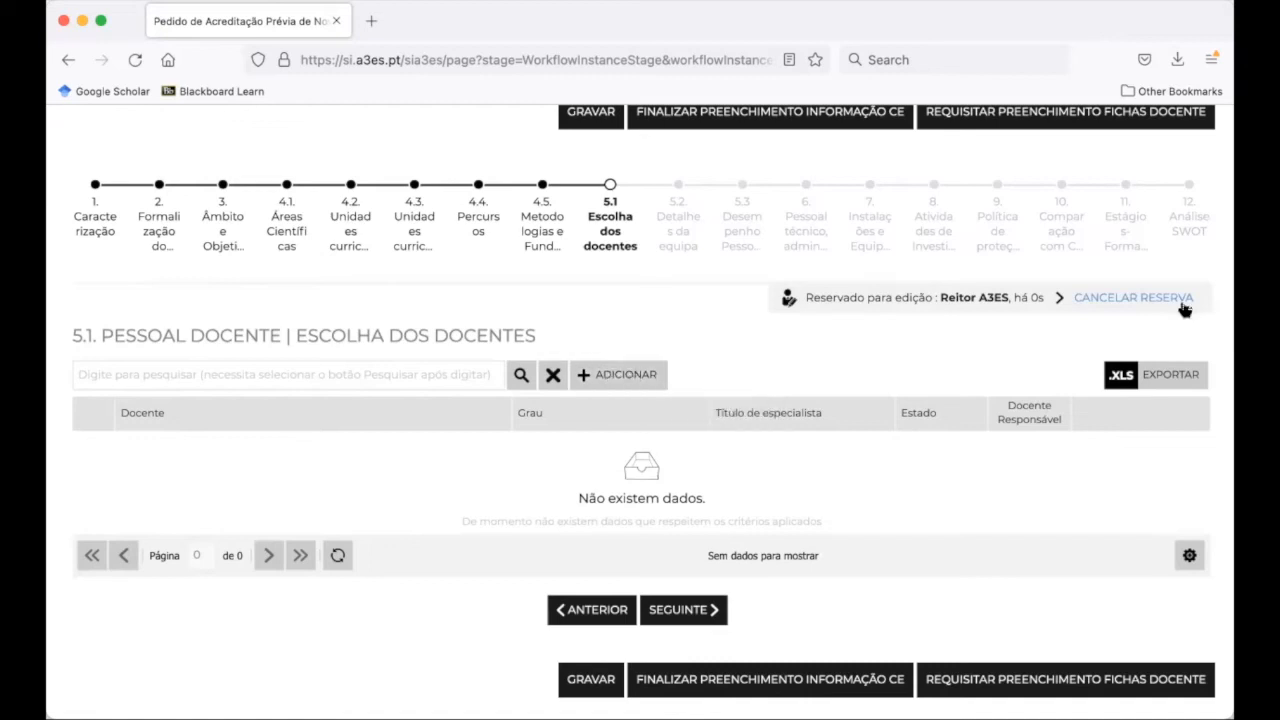
Add a test teacher with a name and e-mail, save the entry, and notify them
left_click(617, 377)
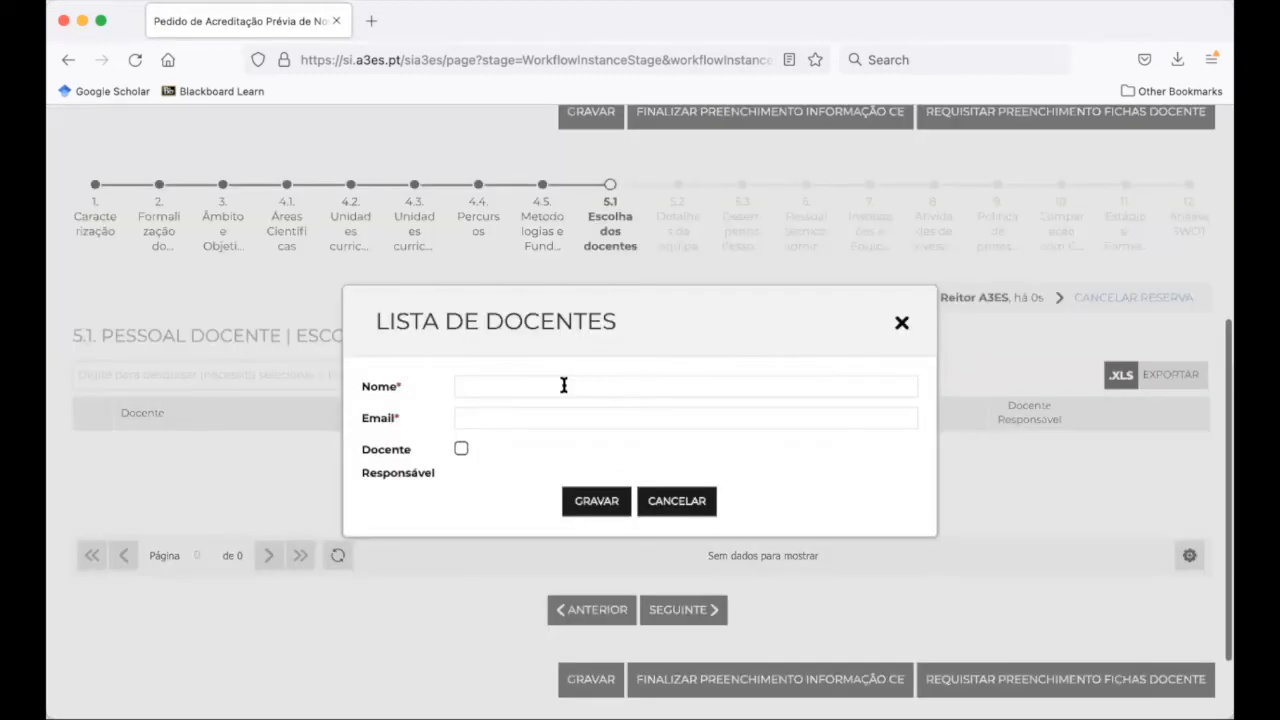
type("teste test")
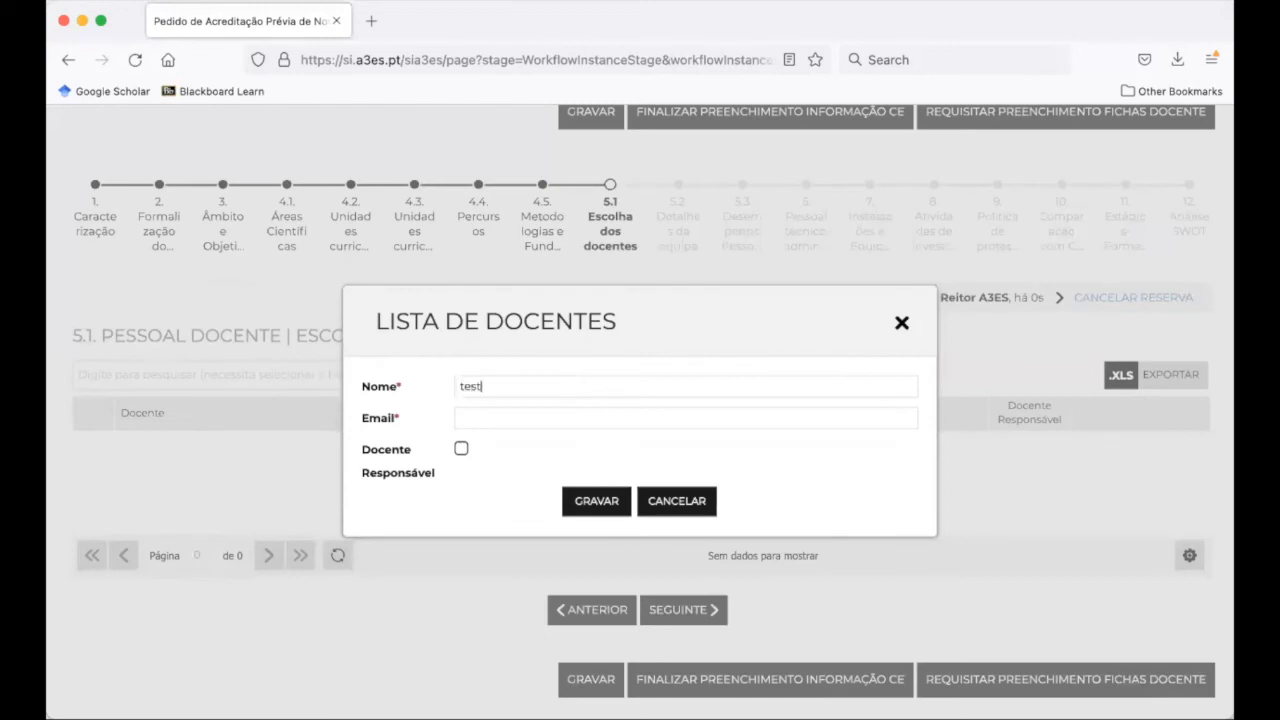
left_click(550, 420)
type("teste")
key("Return")
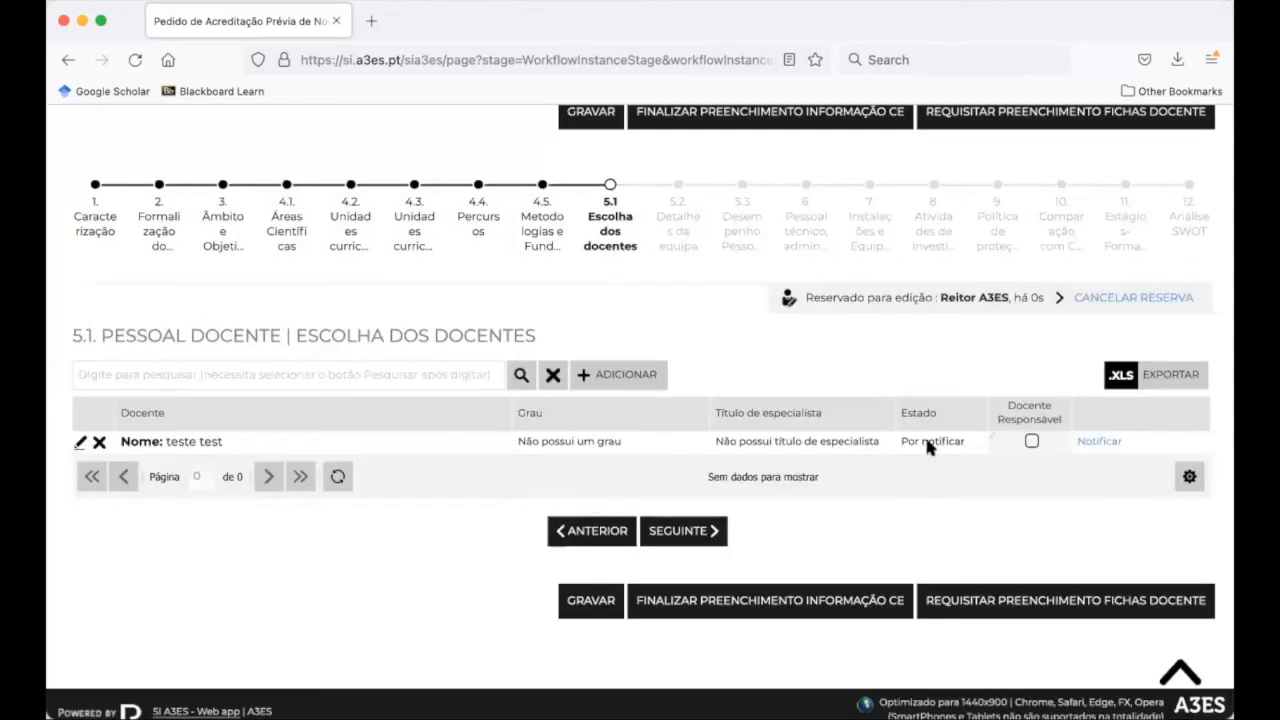
left_click(1090, 443)
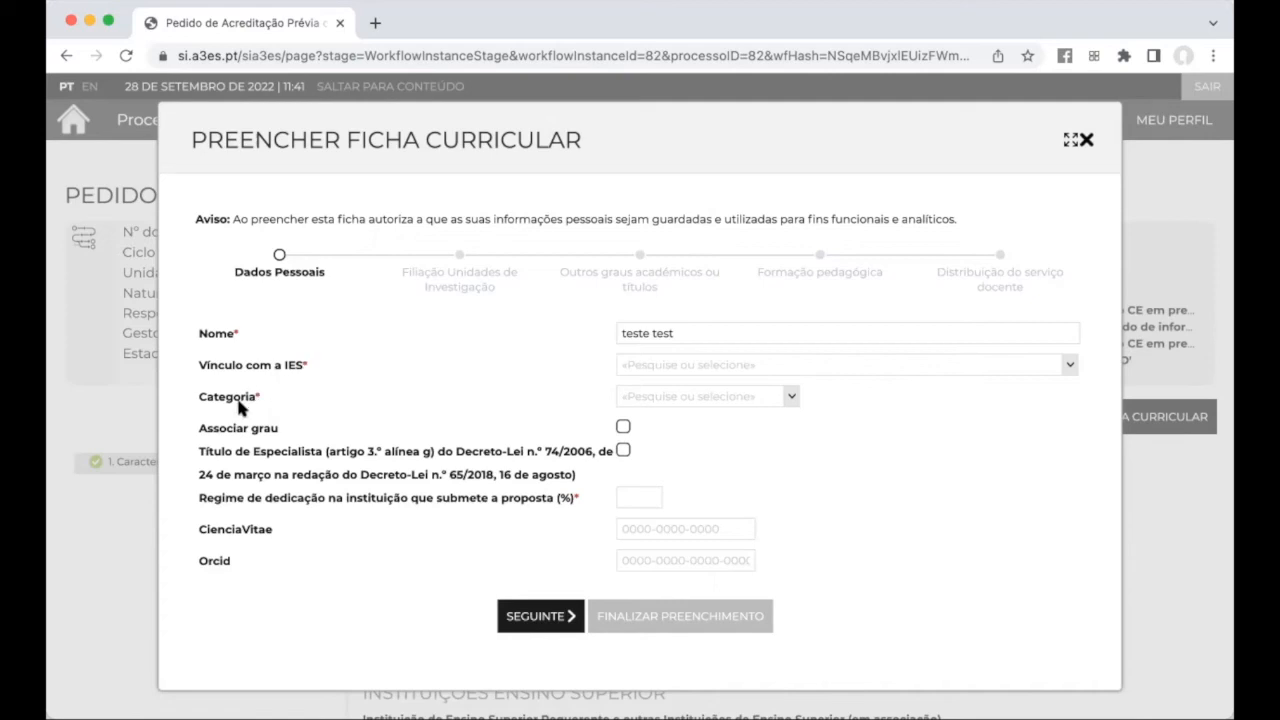
Tick Associar grau to link an academic degree and review the Dados Pessoais fields
left_click(622, 427)
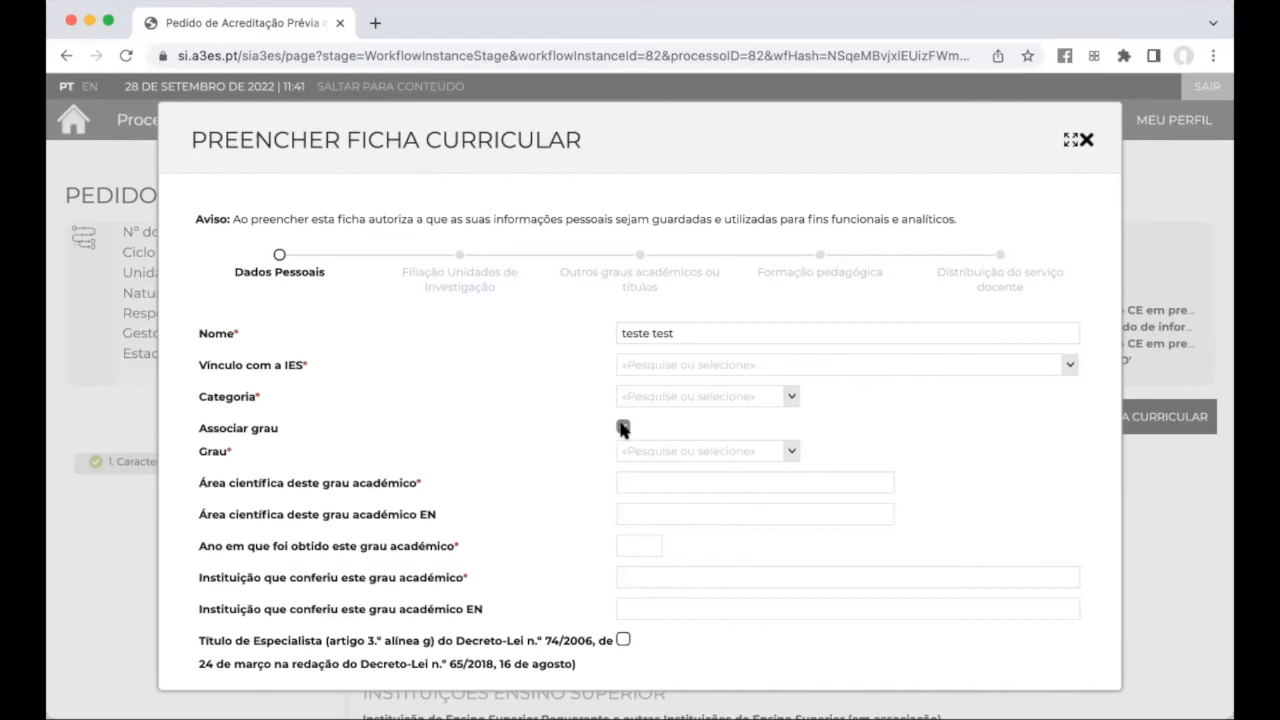
scroll(619, 420, "down", 4)
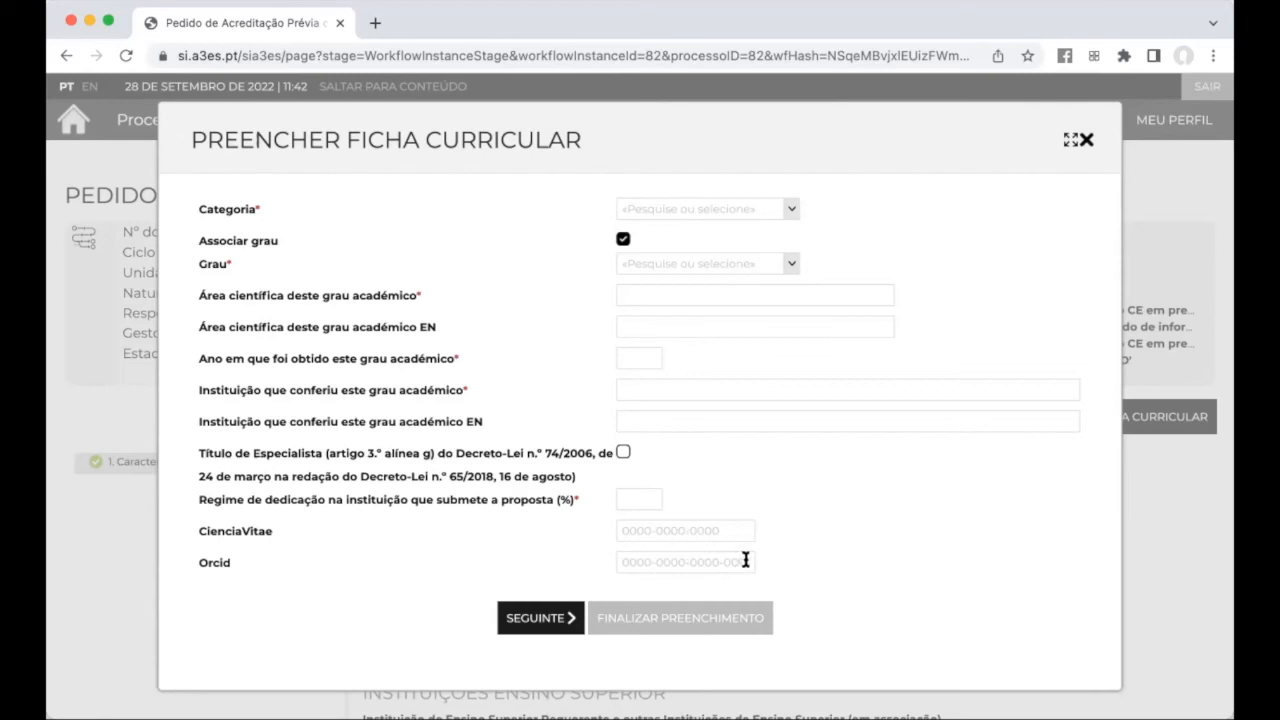
scroll(745, 561, "up", 2)
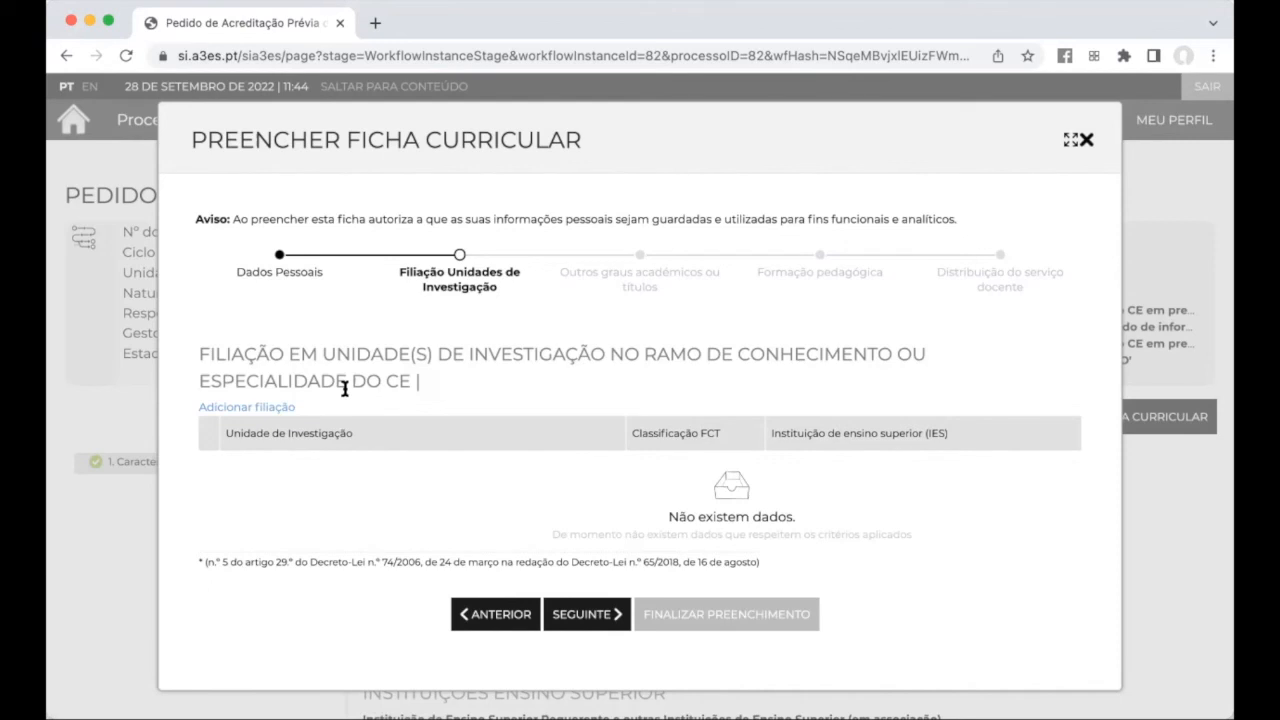
Add CEAUL as the teacher's research unit affiliation
left_click(270, 403)
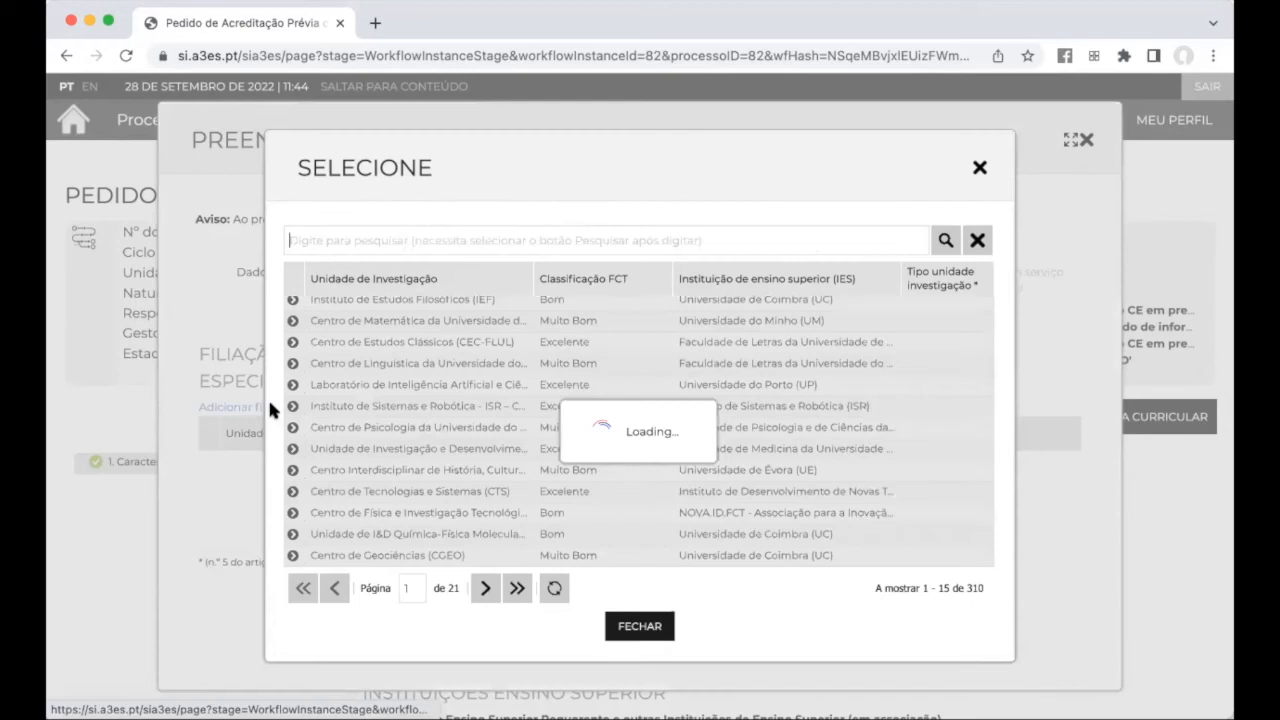
scroll(435, 392, "down", 5)
scroll(437, 403, "up", 5)
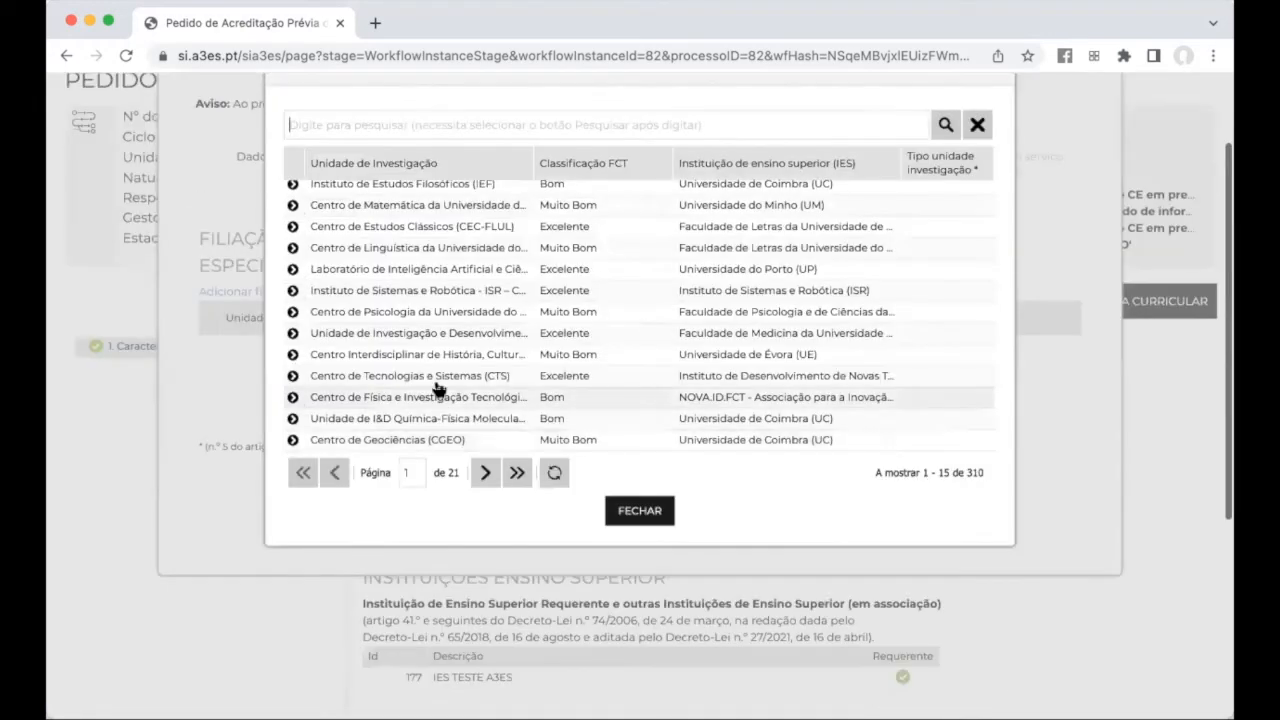
scroll(445, 300, "up", 2)
left_click(516, 473)
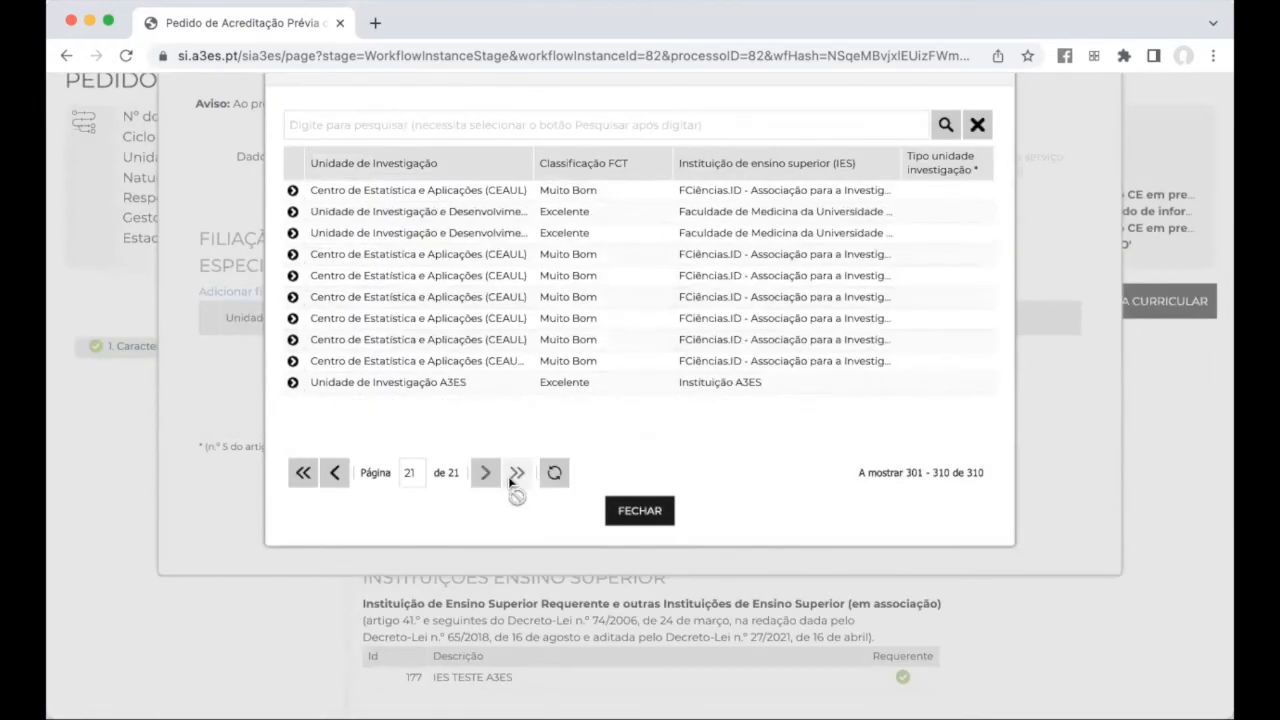
scroll(546, 330, "down", 2)
scroll(913, 258, "up", 3)
scroll(913, 258, "up", 2)
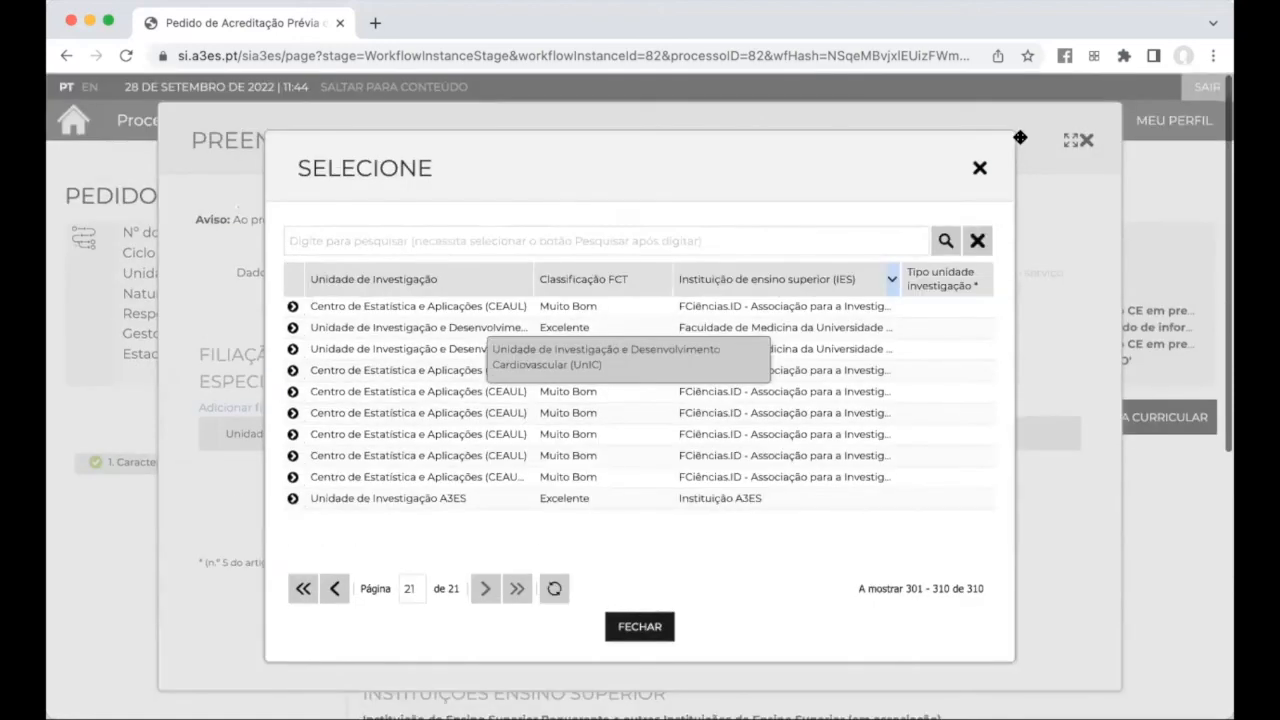
left_click(383, 318)
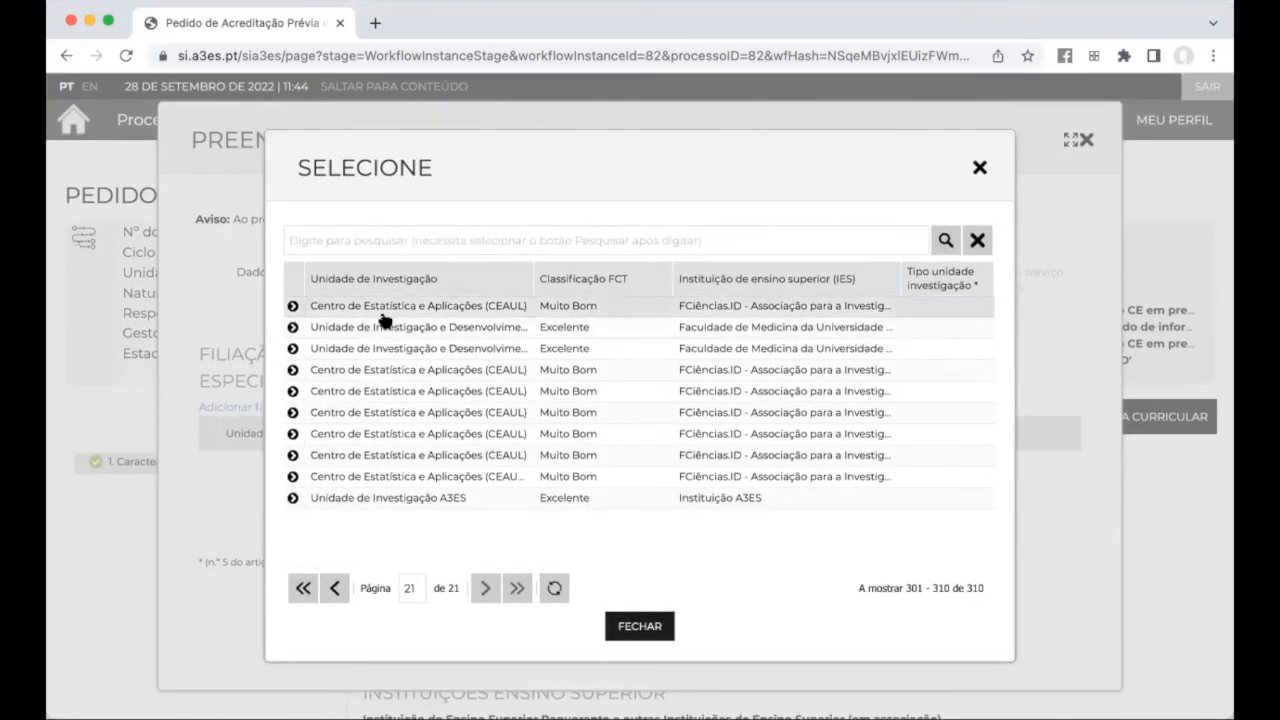
left_click(980, 168)
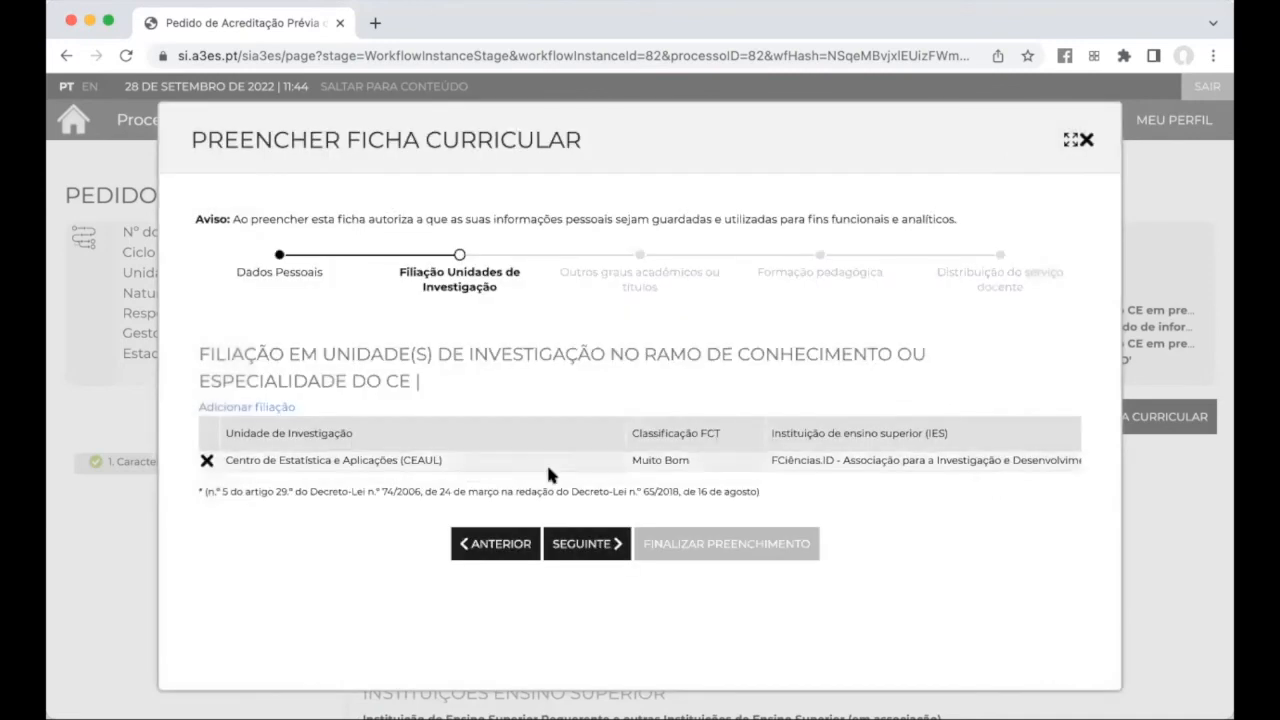
Skip pedagogical training and service distribution without entries, then finalise the curricular record with SIM
left_click(586, 550)
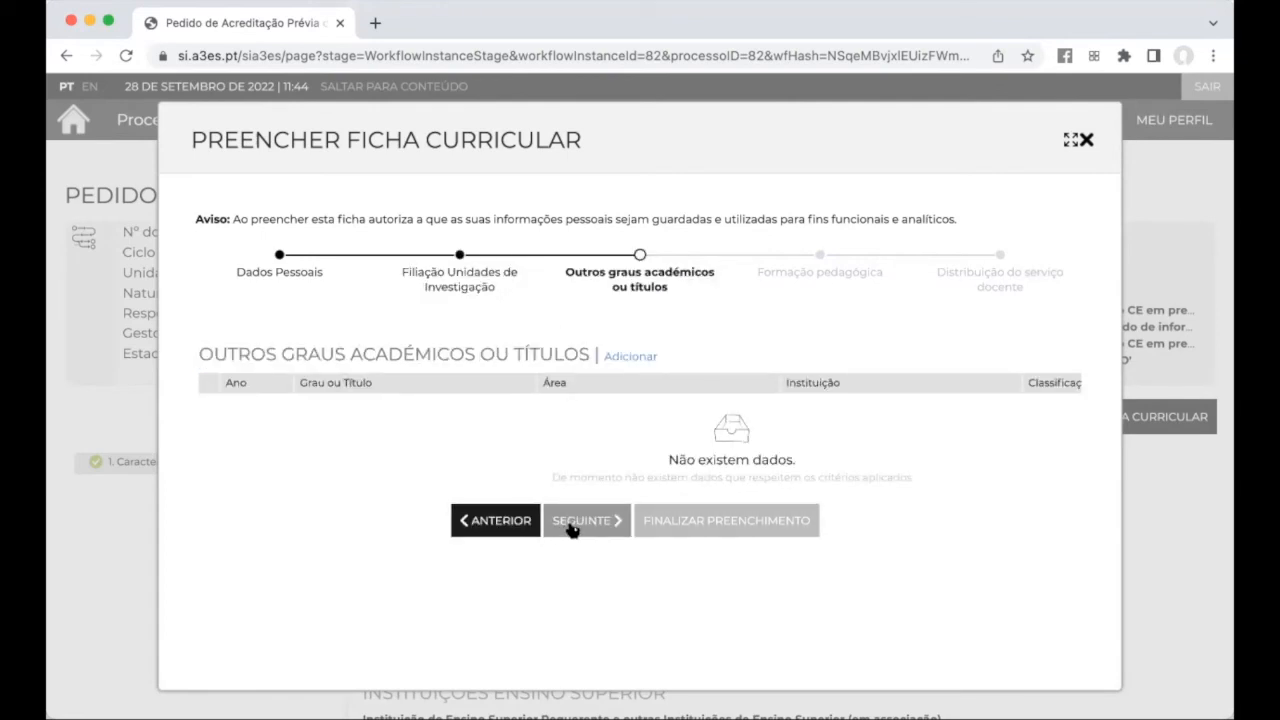
left_click(572, 529)
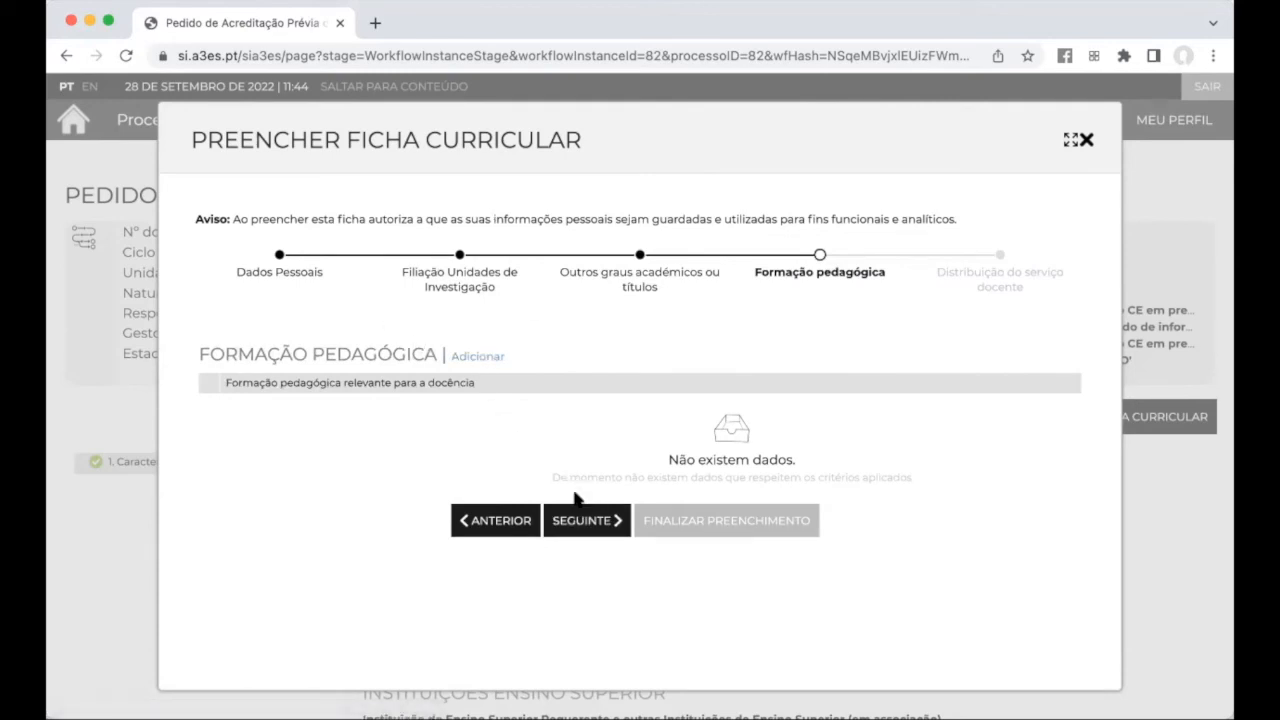
left_click(583, 524)
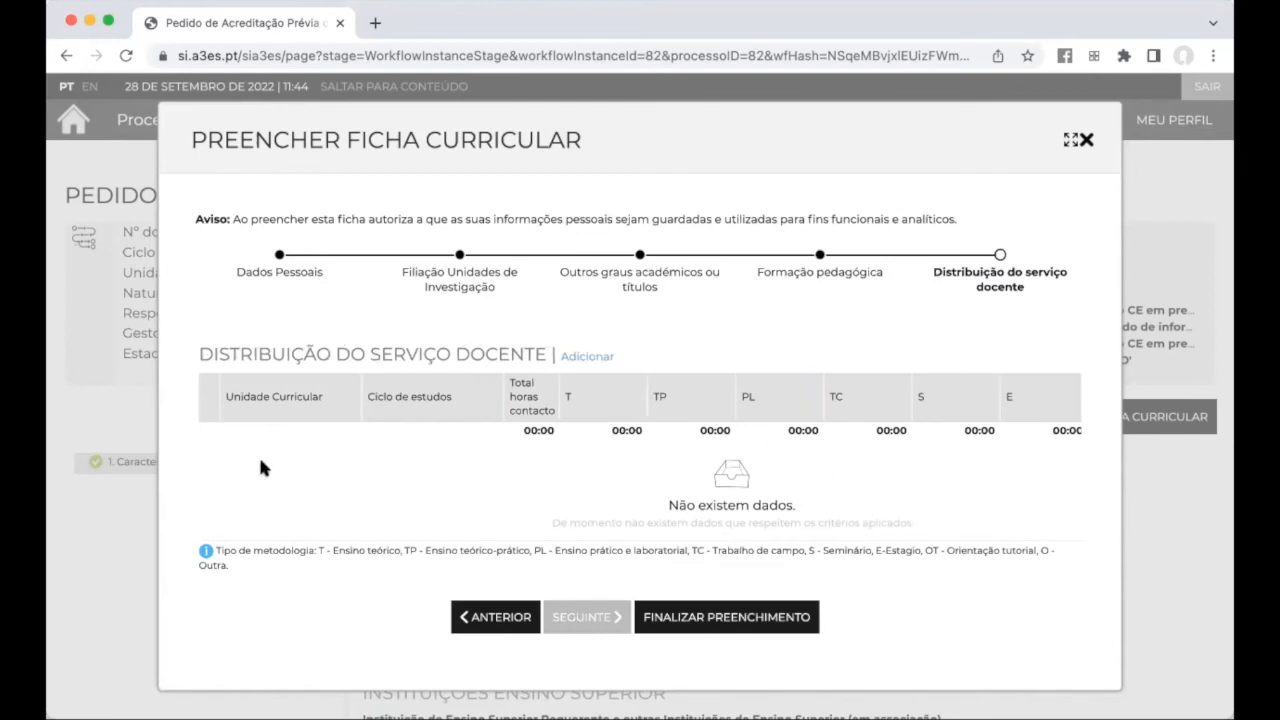
left_click(588, 356)
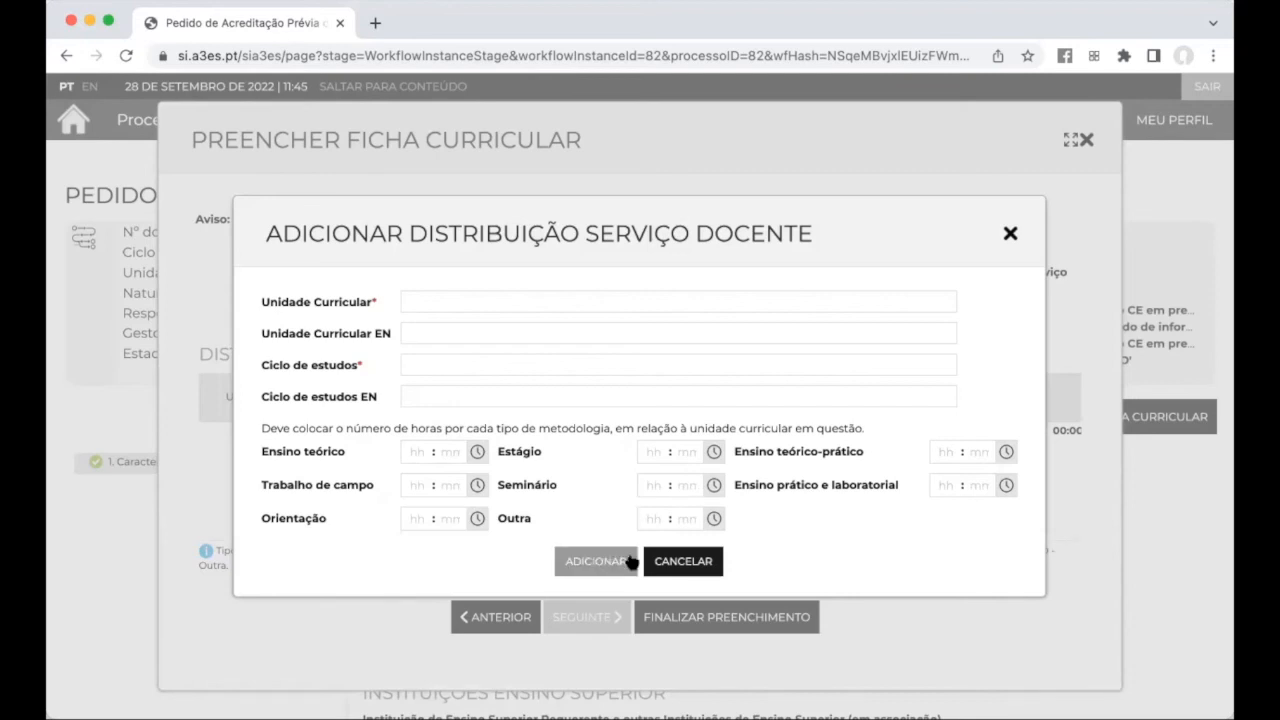
left_click(676, 562)
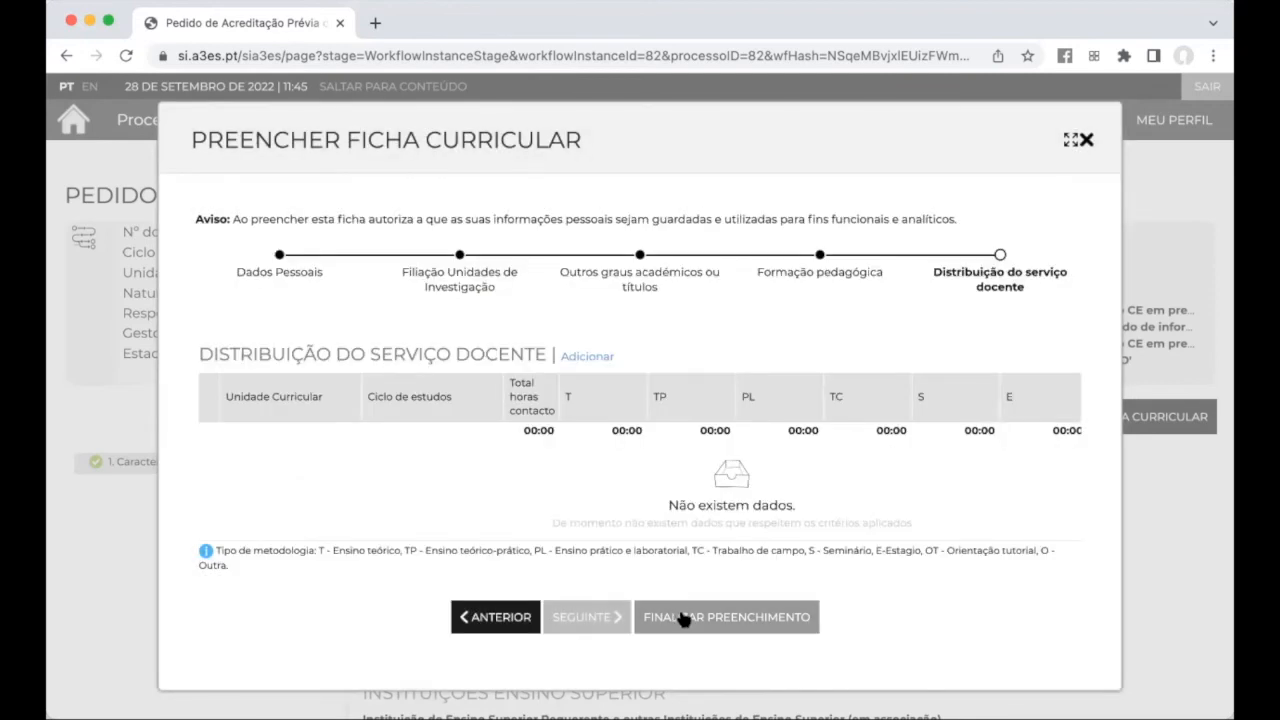
left_click(683, 619)
left_click(586, 290)
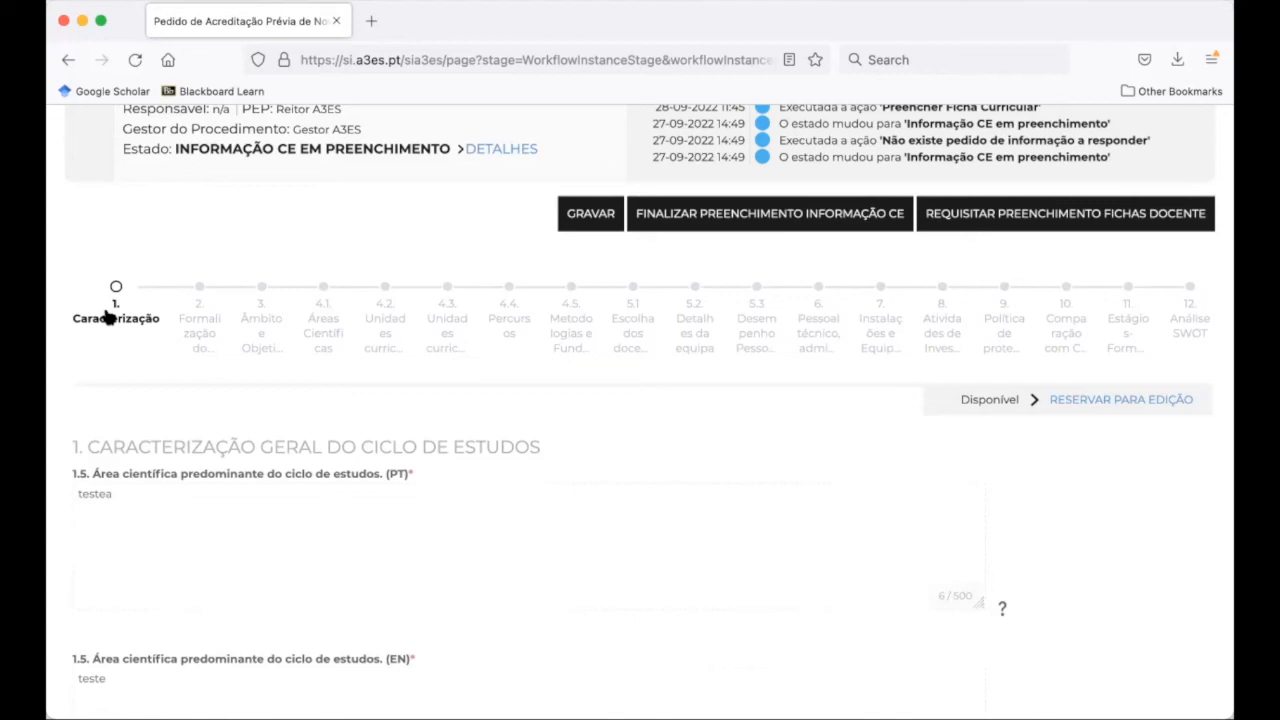
Review the teacher's submitted record in 5.1 Escolha dos docentes, then open 4.2 Unidades curriculares
left_click(641, 325)
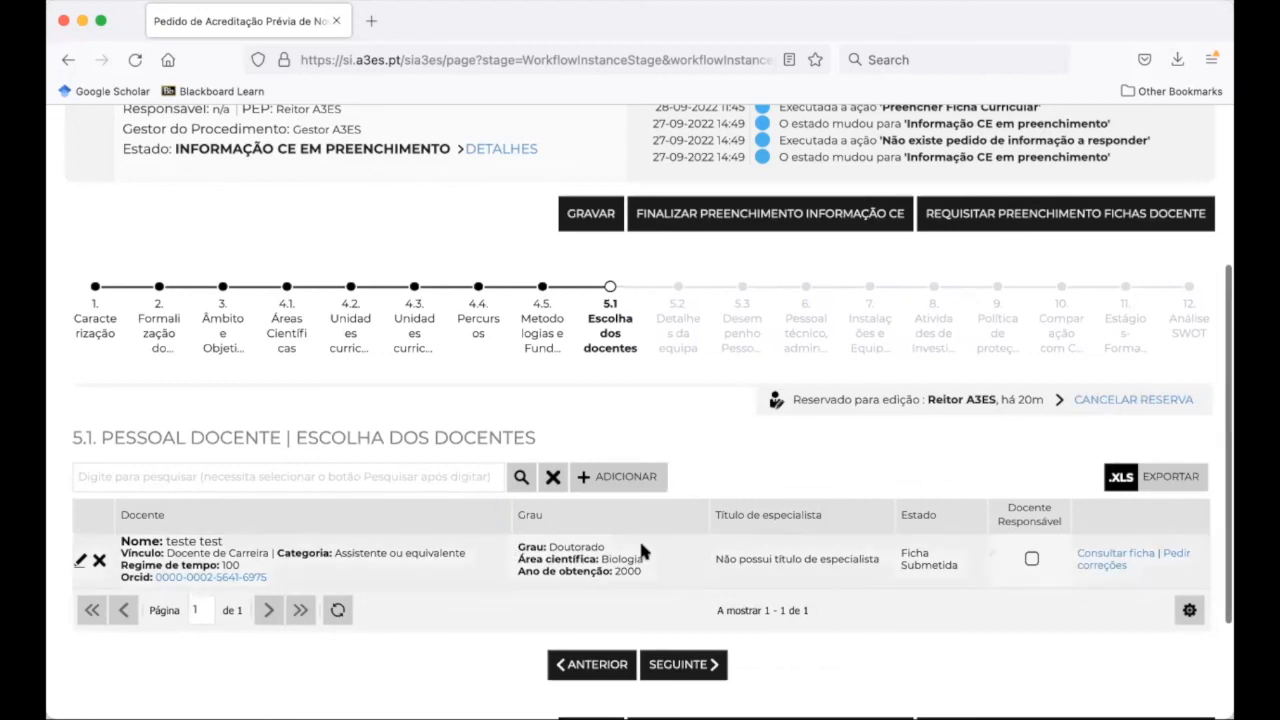
scroll(641, 546, "down", 2)
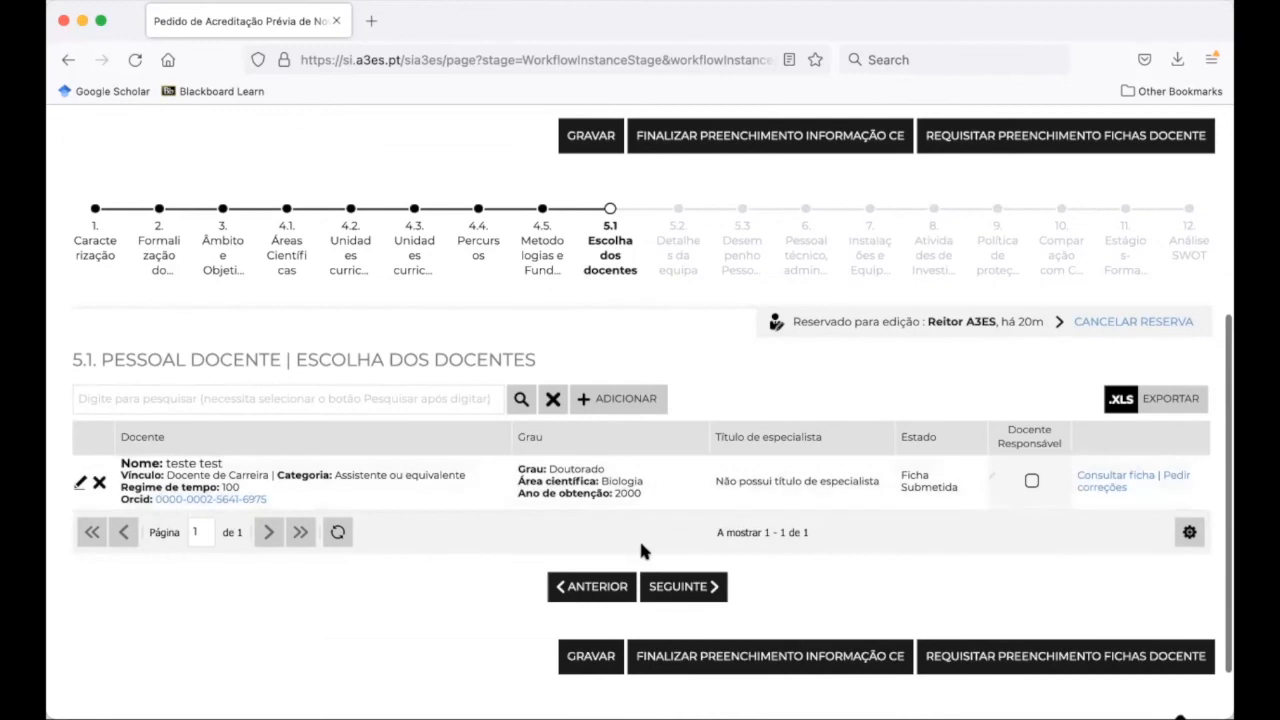
scroll(641, 549, "up", 1)
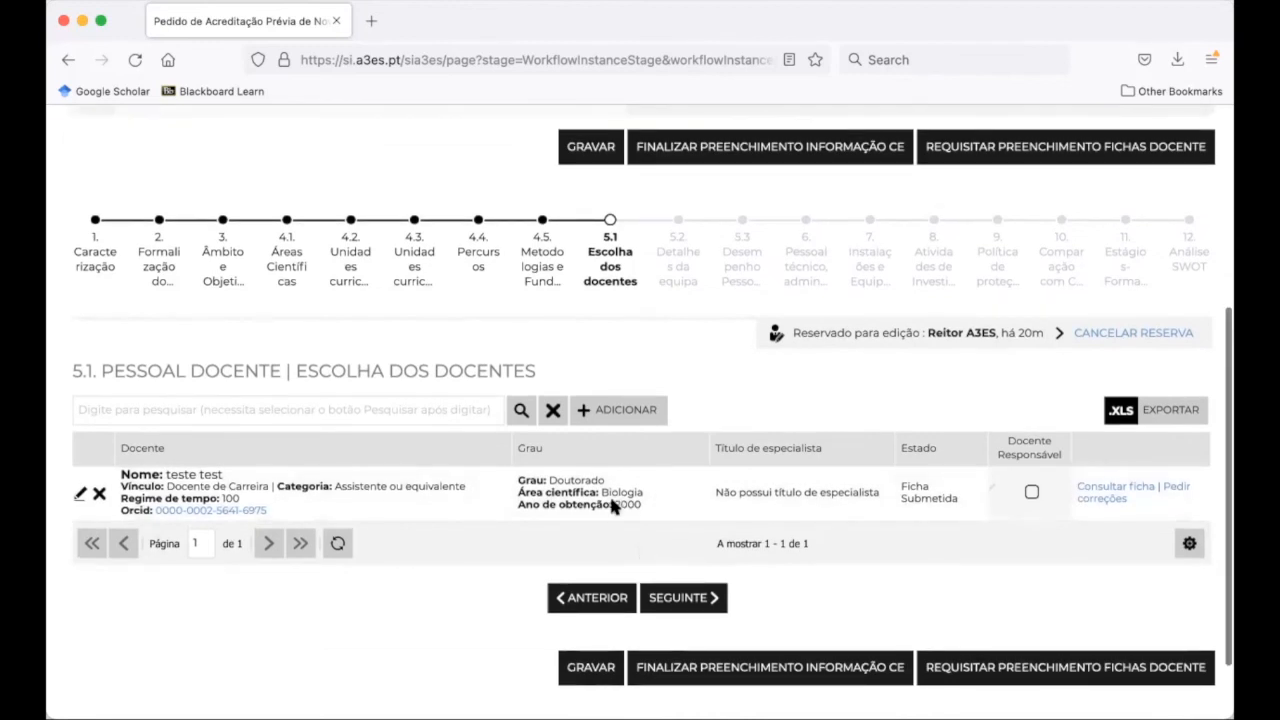
scroll(518, 488, "up", 1)
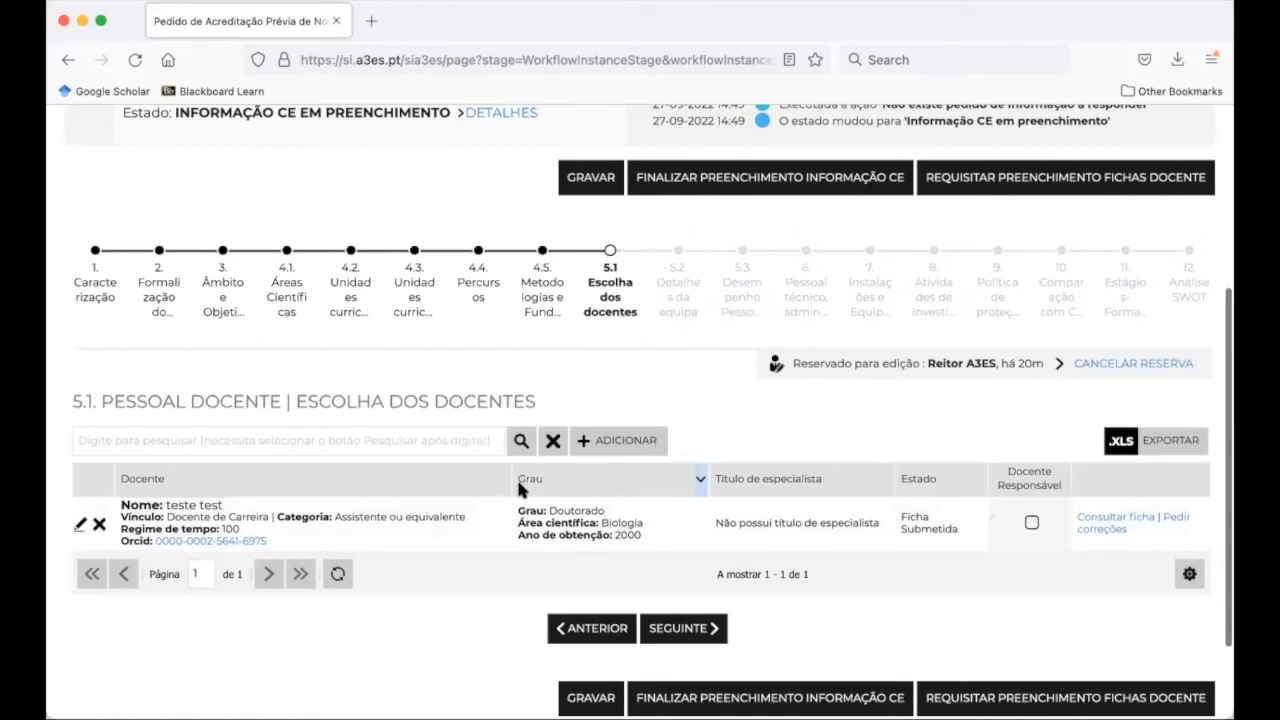
left_click(350, 302)
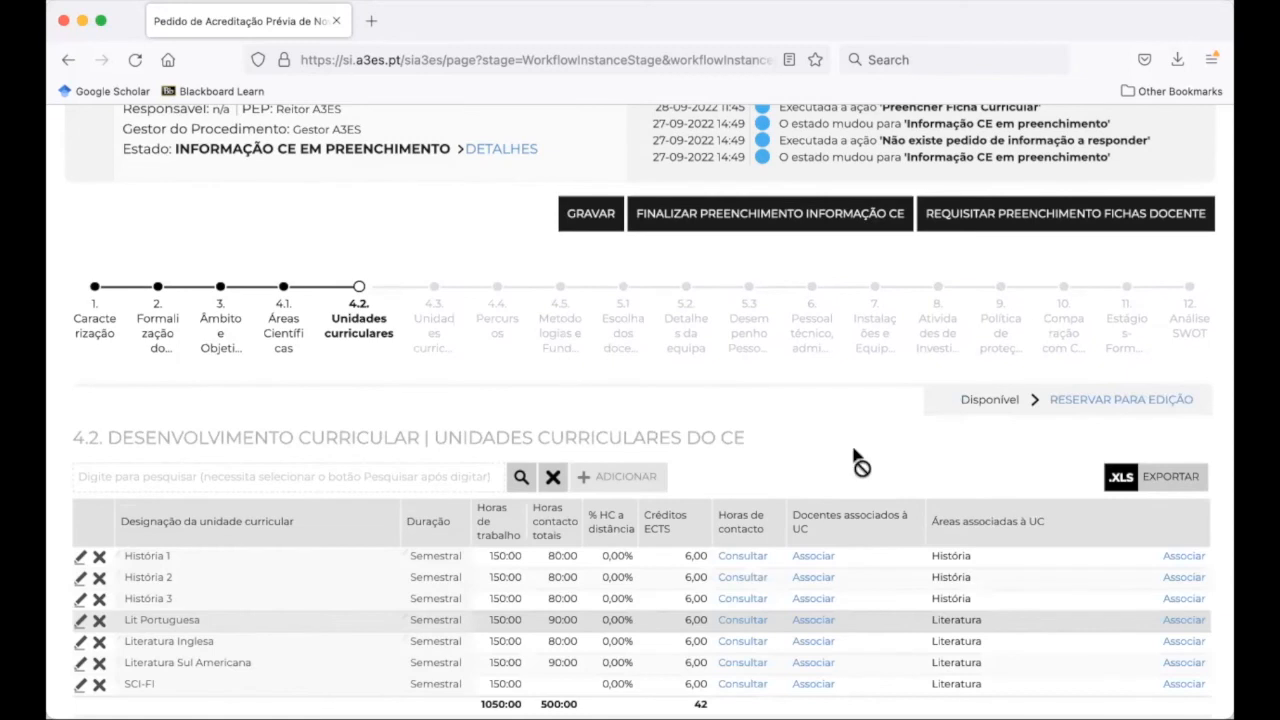
Reserve the curricular units and link the registered teacher to Literatura Sul Americana, then return to 5.1
scroll(857, 460, "down", 4)
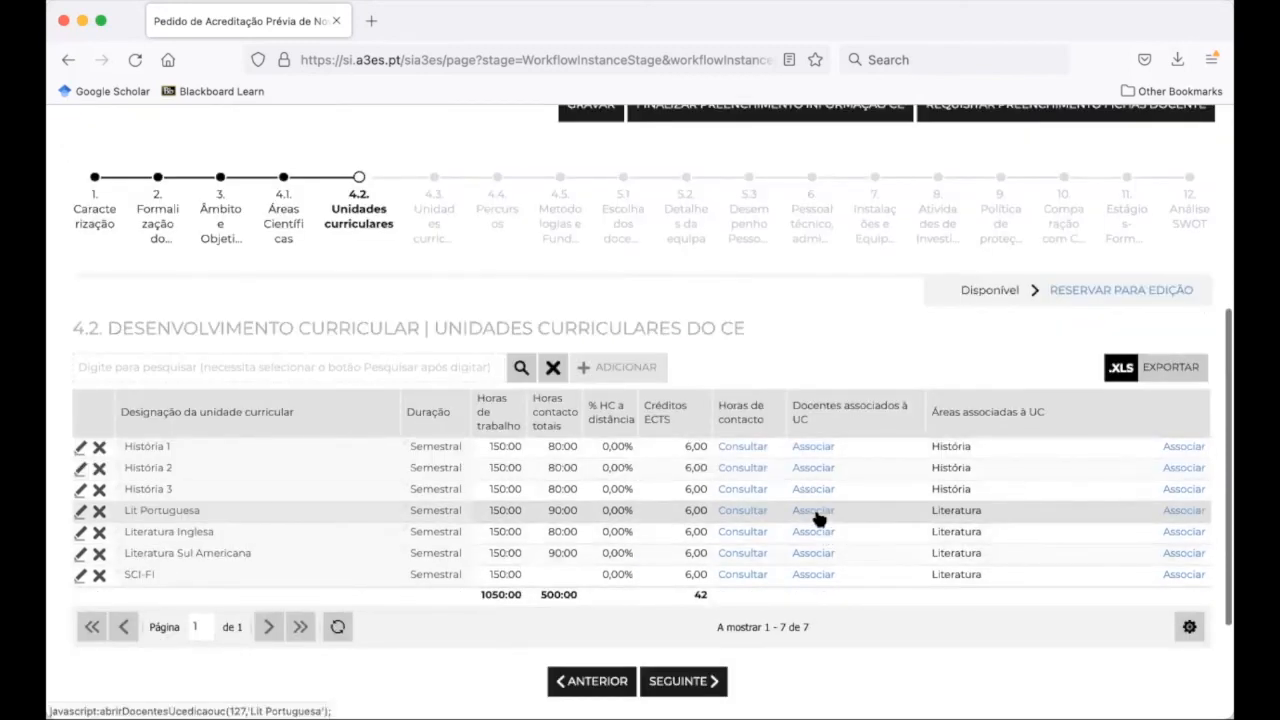
left_click(1127, 290)
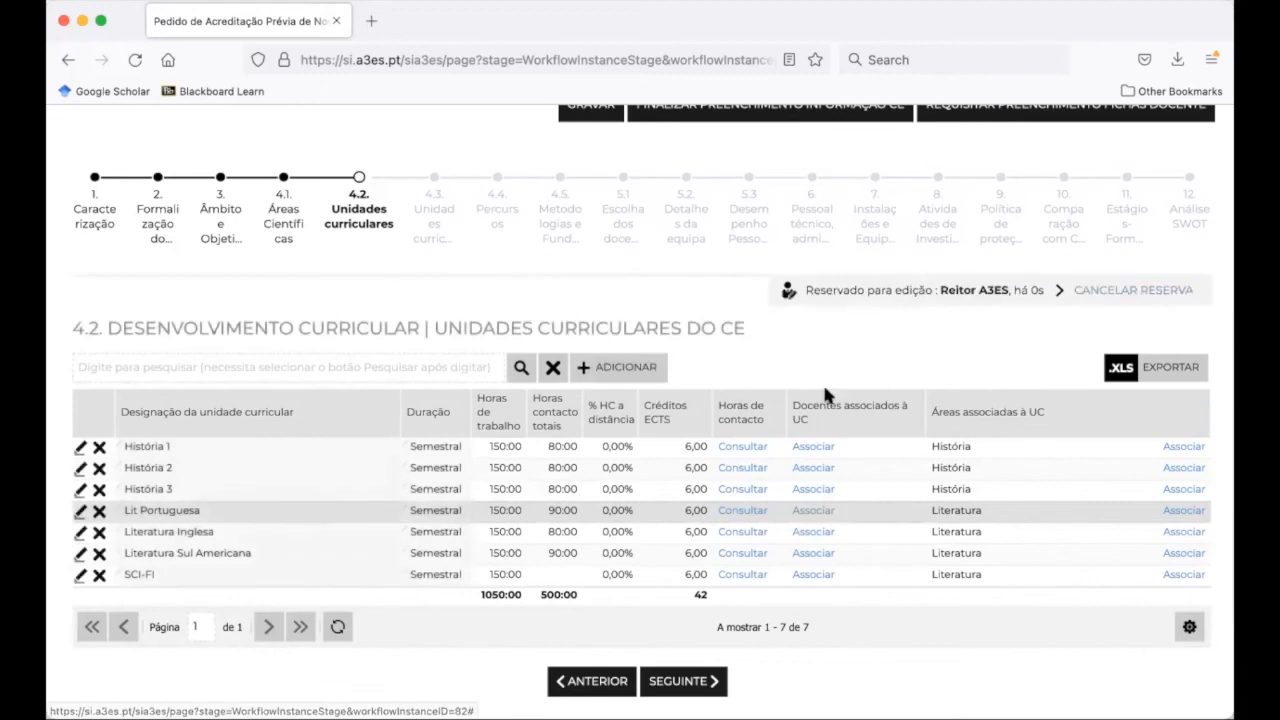
left_click(814, 555)
left_click(621, 325)
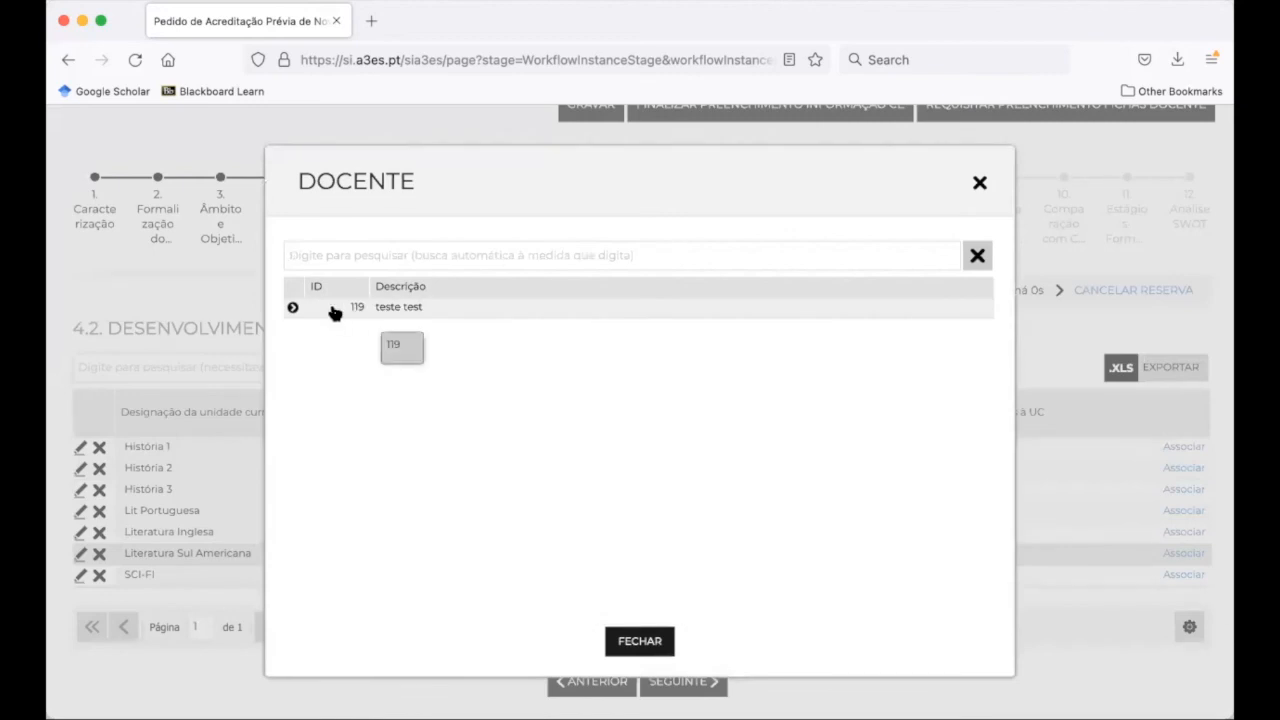
left_click(334, 310)
left_click(660, 644)
left_click(640, 607)
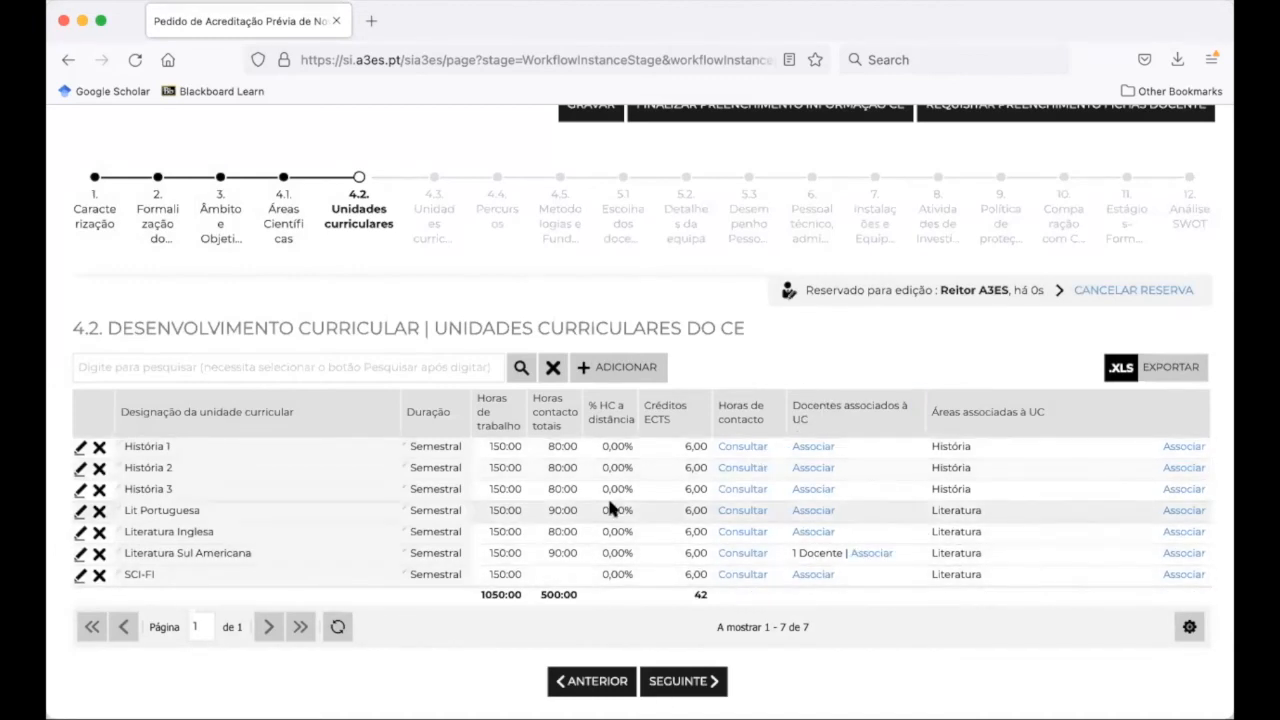
left_click(626, 241)
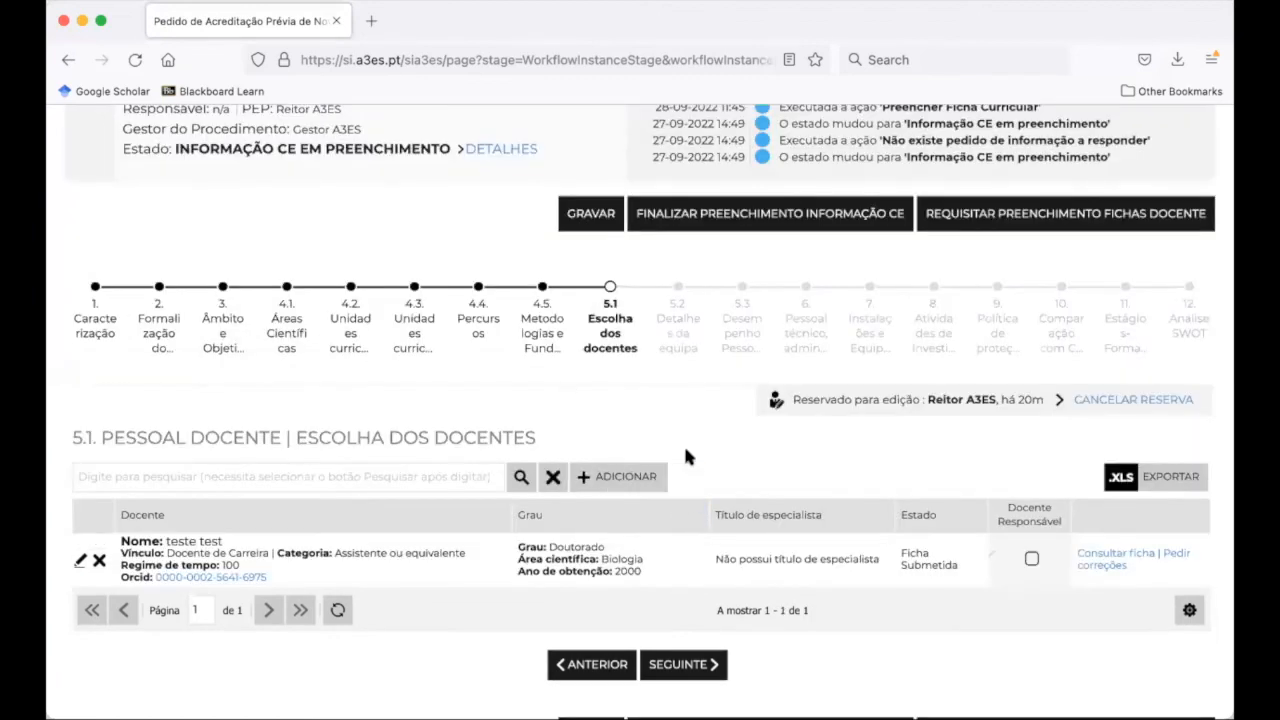
Review 5.2 Detalhes da equipa: 1 teacher, 1,00 ETI, 100% career staff with doctorate
left_click(679, 346)
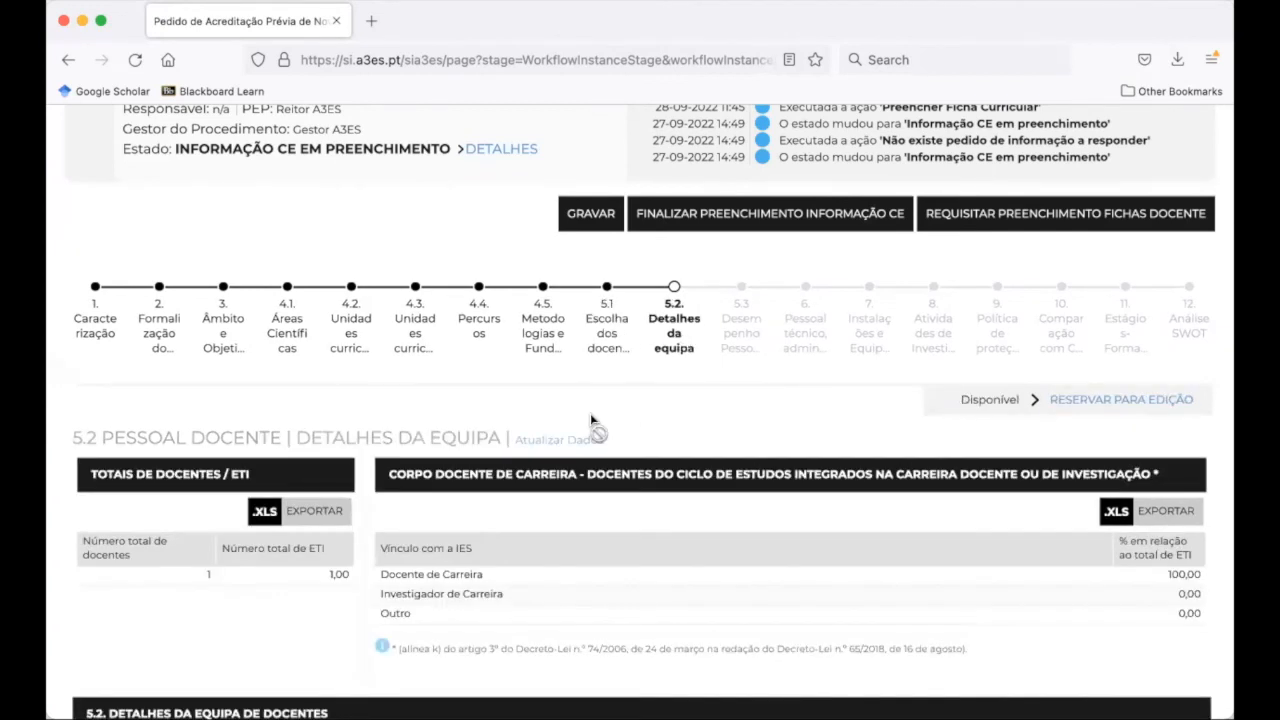
scroll(590, 413, "down", 4)
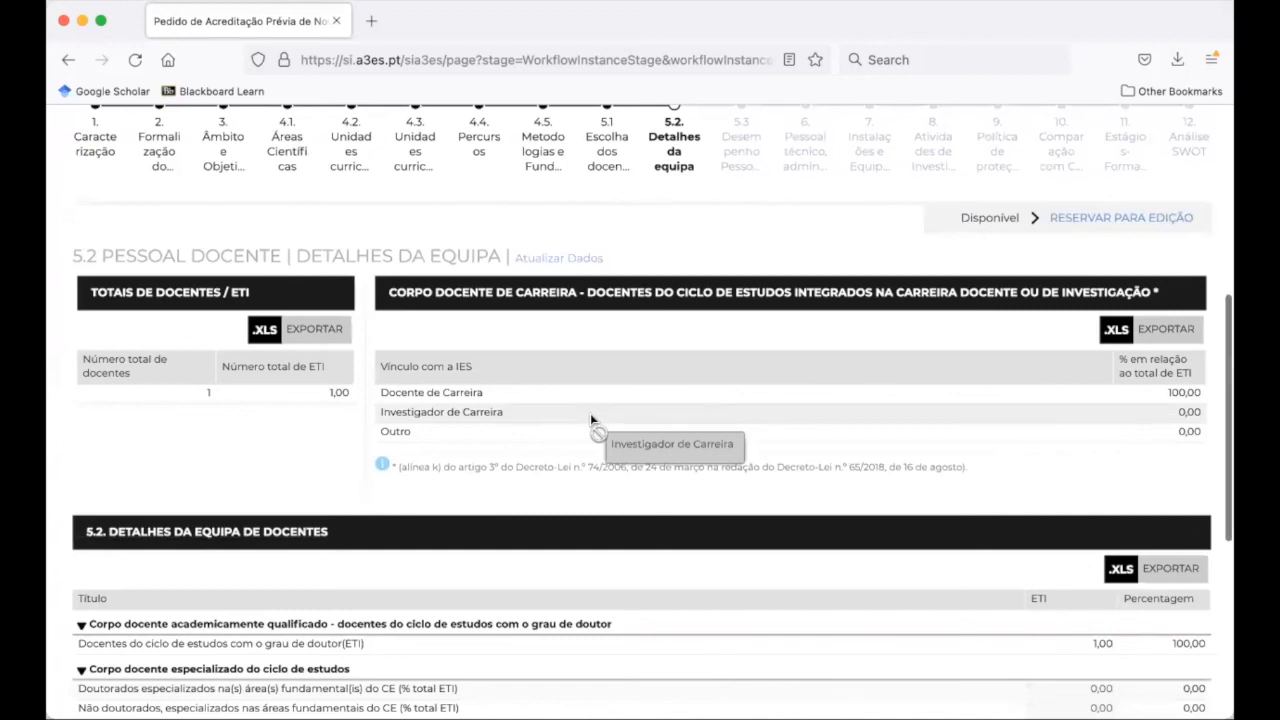
scroll(590, 413, "down", 2)
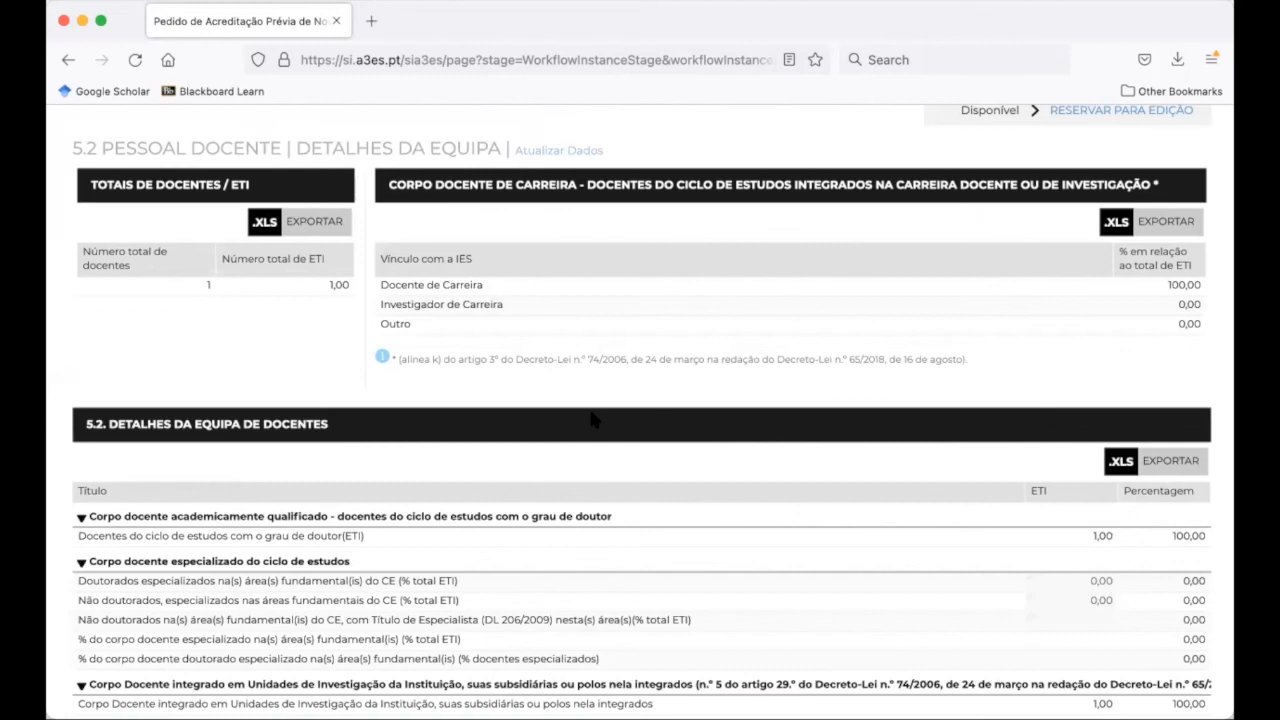
scroll(592, 420, "down", 1)
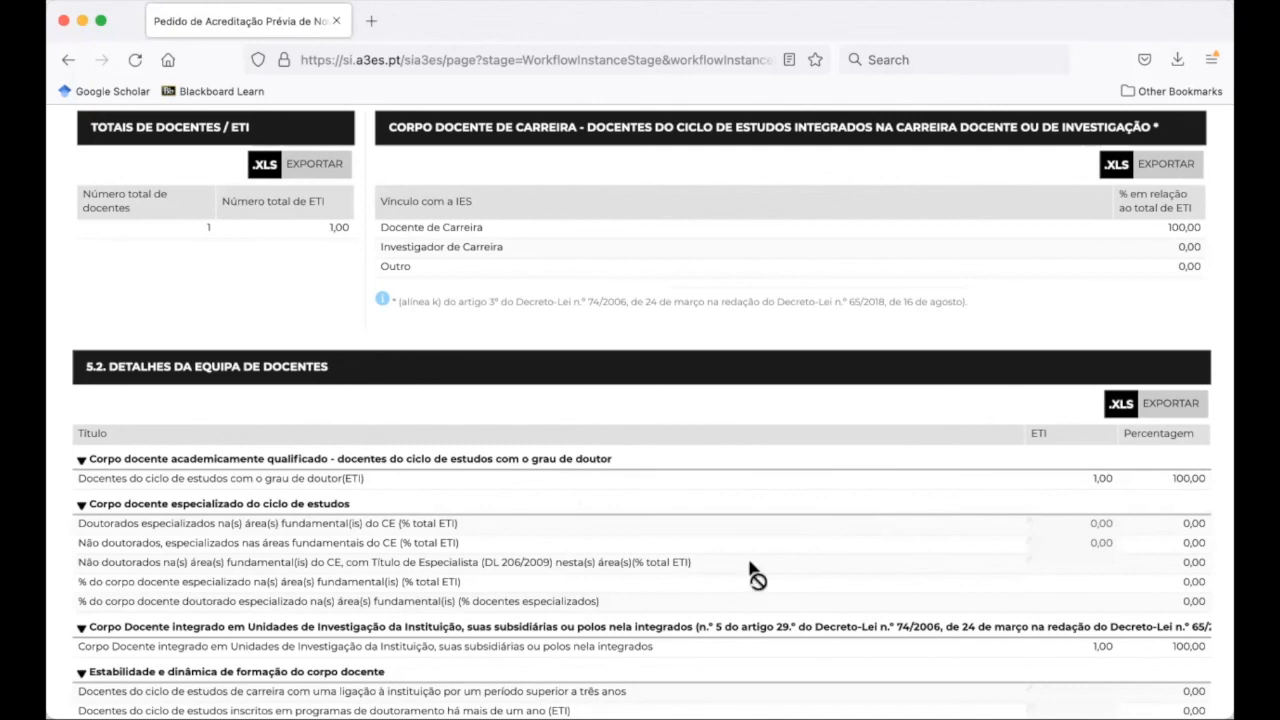
scroll(848, 586, "down", 2)
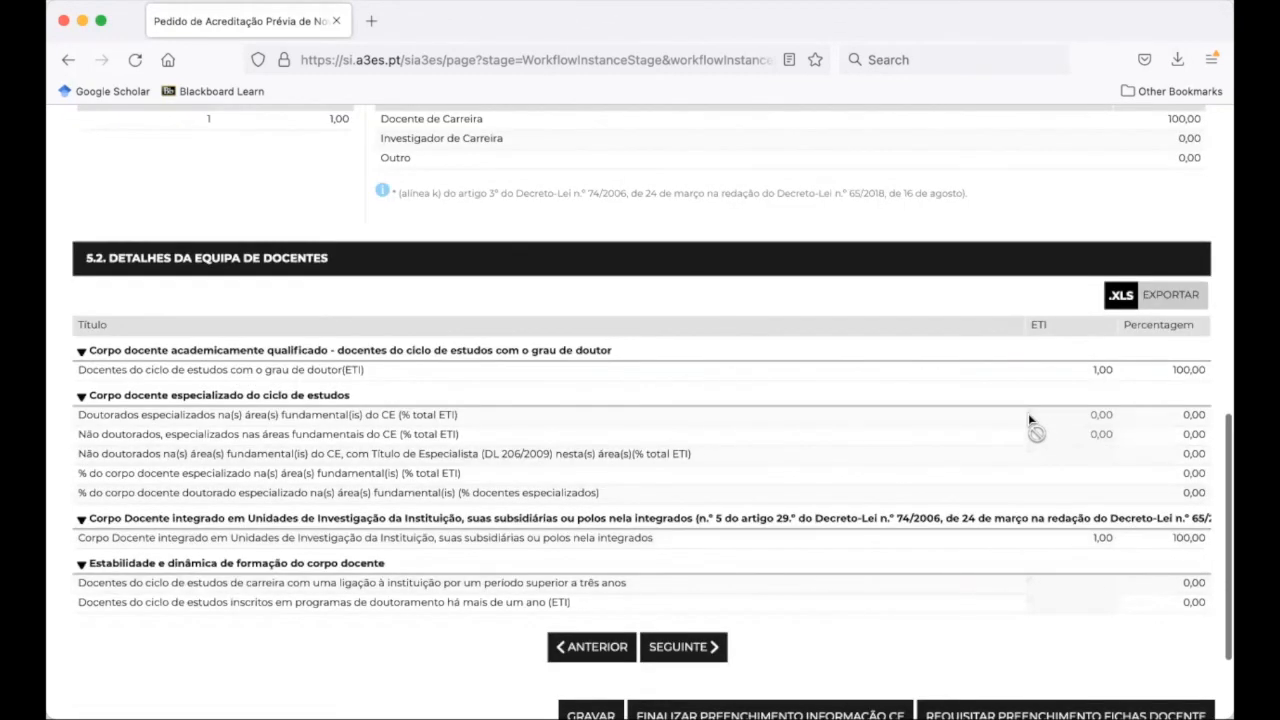
scroll(1035, 432, "up", 5)
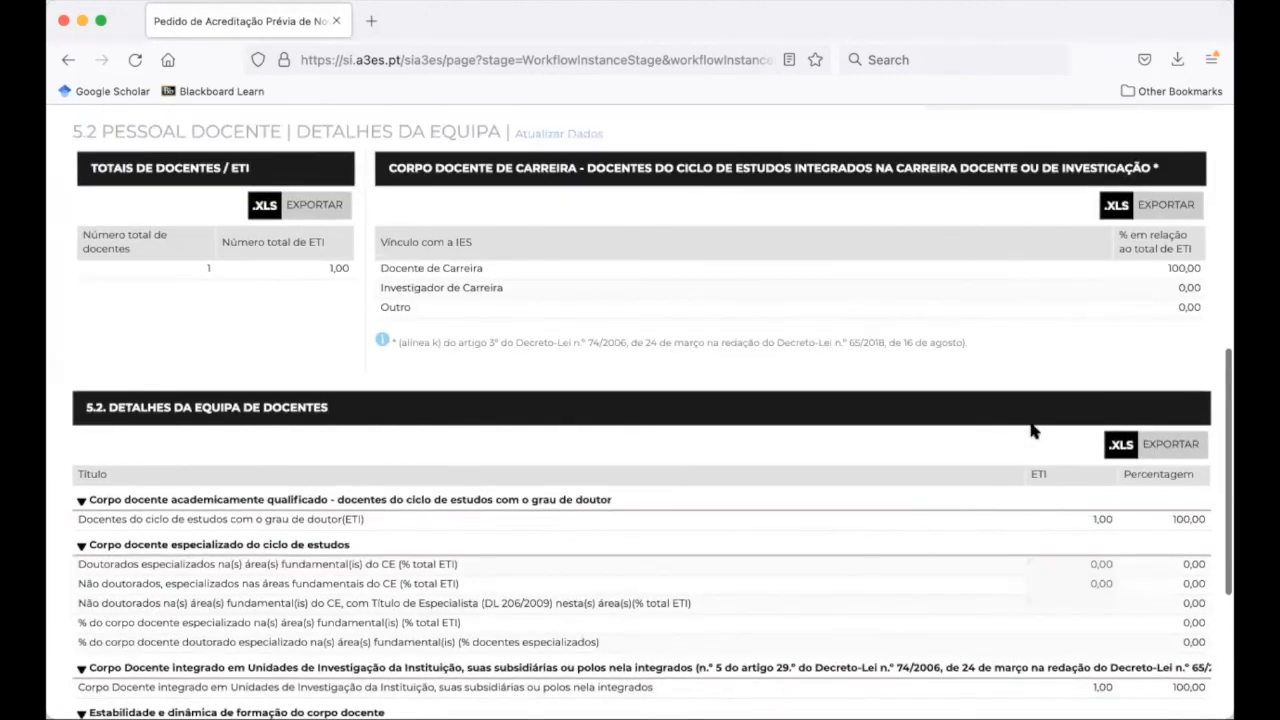
Reserve the team details and enter 0,00 in the five empty specialised and career-staff ETI cells
left_click(1070, 209)
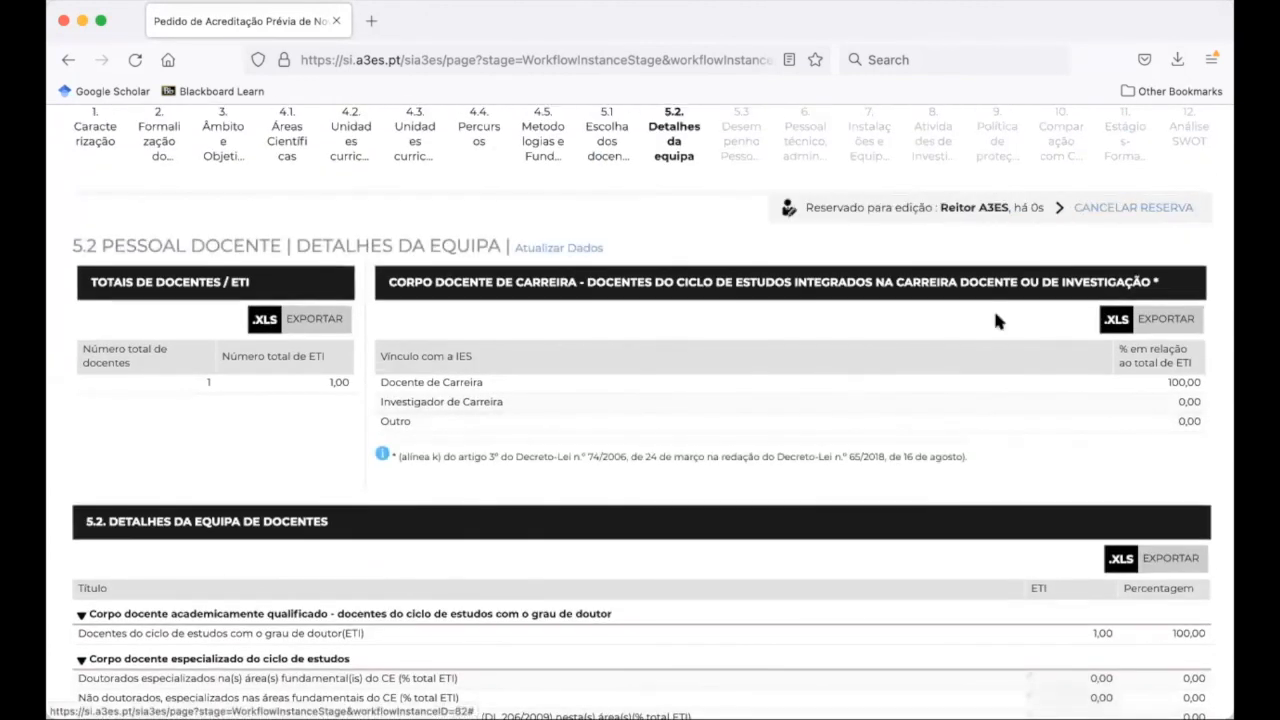
scroll(986, 488, "down", 7)
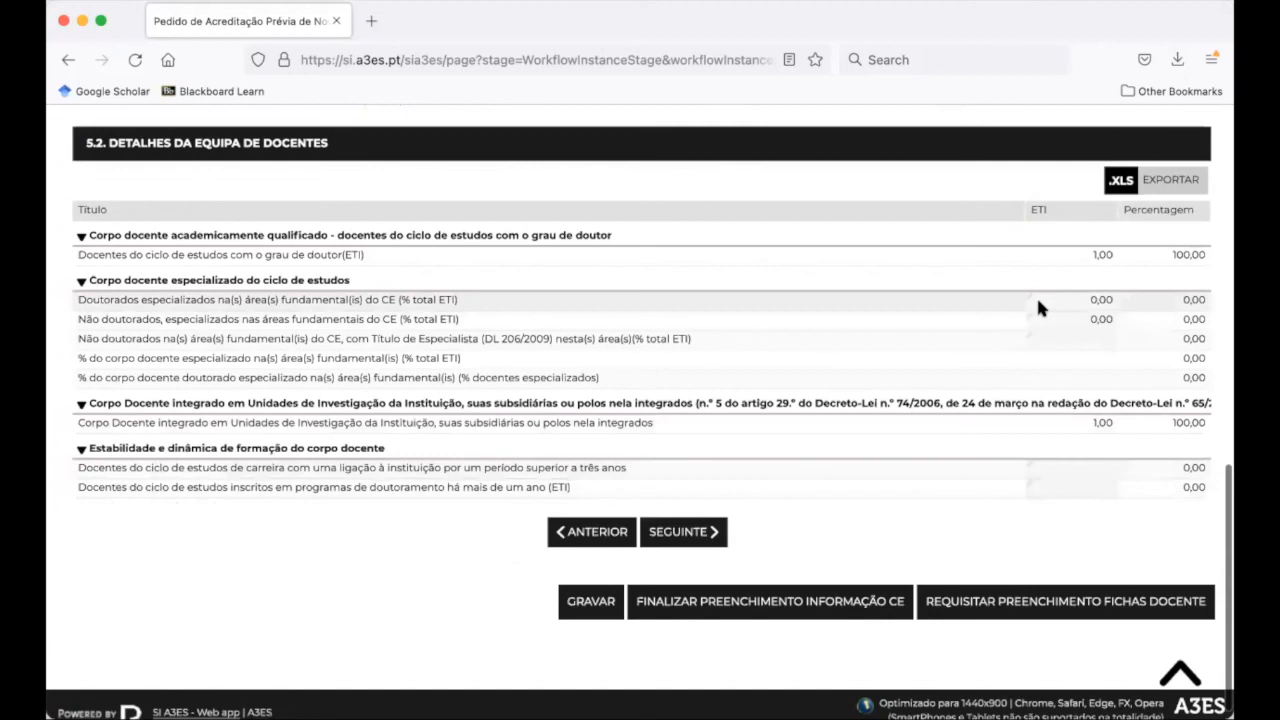
left_click(1035, 300)
left_click(1041, 316)
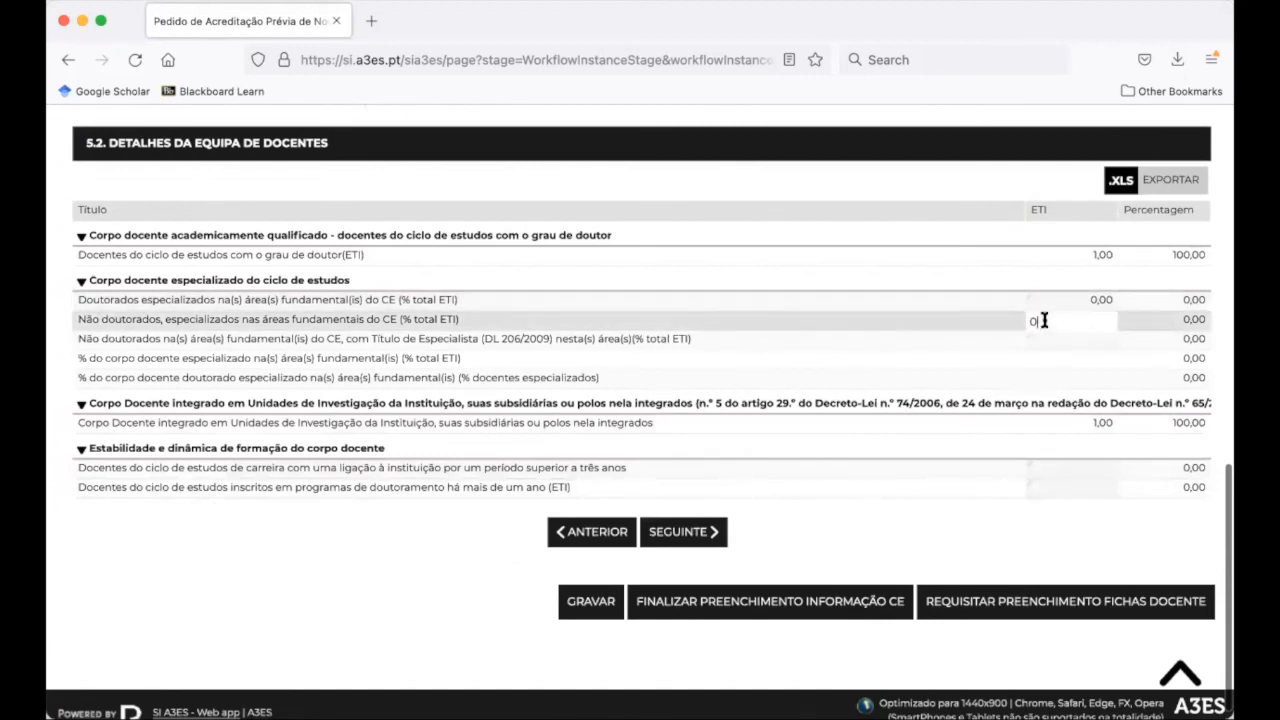
left_click(1046, 340)
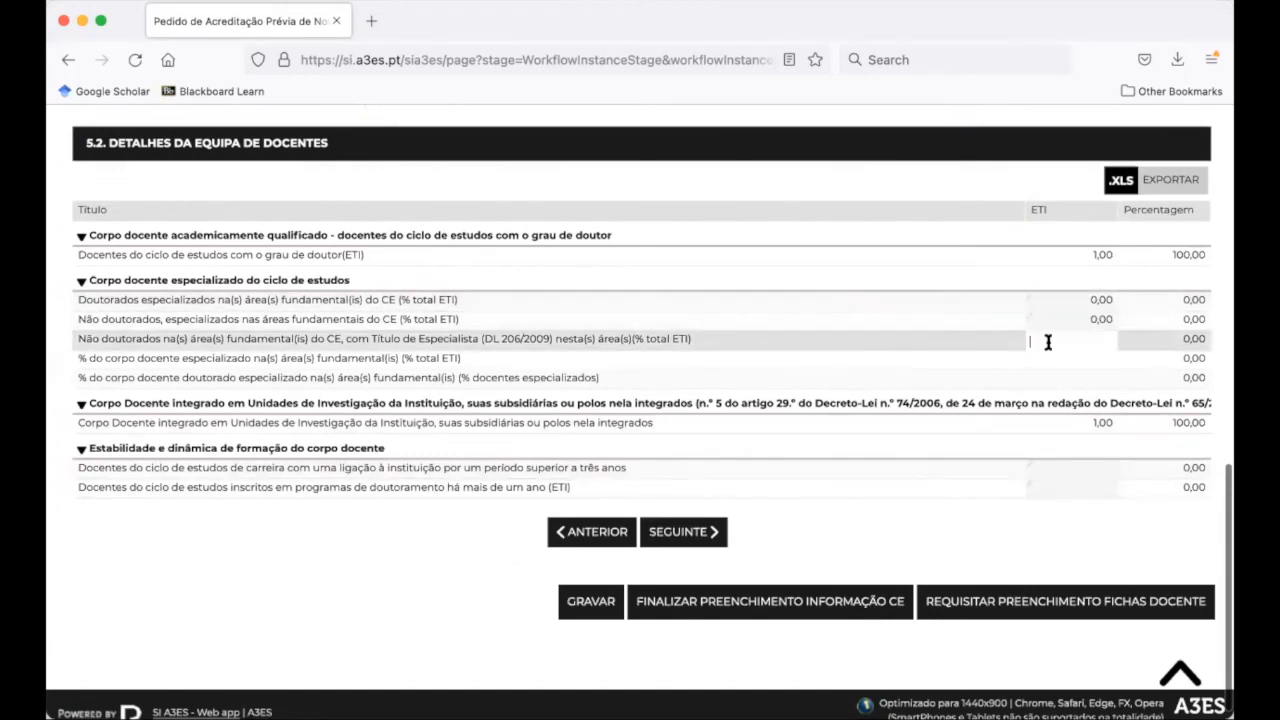
left_click(1064, 469)
left_click(1064, 487)
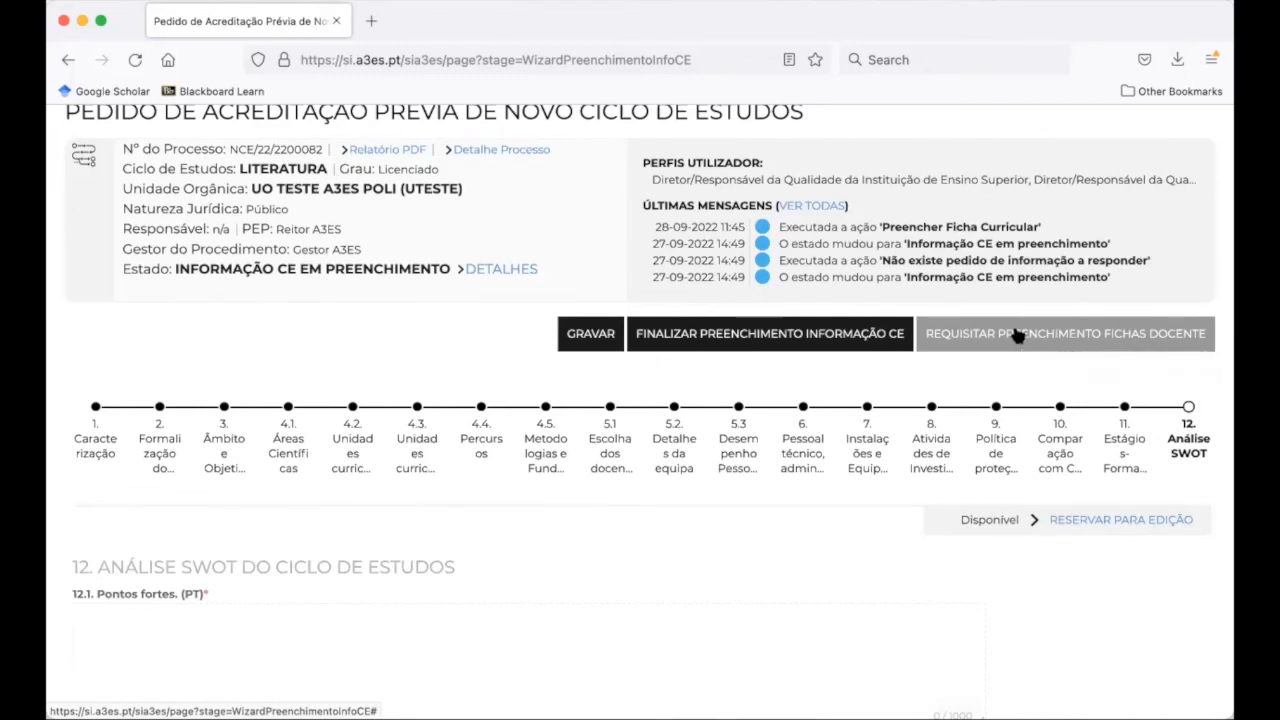
Request the teachers' curricular record filling, confirm with SIM, and check the logged actions
left_click(1016, 335)
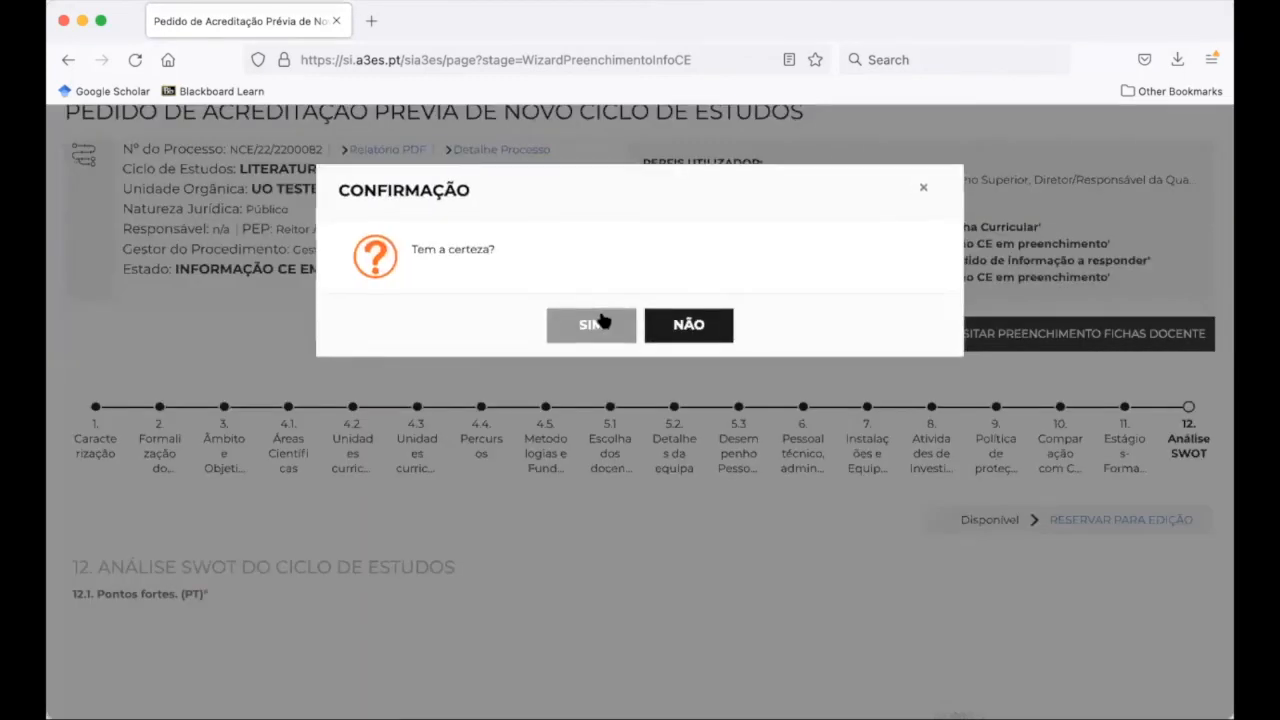
left_click(600, 322)
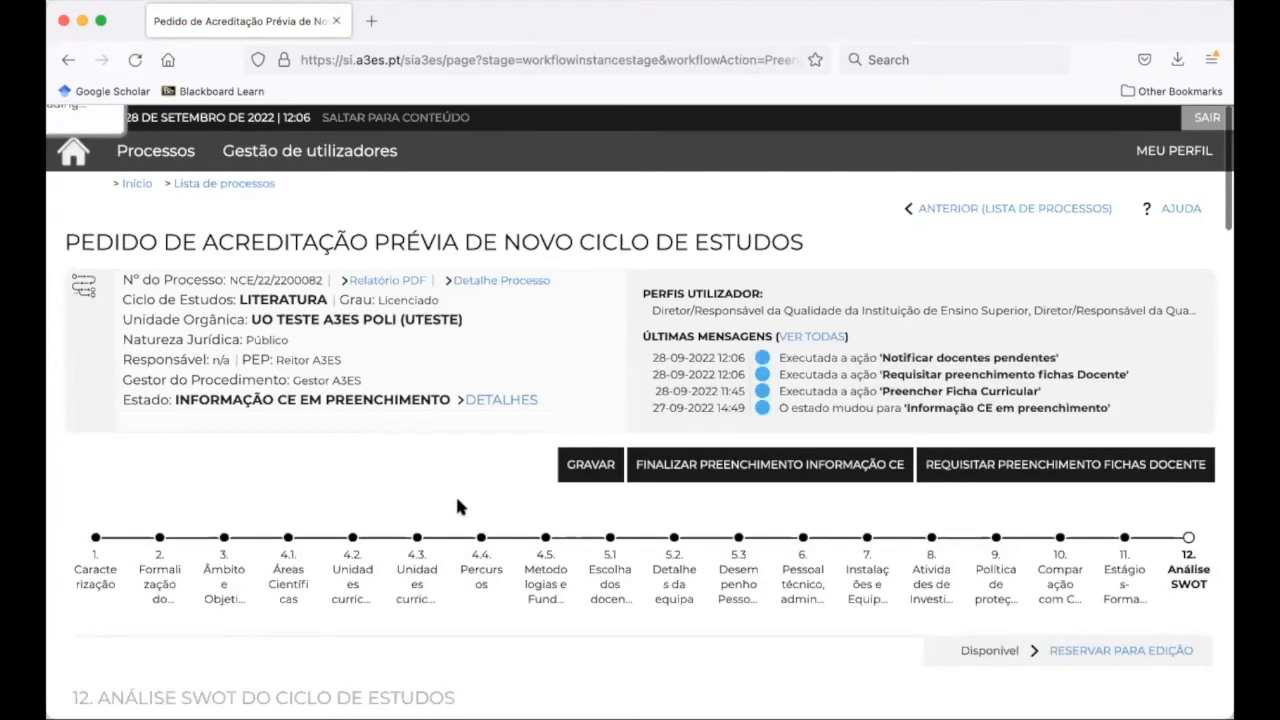
scroll(458, 502, "down", 3)
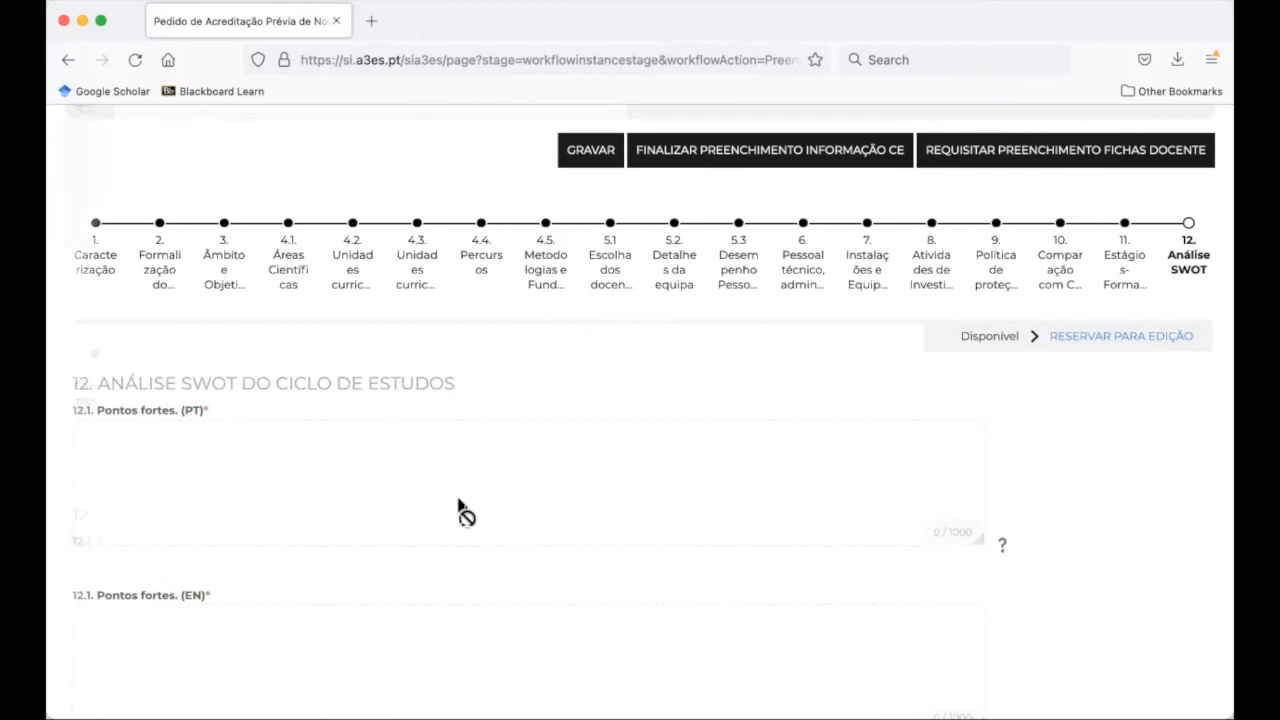
scroll(463, 508, "down", 20)
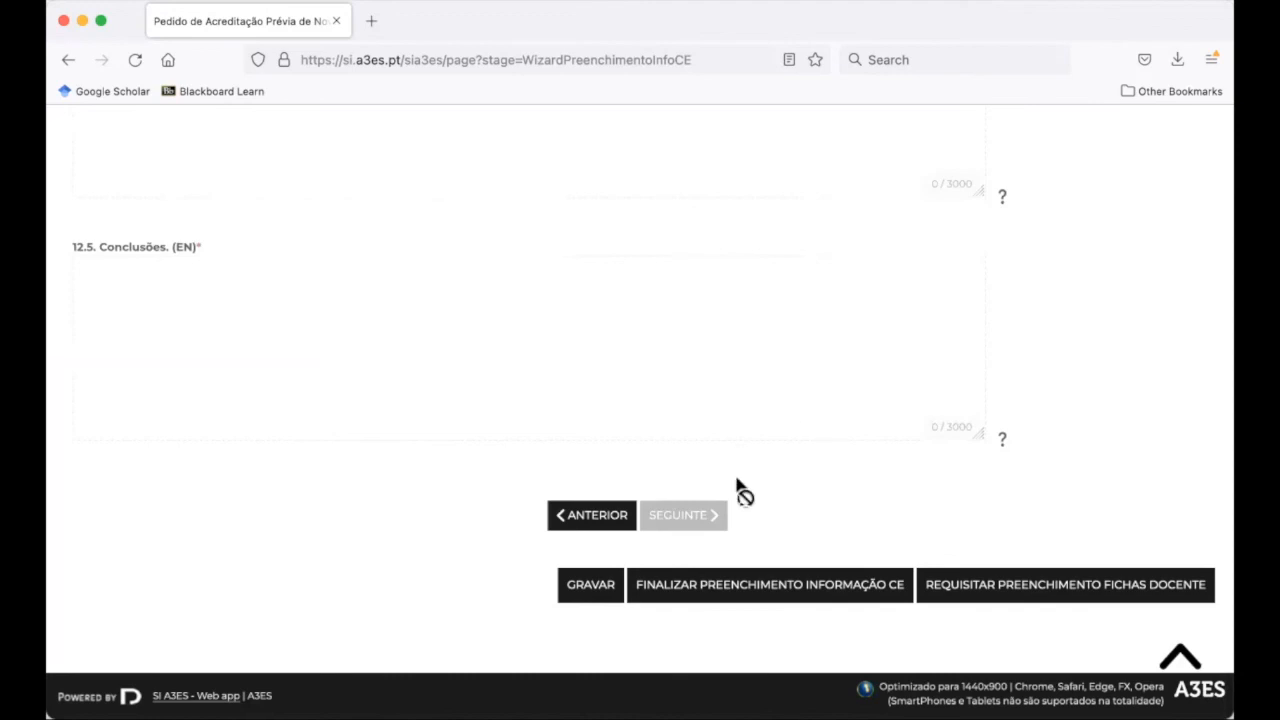
Try finalising the LITERATURA study-cycle information and dismiss the missing-sections warning
left_click(720, 592)
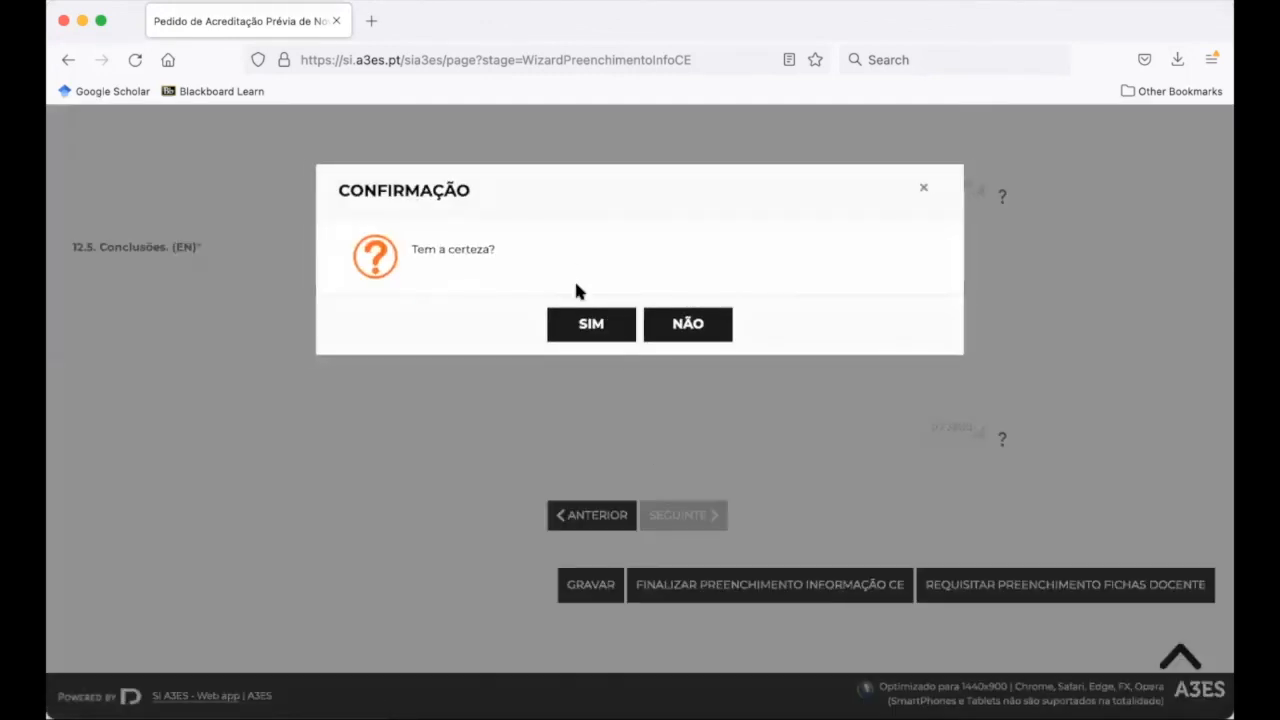
left_click(584, 324)
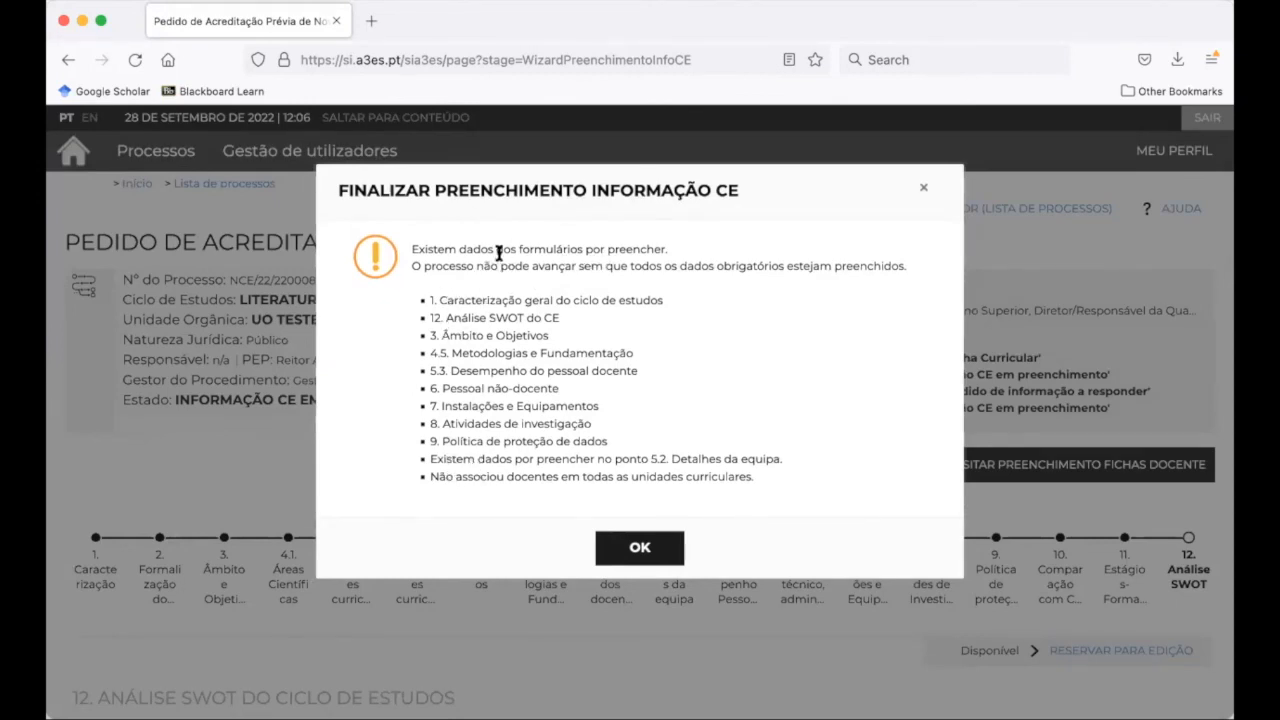
left_click(642, 560)
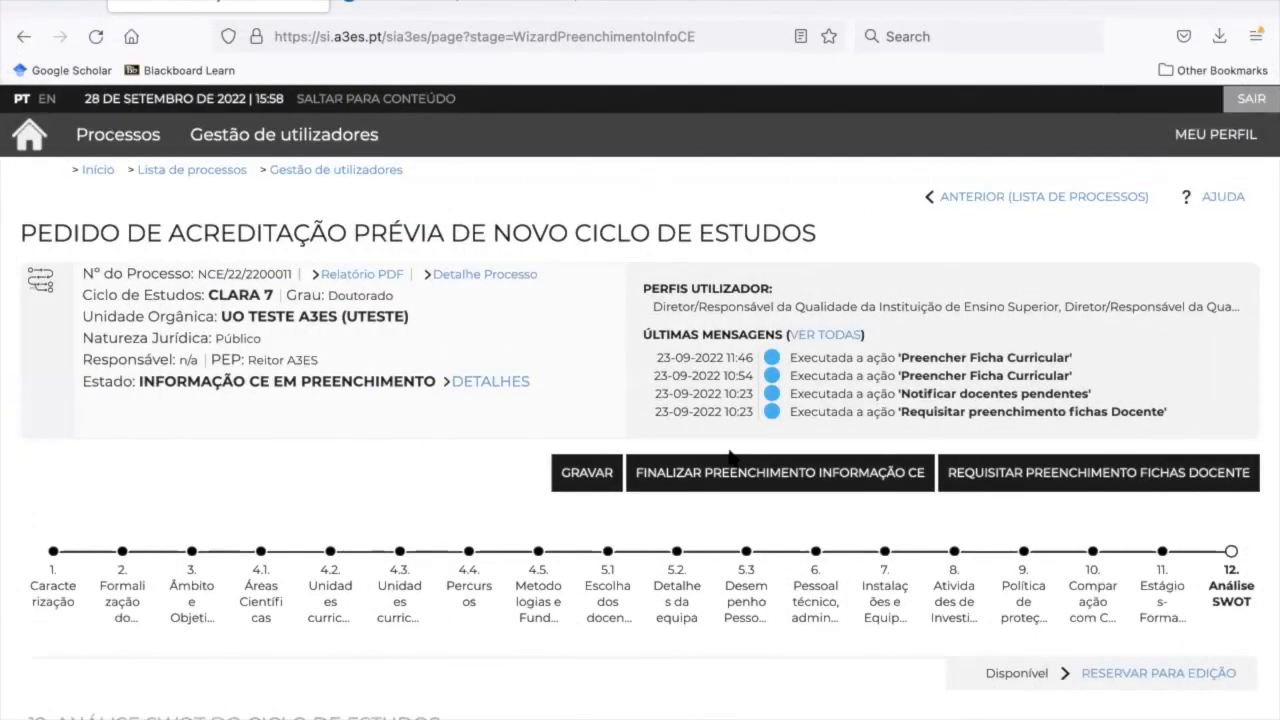
Finalise the CLARA 7 study-cycle information, confirming with SIM
scroll(731, 455, "down", 7)
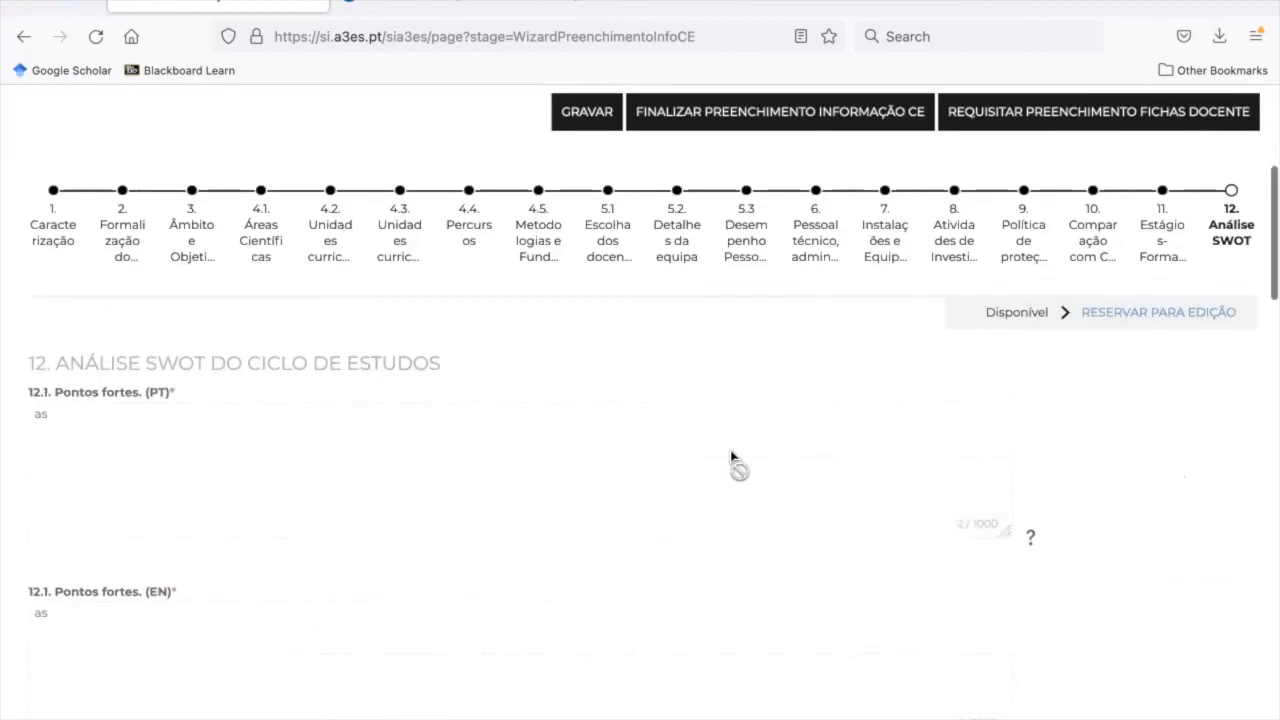
scroll(731, 458, "up", 3)
scroll(731, 458, "up", 3)
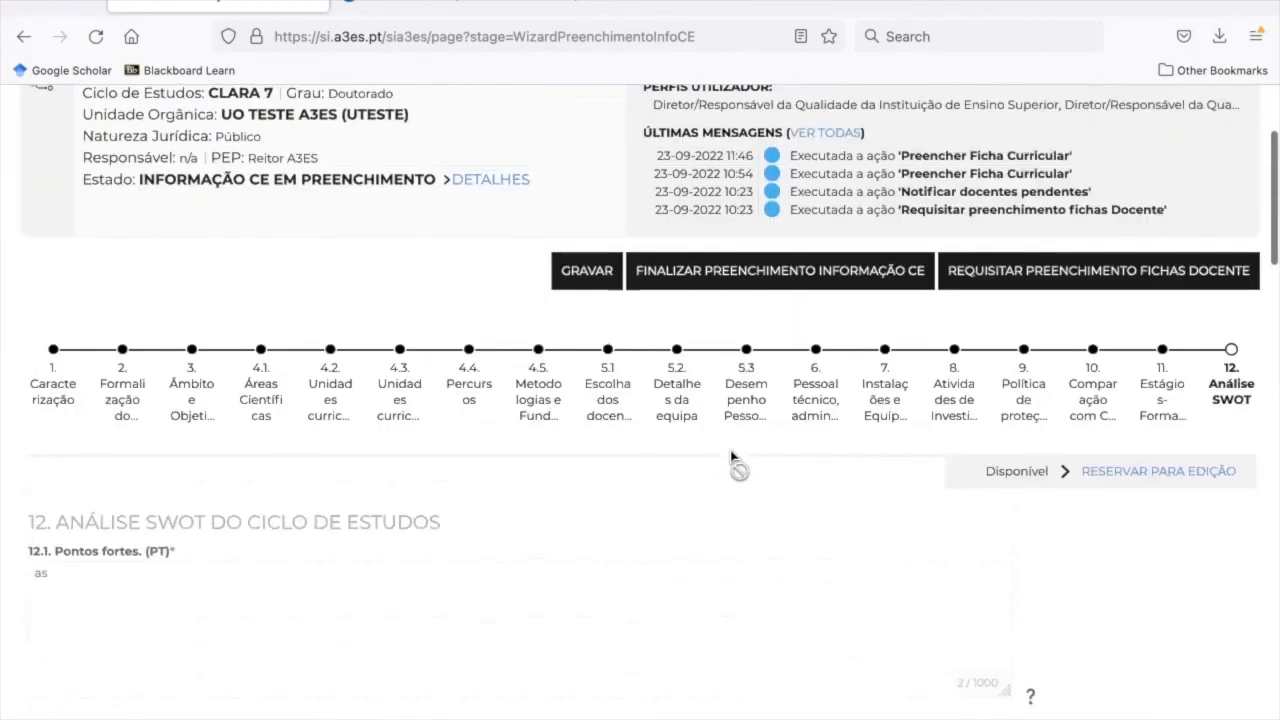
left_click(748, 275)
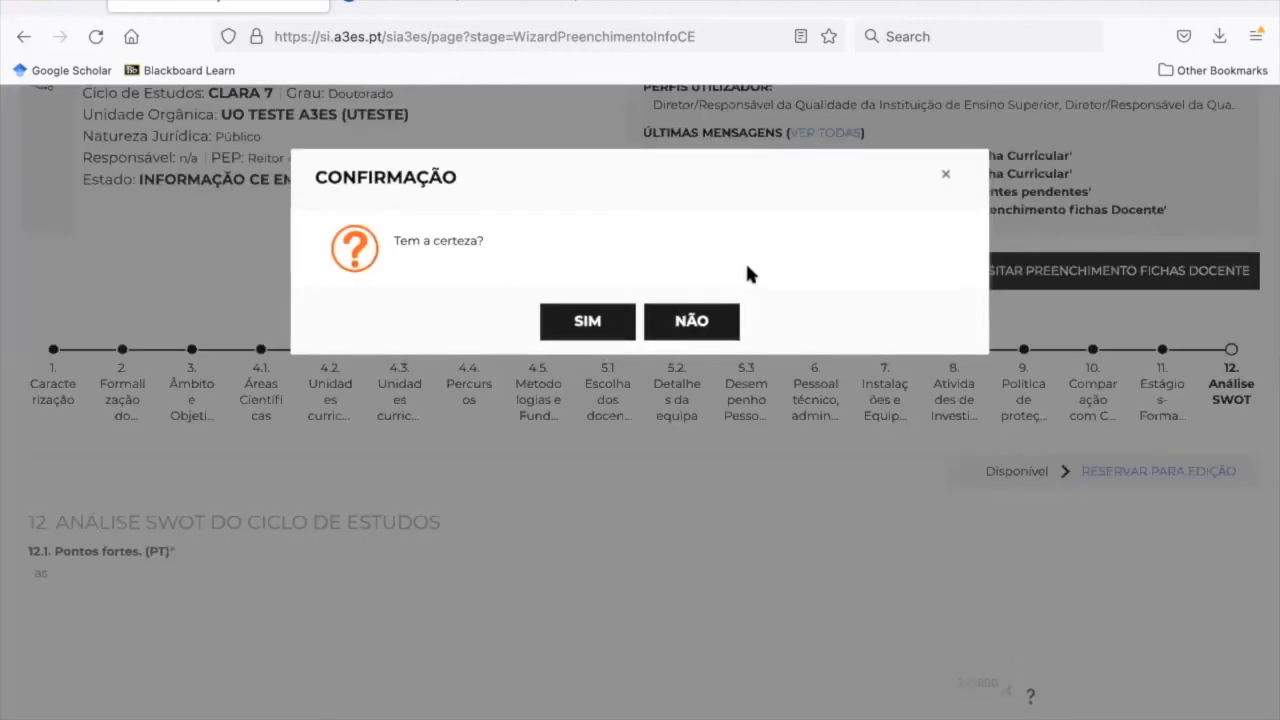
left_click(588, 322)
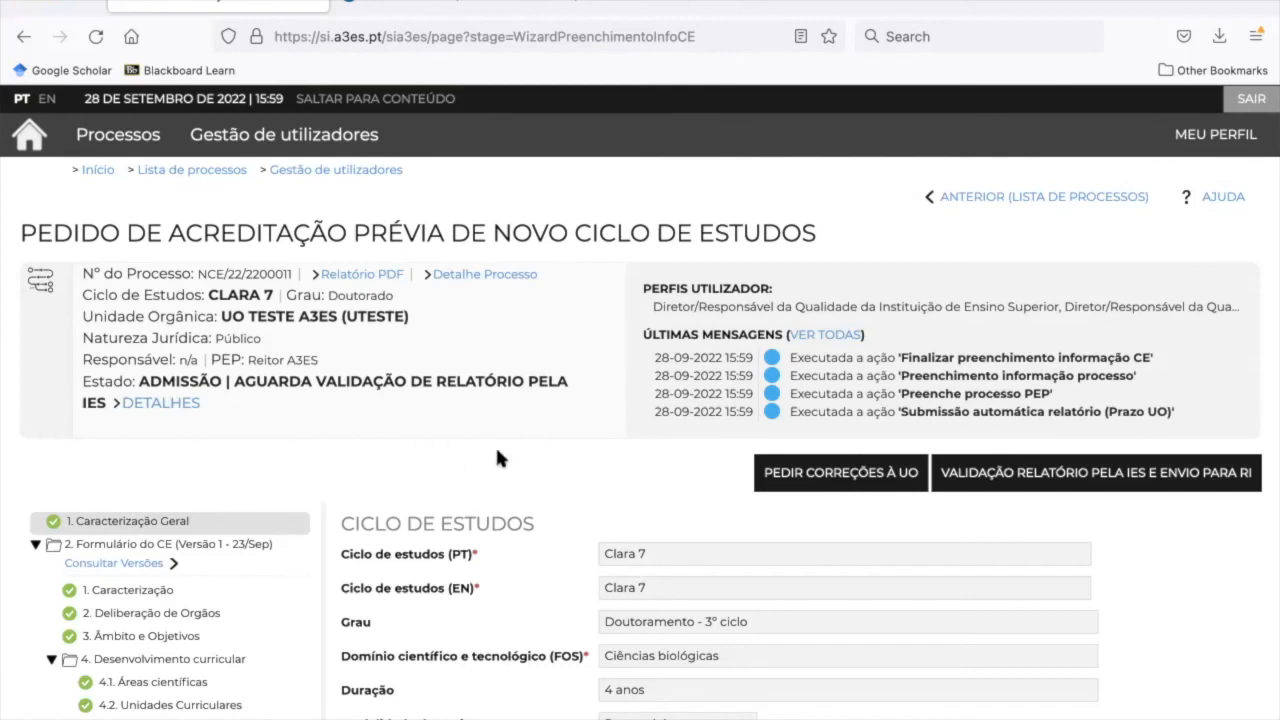
scroll(497, 457, "down", 2)
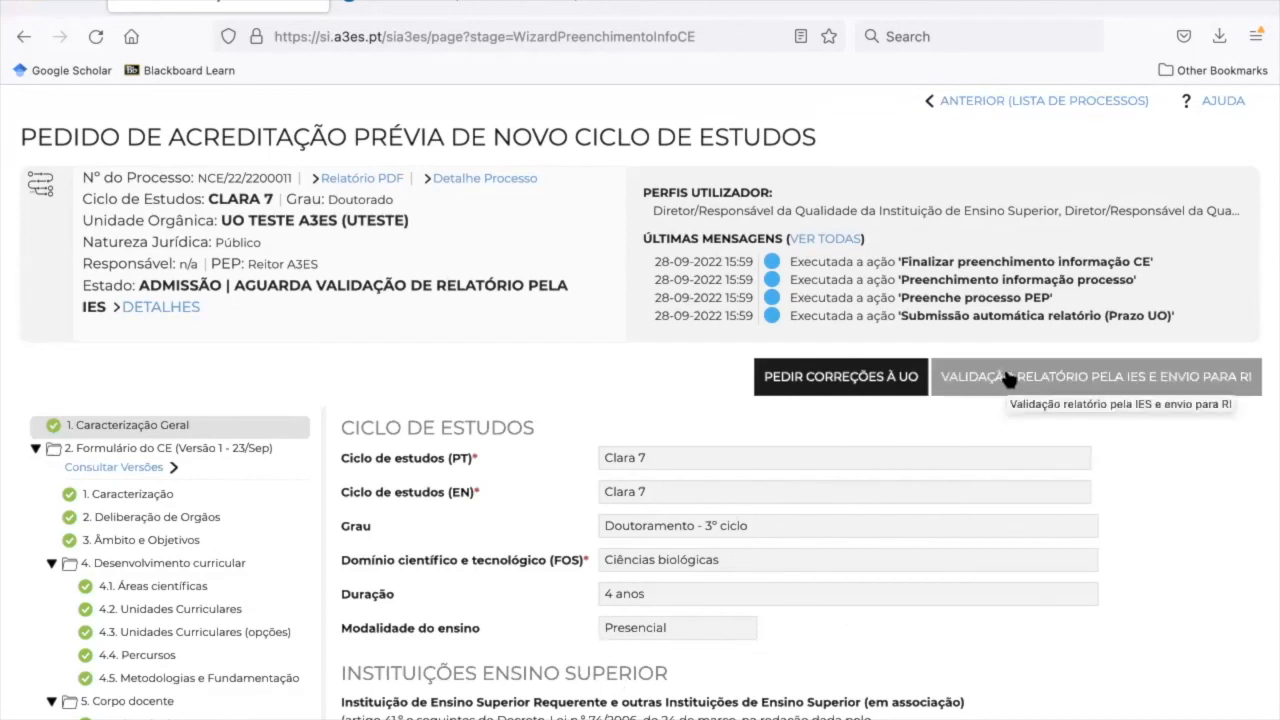
Run 'Validação relatório pela IES e envio para RI' on the CLARA 7 process and confirm with Sim
scroll(894, 525, "down", 3)
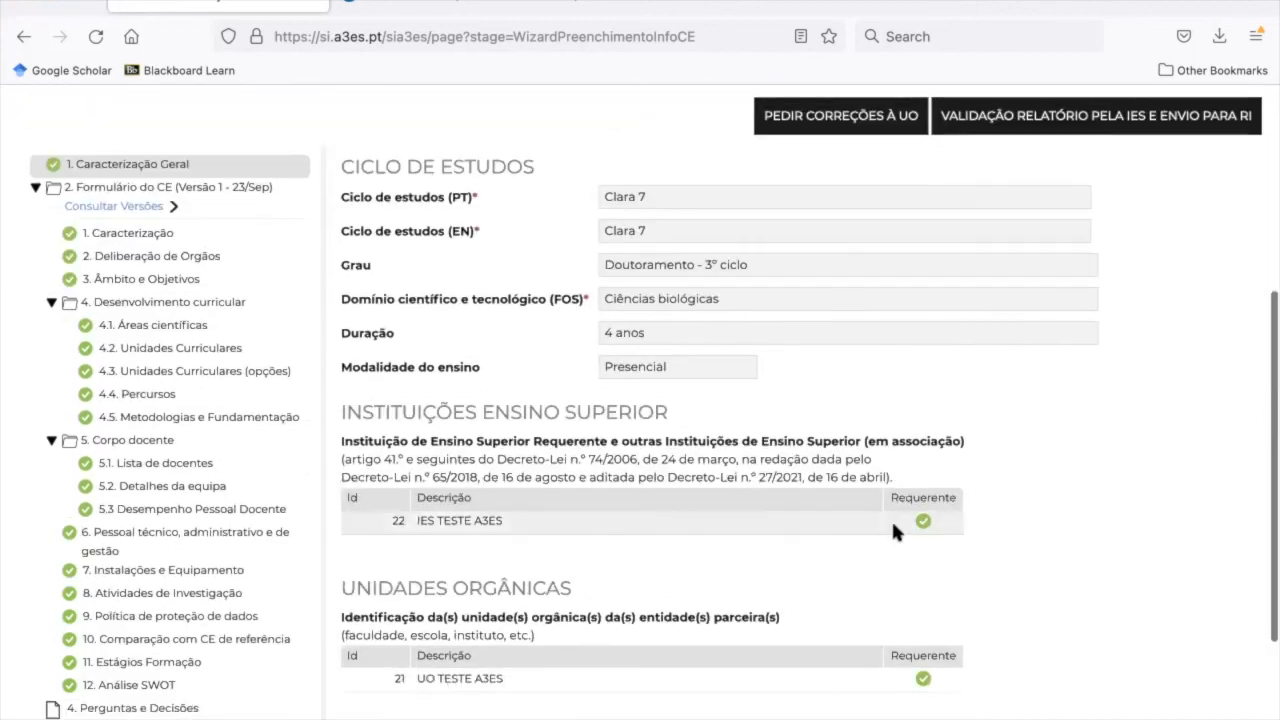
scroll(894, 525, "up", 3)
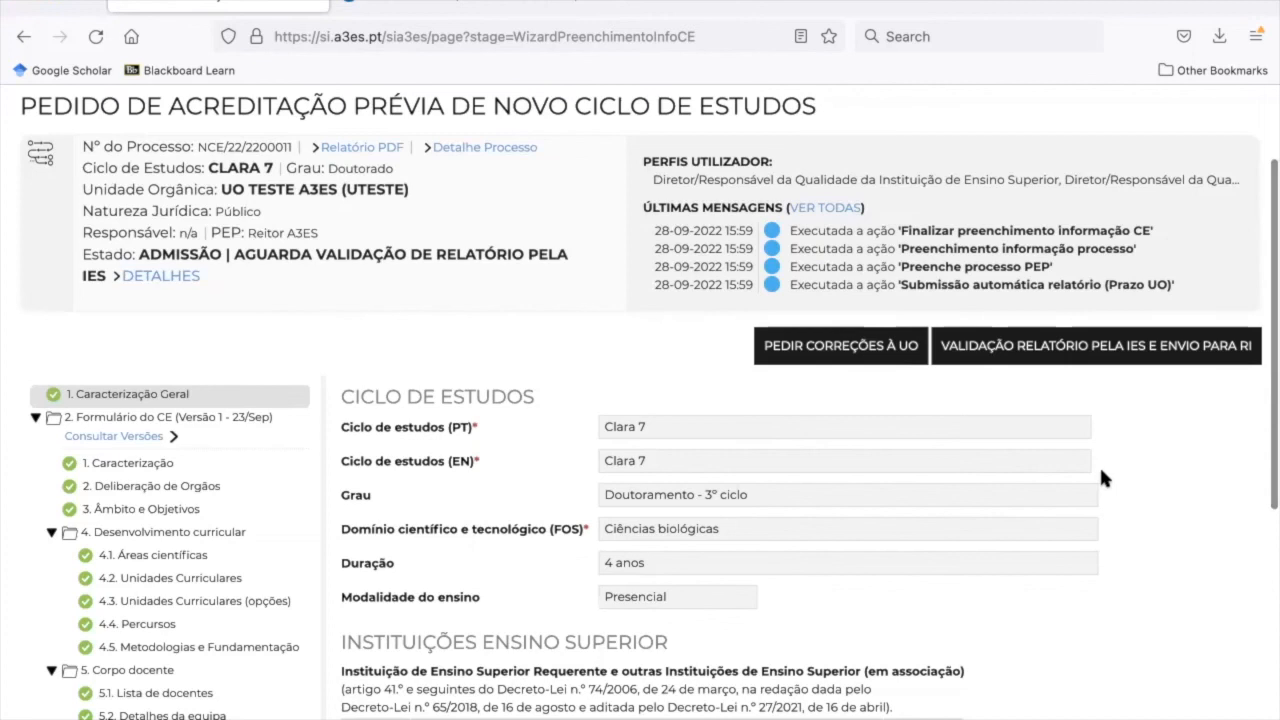
scroll(1099, 465, "up", 1)
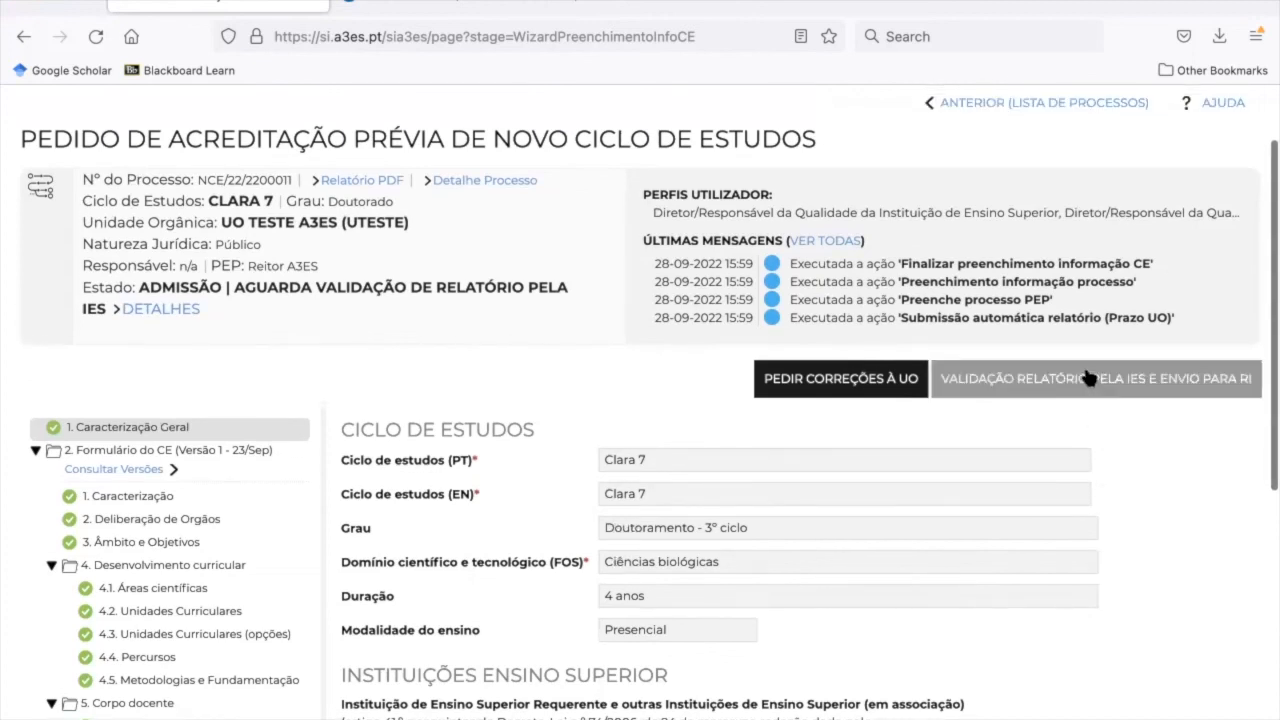
left_click(1043, 381)
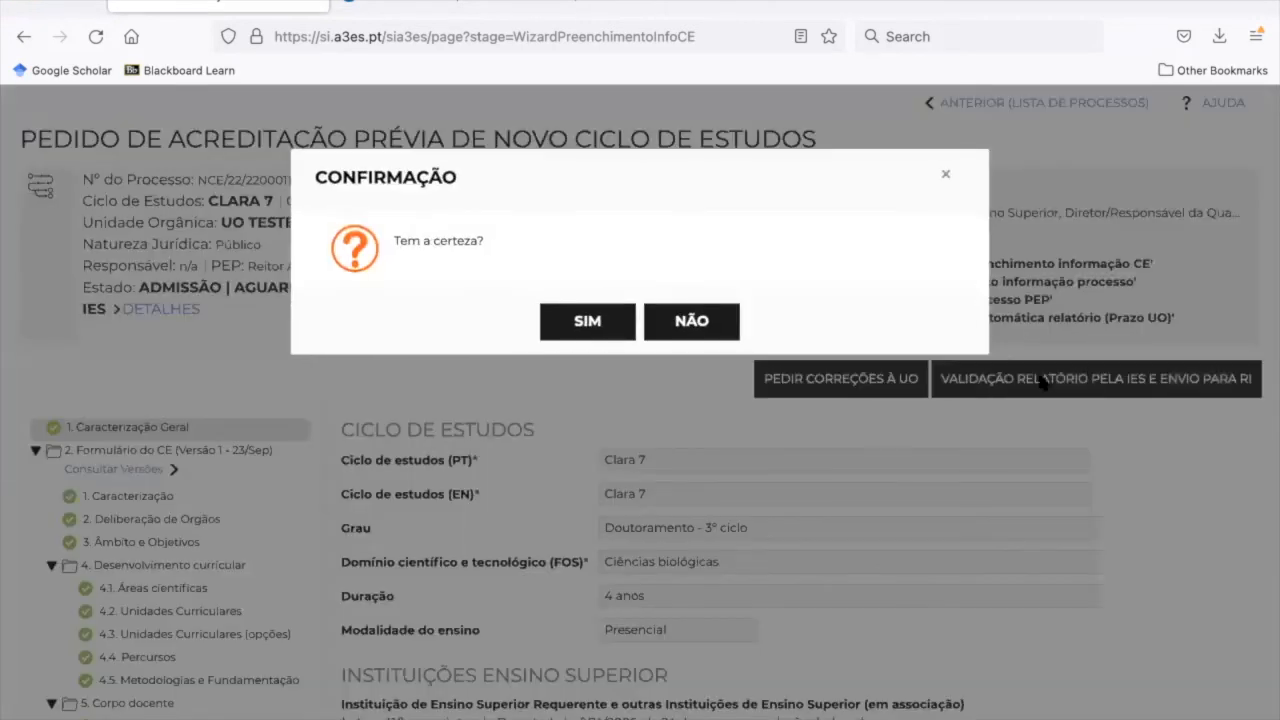
left_click(590, 322)
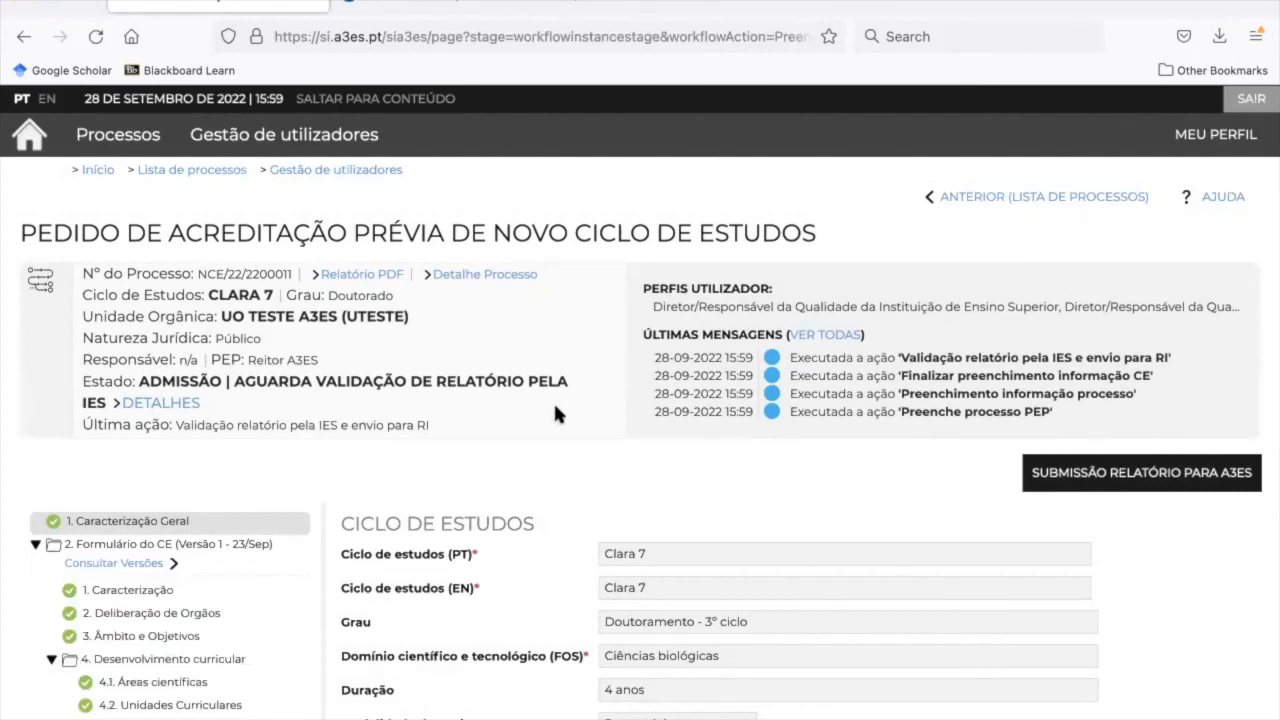
Submit the CLARA 7 report via 'Submissão relatório para A3ES', confirming with Sim
scroll(575, 553, "down", 5)
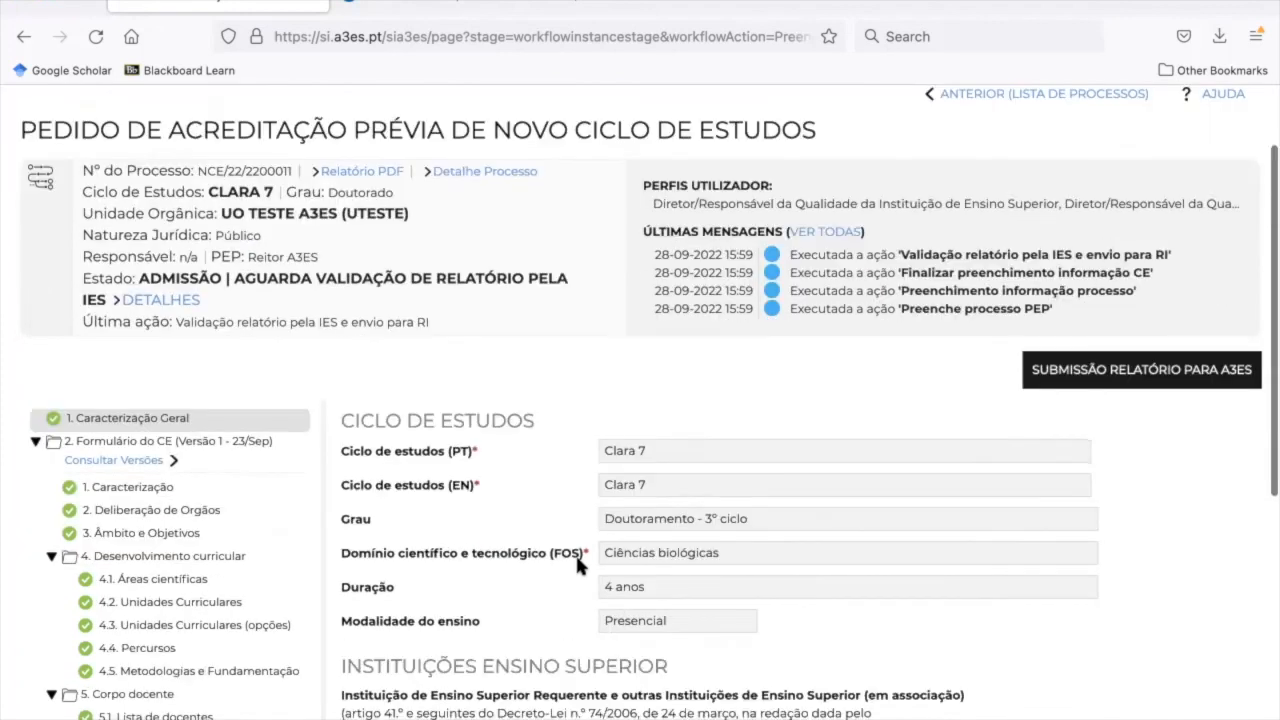
scroll(472, 503, "up", 2)
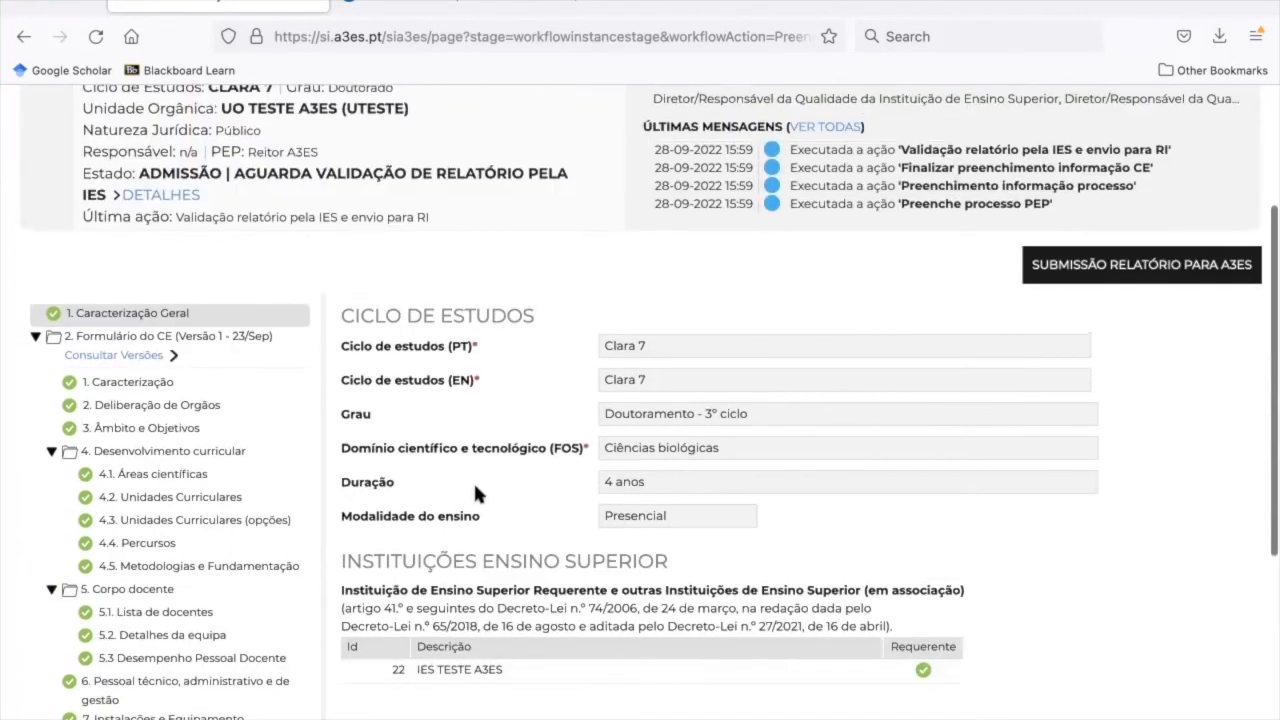
scroll(473, 480, "down", 2)
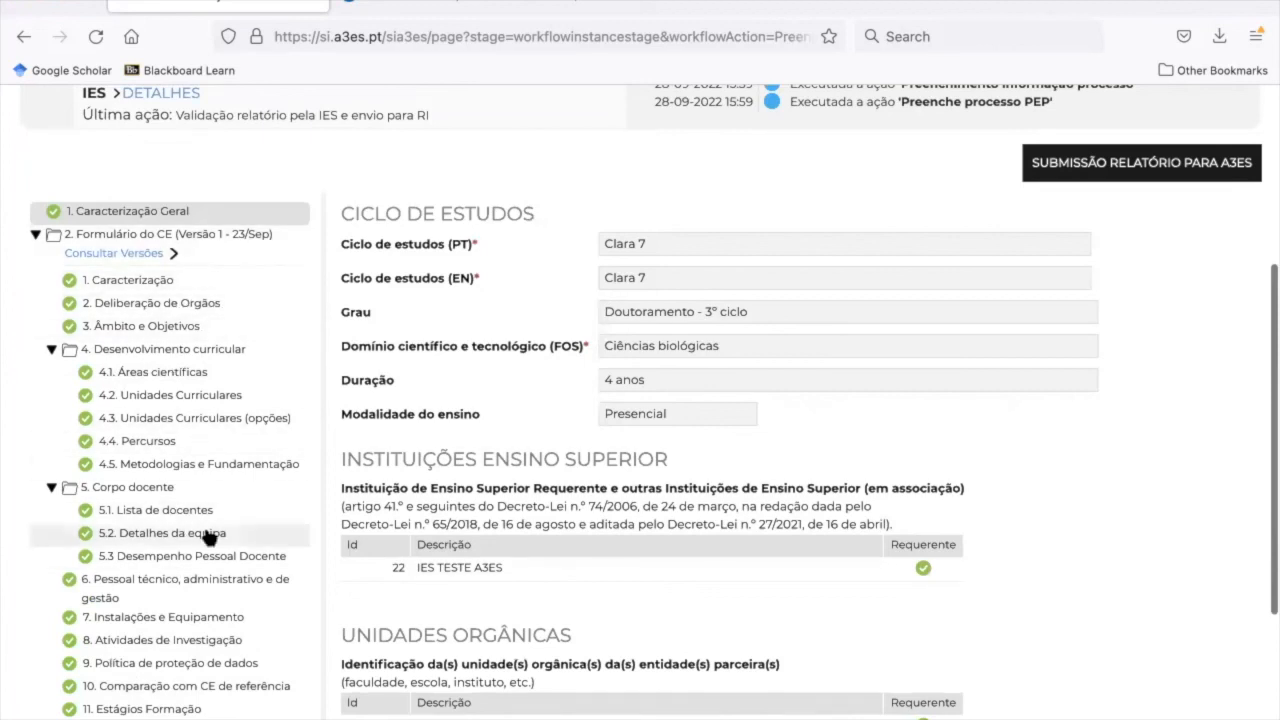
scroll(207, 533, "down", 4)
scroll(207, 537, "up", 7)
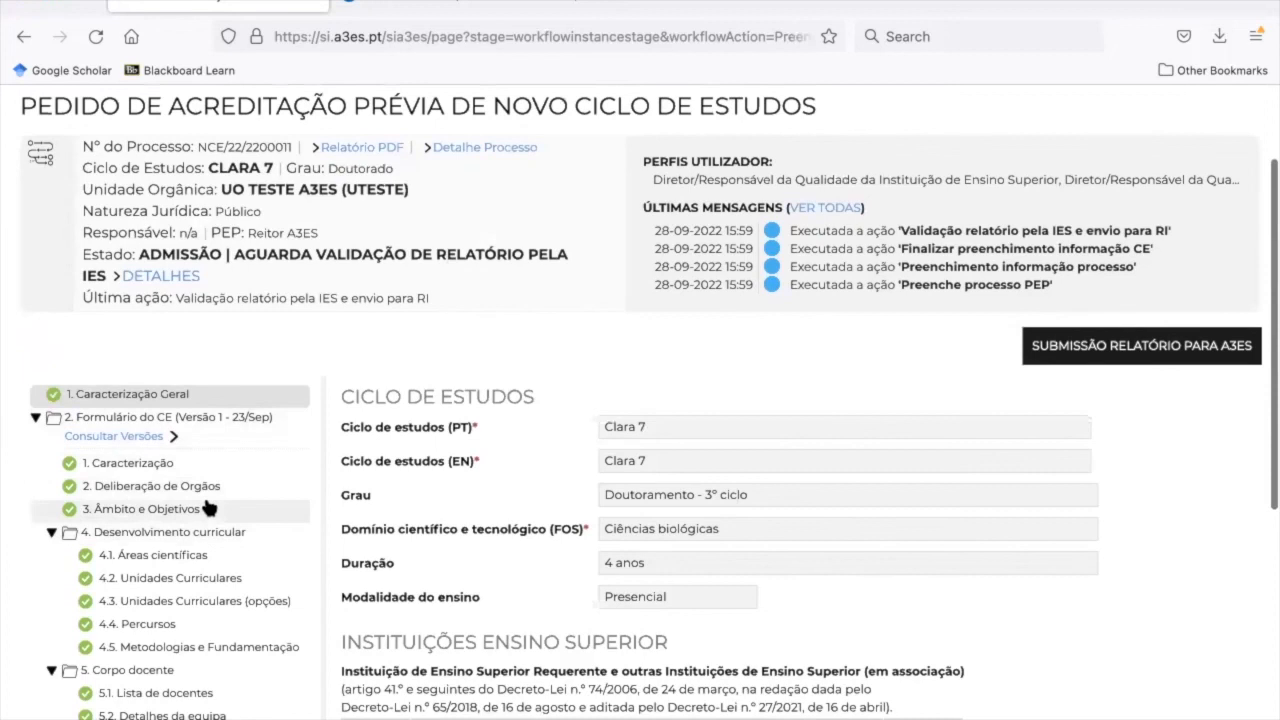
scroll(207, 508, "up", 2)
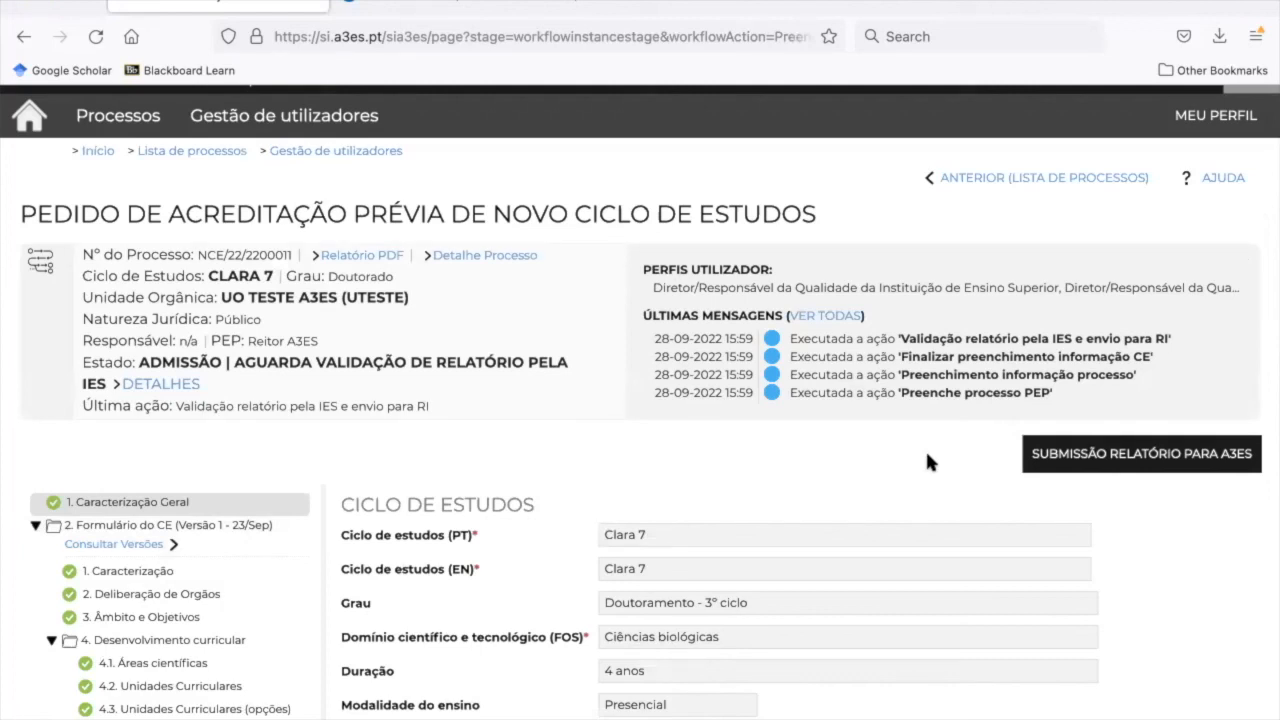
scroll(920, 515, "down", 1)
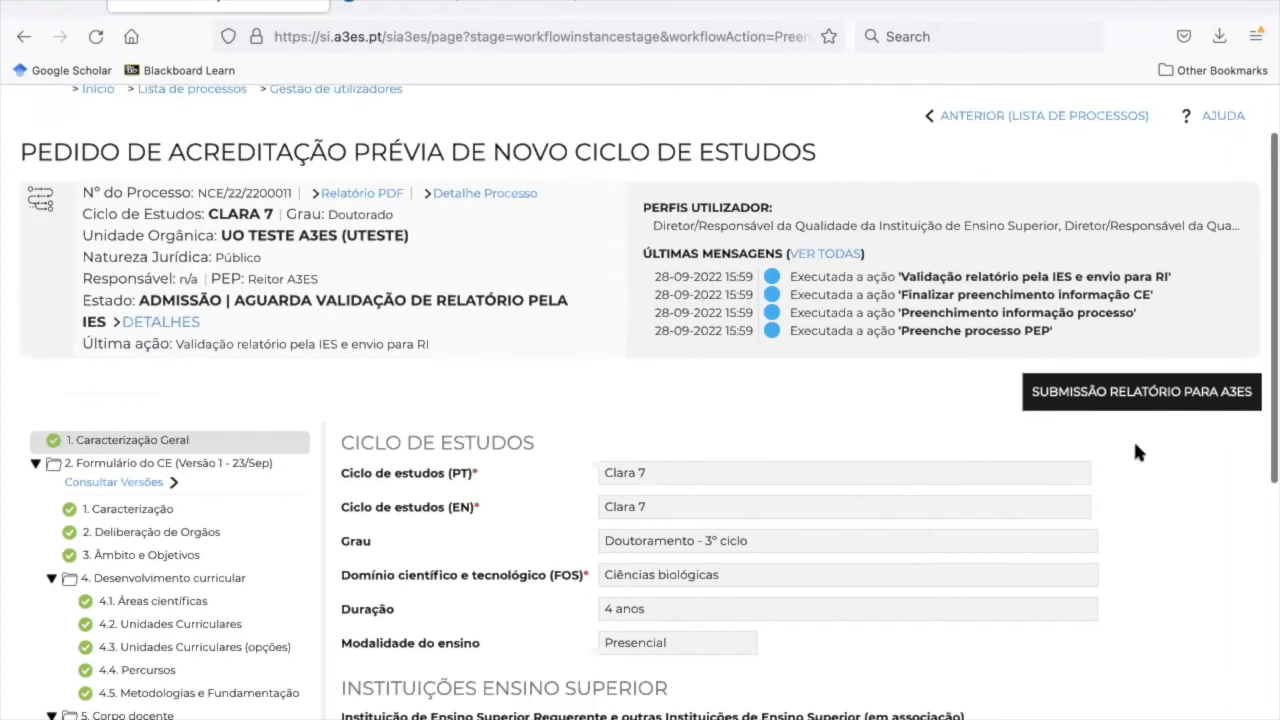
left_click(1113, 407)
left_click(600, 317)
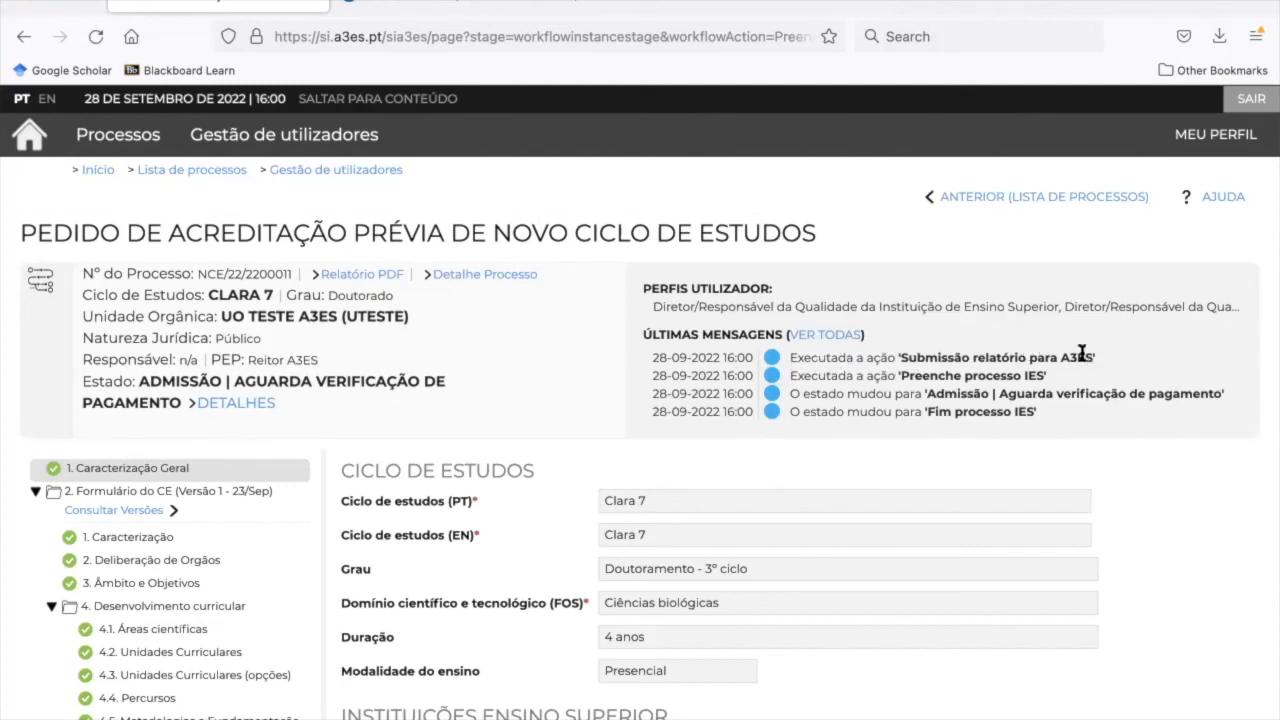
Go to Lista de processos and check Clara 7 shows 'Aguarda verificação de pagamento'
scroll(499, 444, "down", 3)
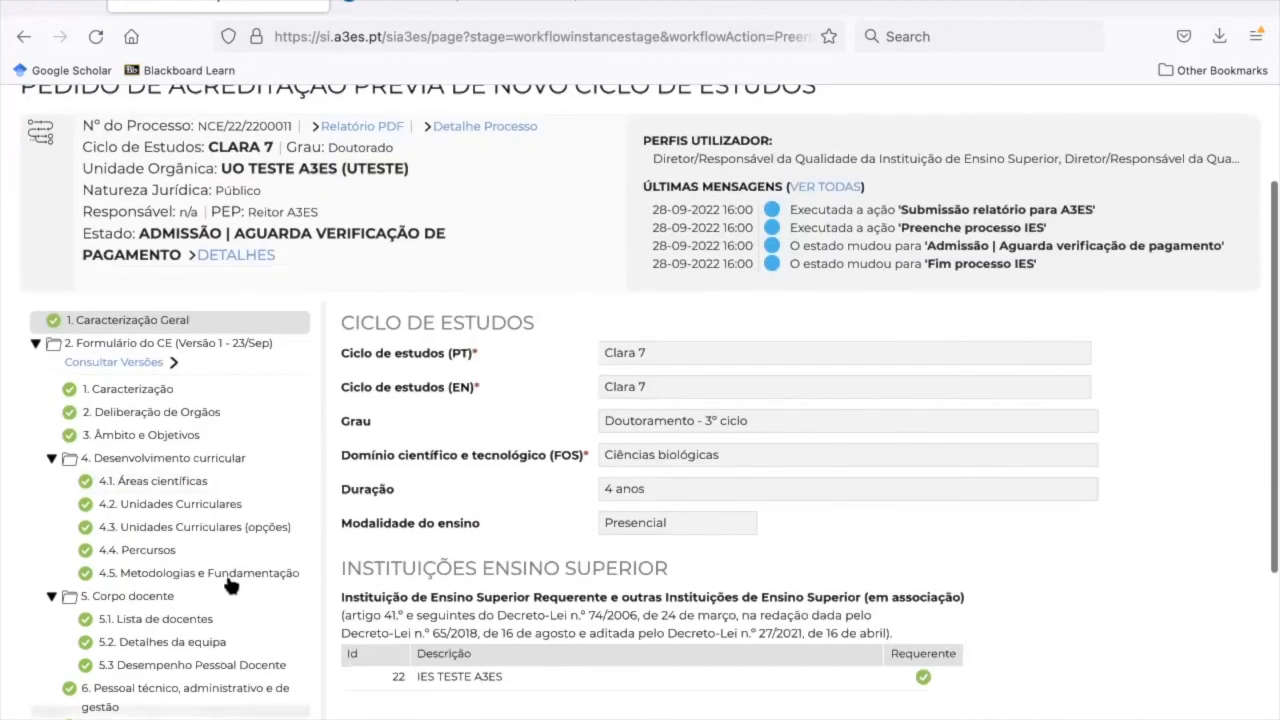
scroll(229, 585, "down", 4)
scroll(229, 582, "up", 7)
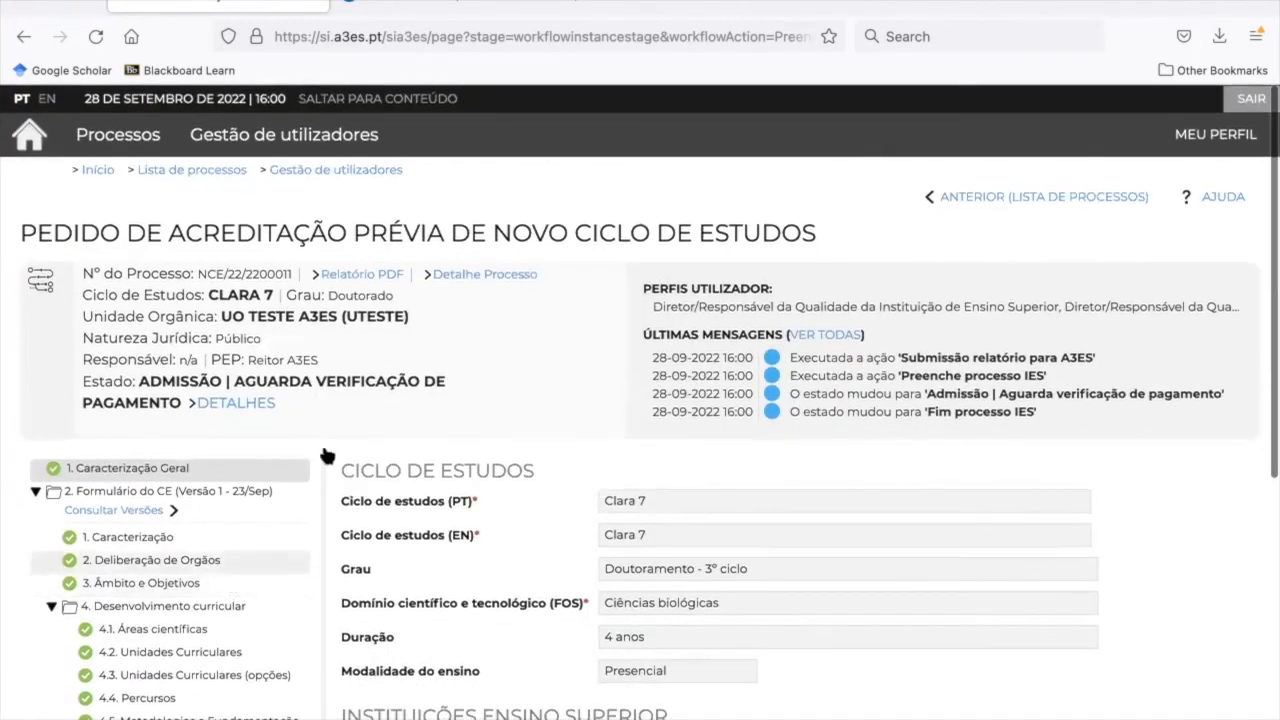
left_click(203, 171)
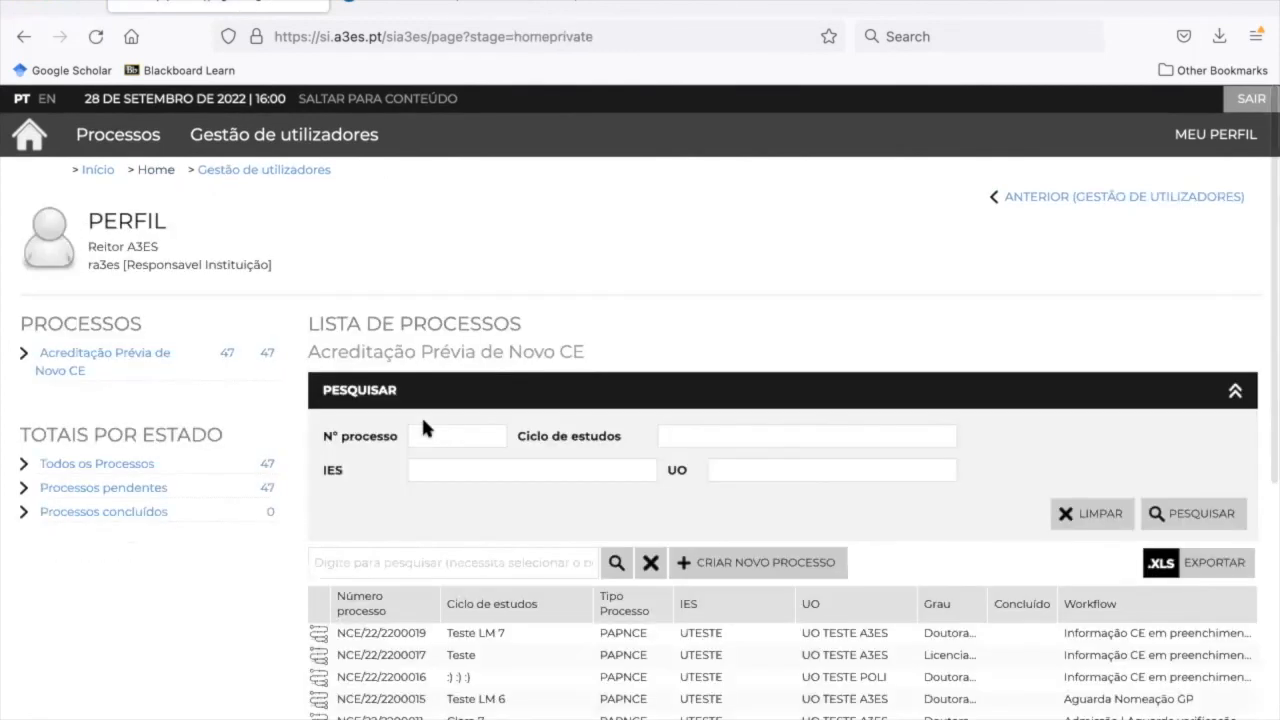
scroll(497, 600, "down", 2)
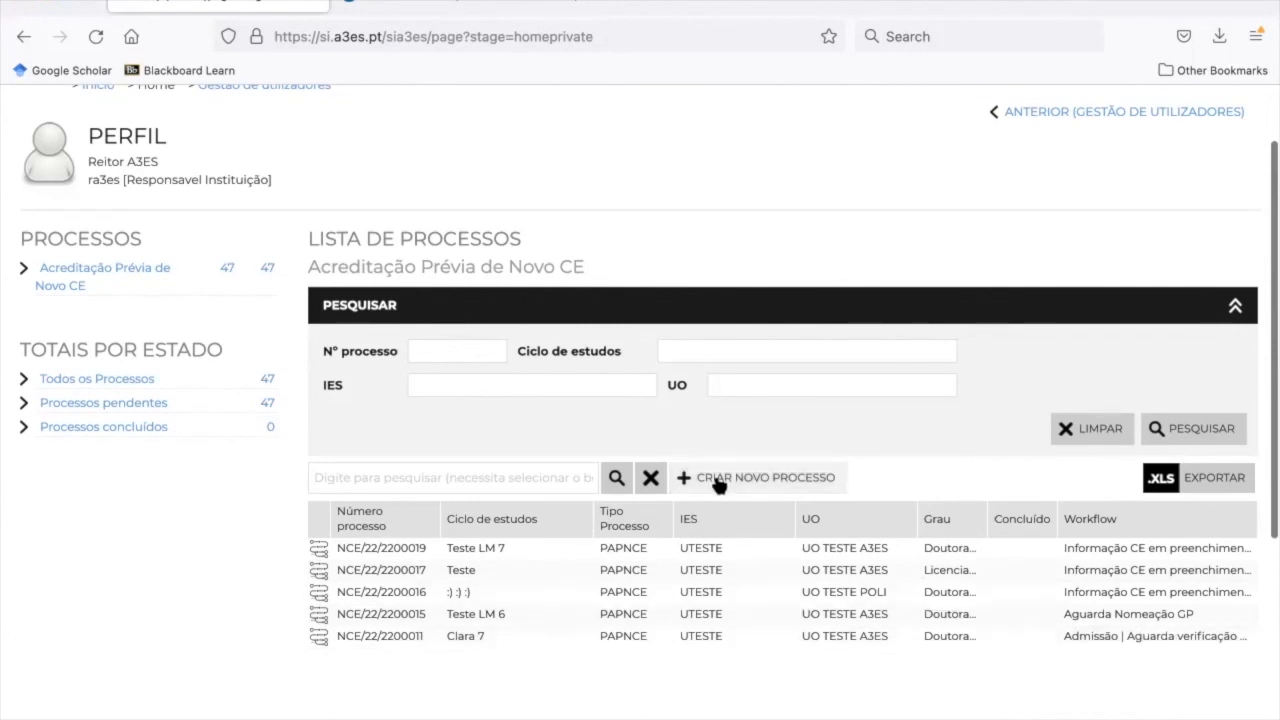
scroll(718, 484, "up", 2)
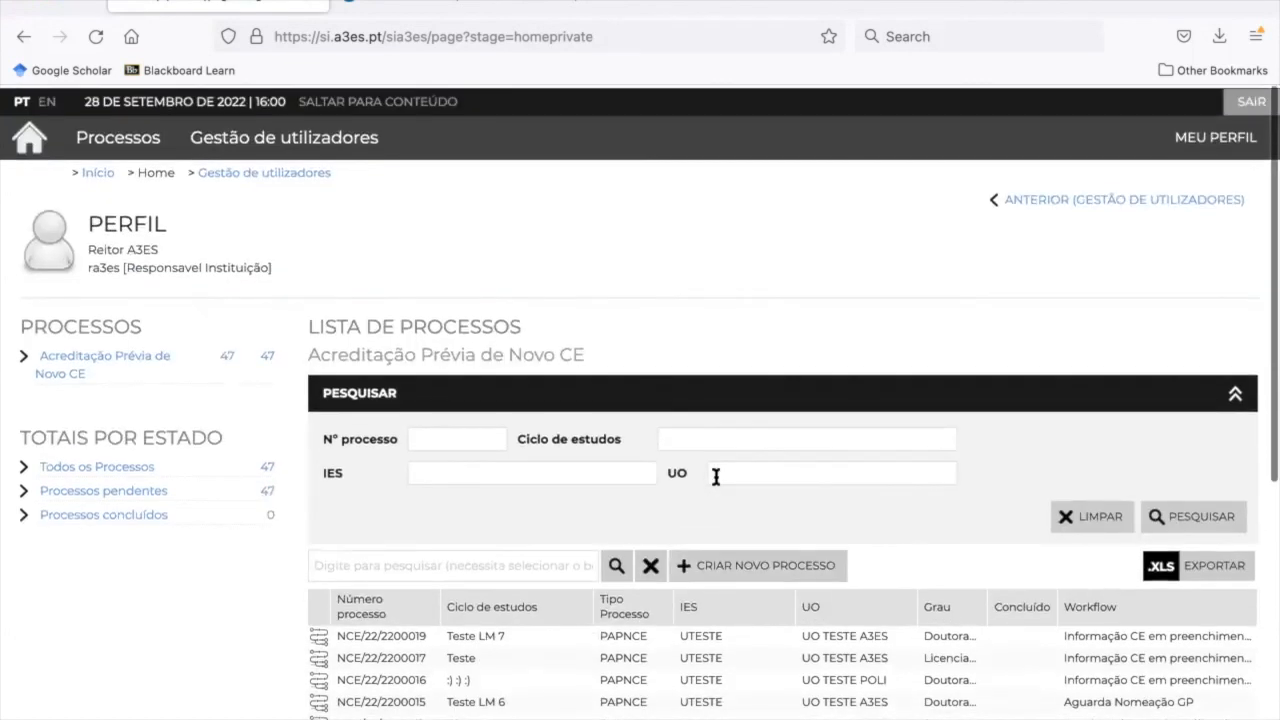